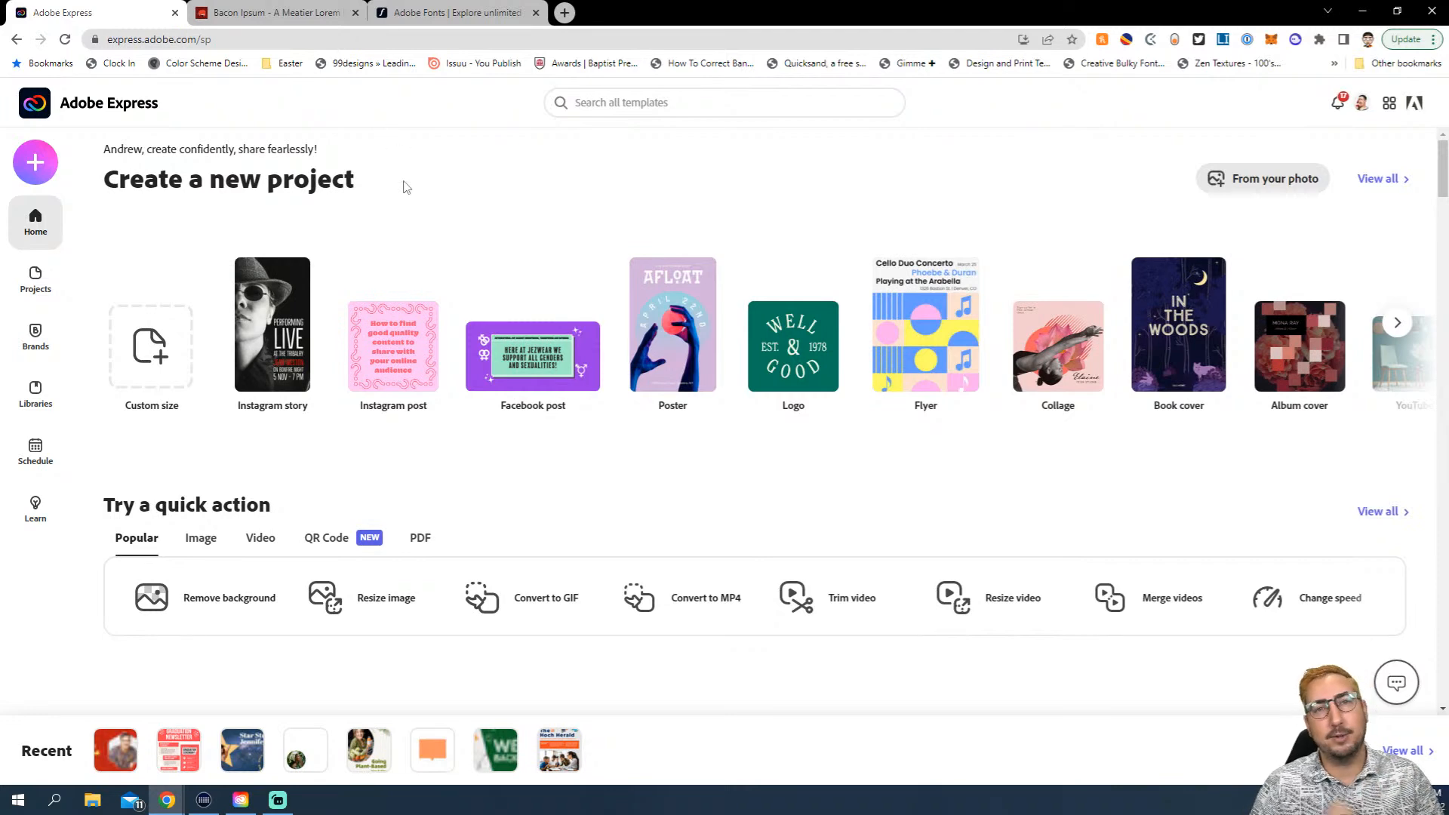
Look over the Bacon Ipsum filler text page and the Adobe Fonts site, and return to Adobe Express
left_click(279, 20)
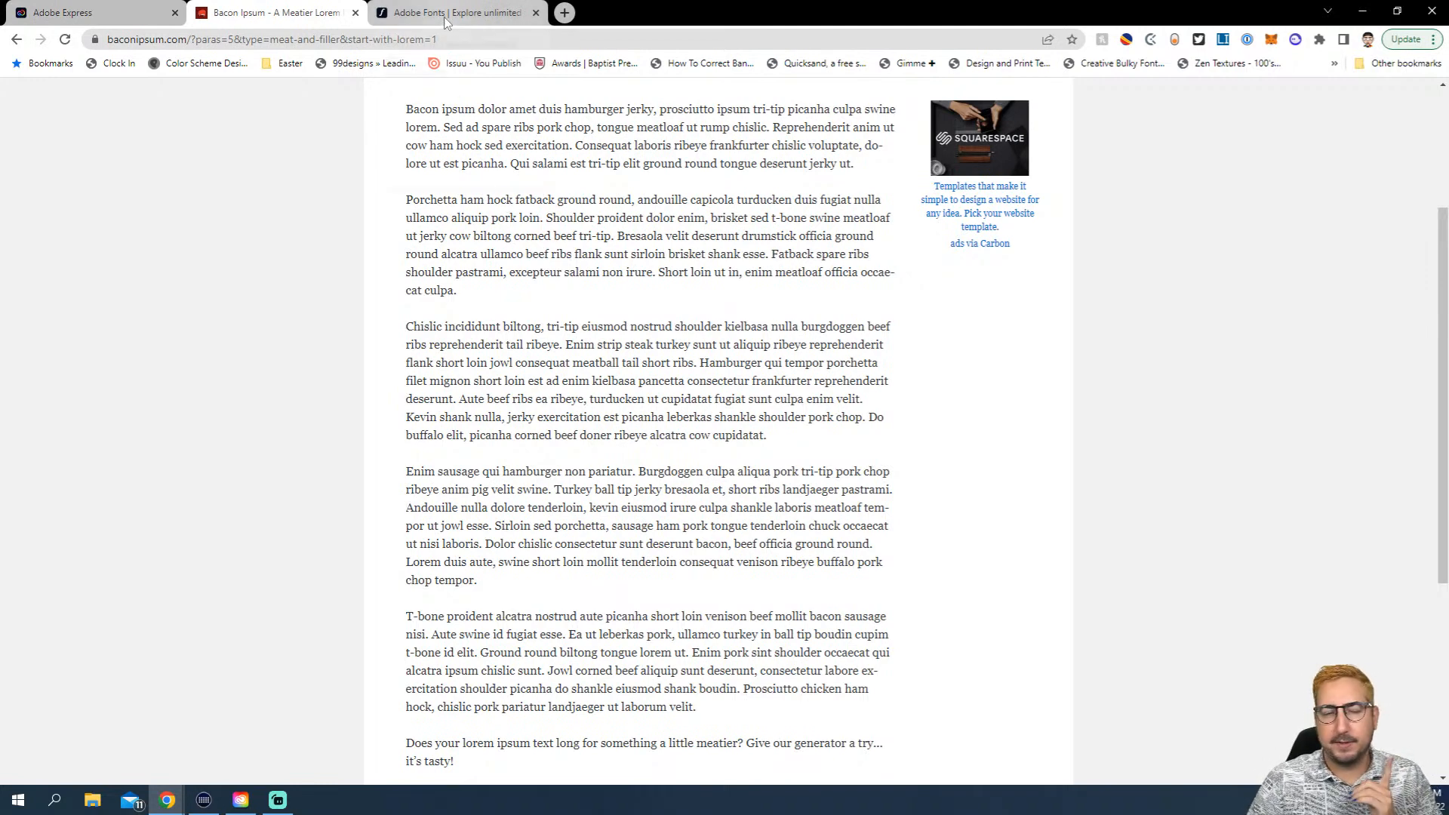
mouse_move(445, 21)
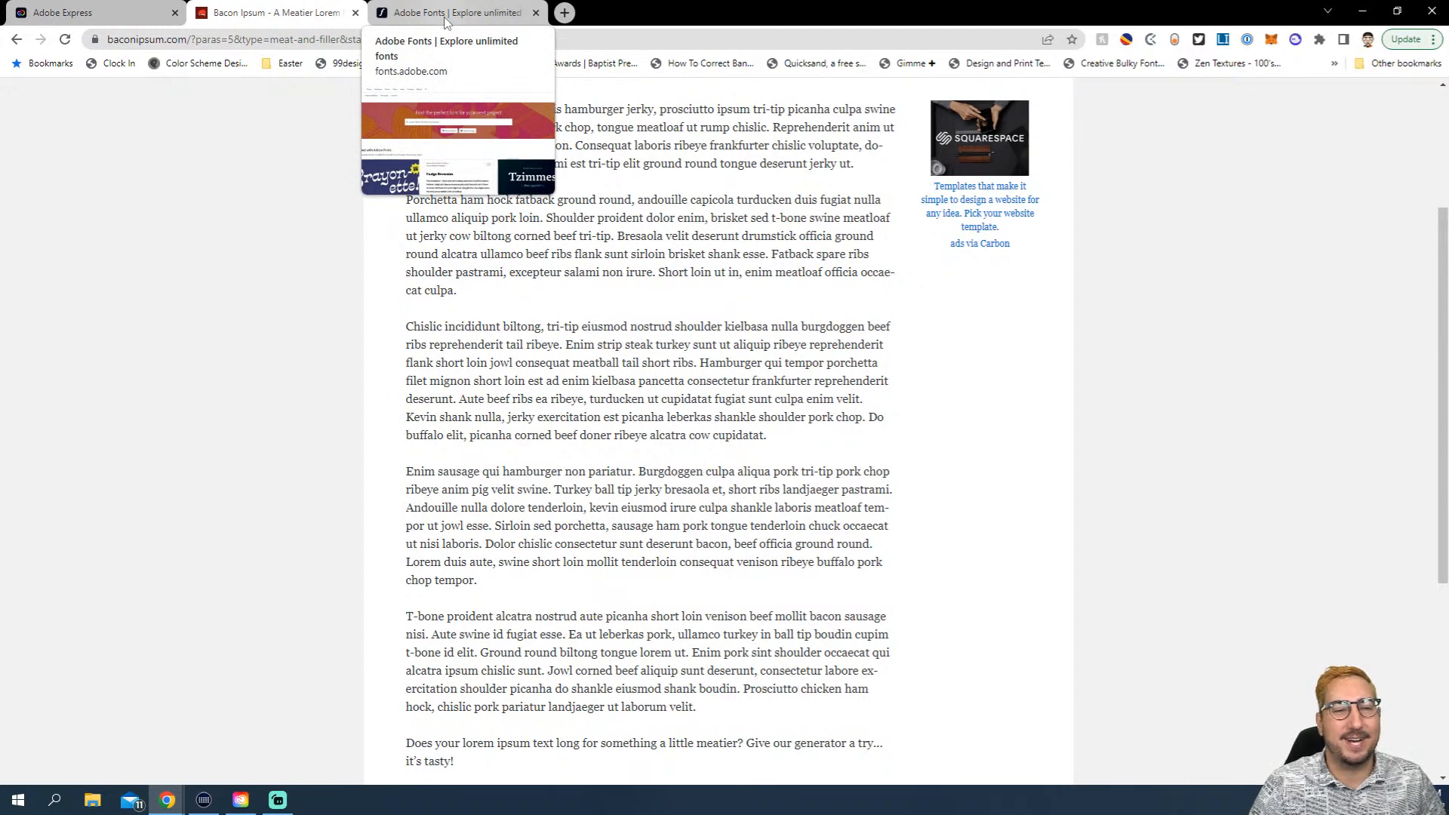
left_click(445, 16)
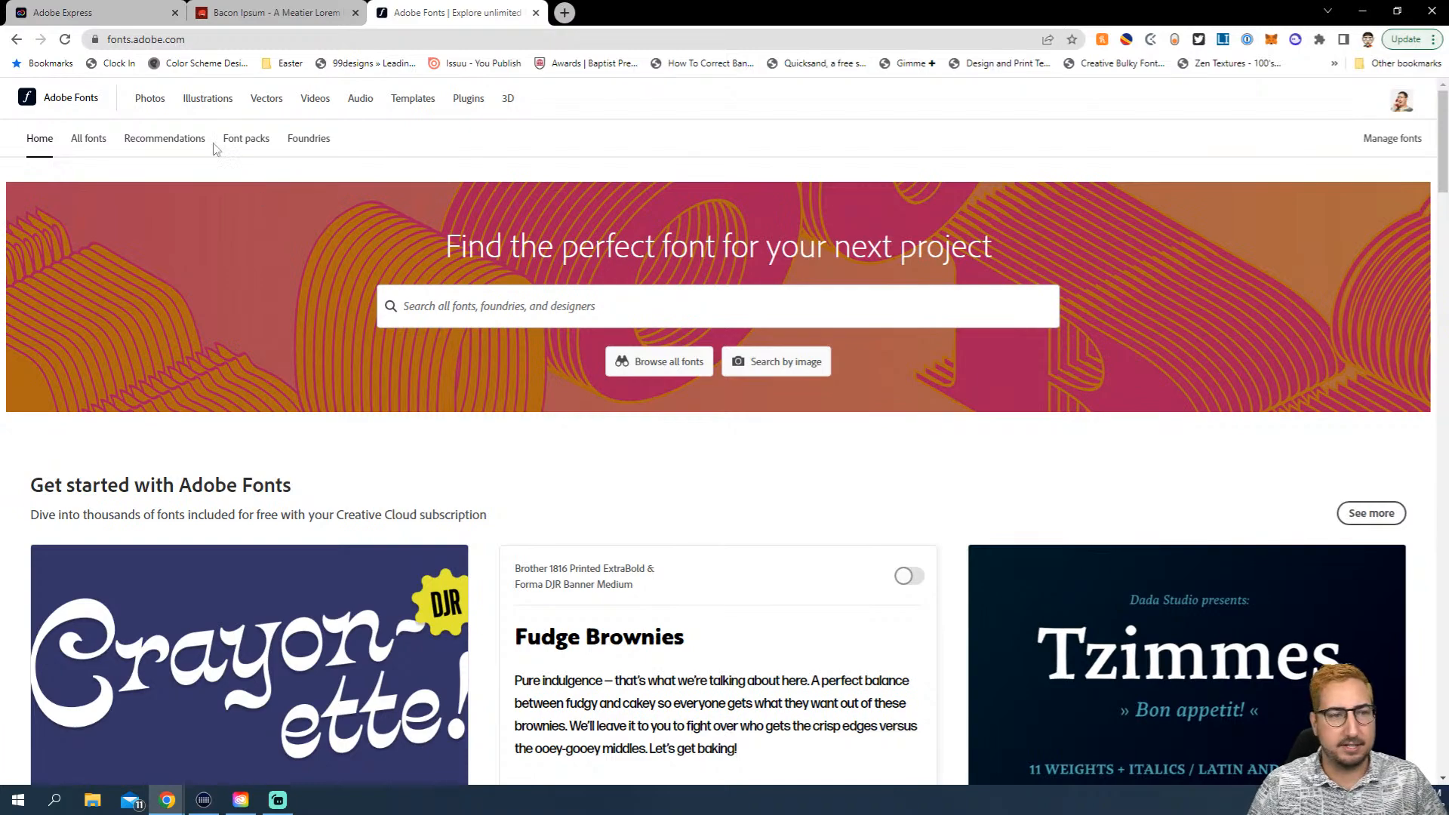
left_click(118, 18)
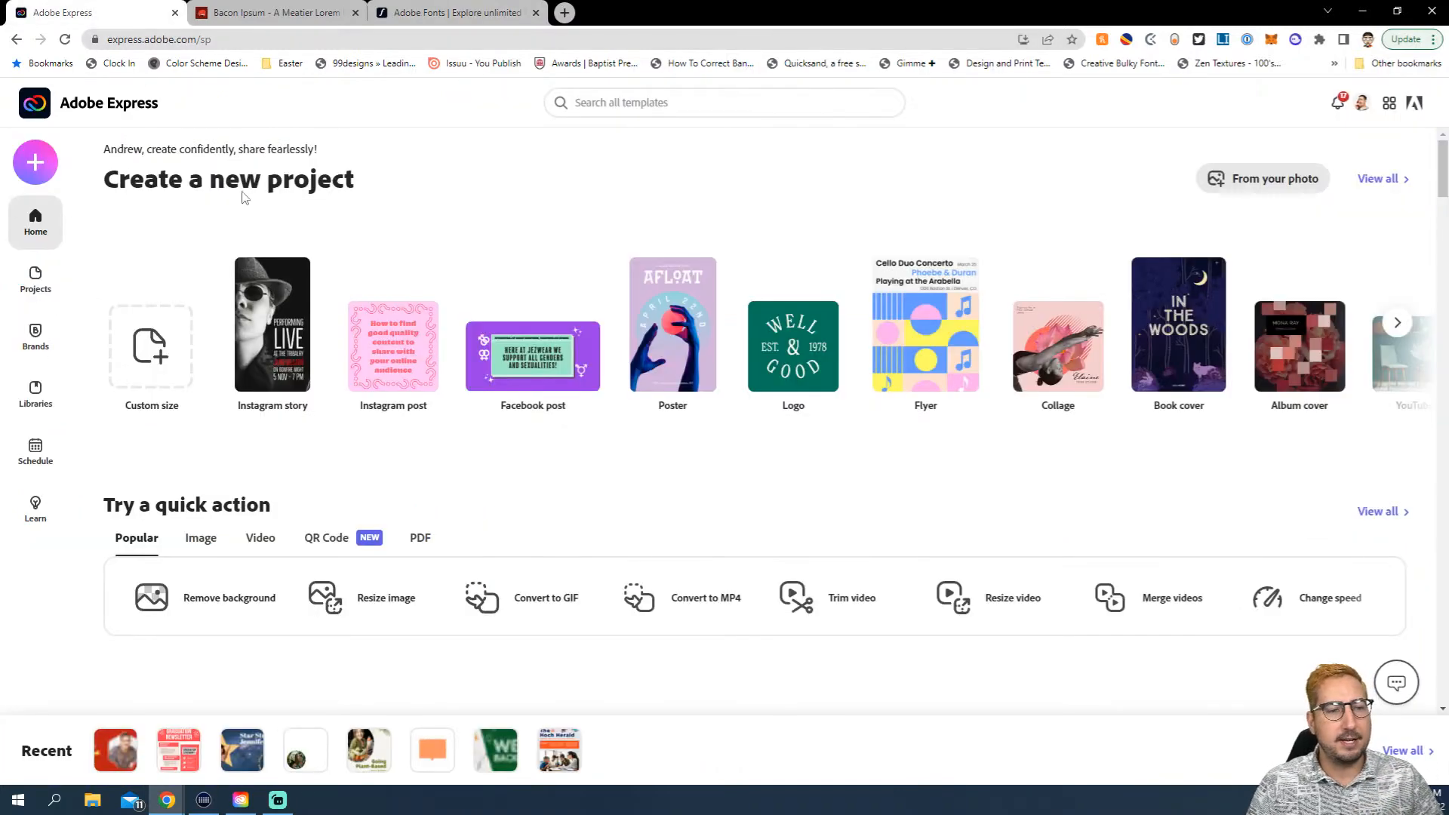
Search all templates for "newsletter"
left_click(676, 108)
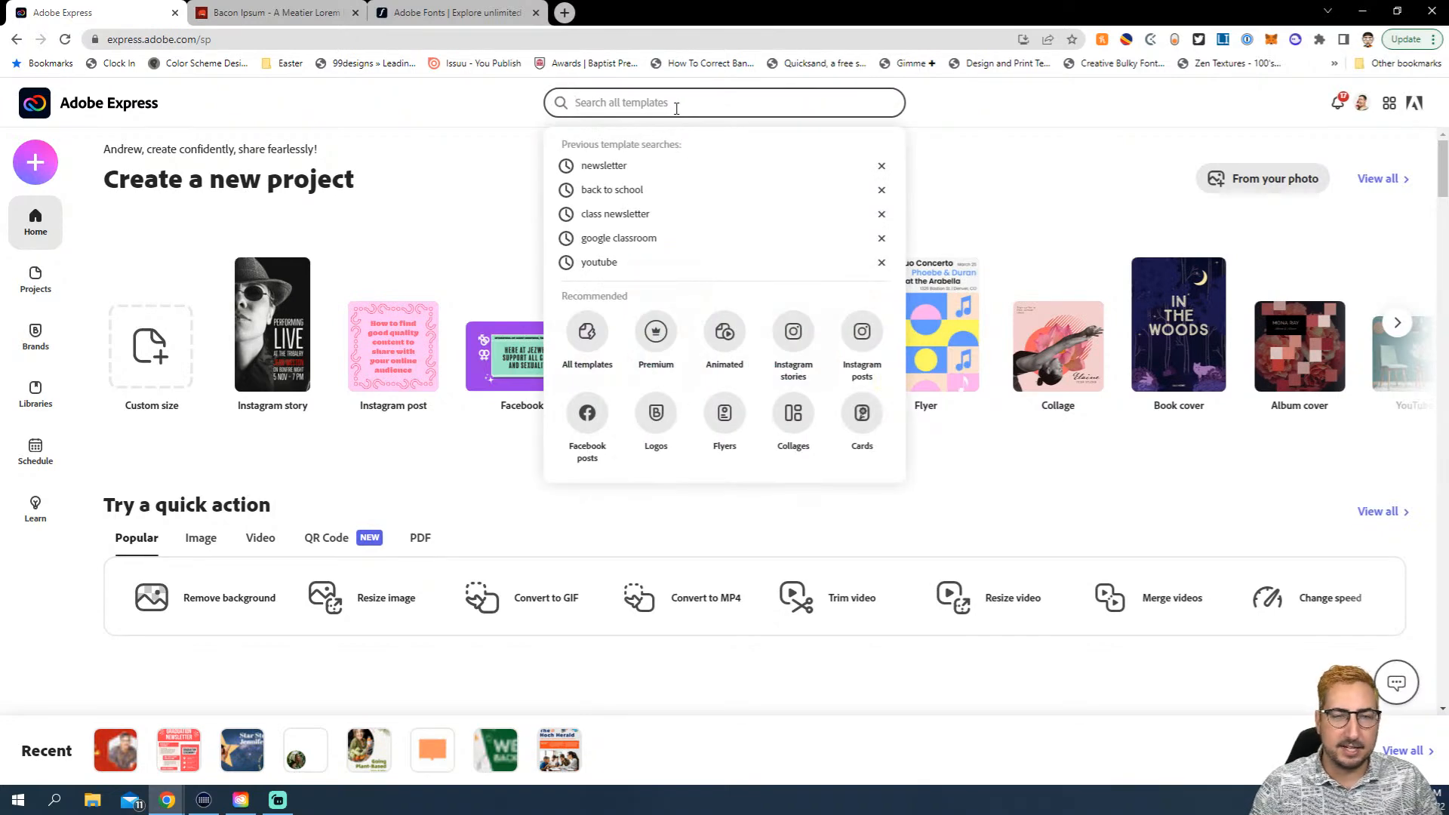
type("newsletter")
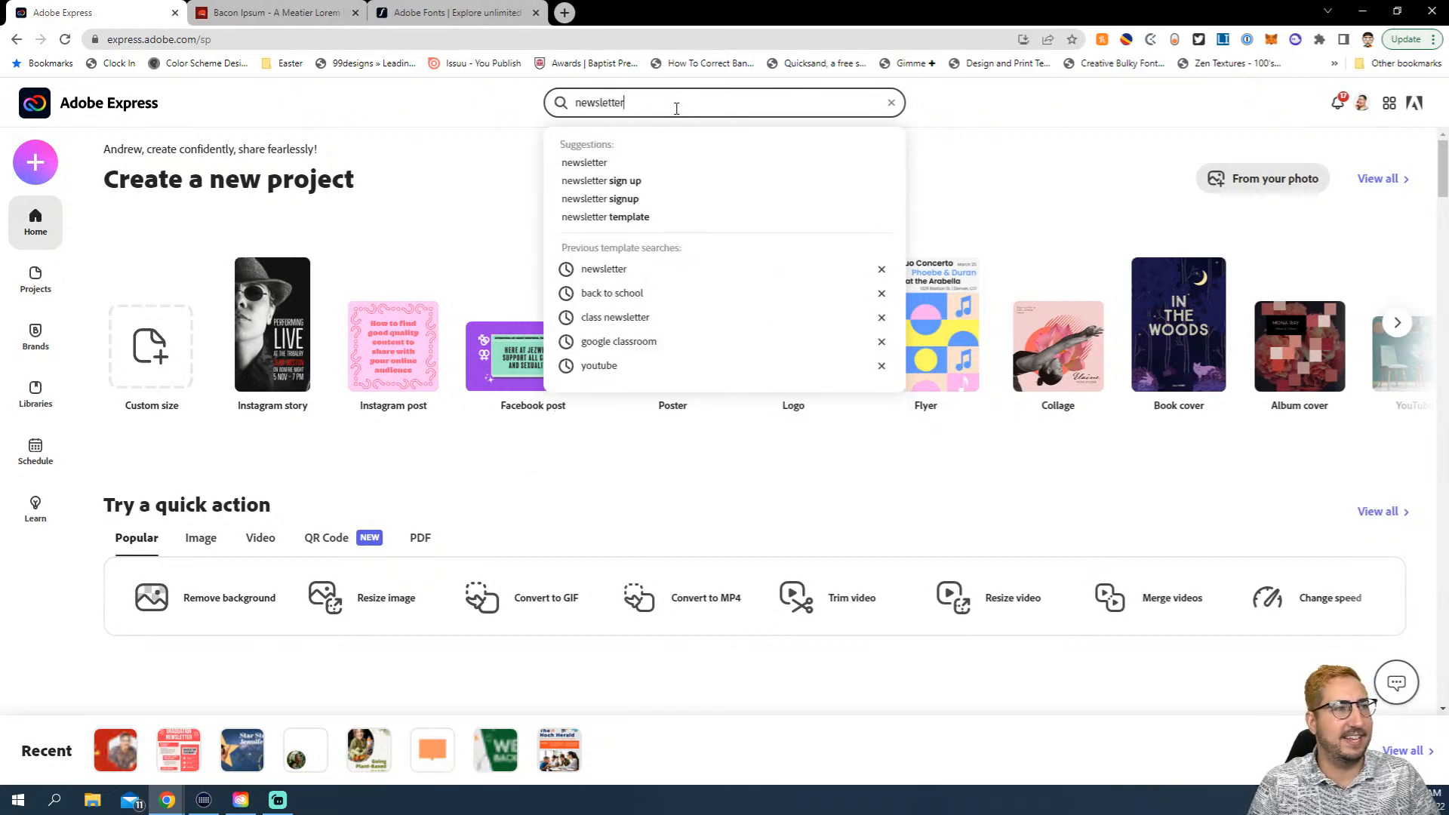
key("Return")
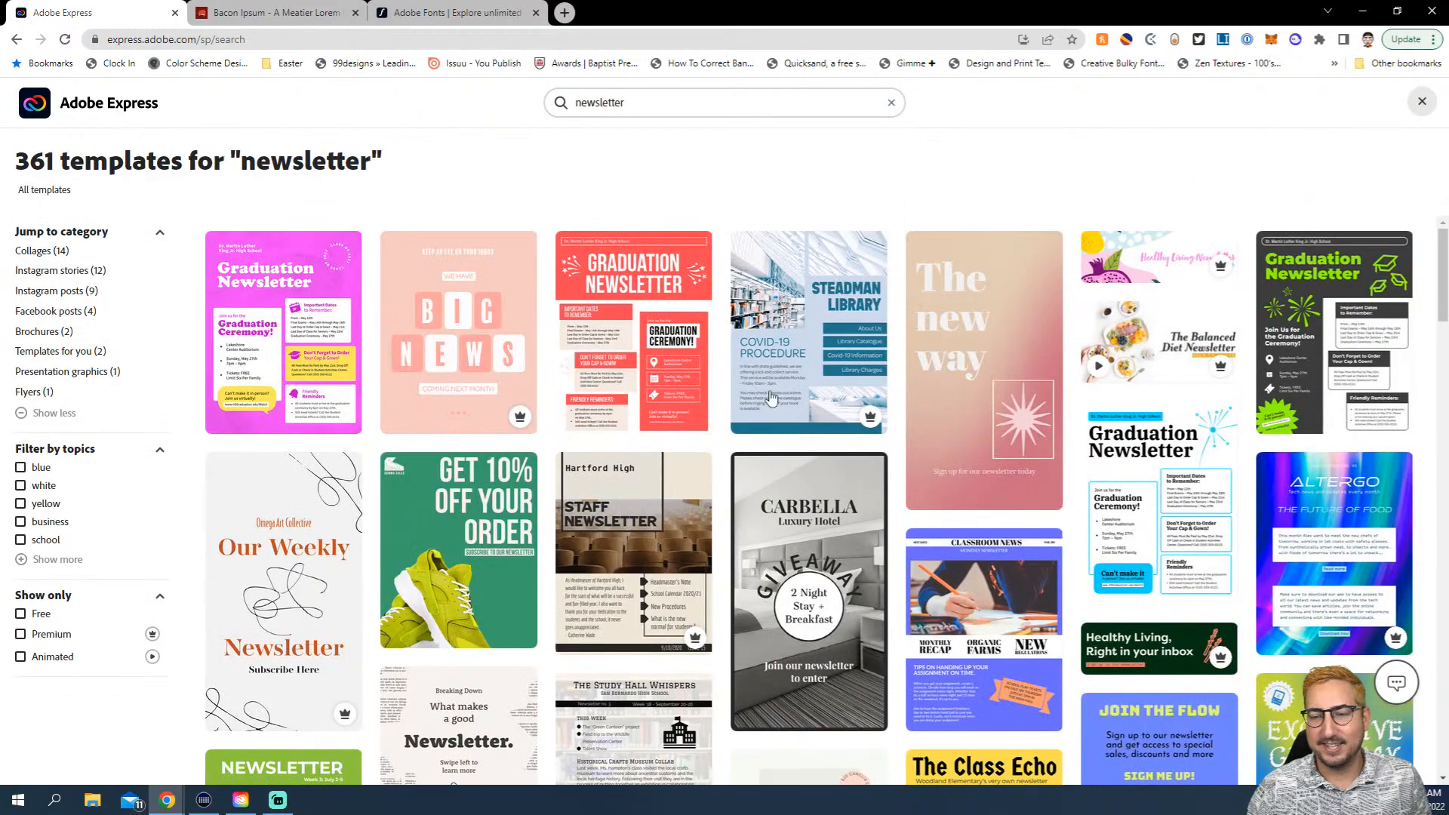
Browse the newsletter templates and start a project from the "Gearing Up for Finals" design
mouse_move(633, 431)
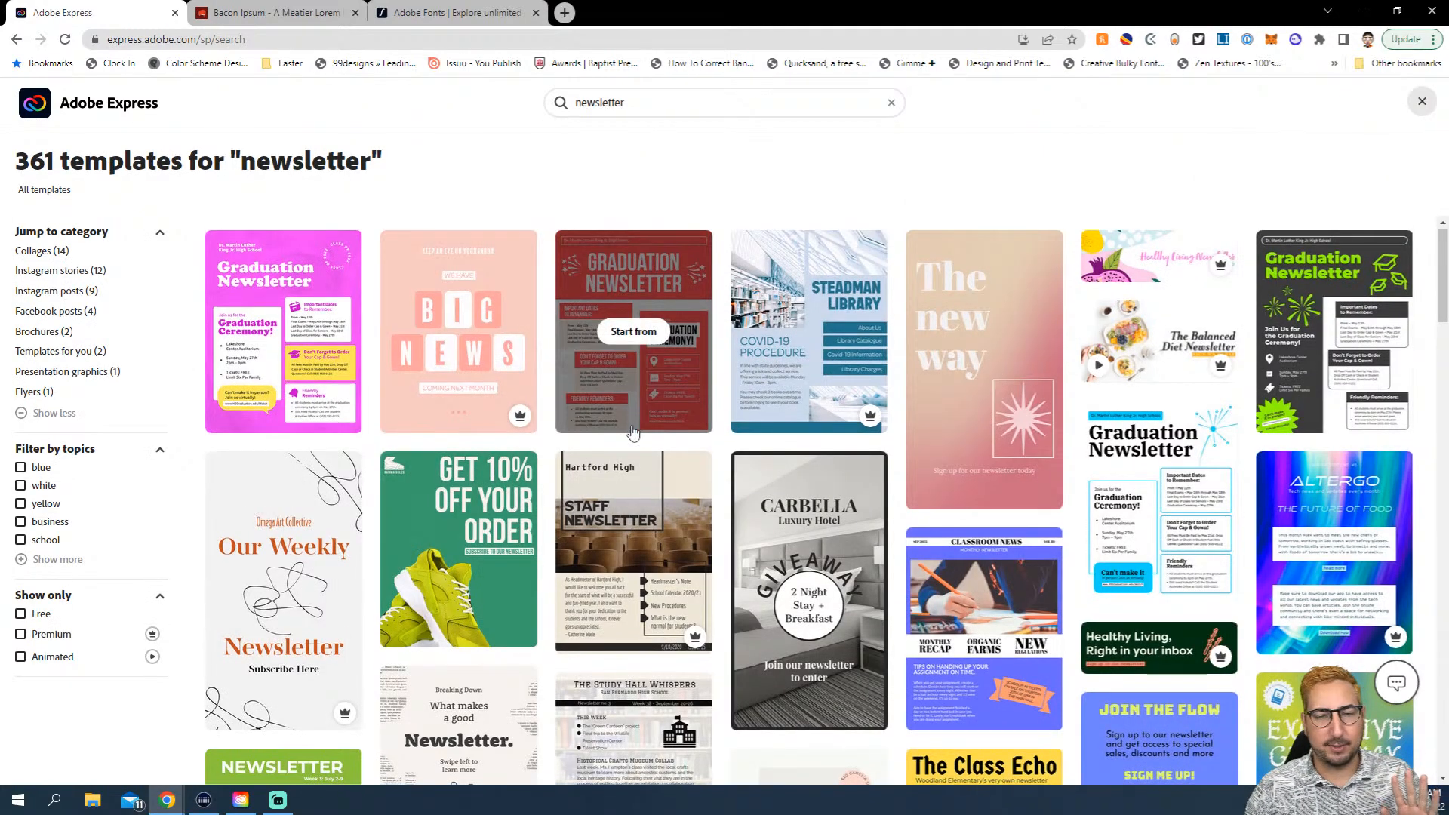
scroll(632, 432, "down", 15)
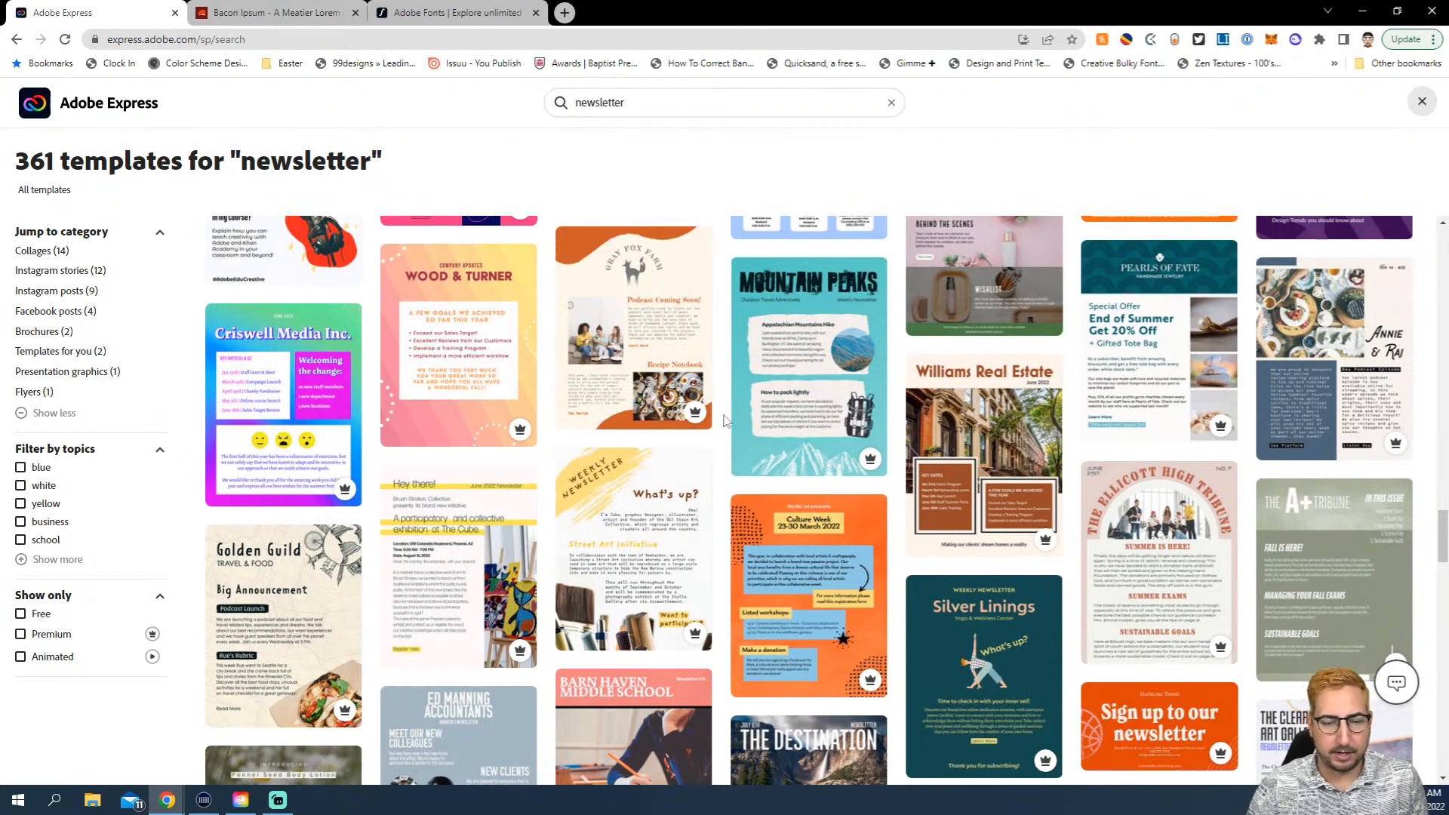
scroll(723, 420, "down", 2)
scroll(724, 421, "up", 3)
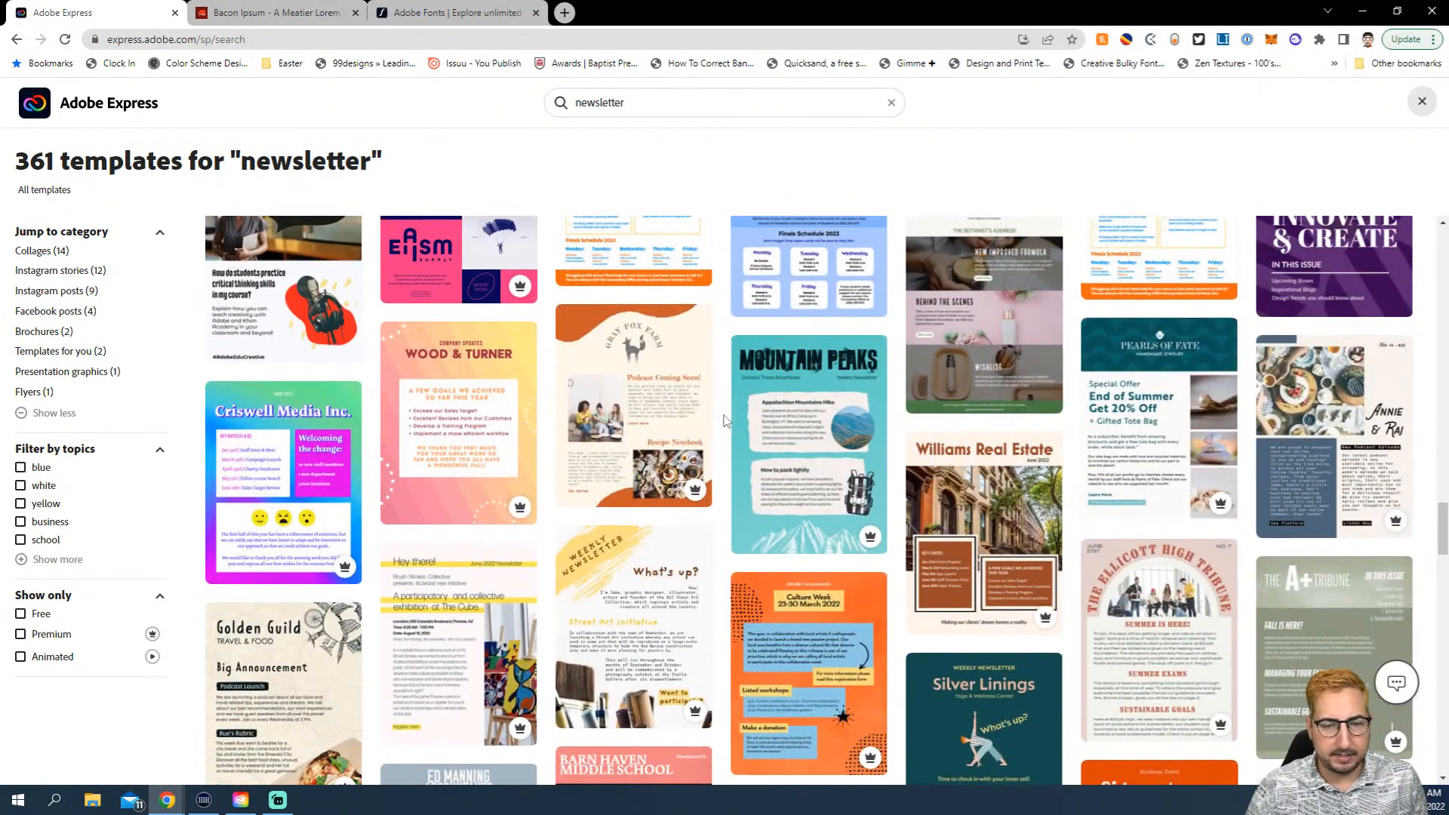
scroll(724, 420, "up", 2)
scroll(723, 421, "up", 2)
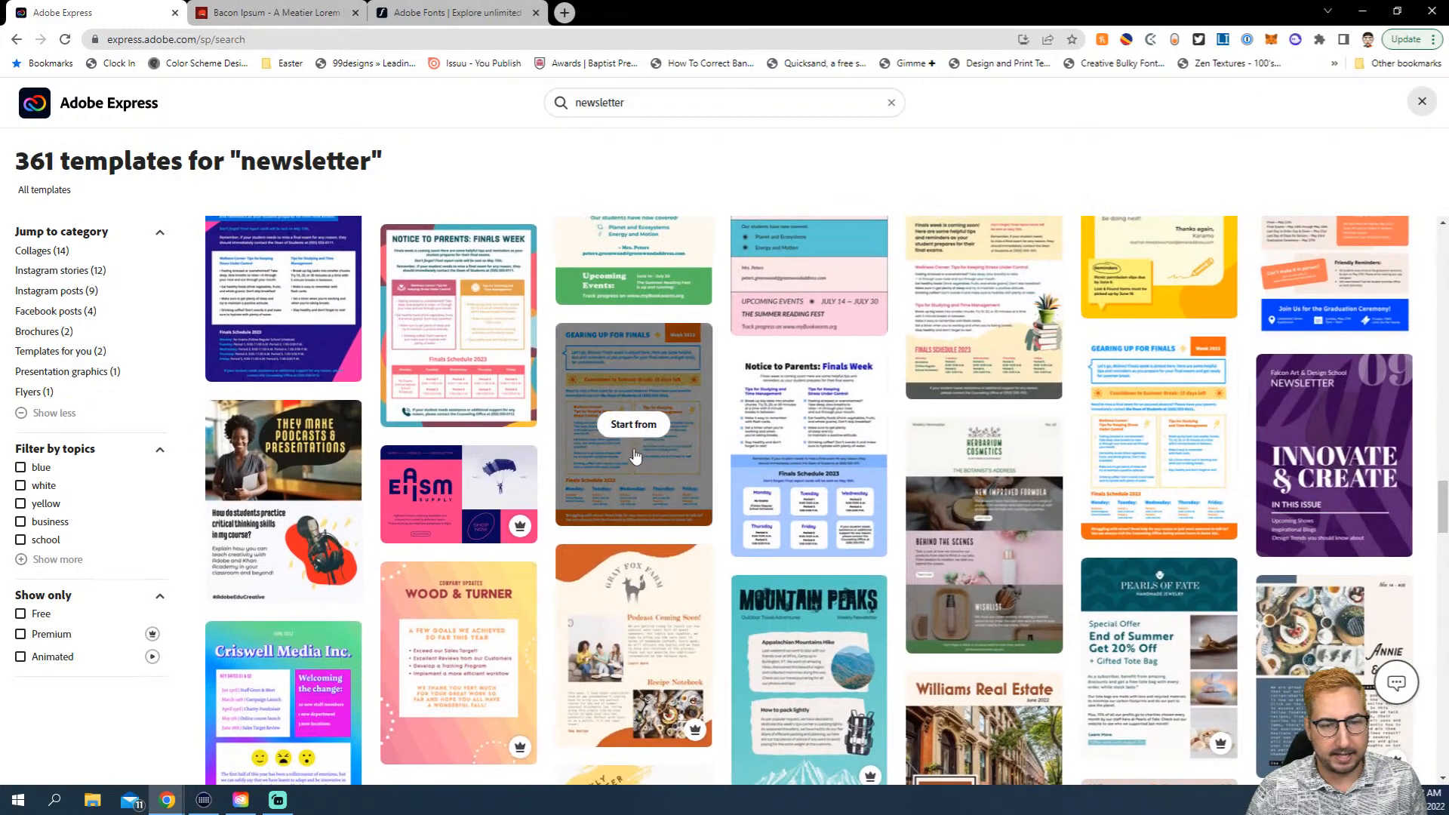
left_click(640, 427)
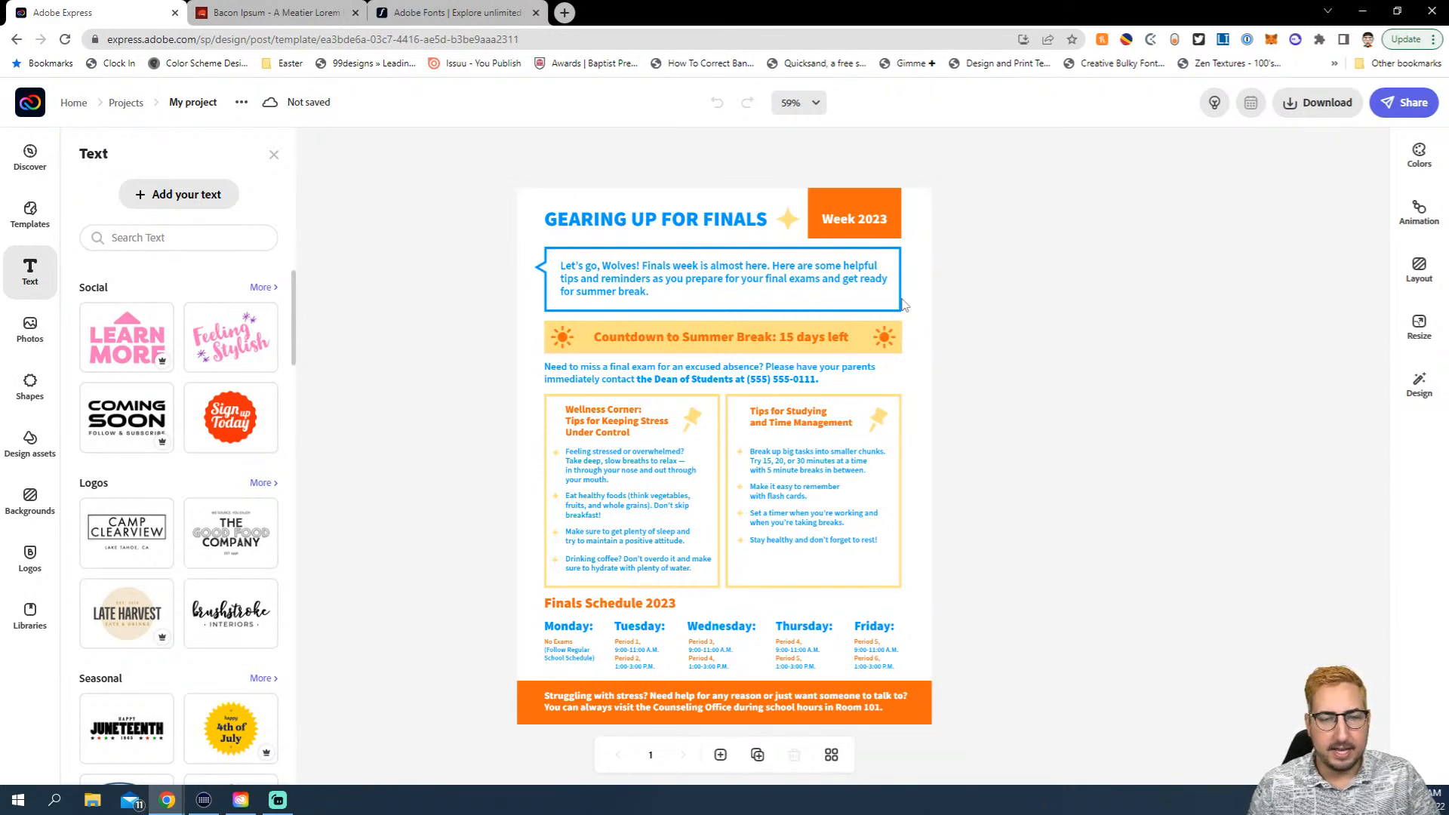
Change the fill of the orange box behind "Week 2023" to dark purple, #730F8C
left_click(857, 195)
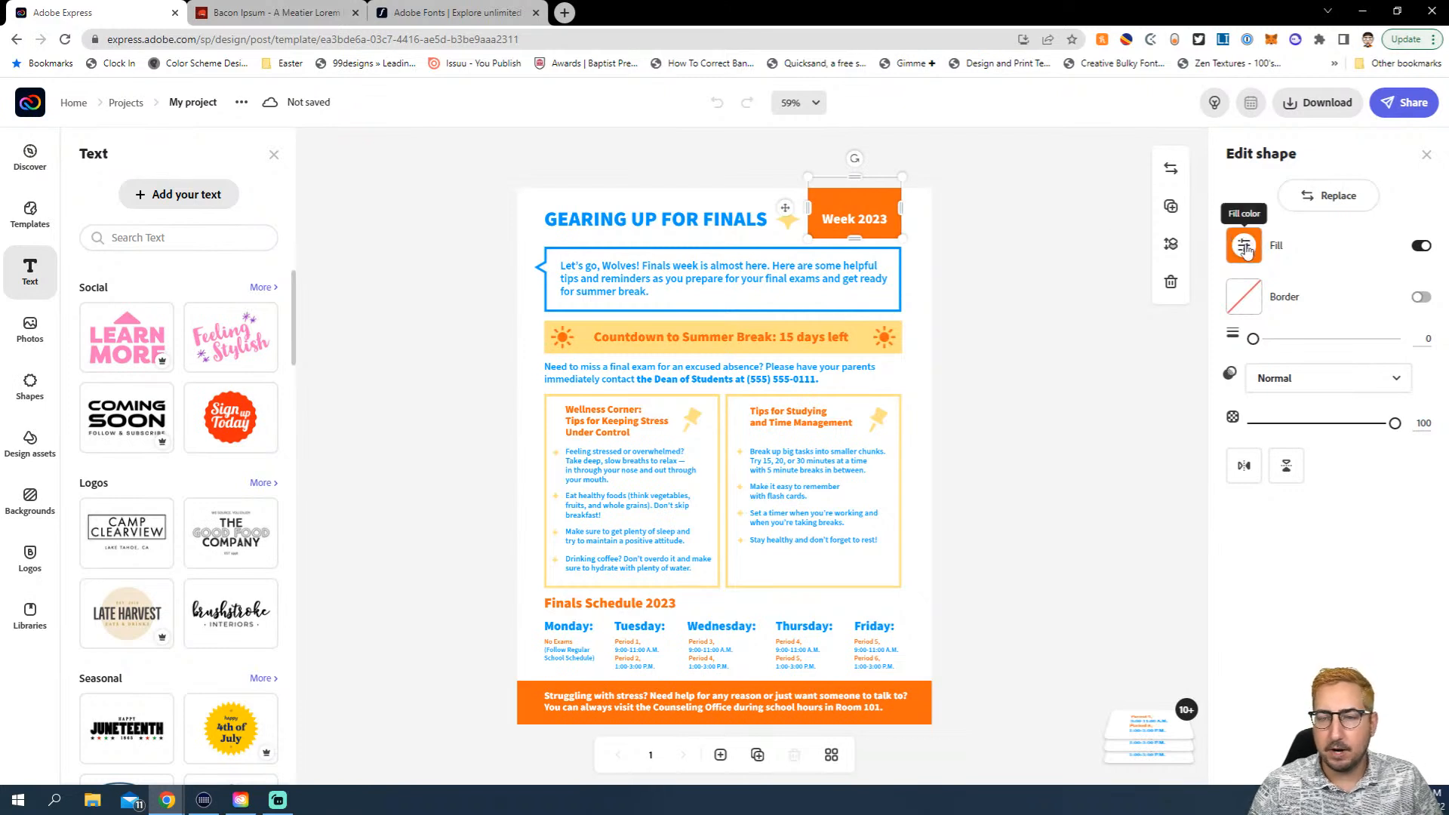
left_click(1244, 247)
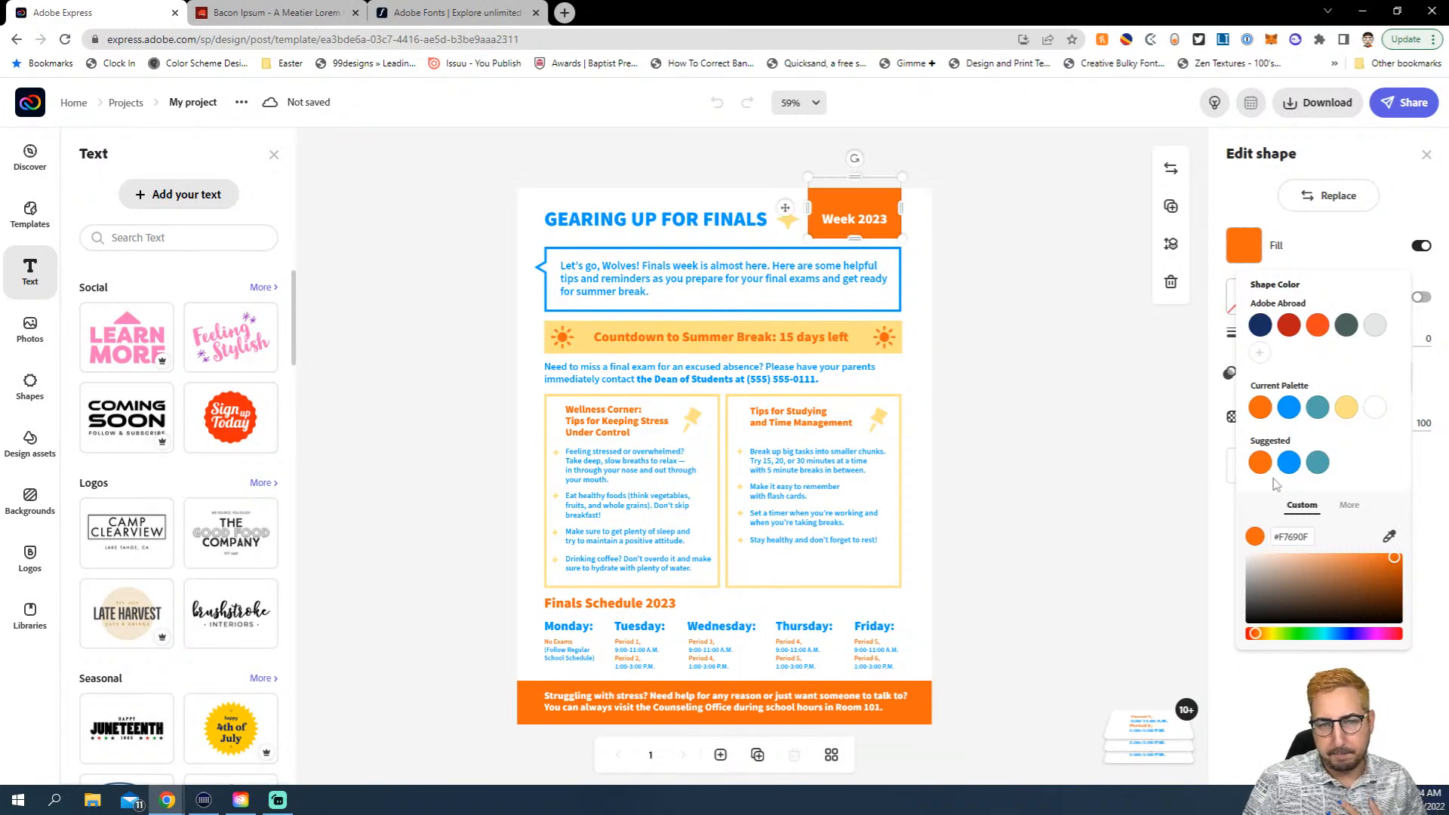
left_click(1370, 634)
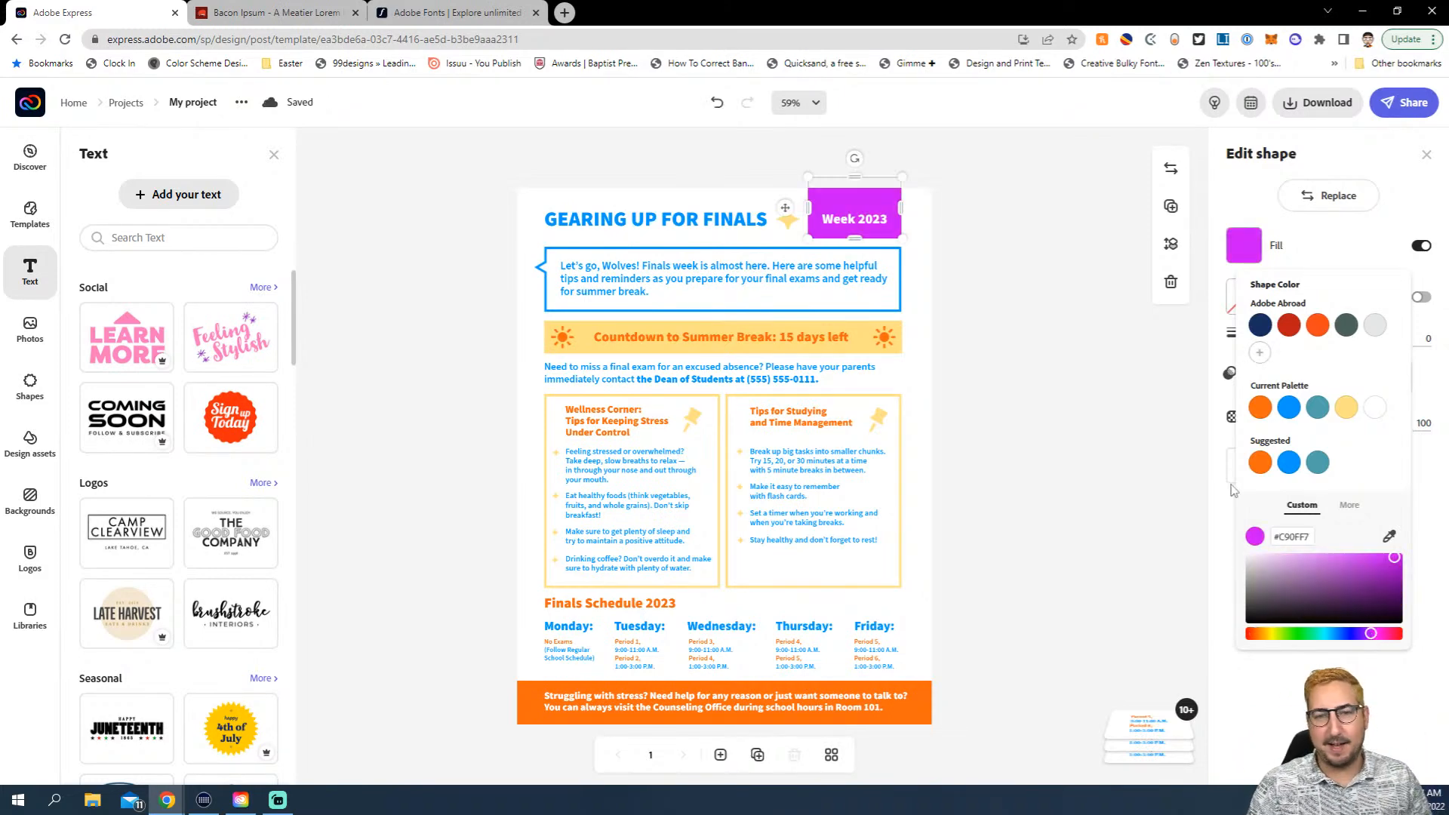
left_click(1384, 583)
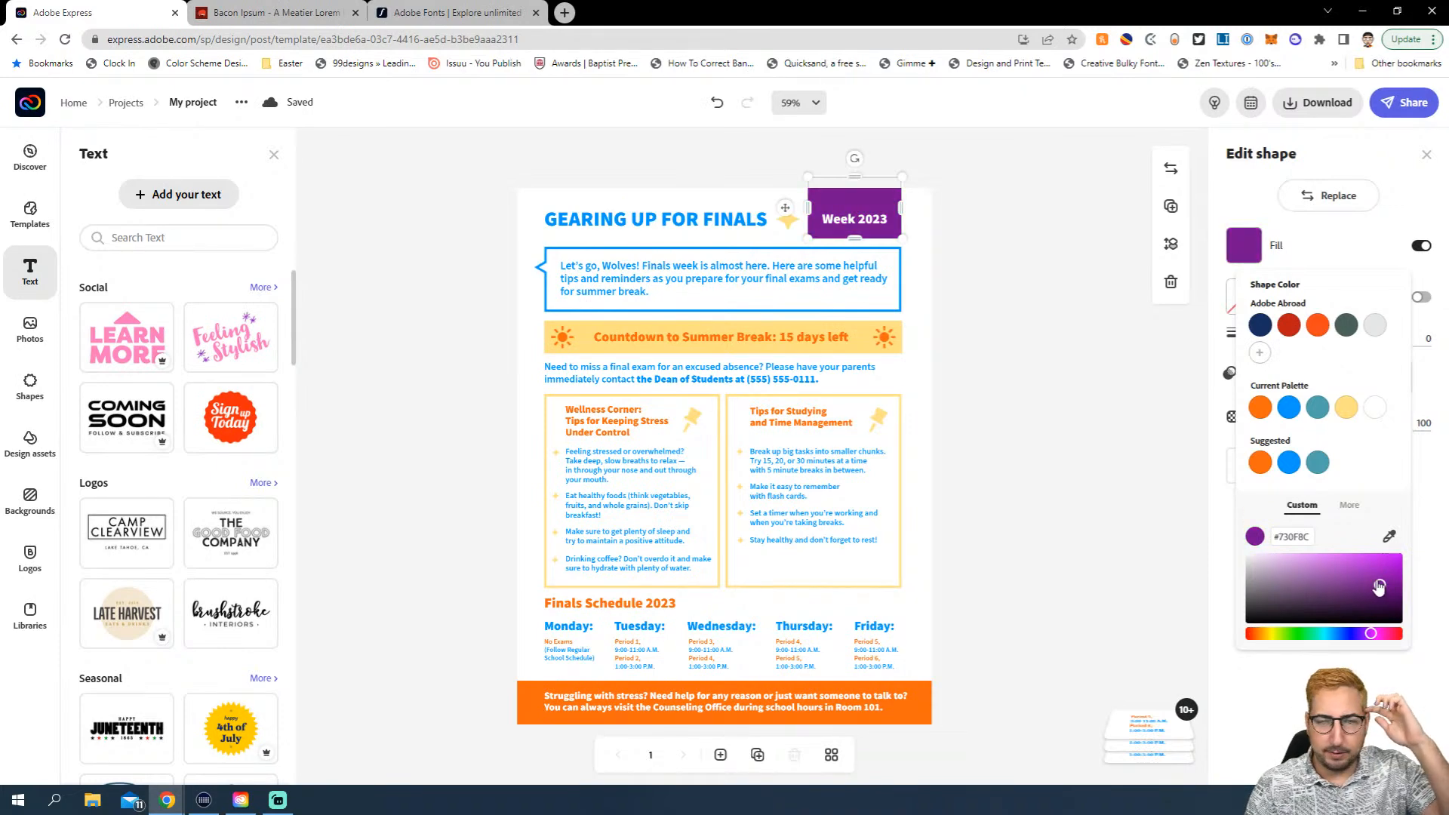
Recolor the "Gearing Up for Finals" title text to green, #12B370
left_click(749, 237)
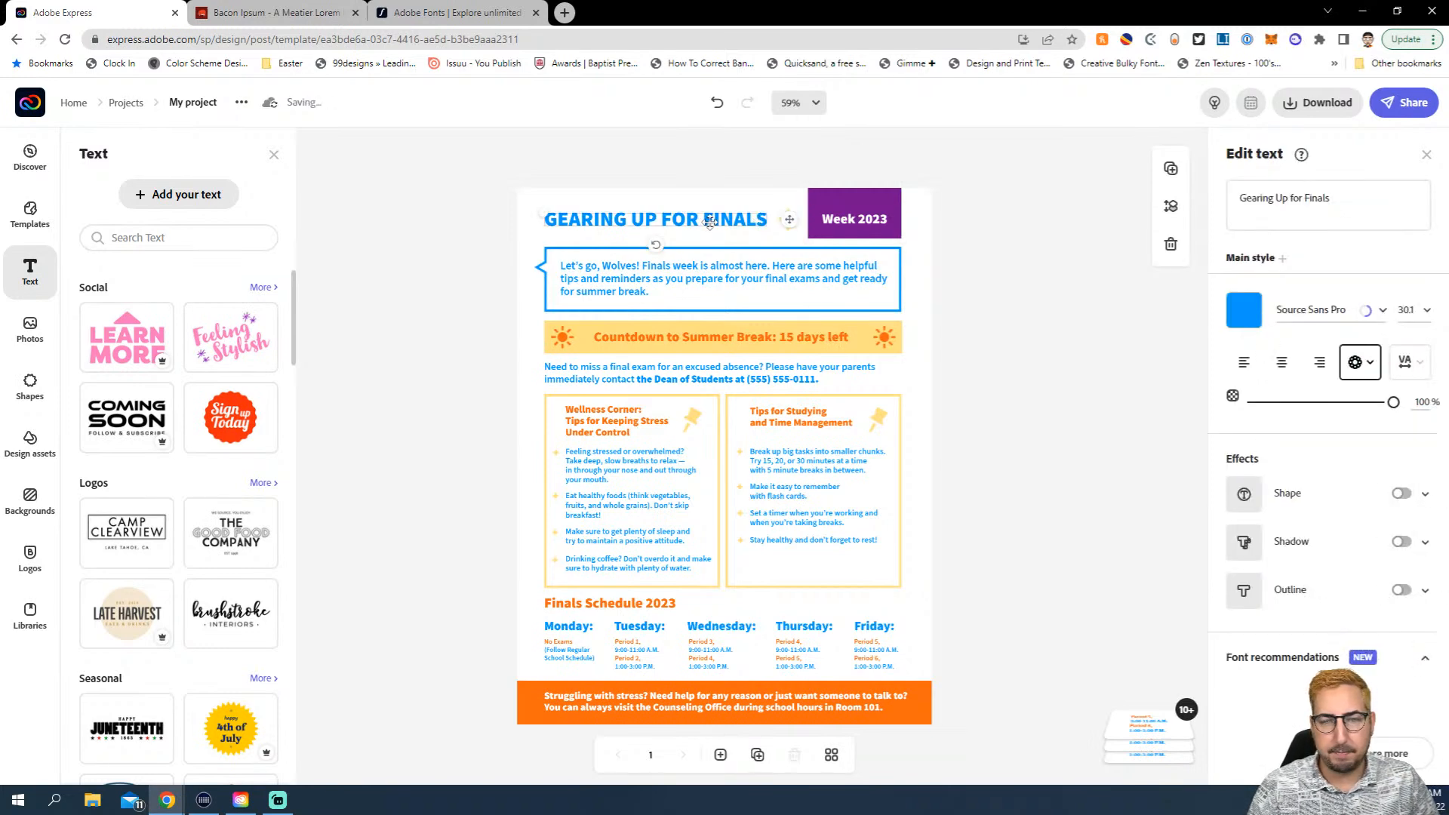
left_click(1245, 311)
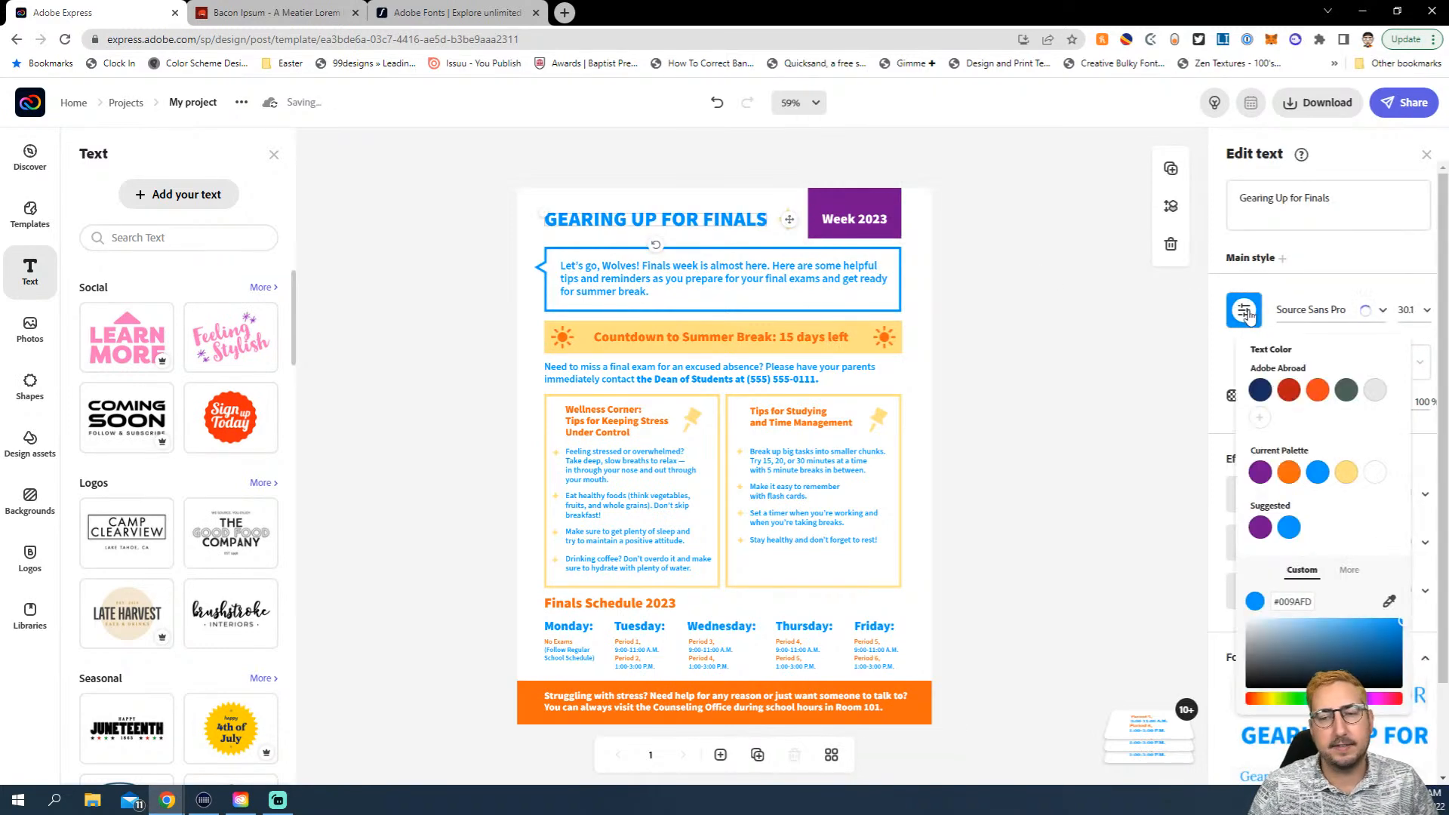
left_click(1313, 699)
left_click(1385, 640)
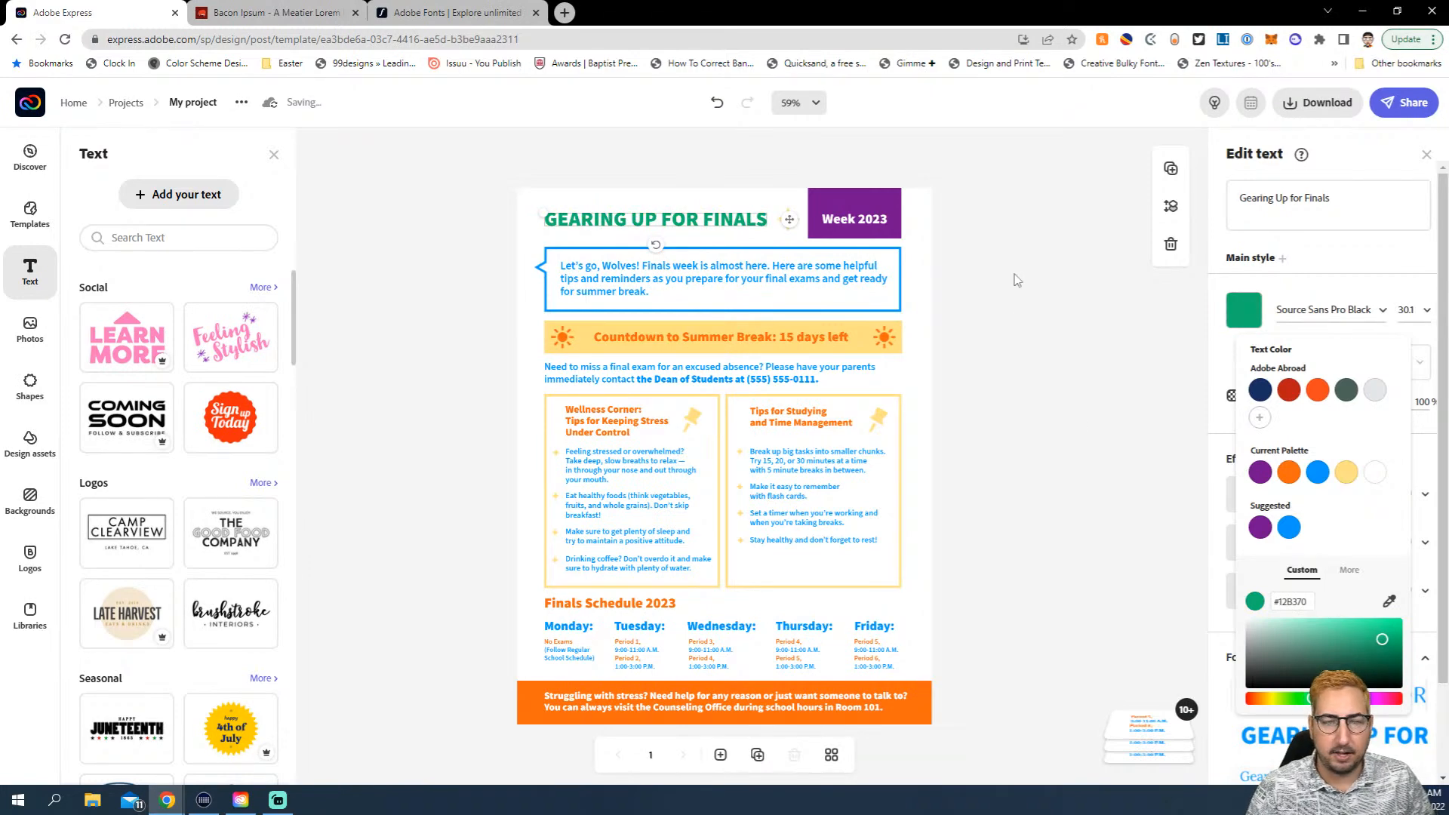
left_click(957, 266)
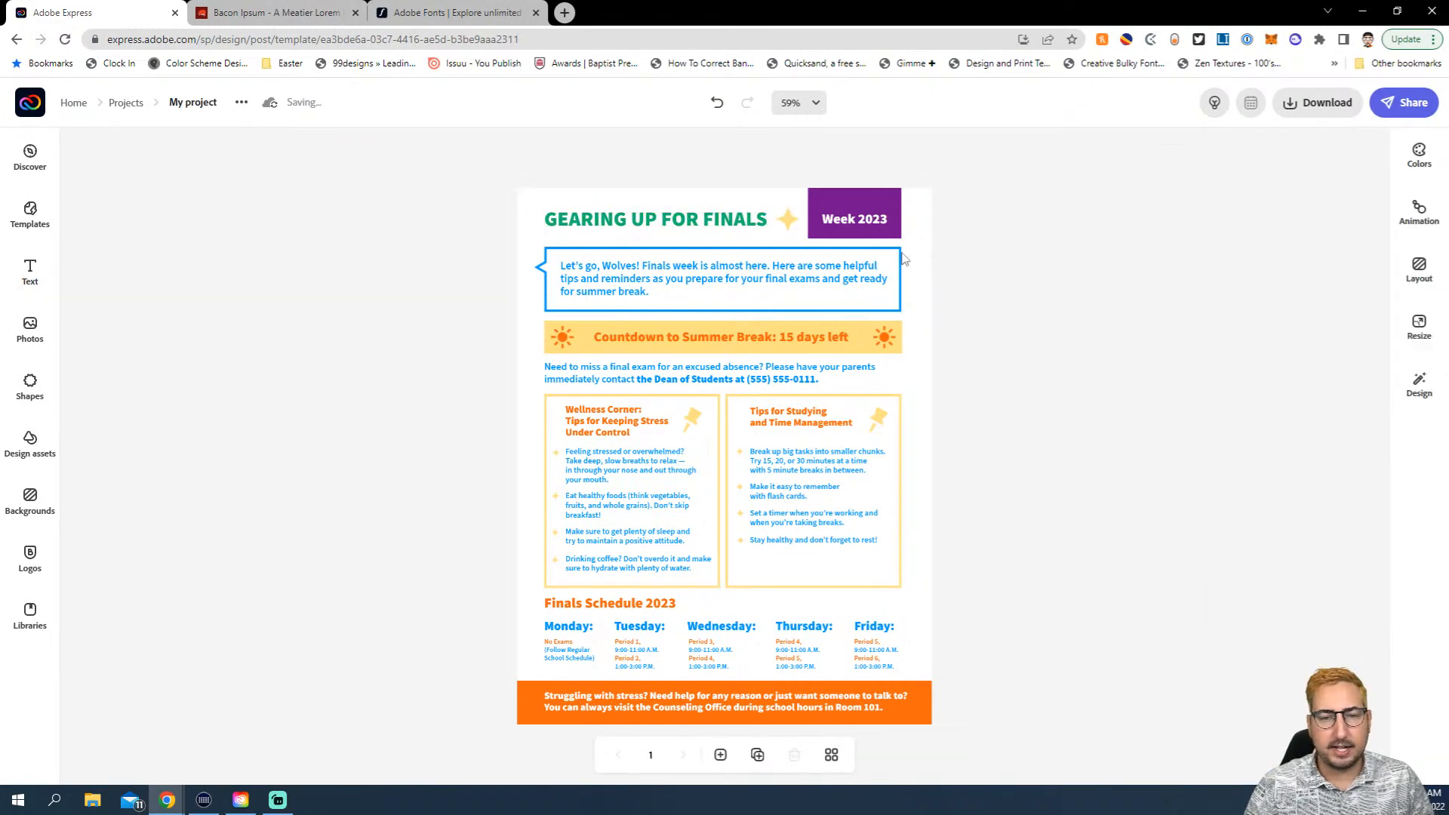
Set the border of the speech bubble below the title to the palette's green
left_click(865, 248)
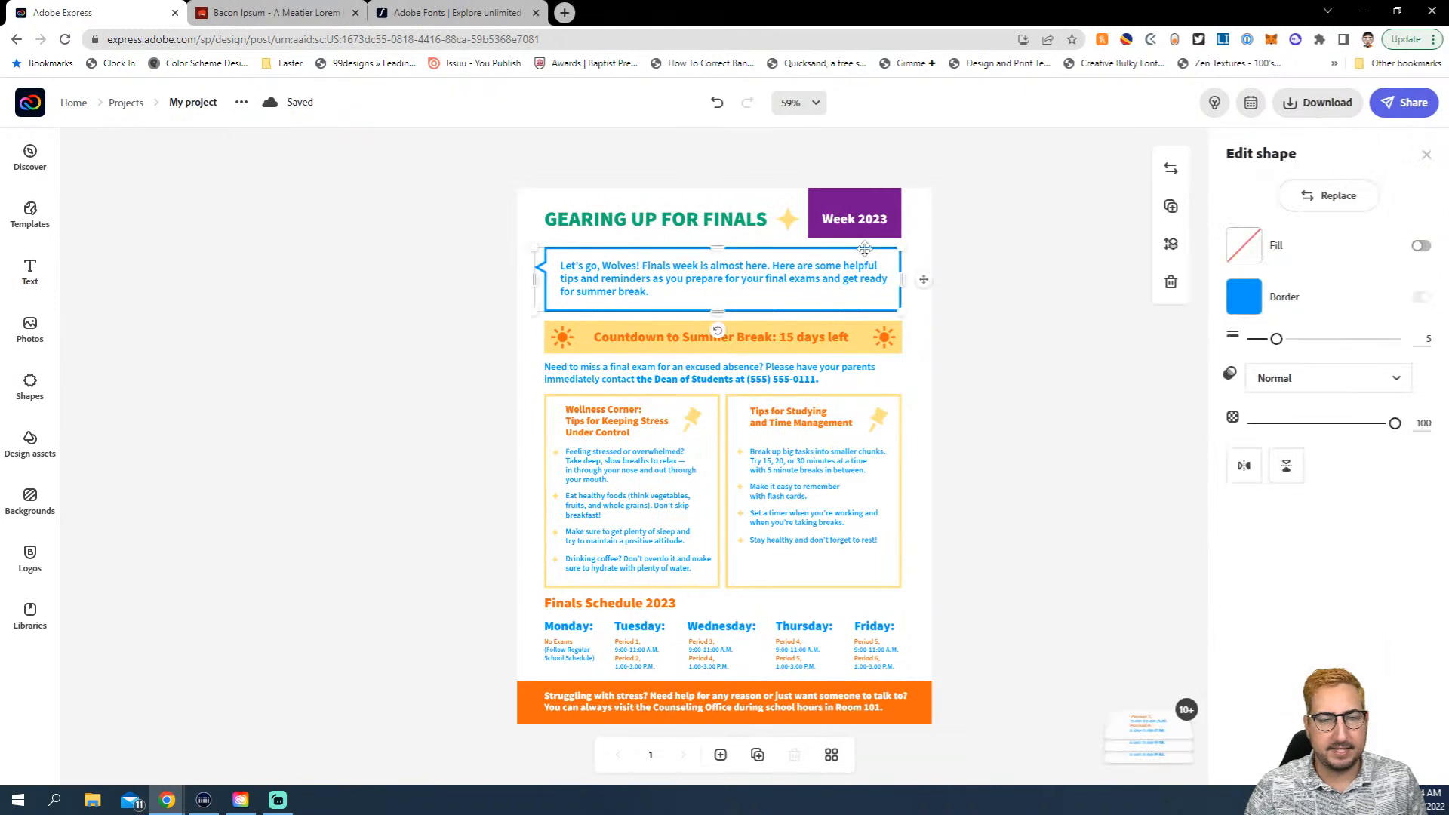
left_click(1243, 296)
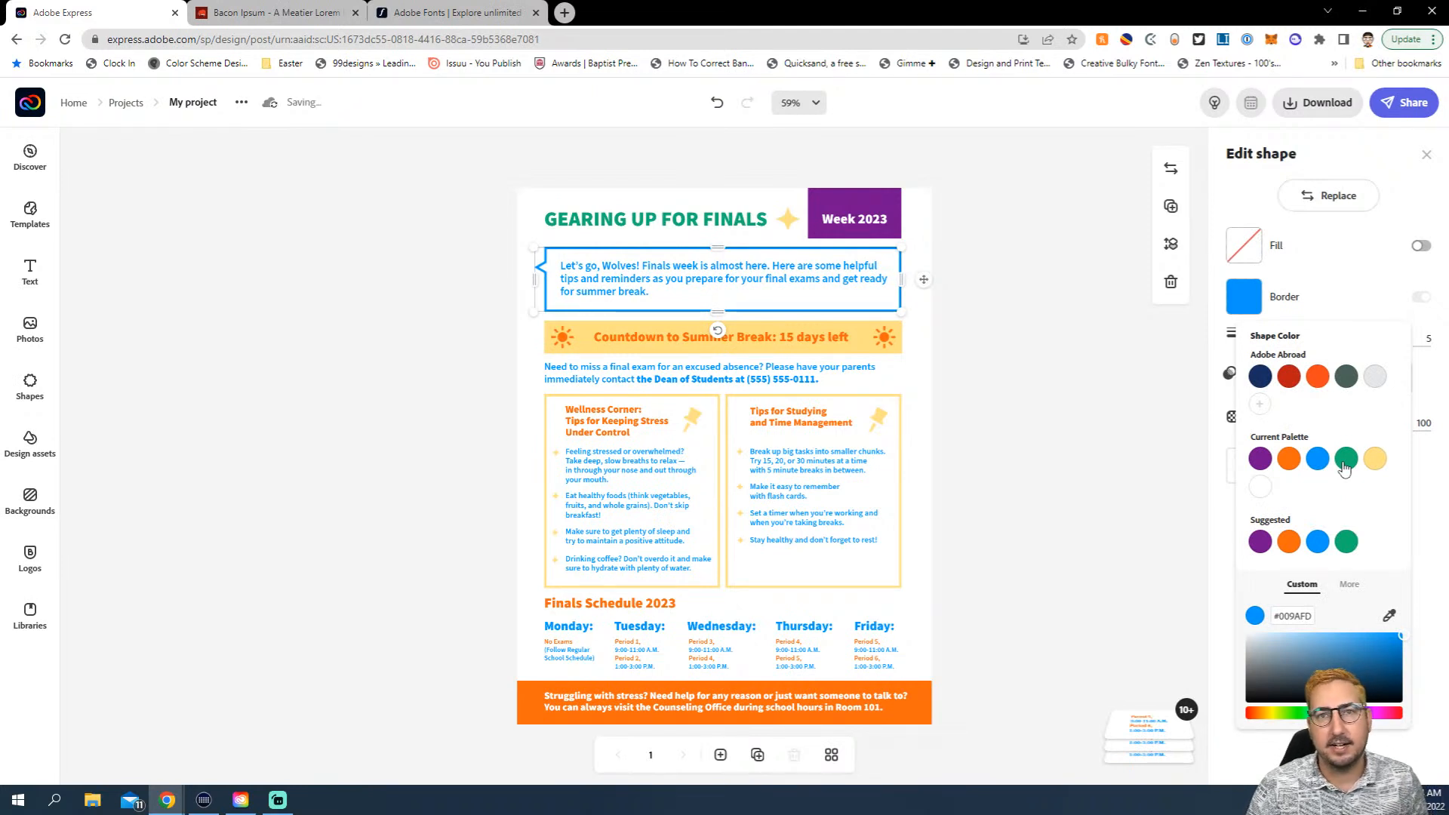
left_click(1344, 467)
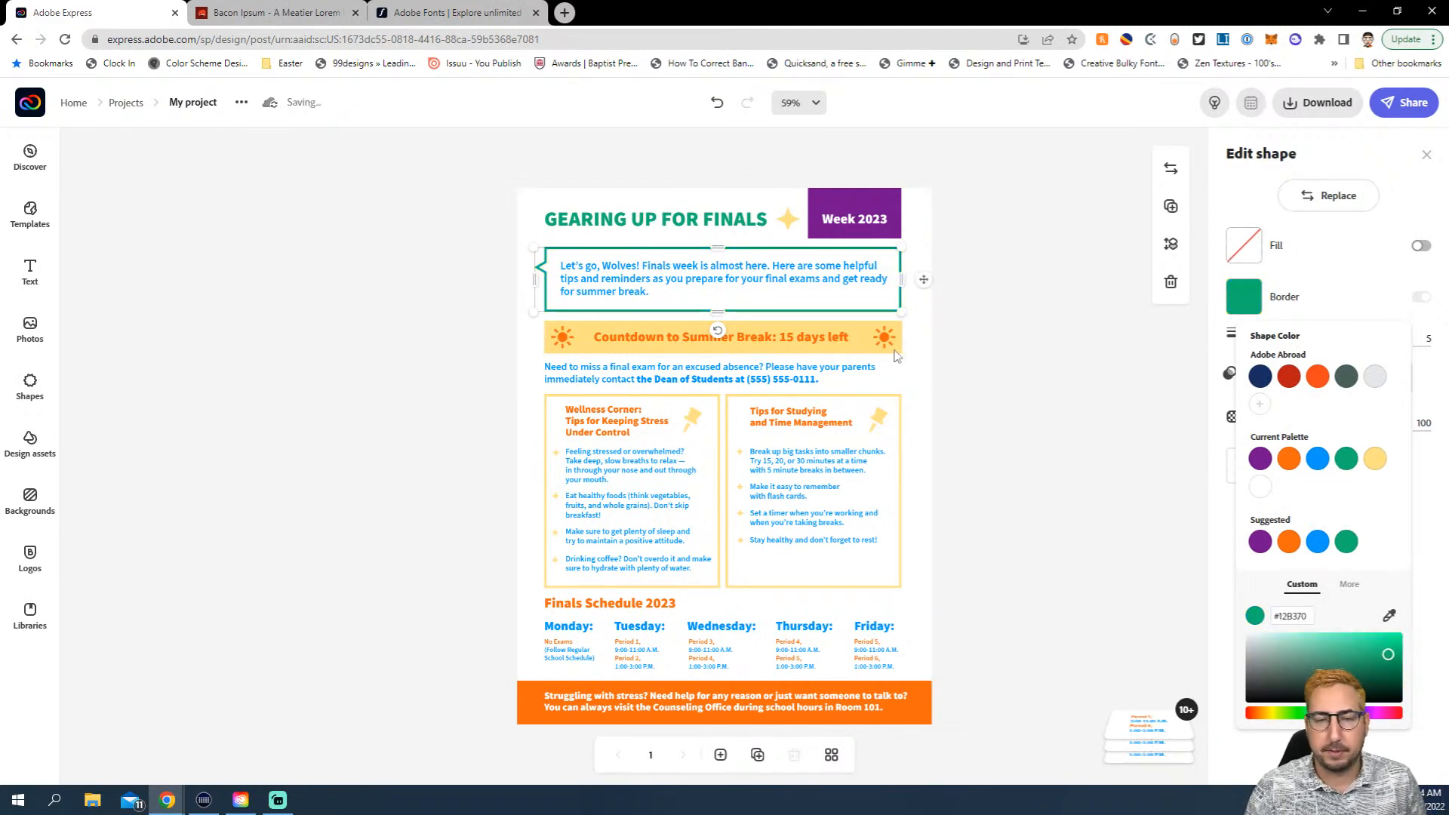
Recolor the "Let's go, Wolves!" text inside the speech bubble to the palette's green
left_click(838, 268)
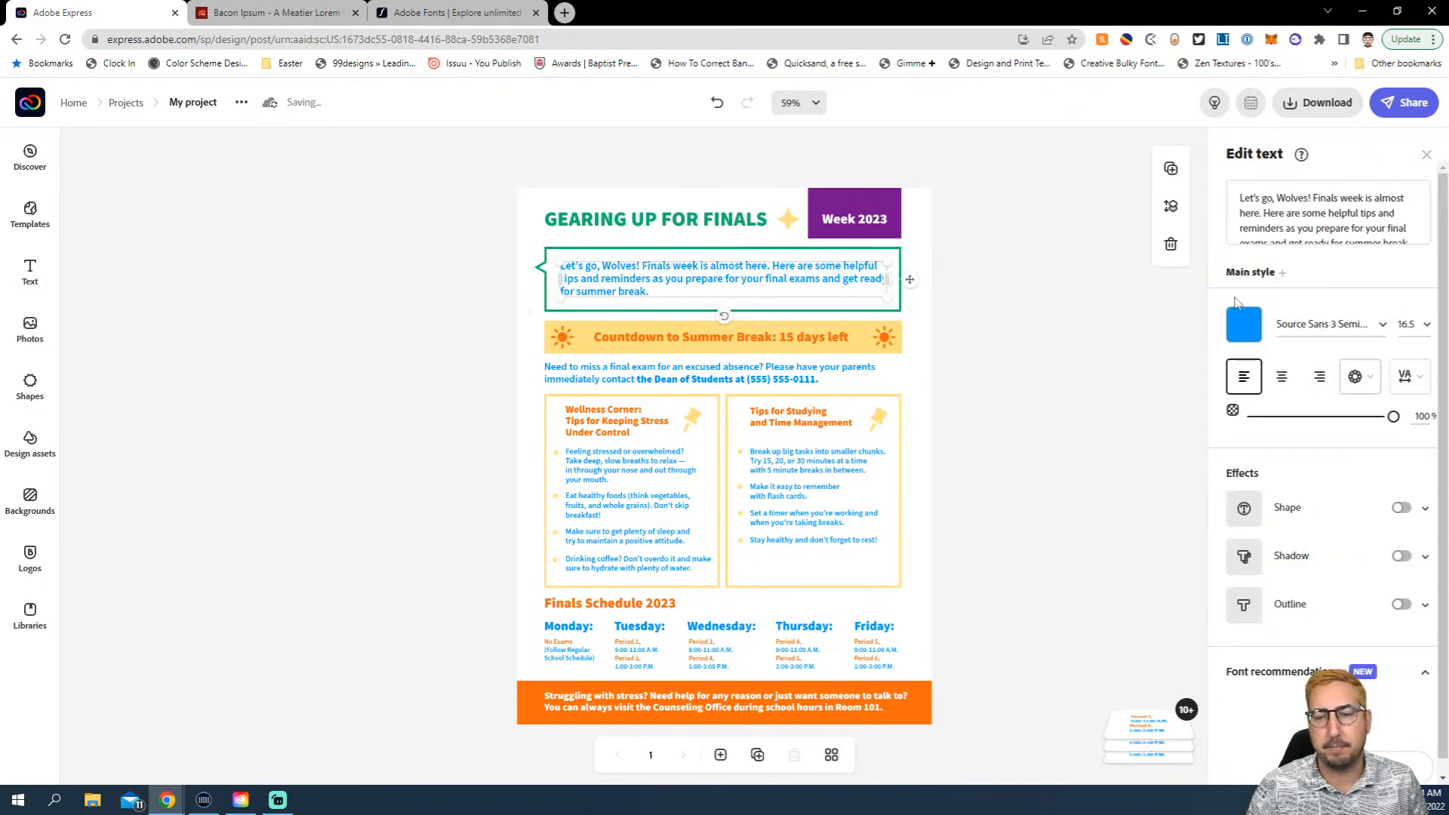
left_click(1253, 337)
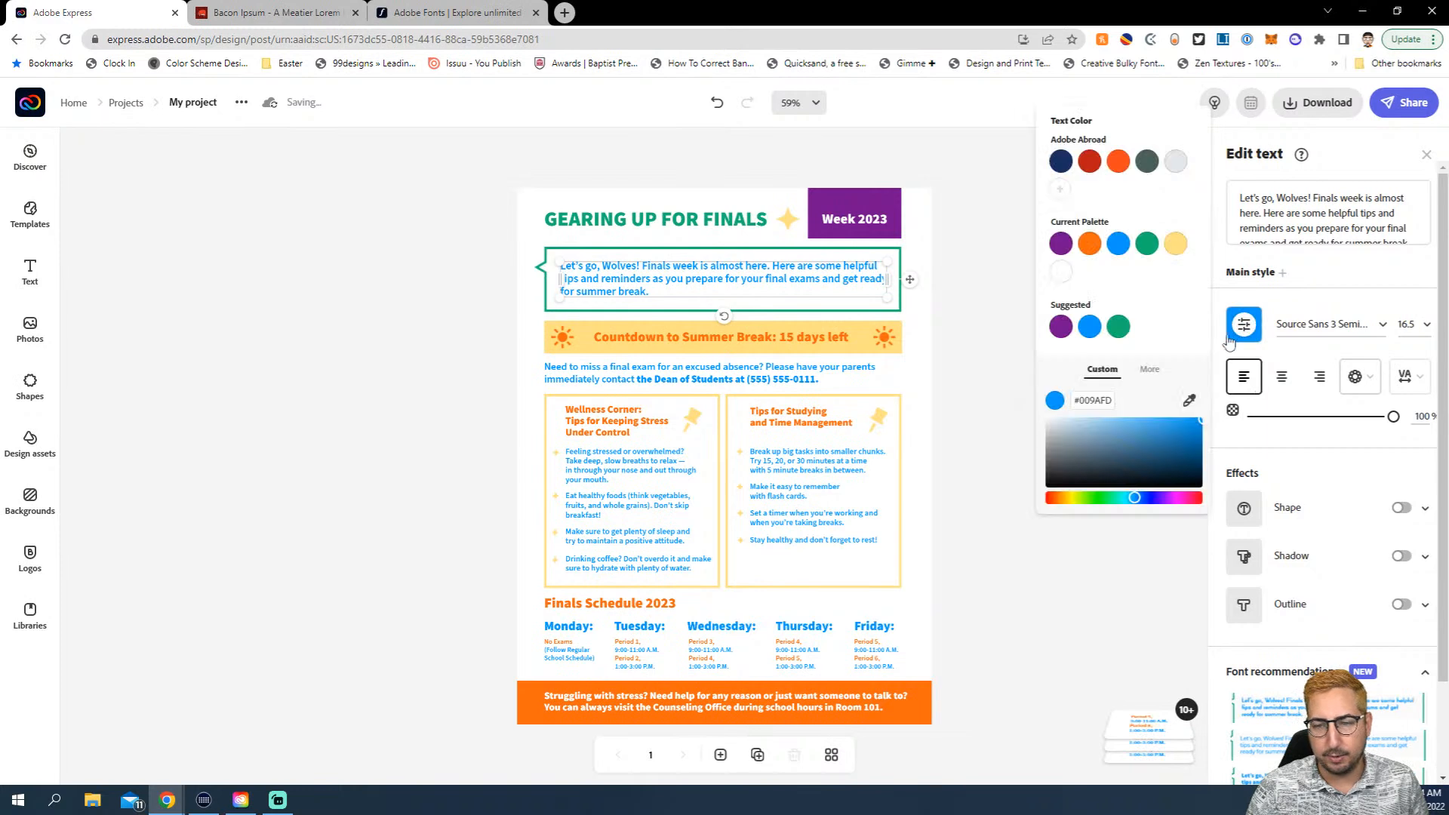
left_click(1145, 246)
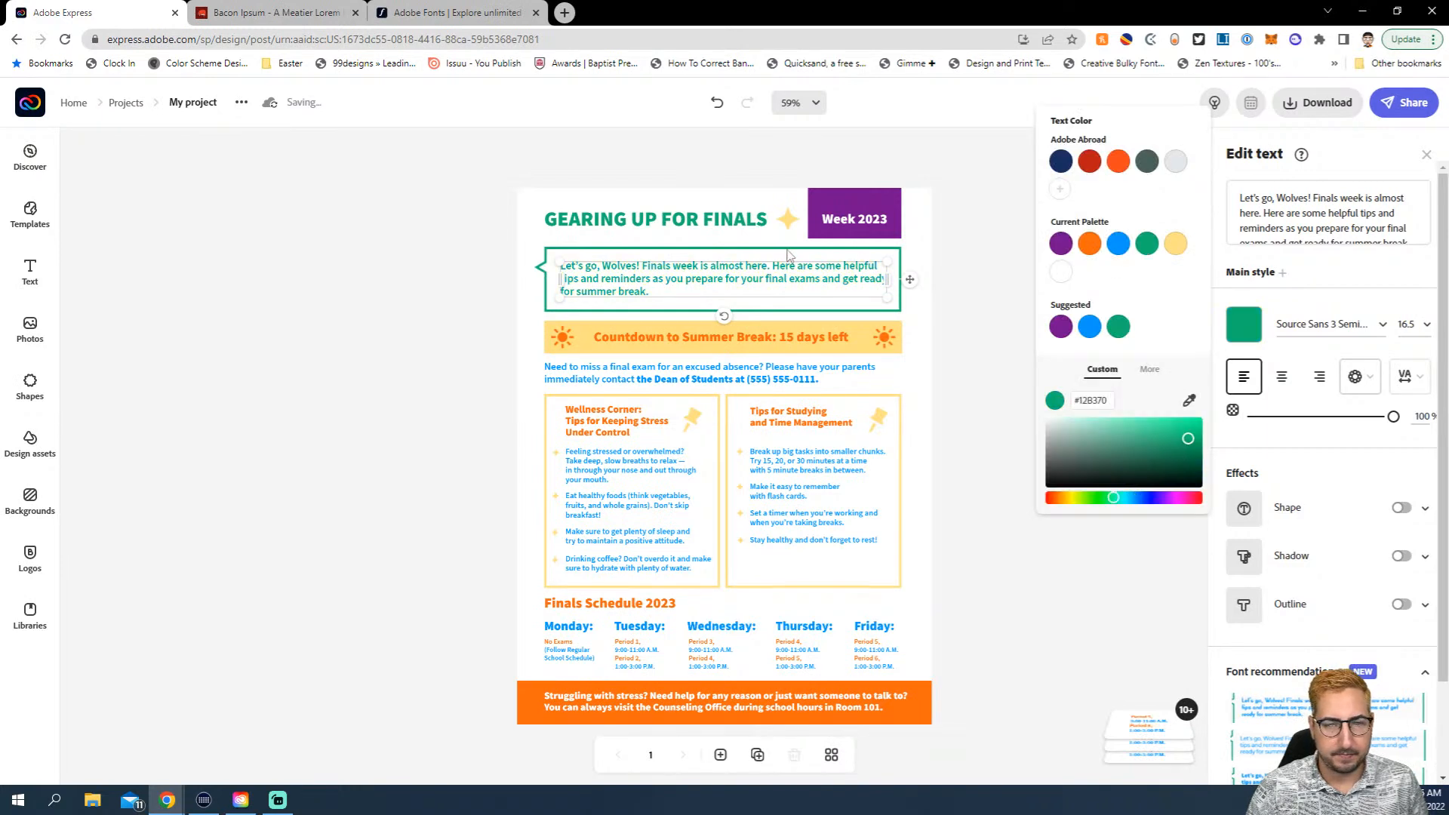
Set the speech bubble's border to the palette's purple
left_click(787, 249)
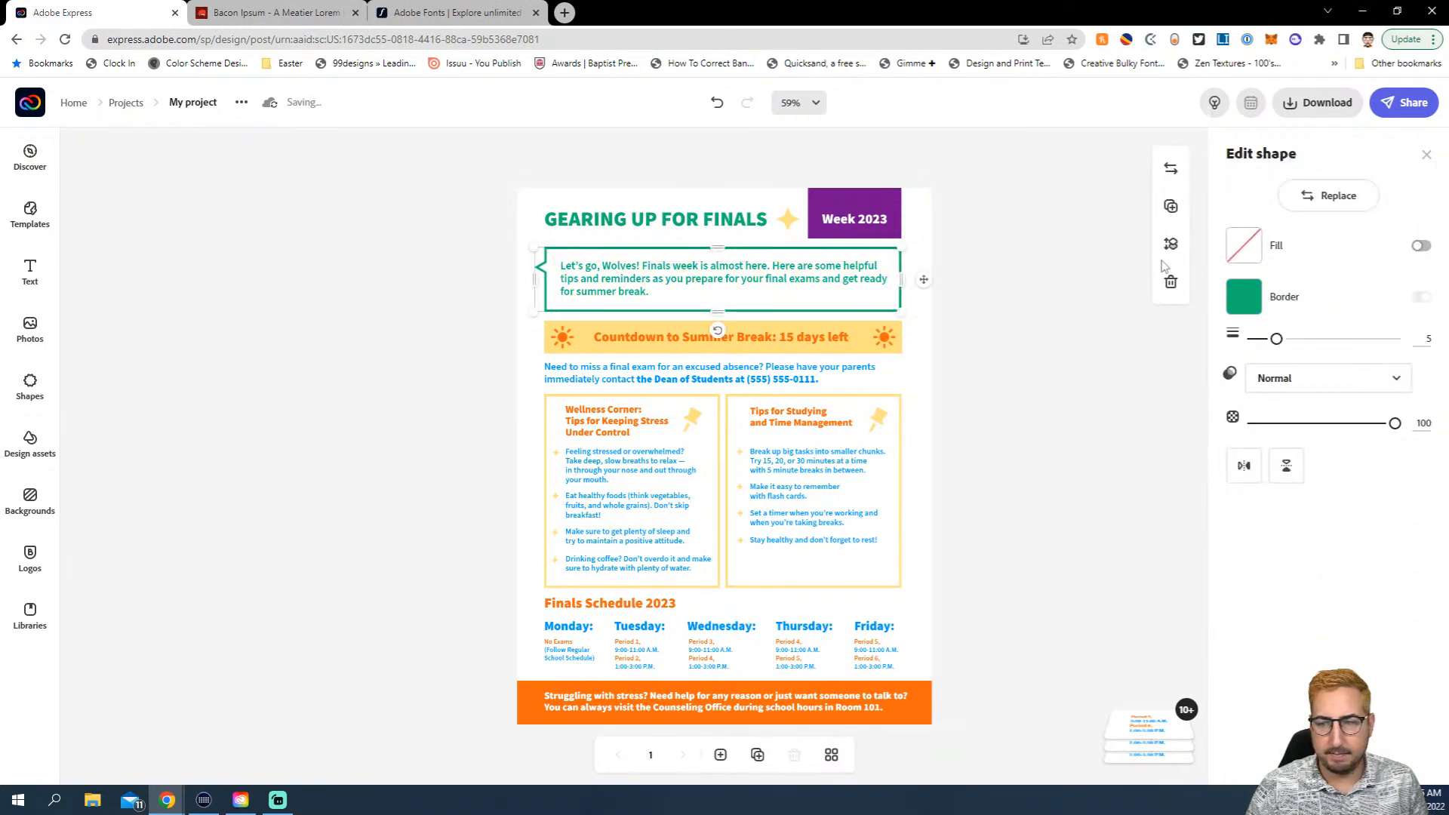
left_click(1243, 297)
left_click(1260, 458)
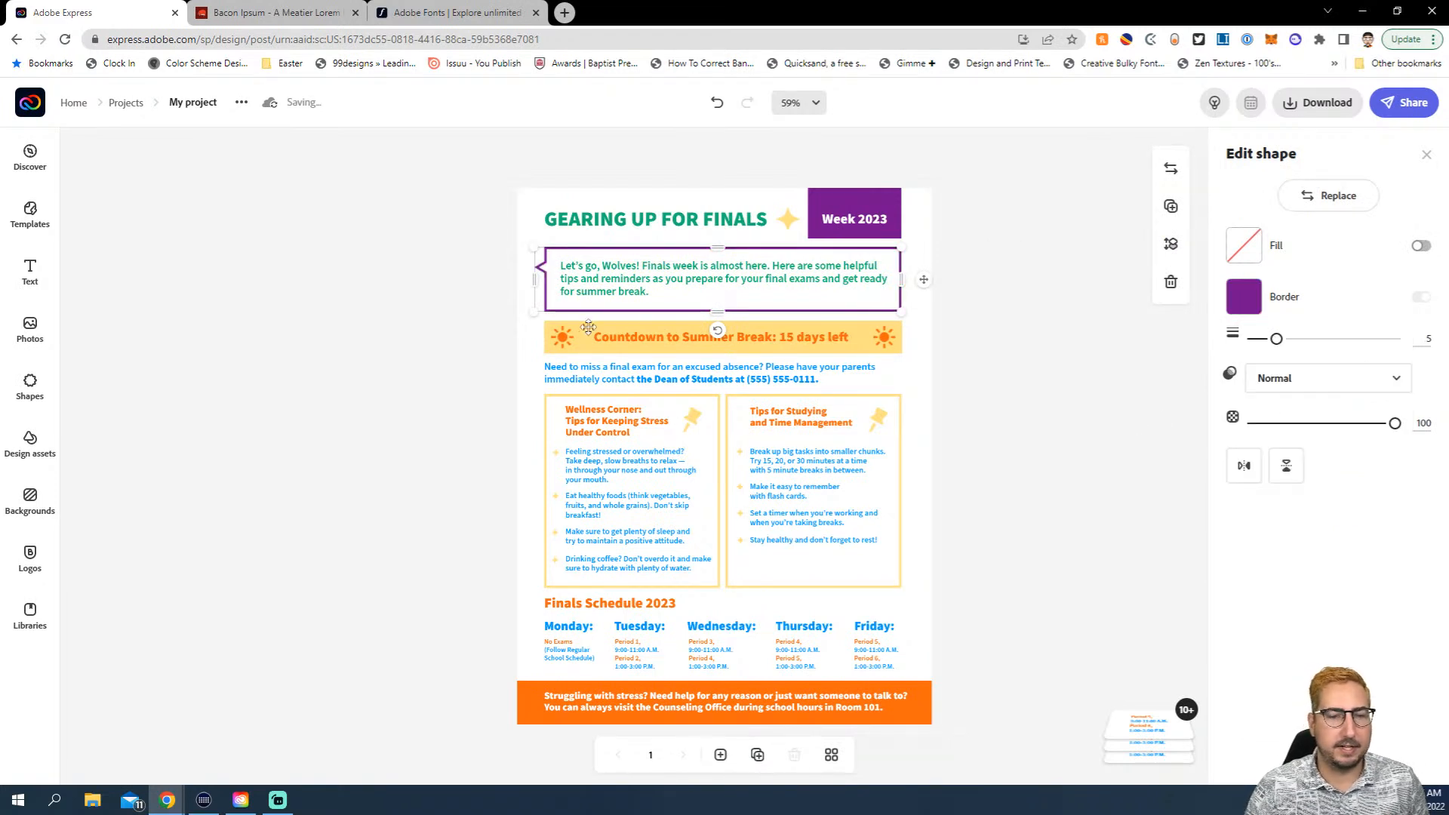
Change the fill of the "Countdown to Summer Break" banner to light gray, #EFEFEF
left_click(880, 348)
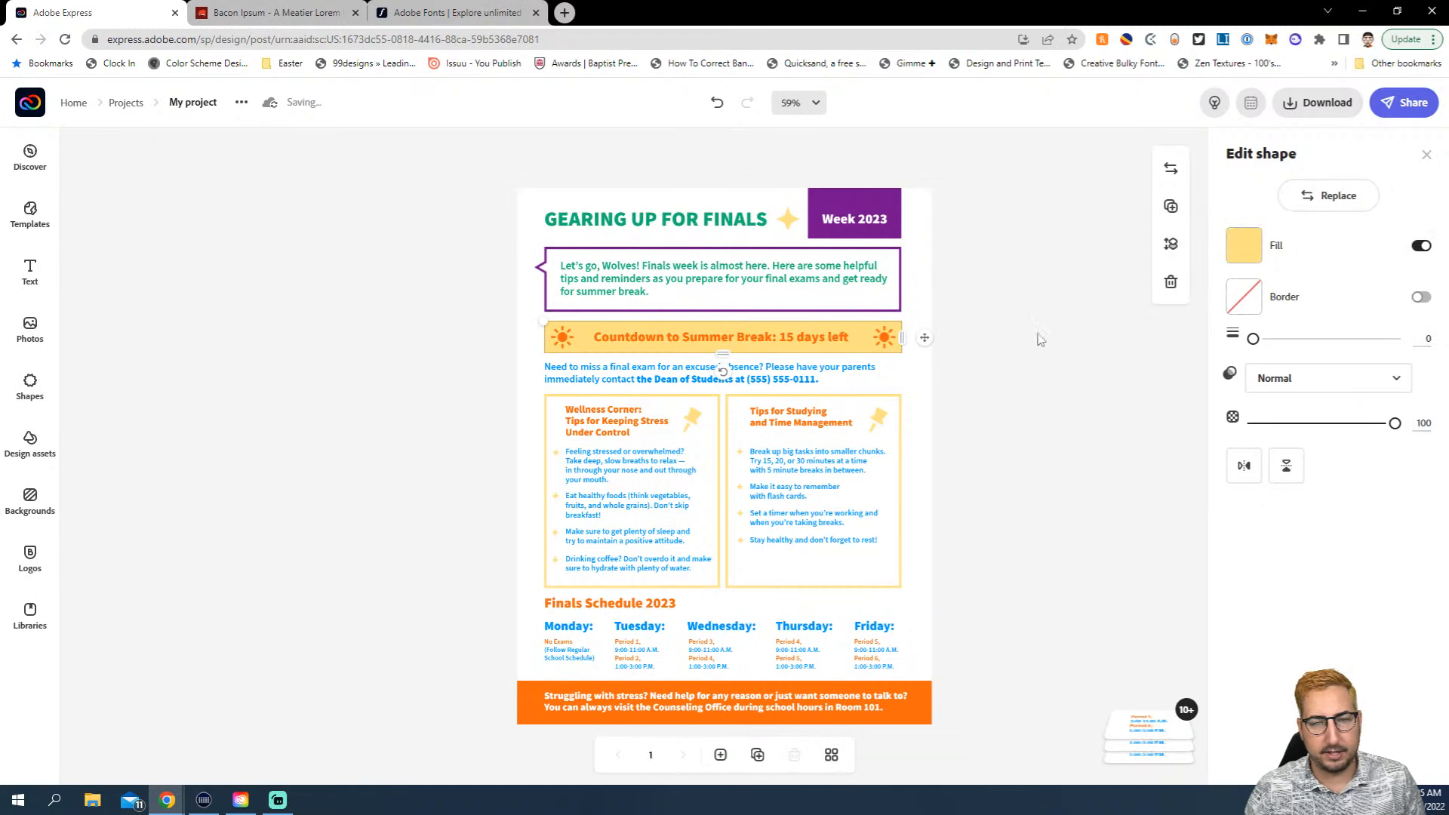
left_click(1243, 247)
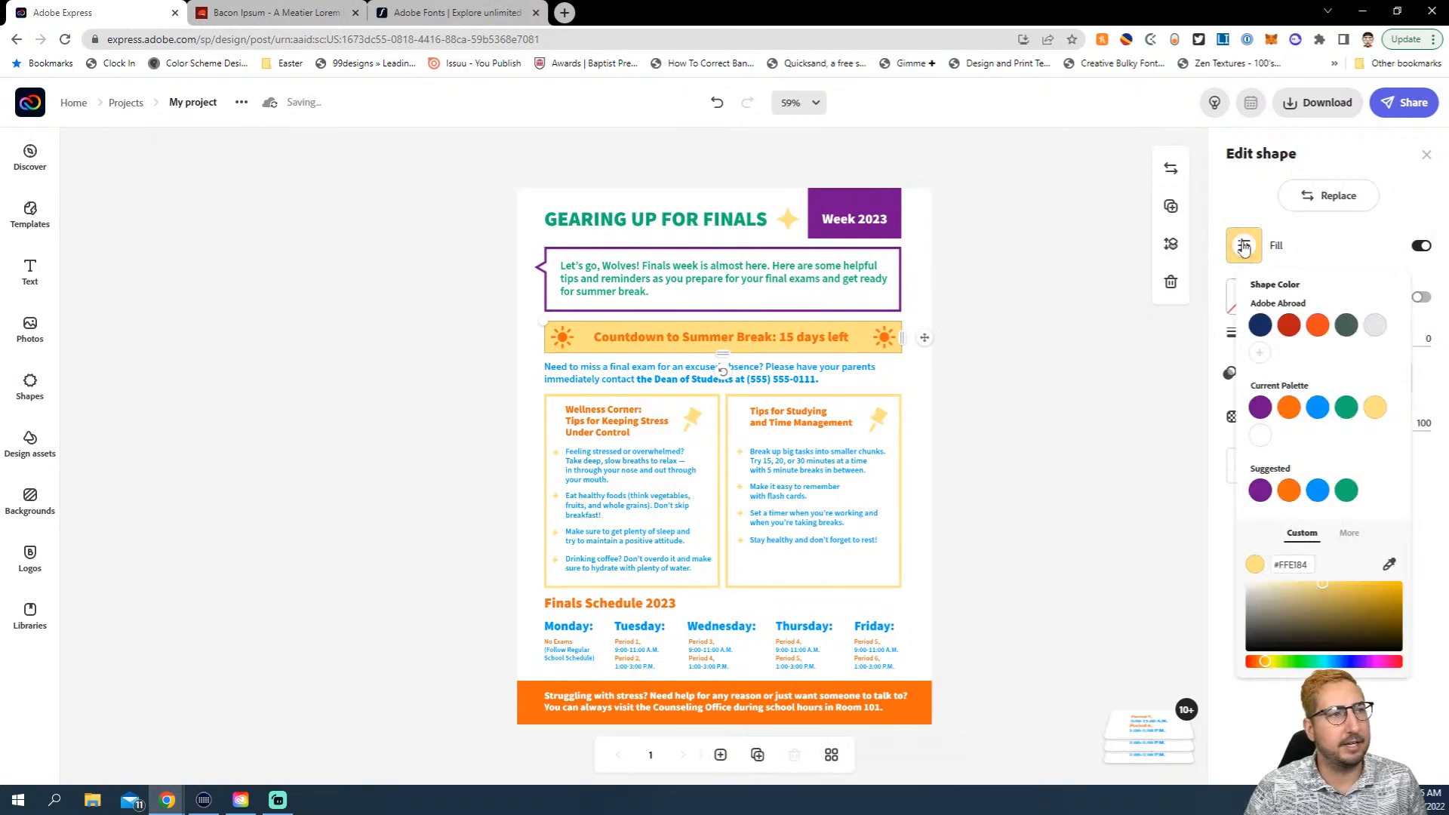
left_click_drag(1257, 599, 1246, 593)
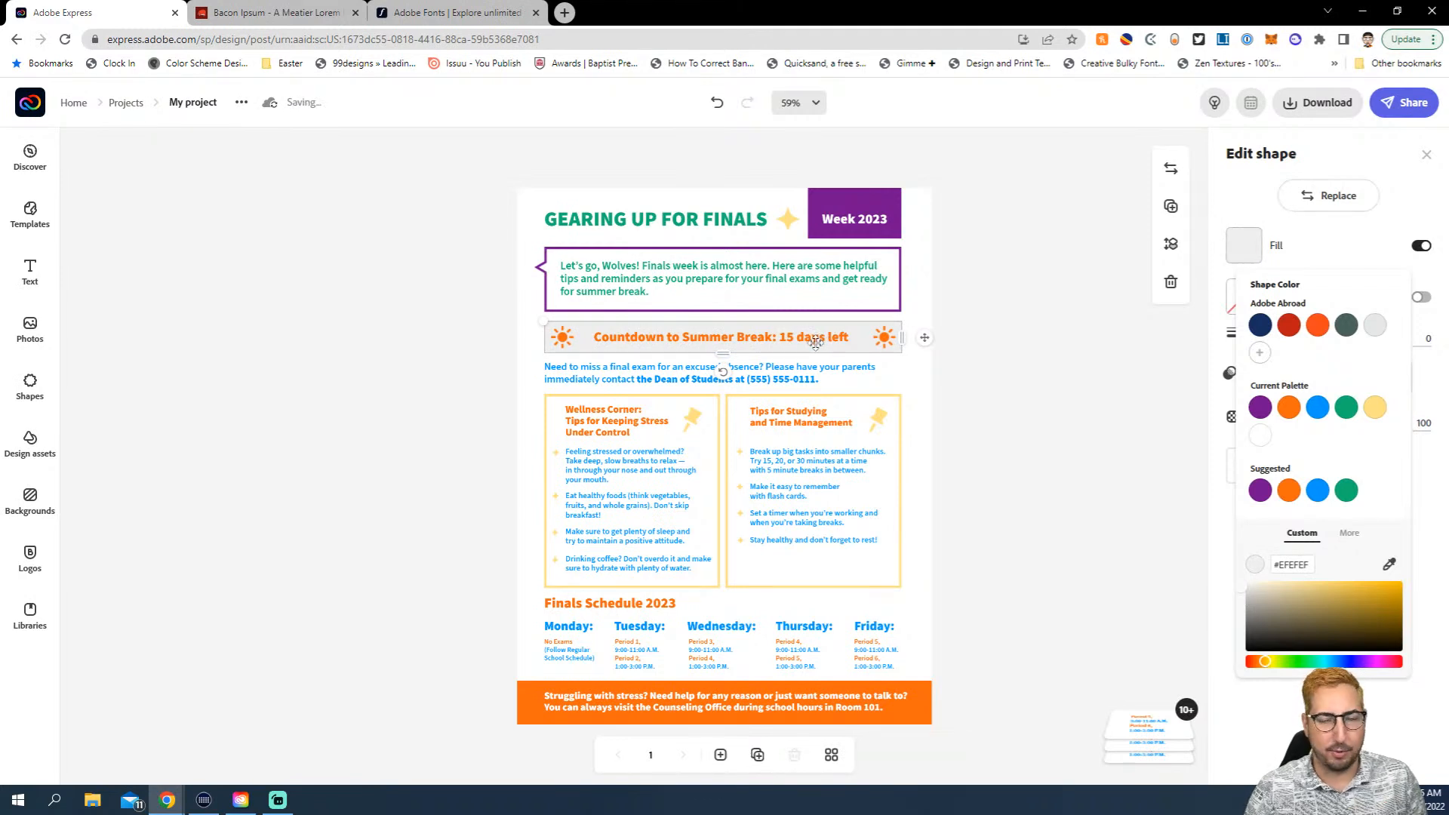
Set the main style color of the "Need to miss a final exam" paragraph to the suggested purple
left_click(644, 371)
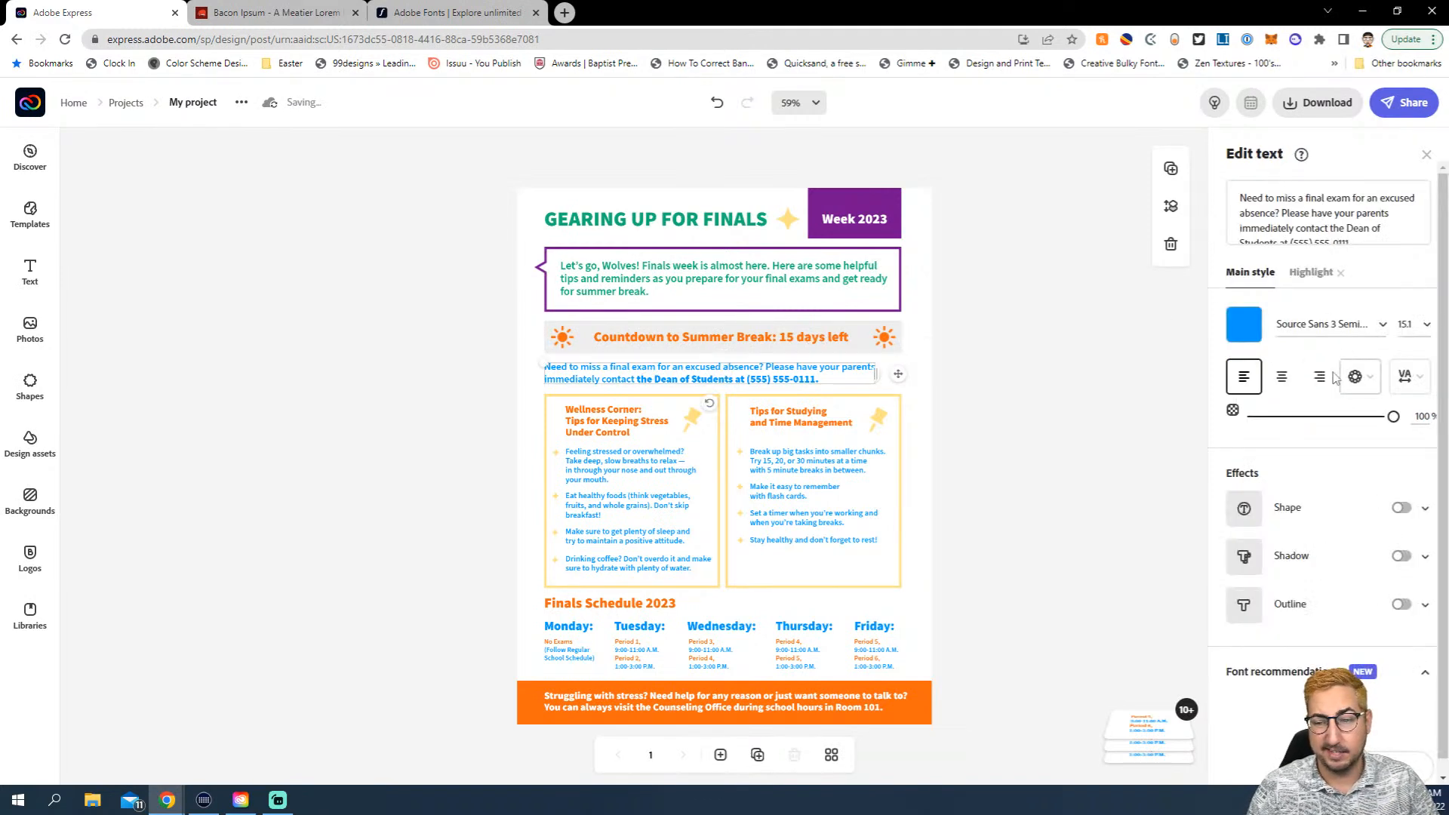
left_click(1243, 325)
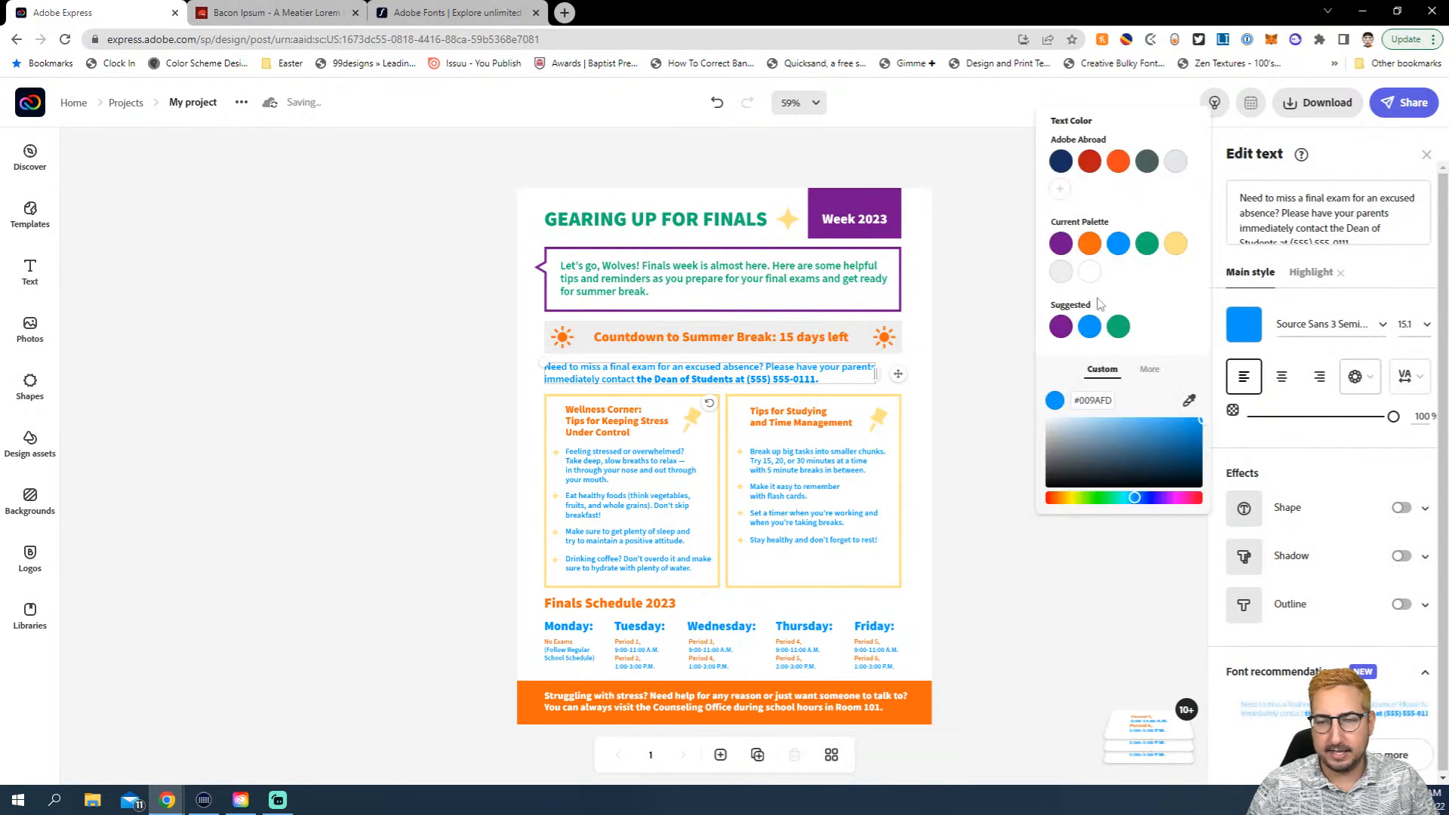
left_click(1060, 326)
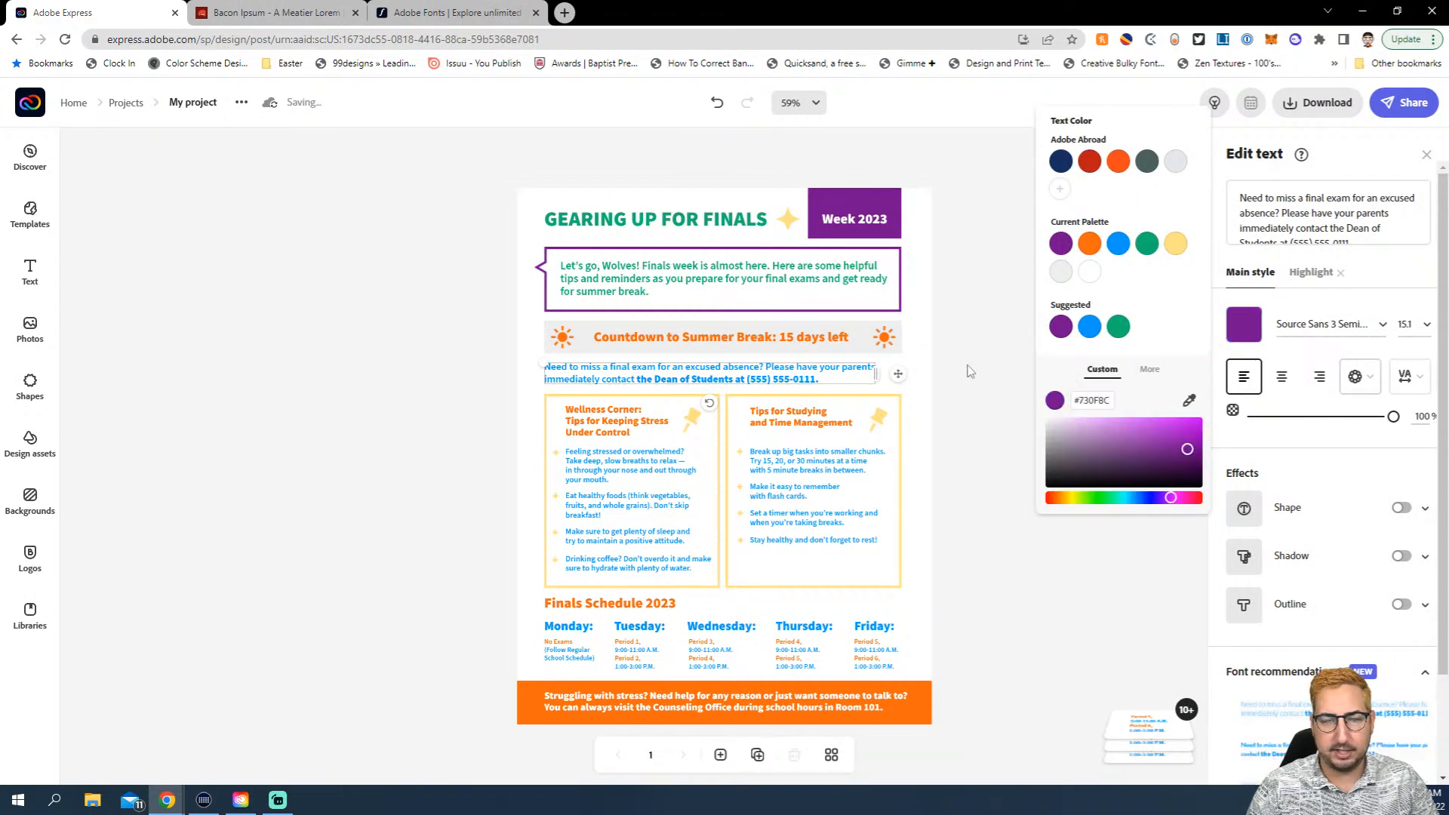
left_click(753, 379)
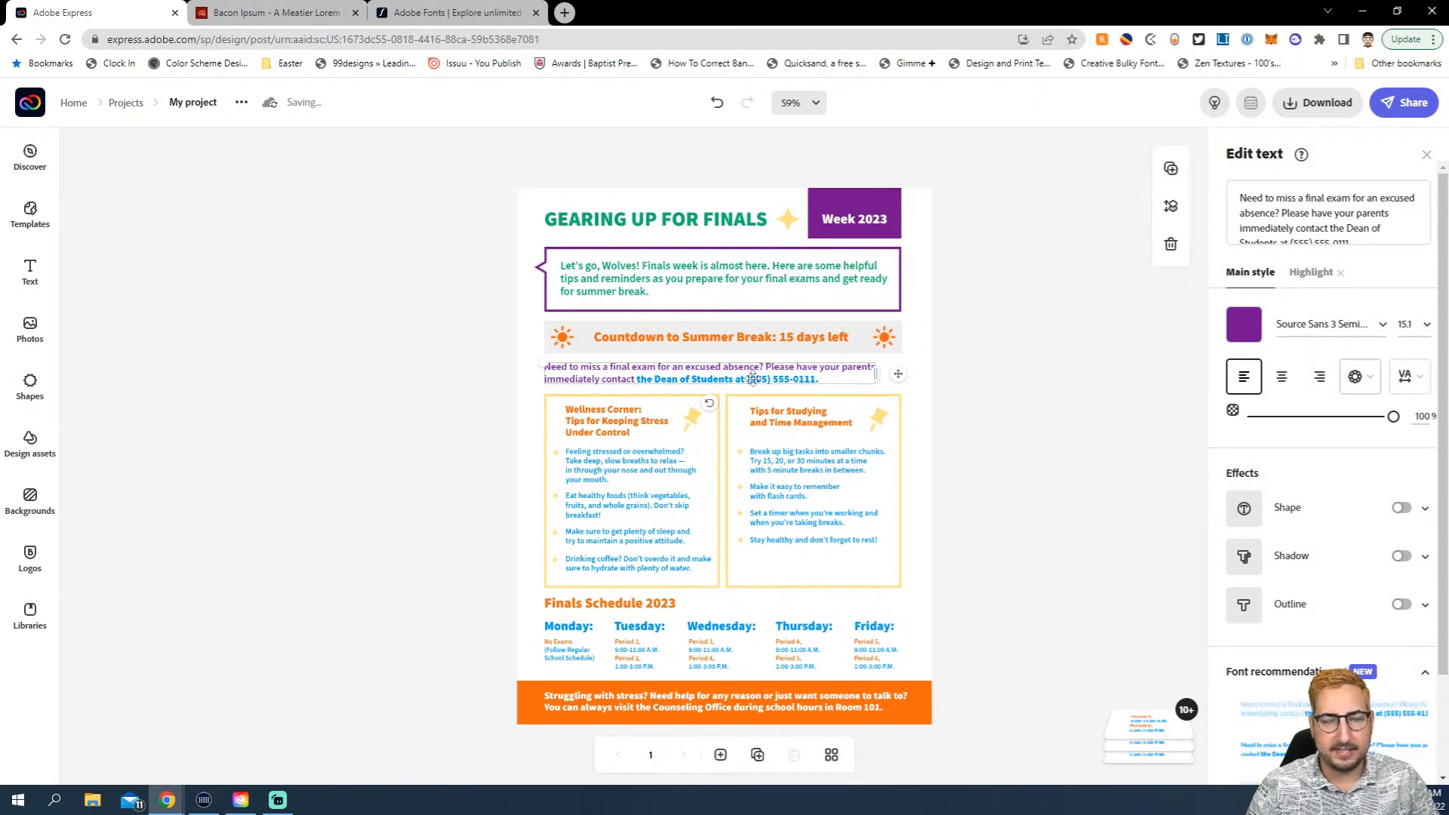
Set the highlight style color of the "Need to miss a final exam" paragraph to the palette's orange
left_click(962, 365)
left_click(799, 380)
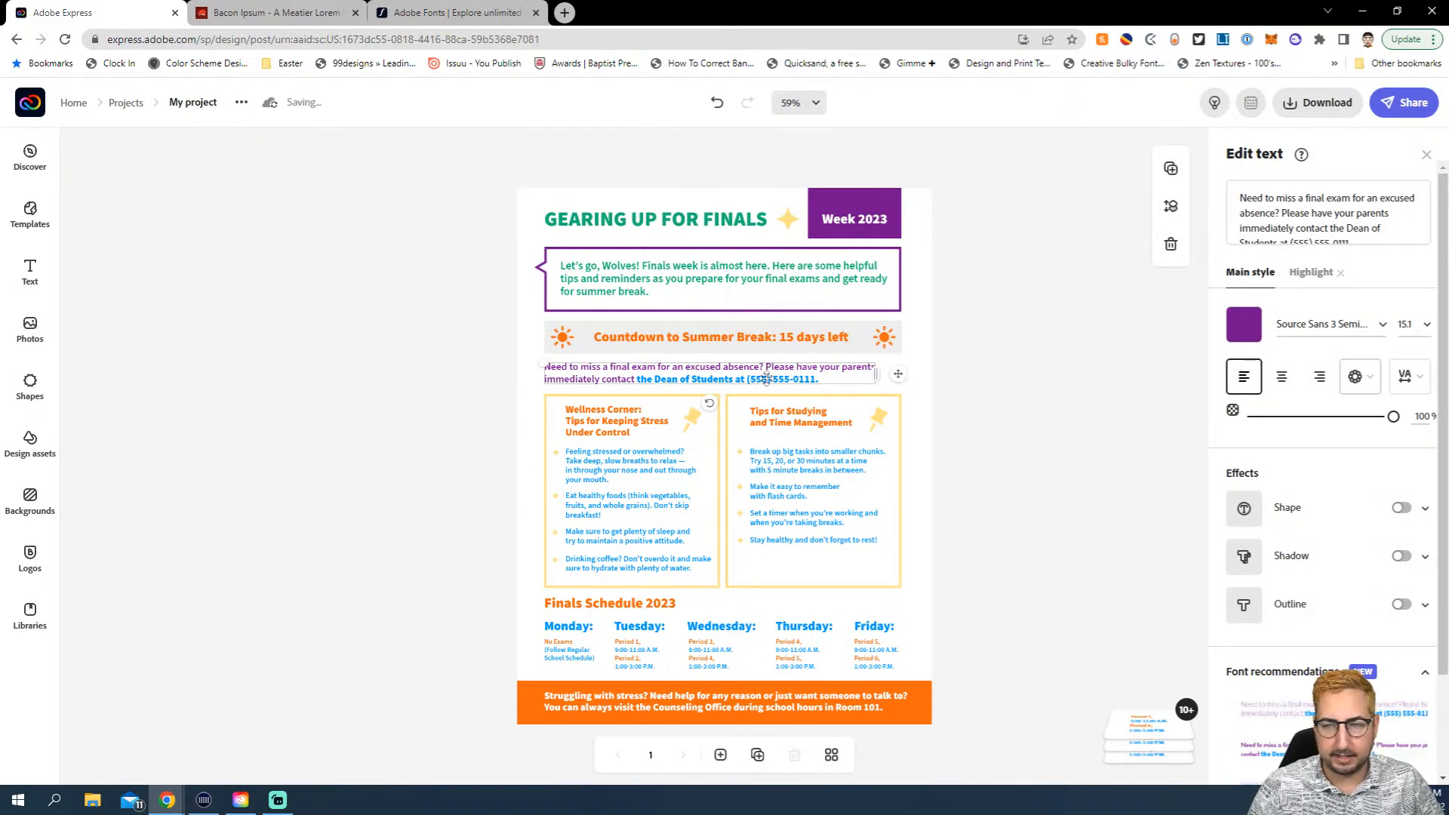
double_click(766, 378)
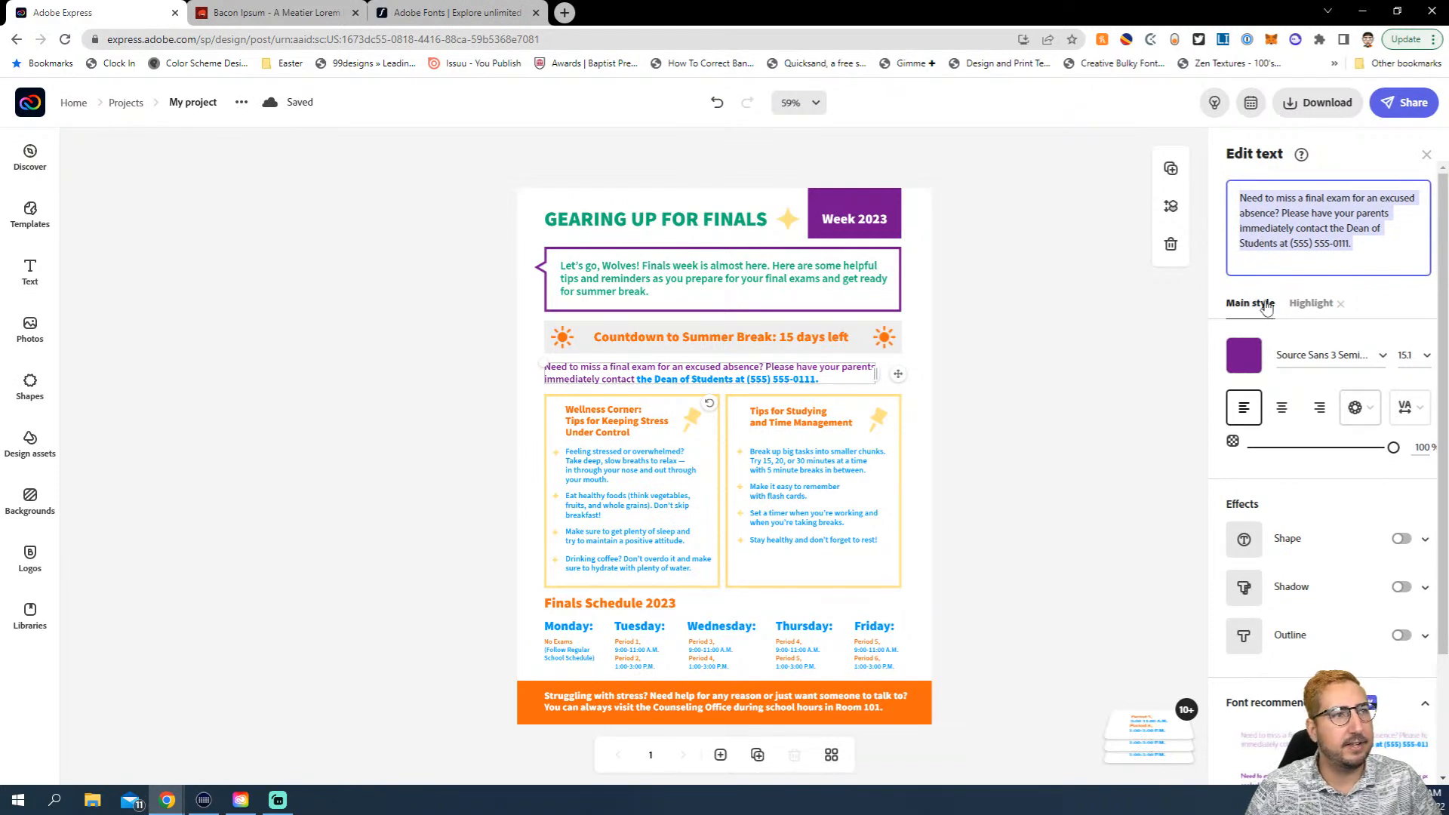
left_click(1307, 307)
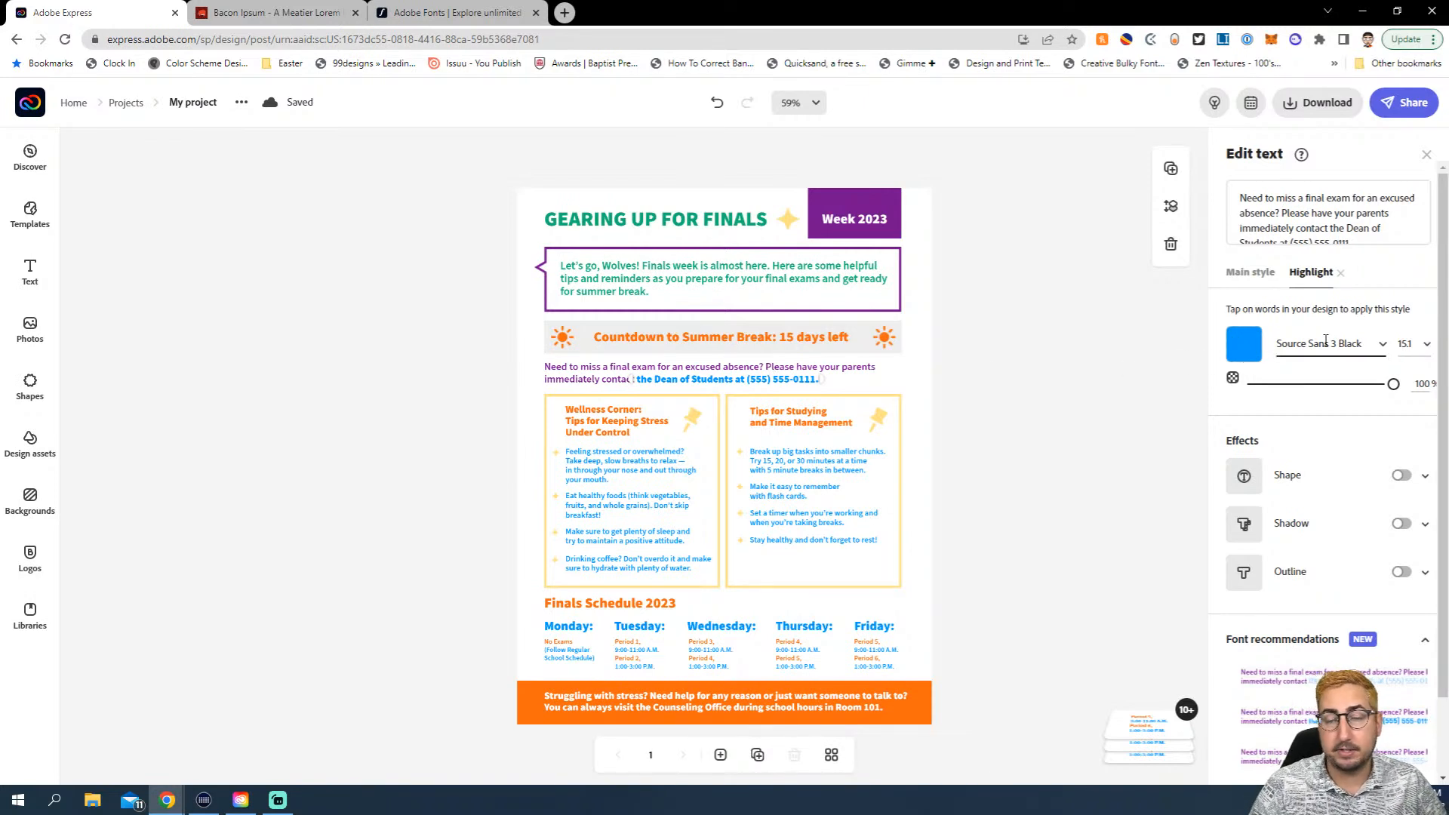
left_click(1245, 347)
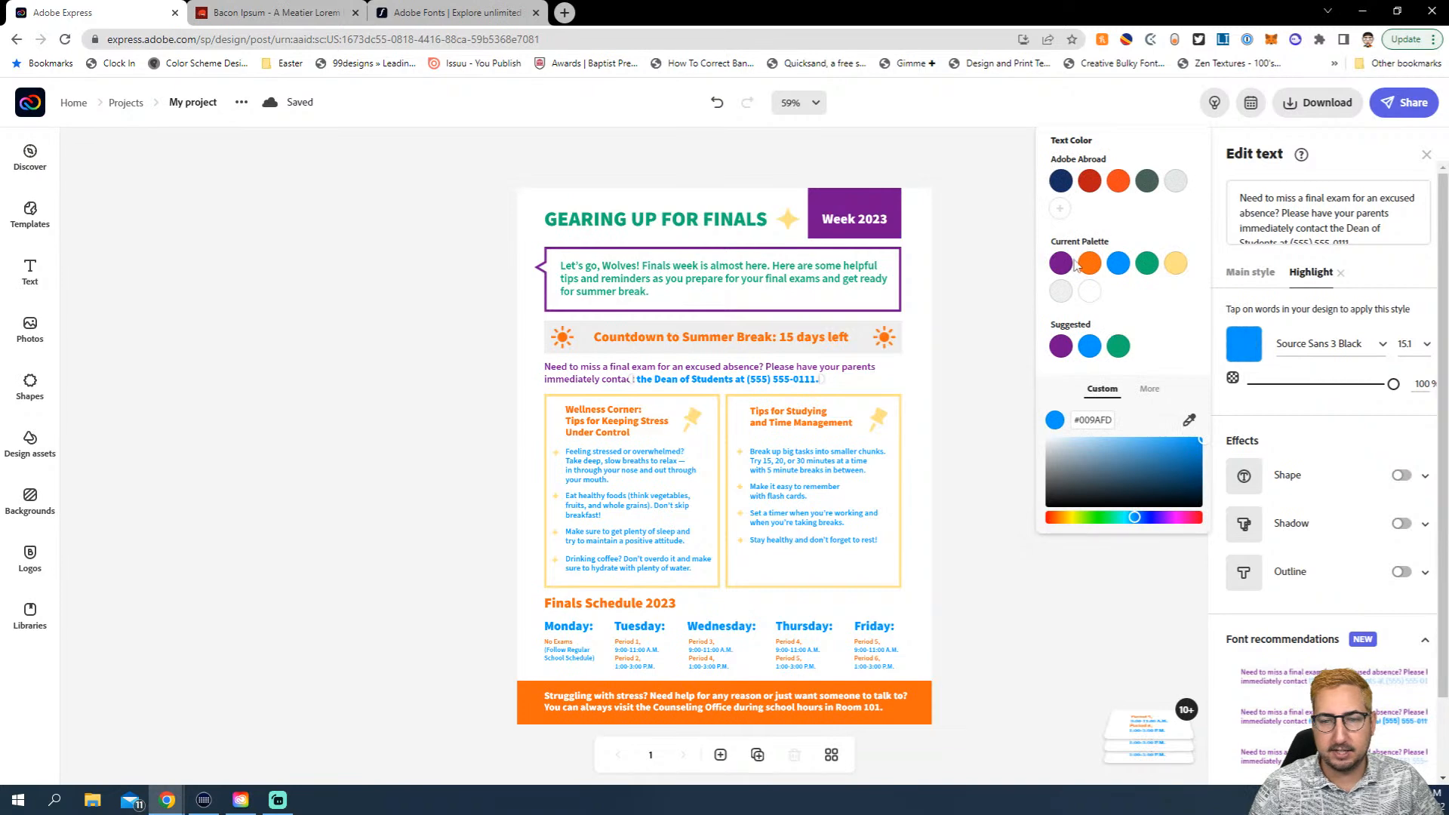
left_click(1096, 271)
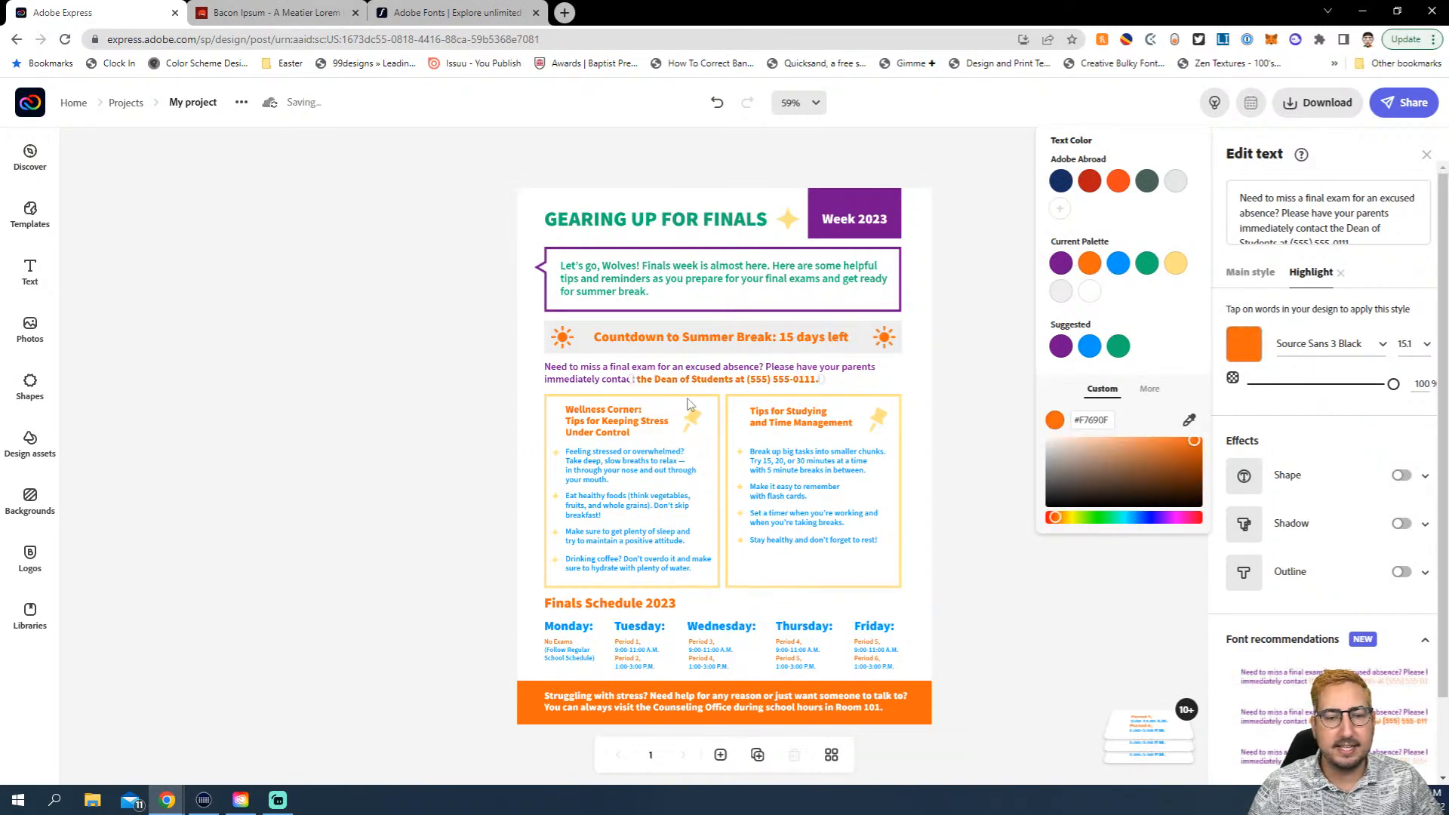
left_click(988, 324)
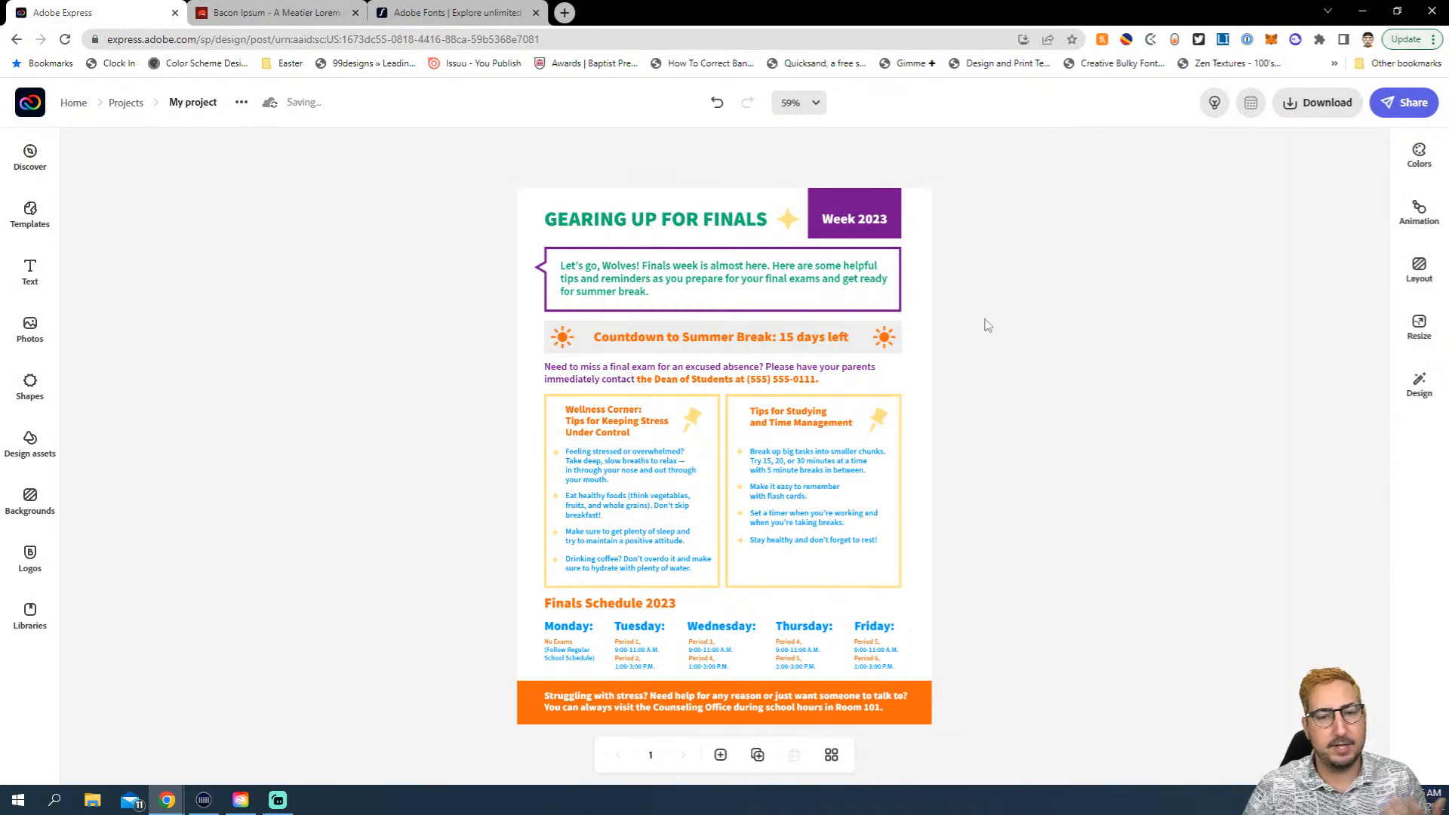
left_click(629, 471)
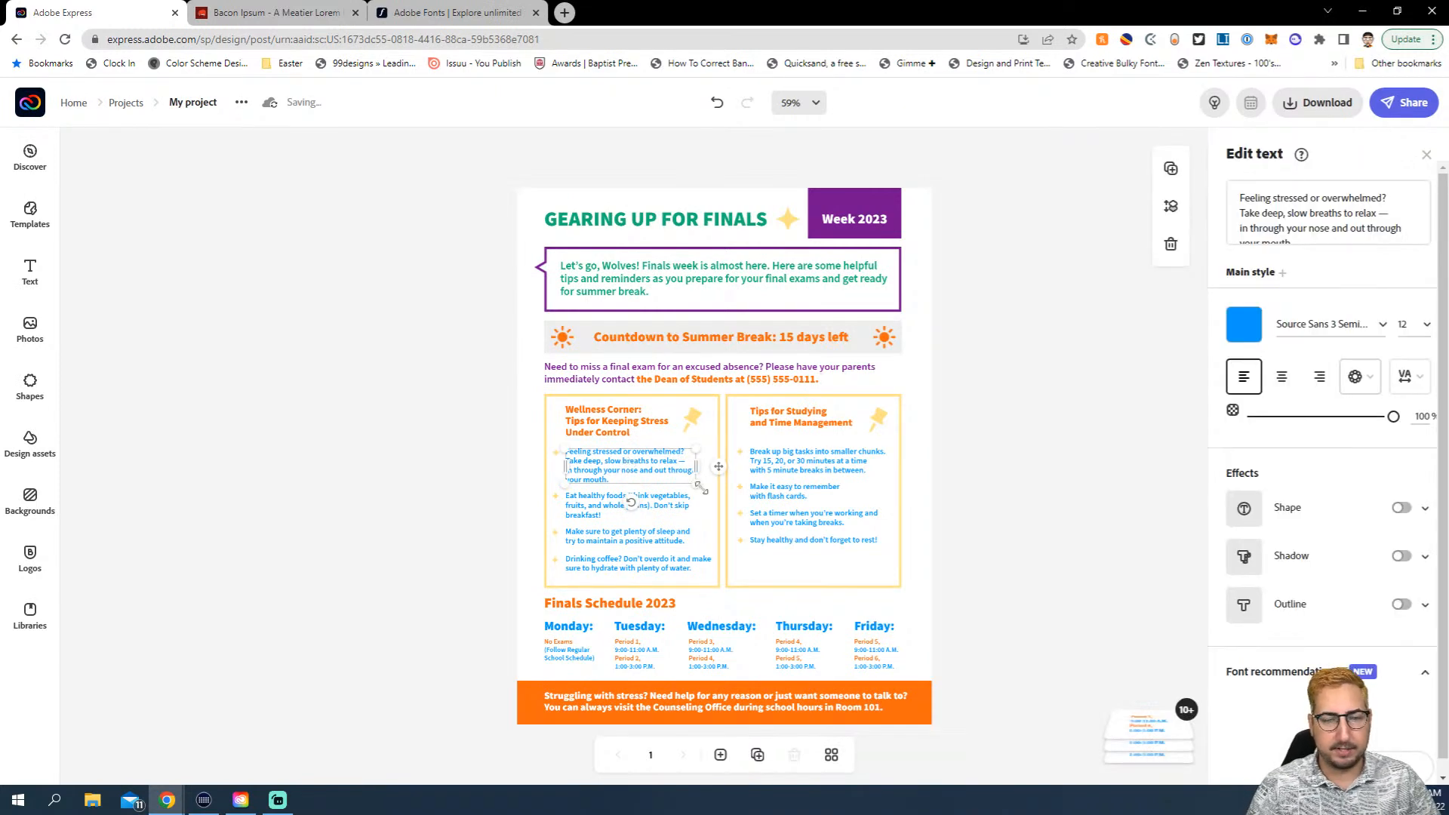
left_click(674, 506, "shift")
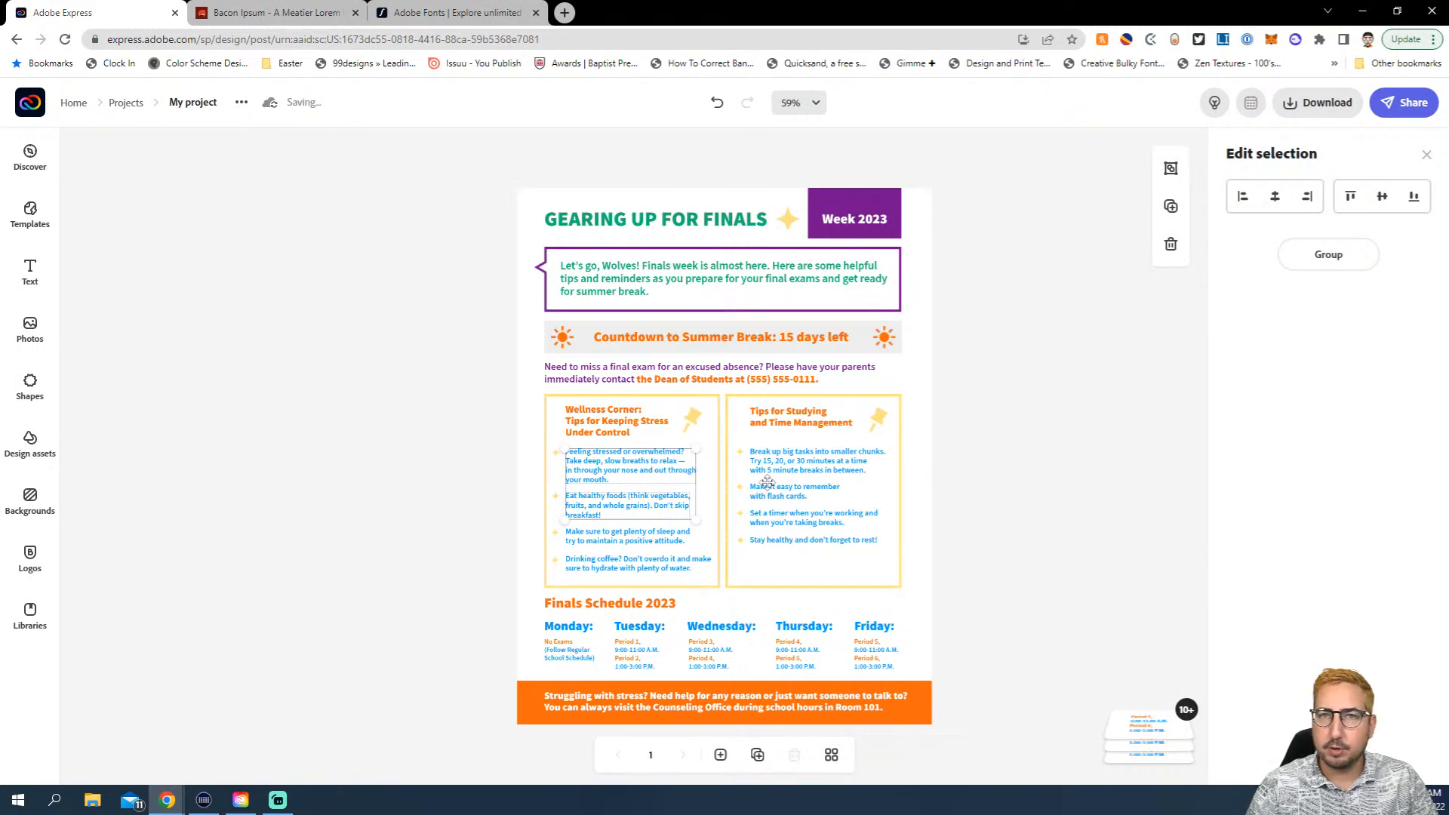
left_click(984, 446)
Try the palette's purple on the "Feeling stressed or overwhelmed?" text and undo the color change
left_click(655, 471)
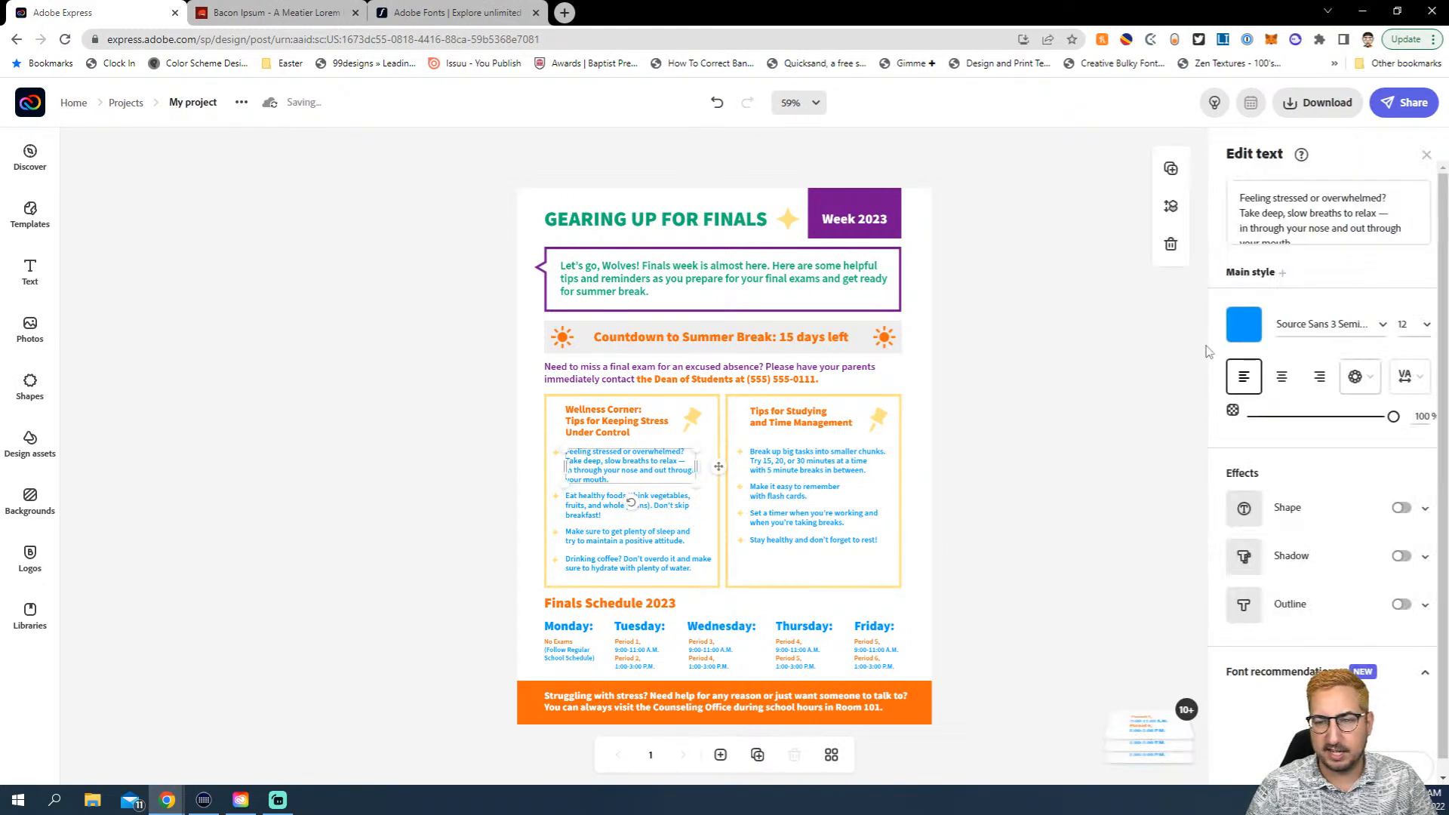
left_click(1244, 324)
left_click(1060, 243)
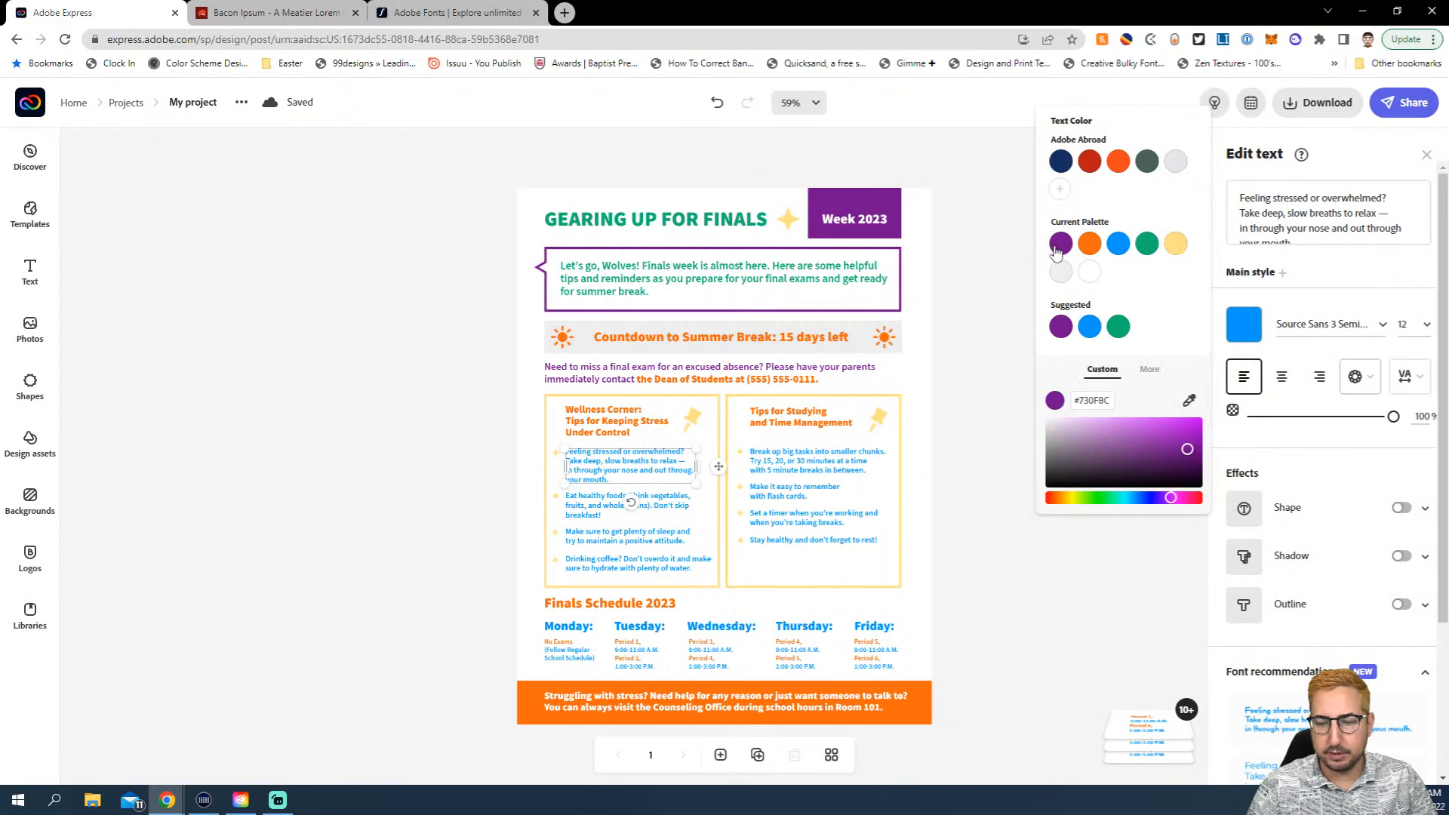
left_click(986, 357)
key("ctrl+z")
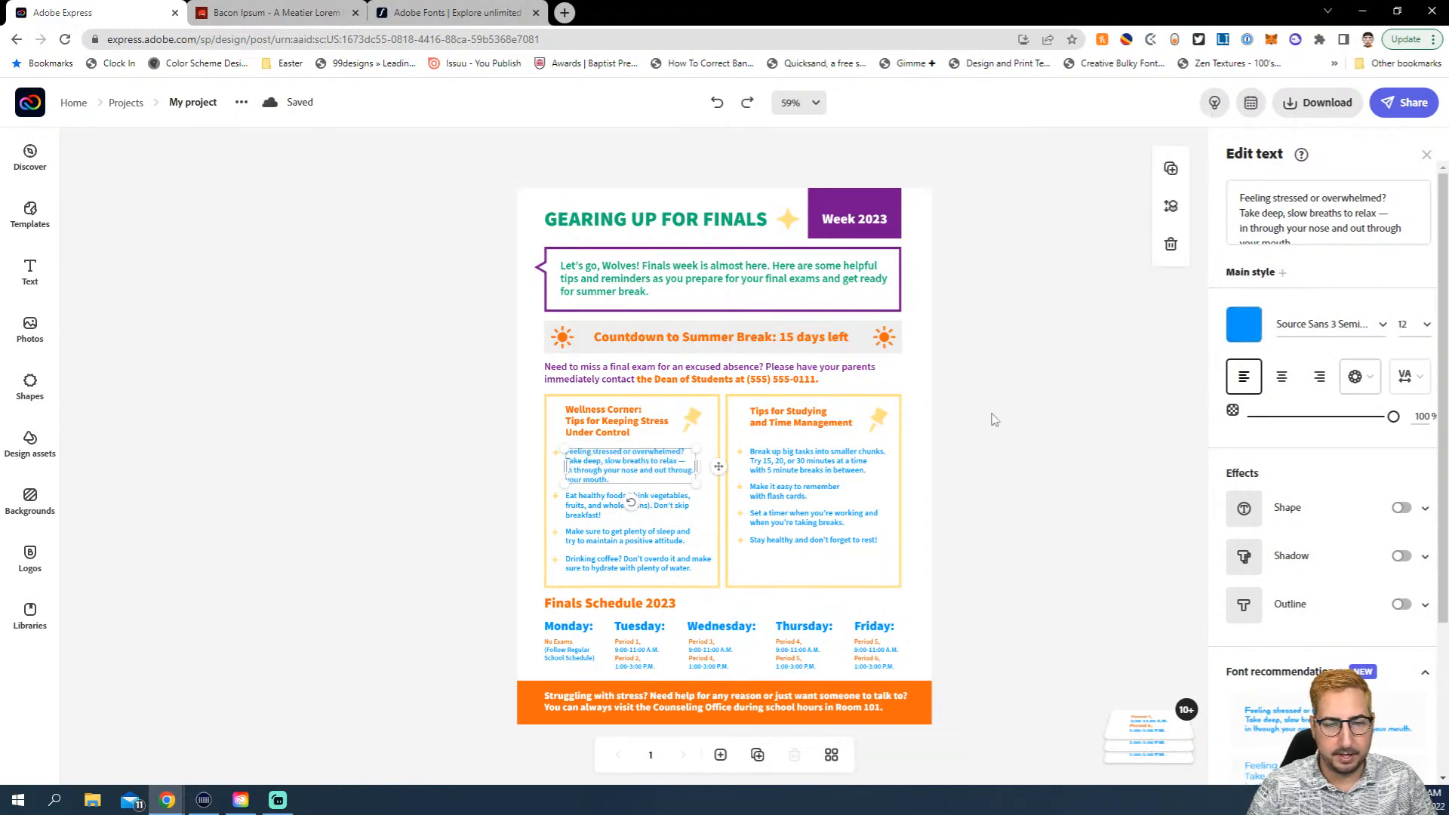
left_click(990, 416)
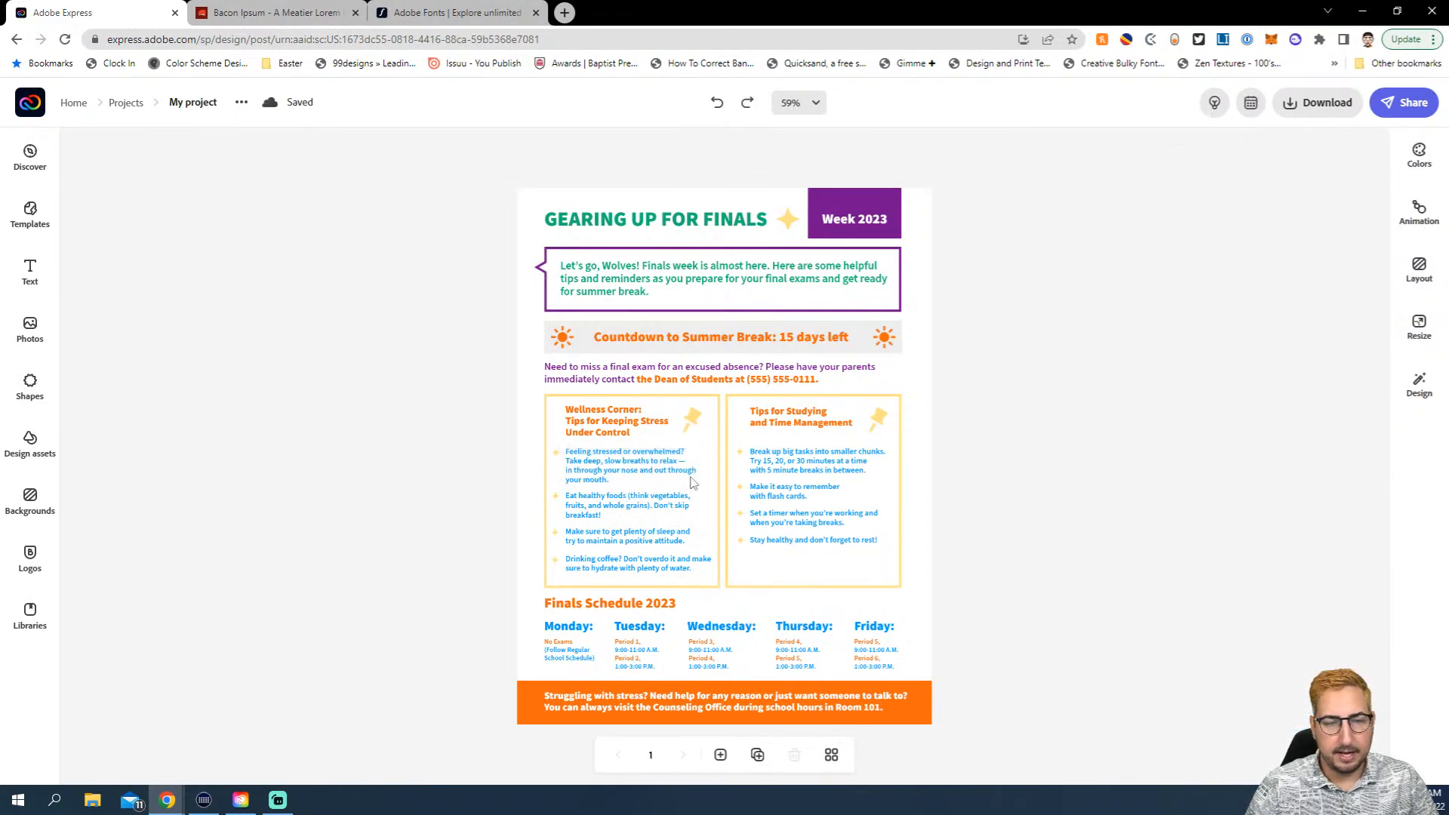
Set both the fill and the border of the "Struggling with stress?" footer banner to the palette's purple
left_click(933, 705)
left_click(1244, 246)
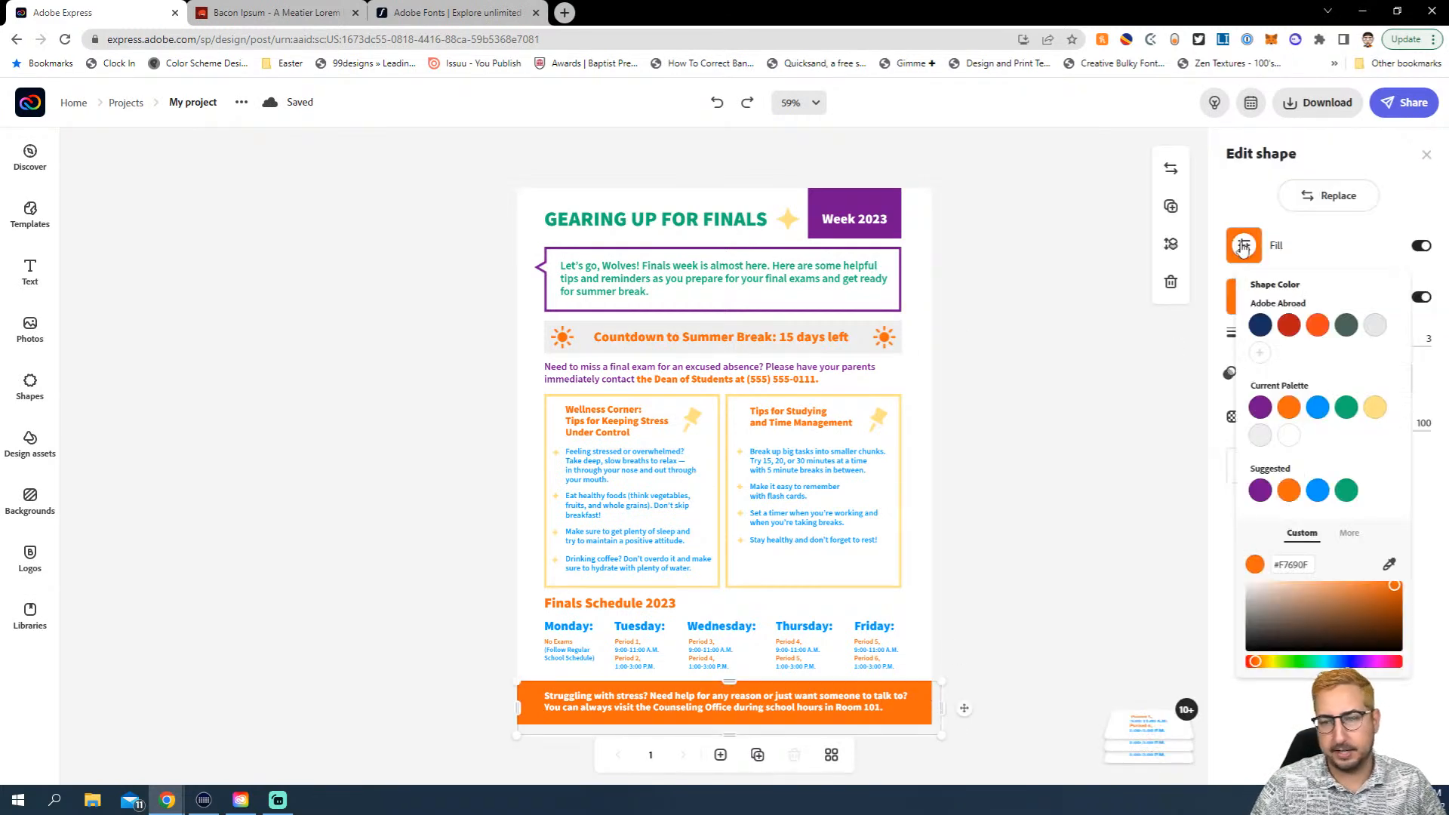
left_click(1260, 407)
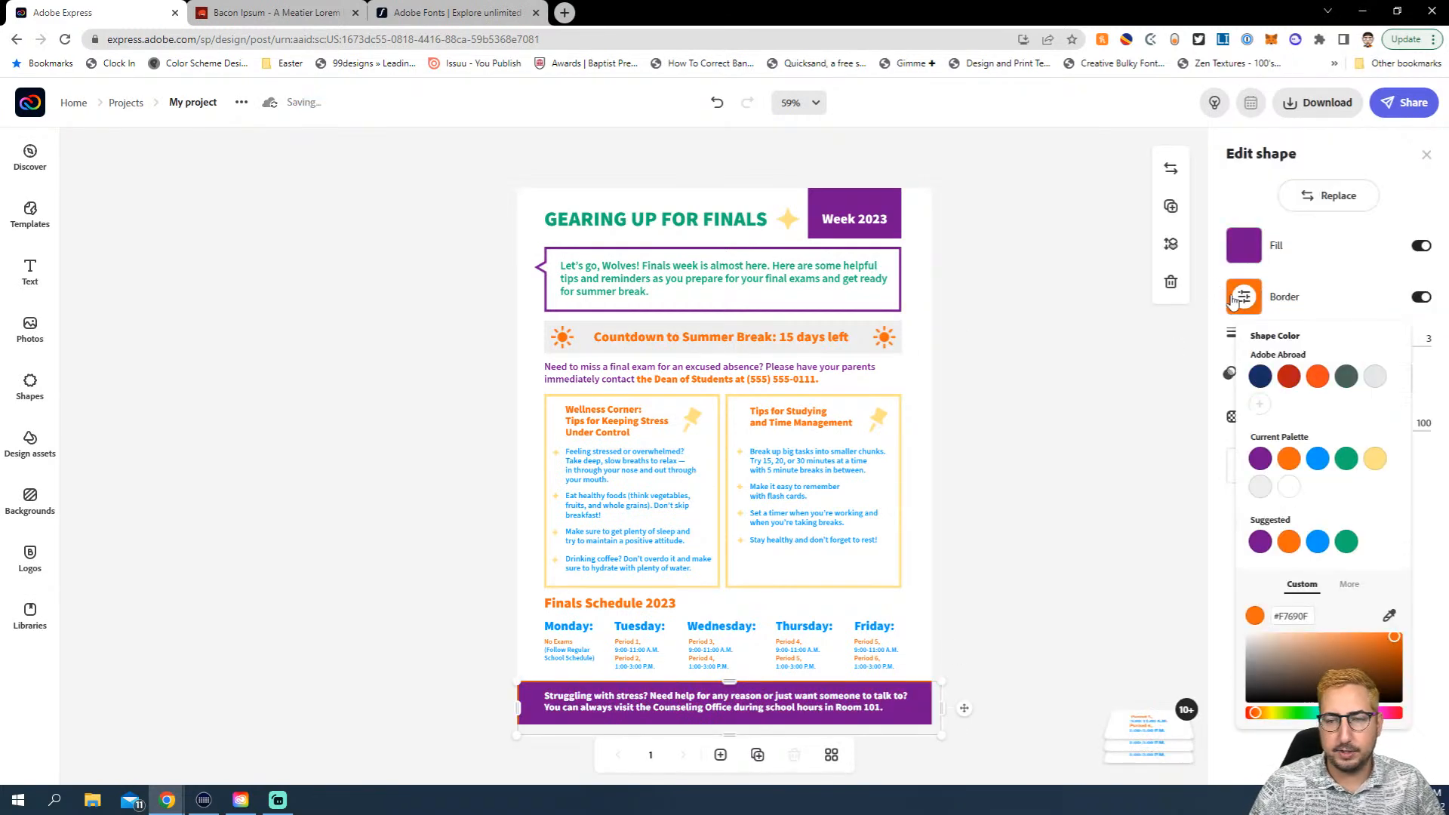
left_click(1259, 458)
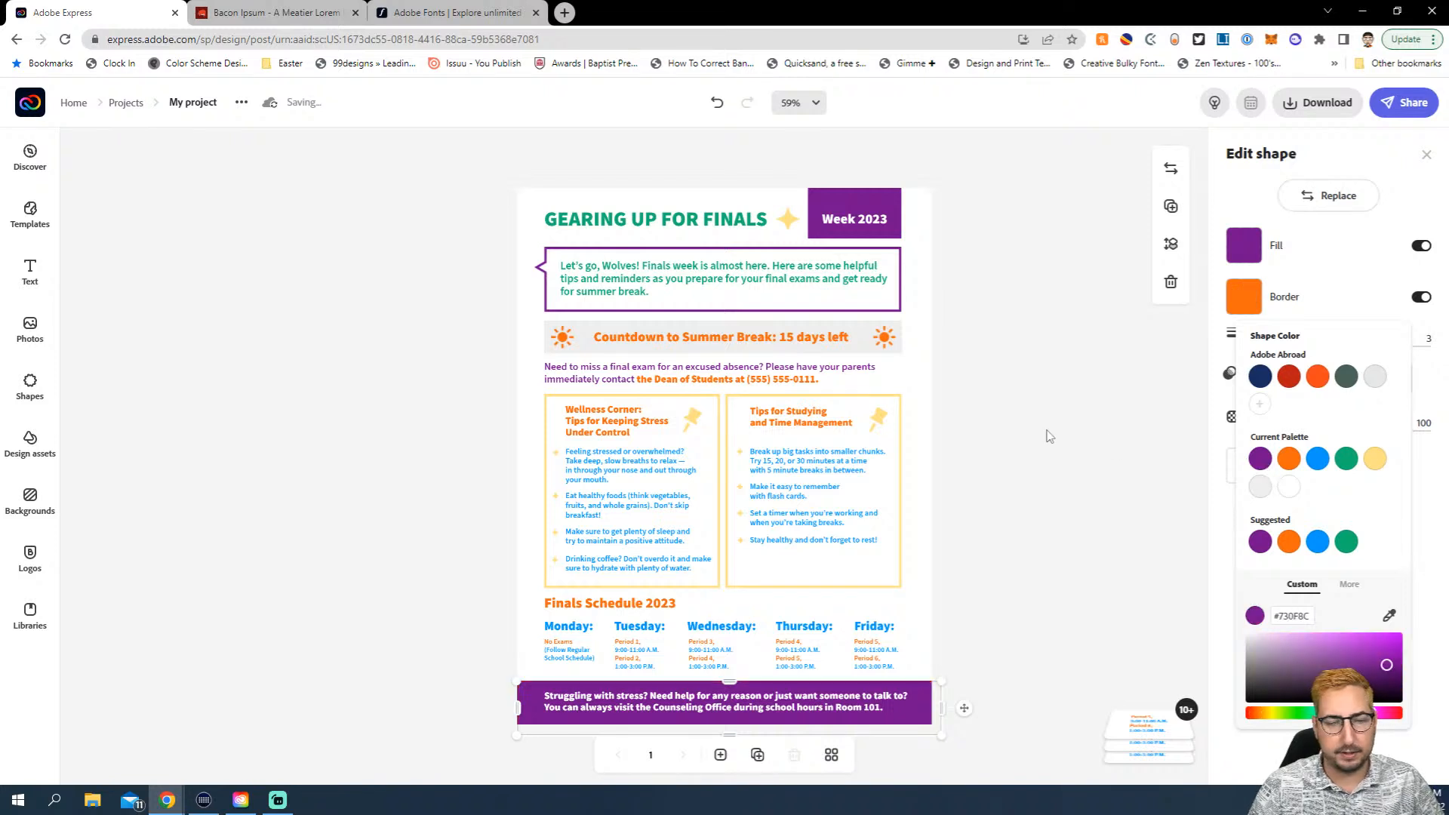
left_click(1047, 436)
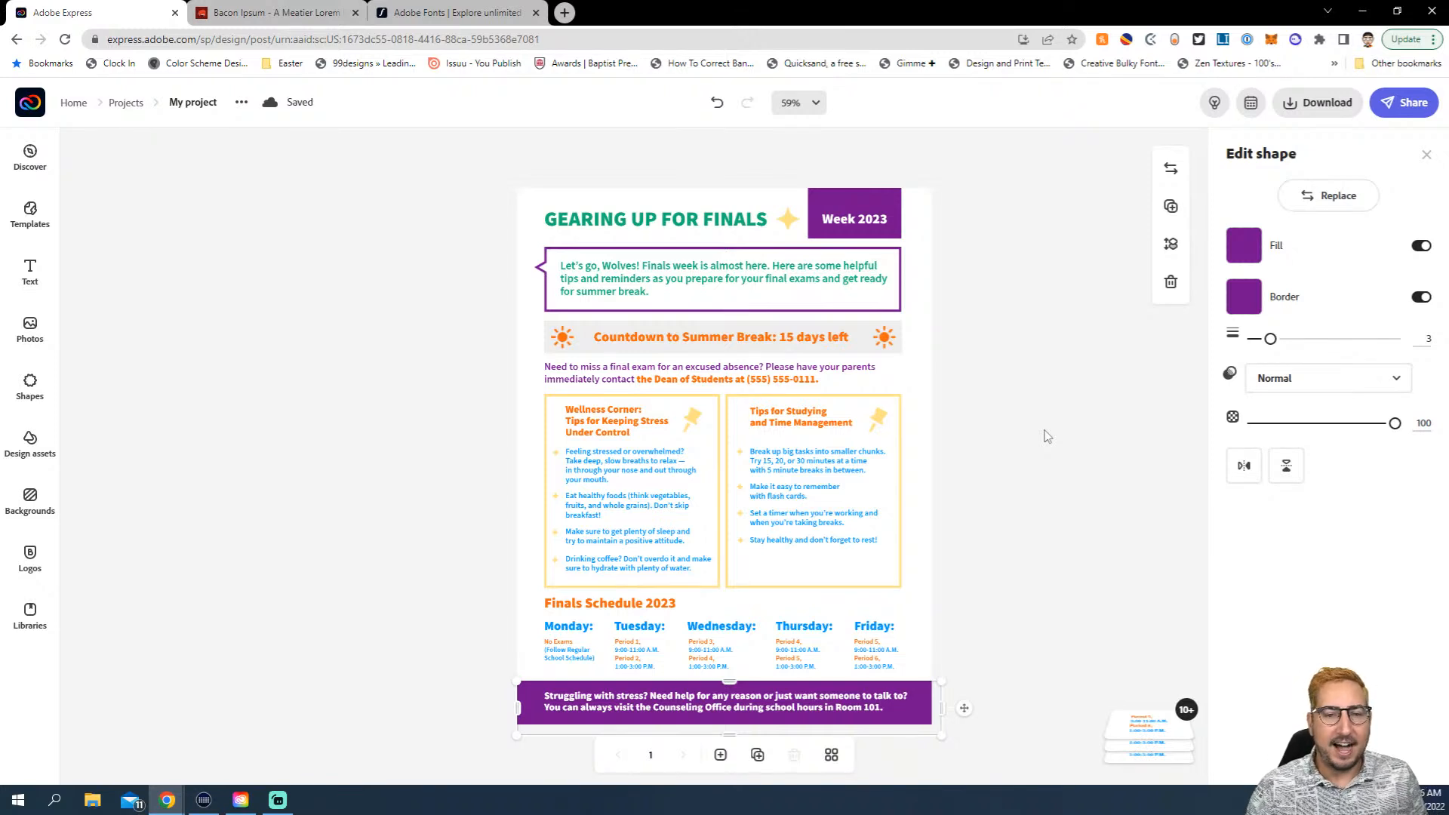
Switch to the Adobe Fonts site and look through its home page for featured fonts and font collections
left_click(477, 13)
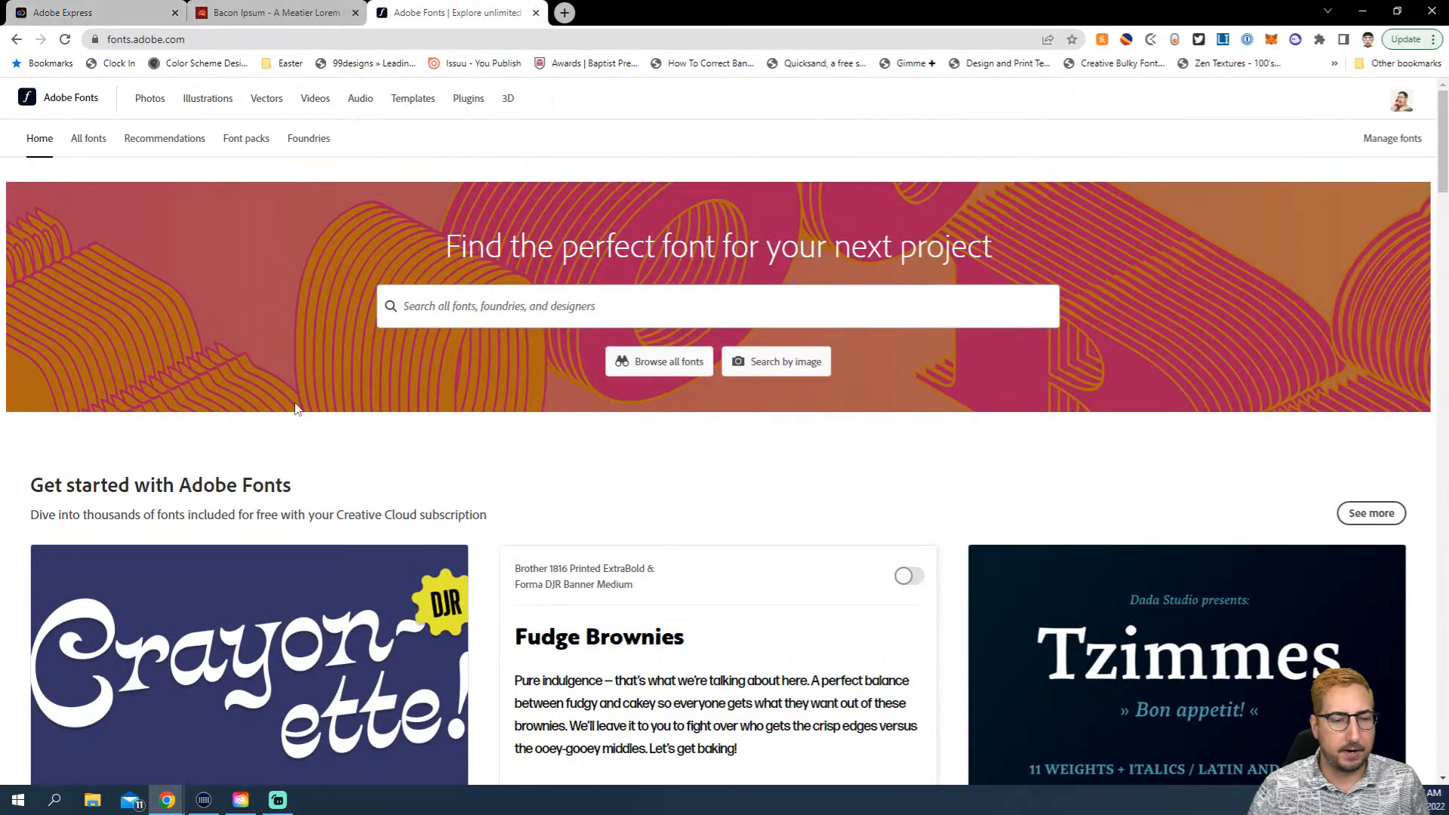
scroll(296, 408, "down", 3)
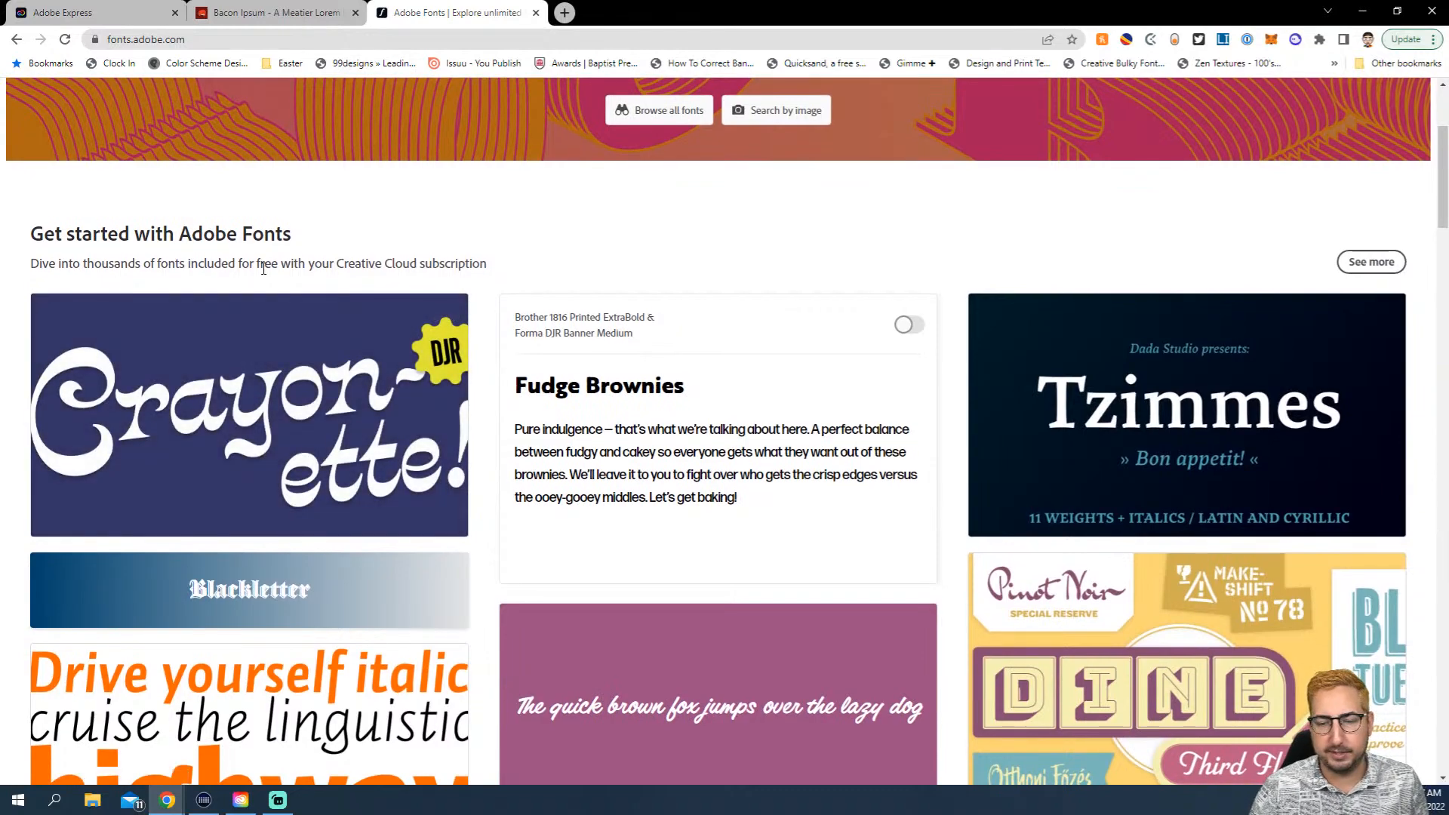
scroll(264, 269, "down", 3)
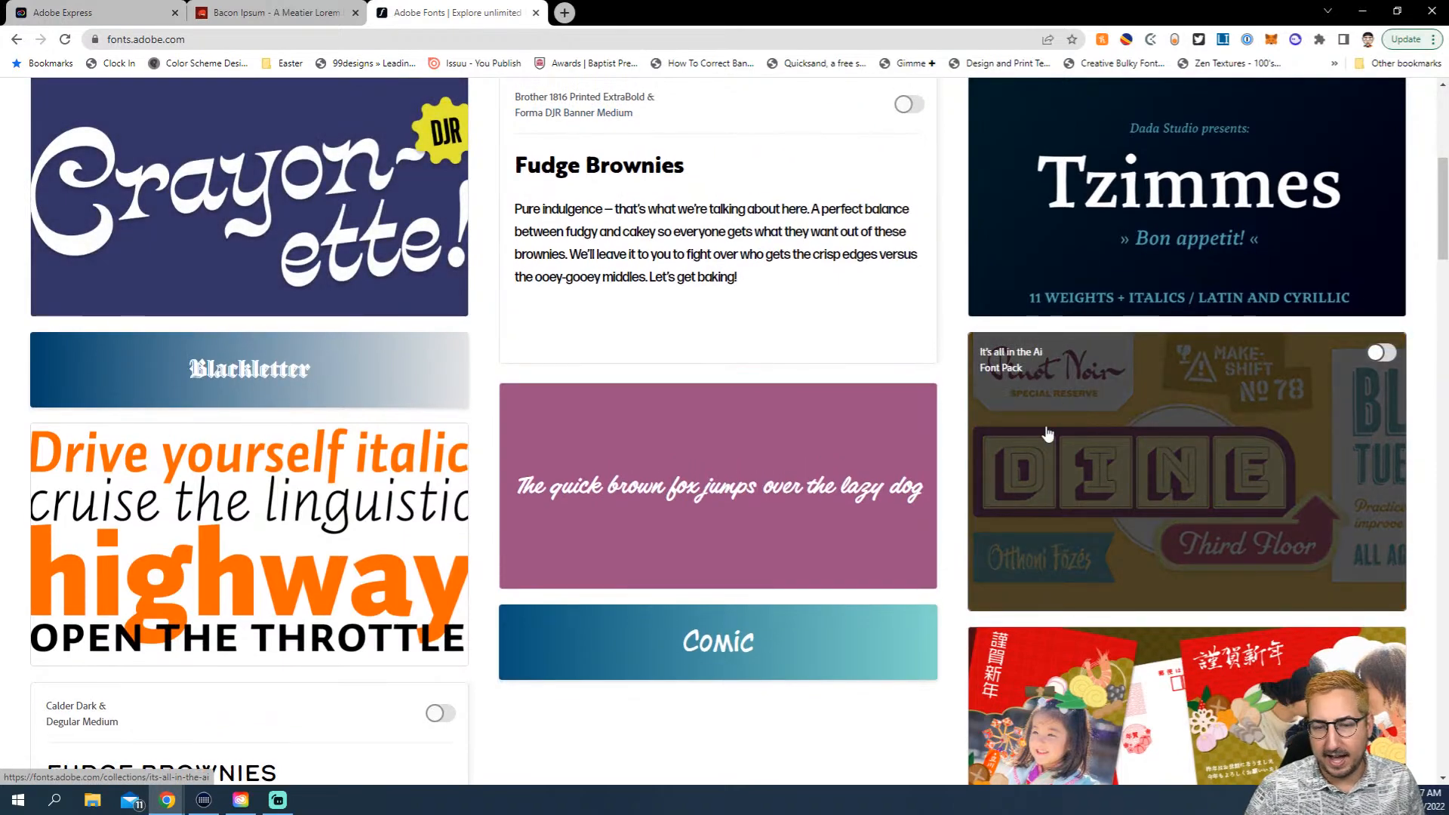
scroll(1047, 434, "down", 2)
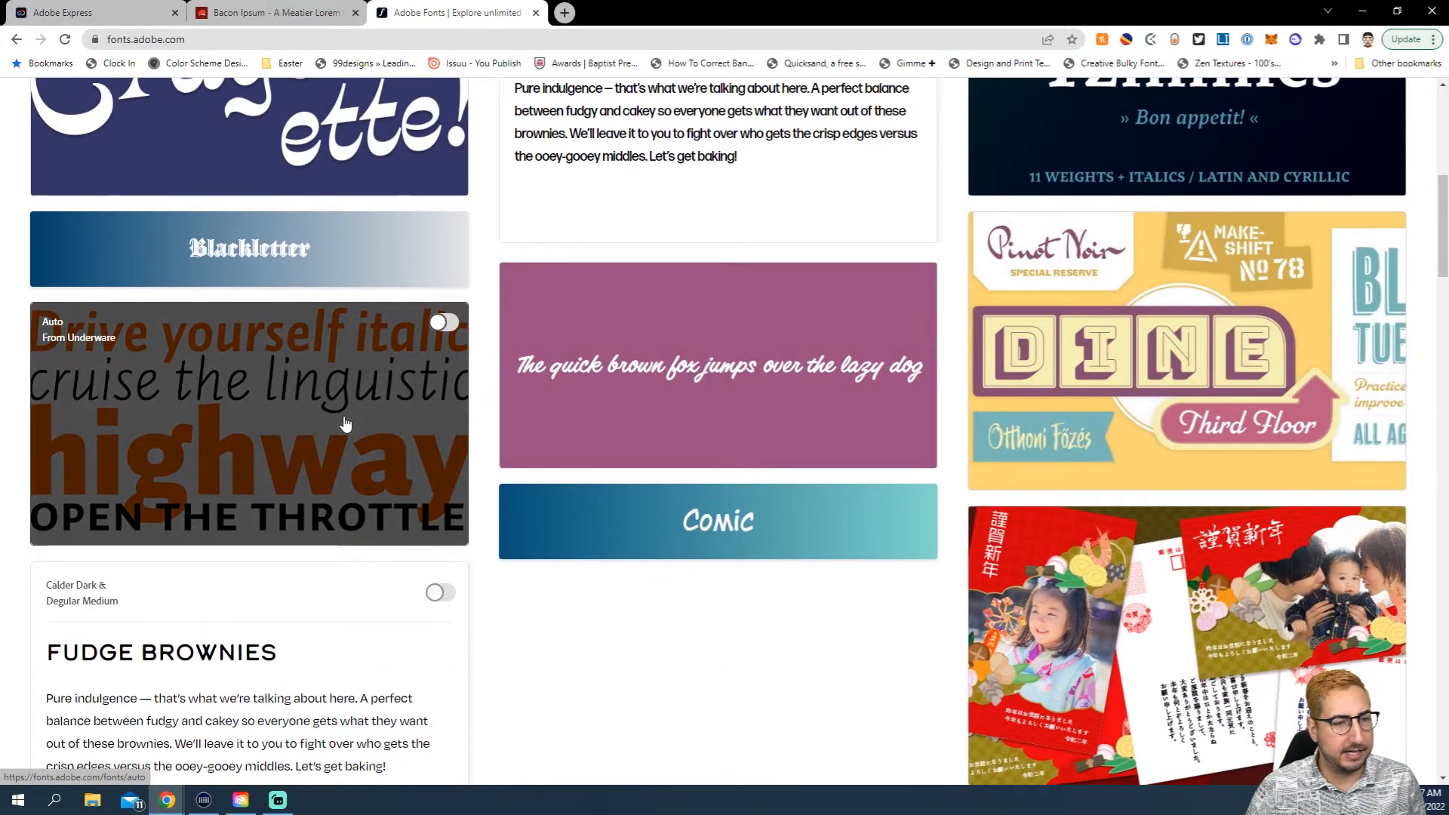
scroll(345, 424, "down", 3)
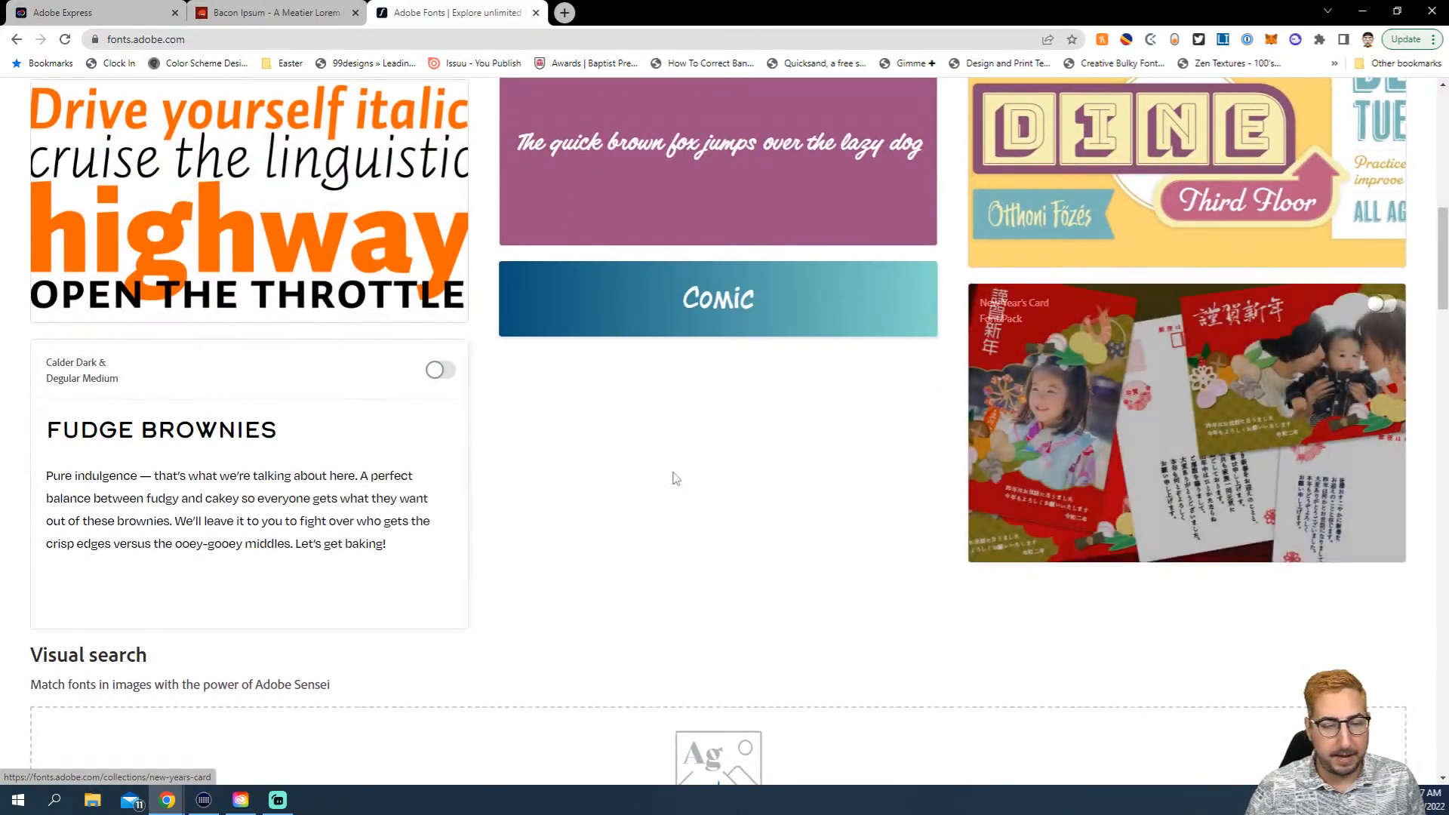
scroll(367, 522, "down", 8)
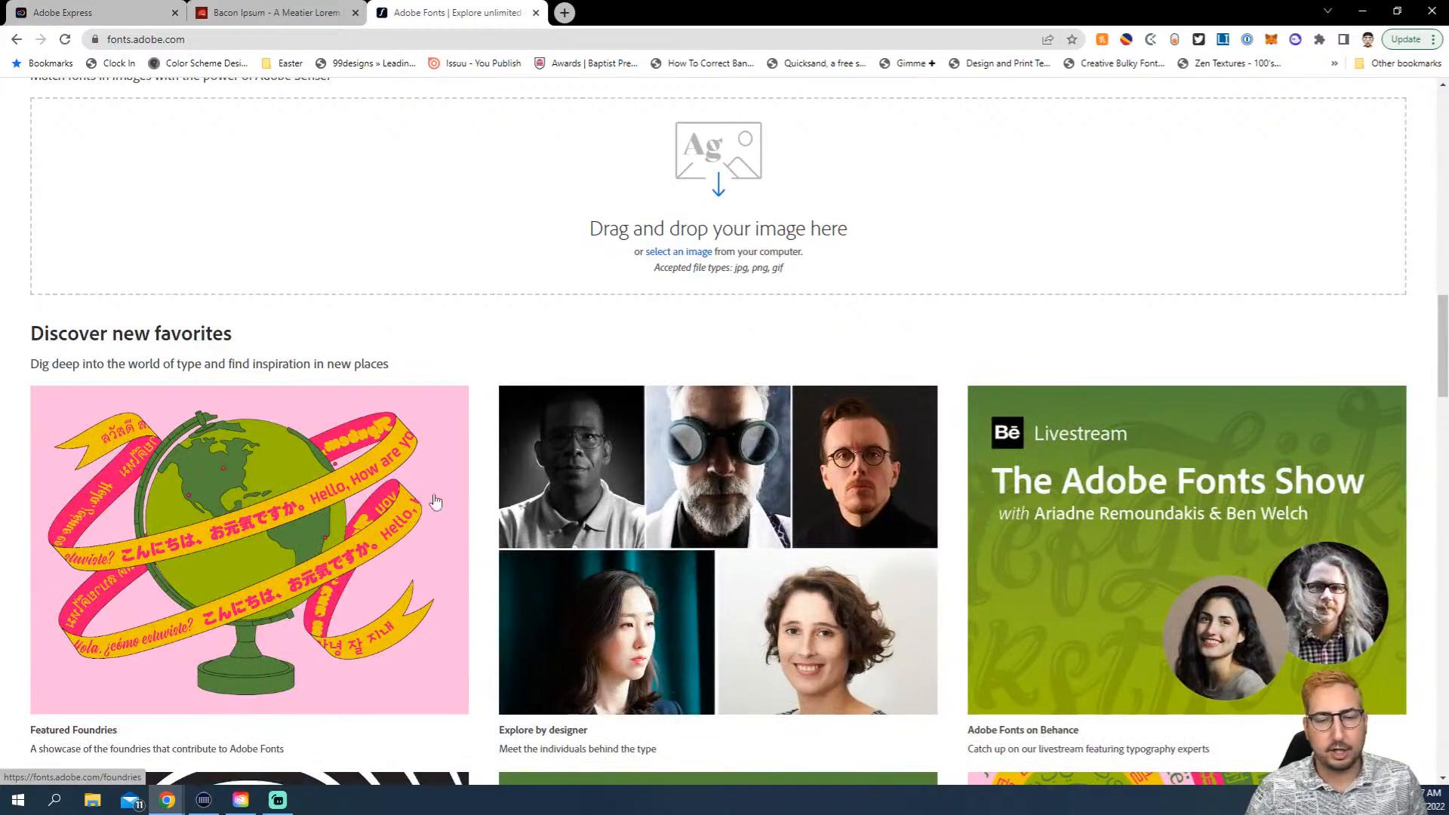
scroll(638, 471, "down", 5)
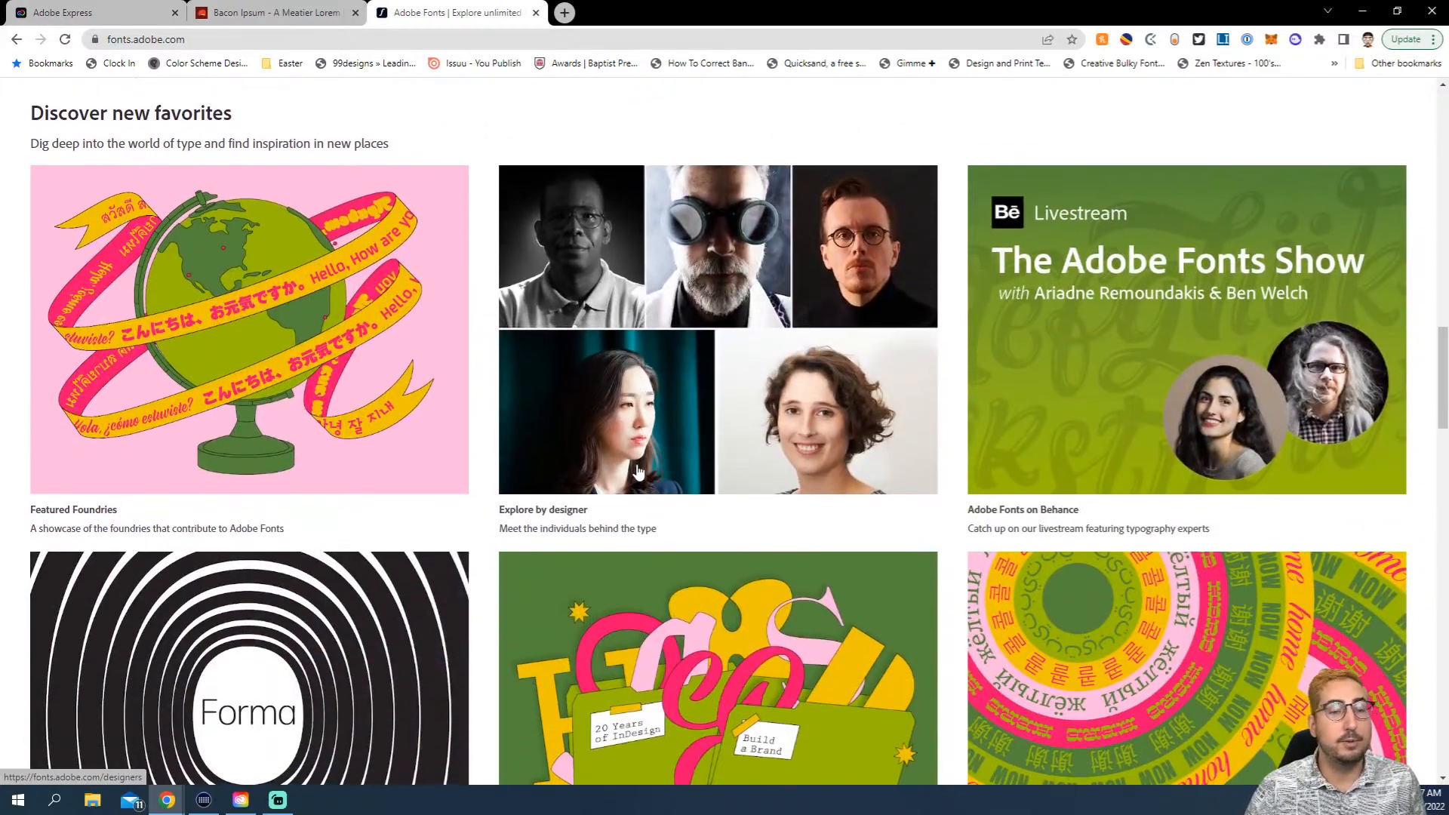
scroll(603, 494, "down", 2)
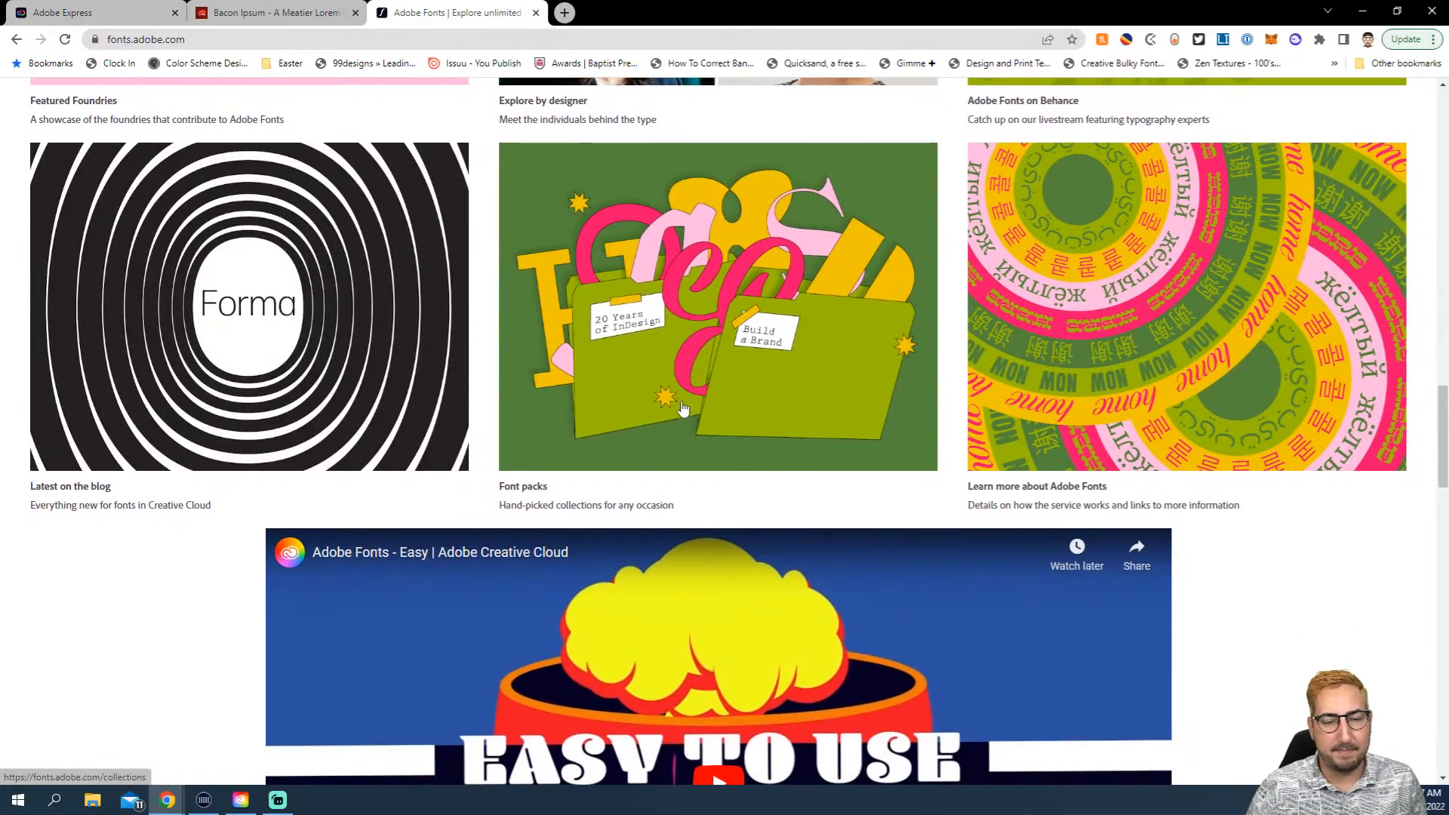
Browse the Adobe Fonts font packs and open the Otherworldly Visions pack
left_click(683, 408)
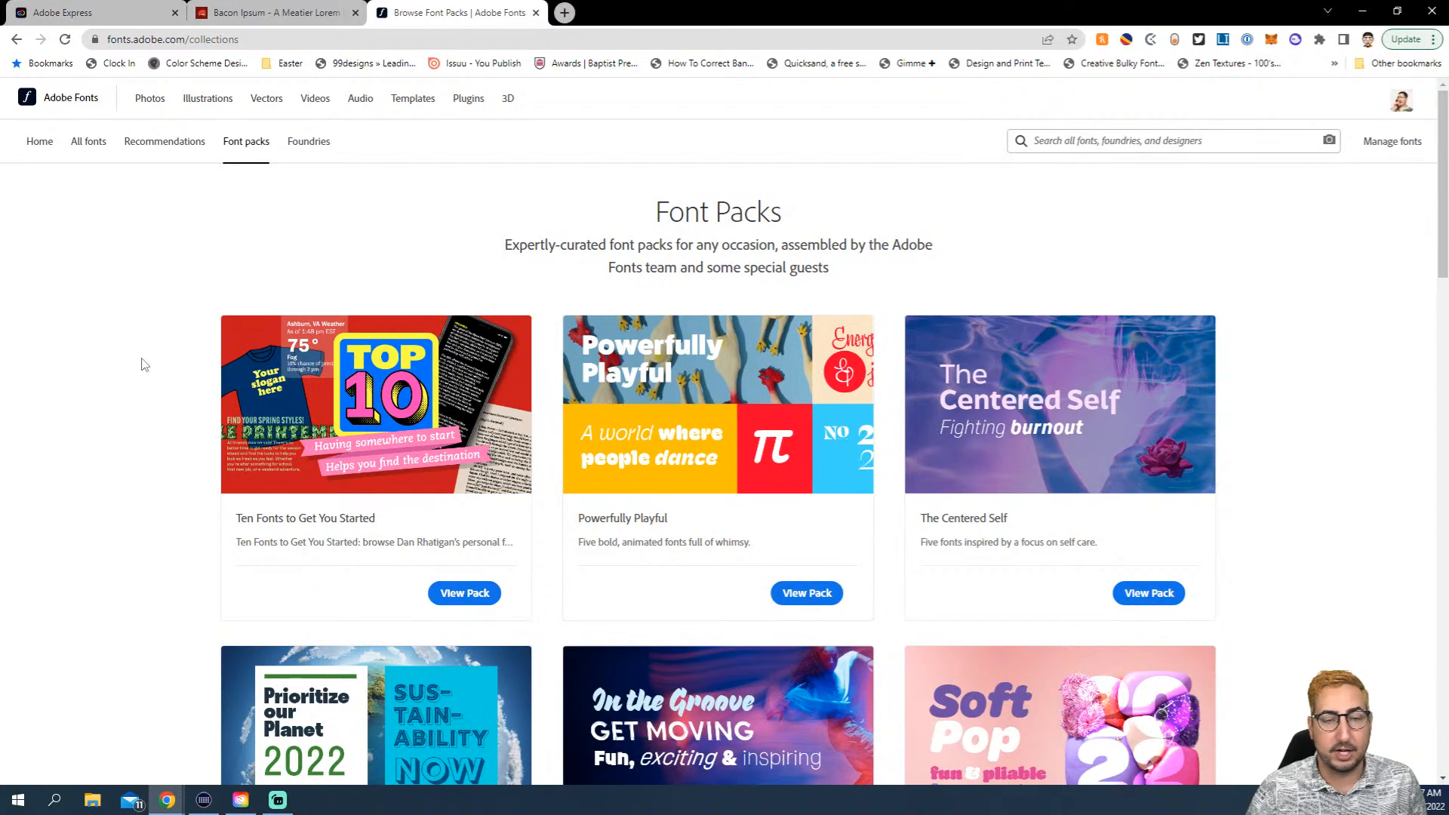
scroll(145, 365, "down", 6)
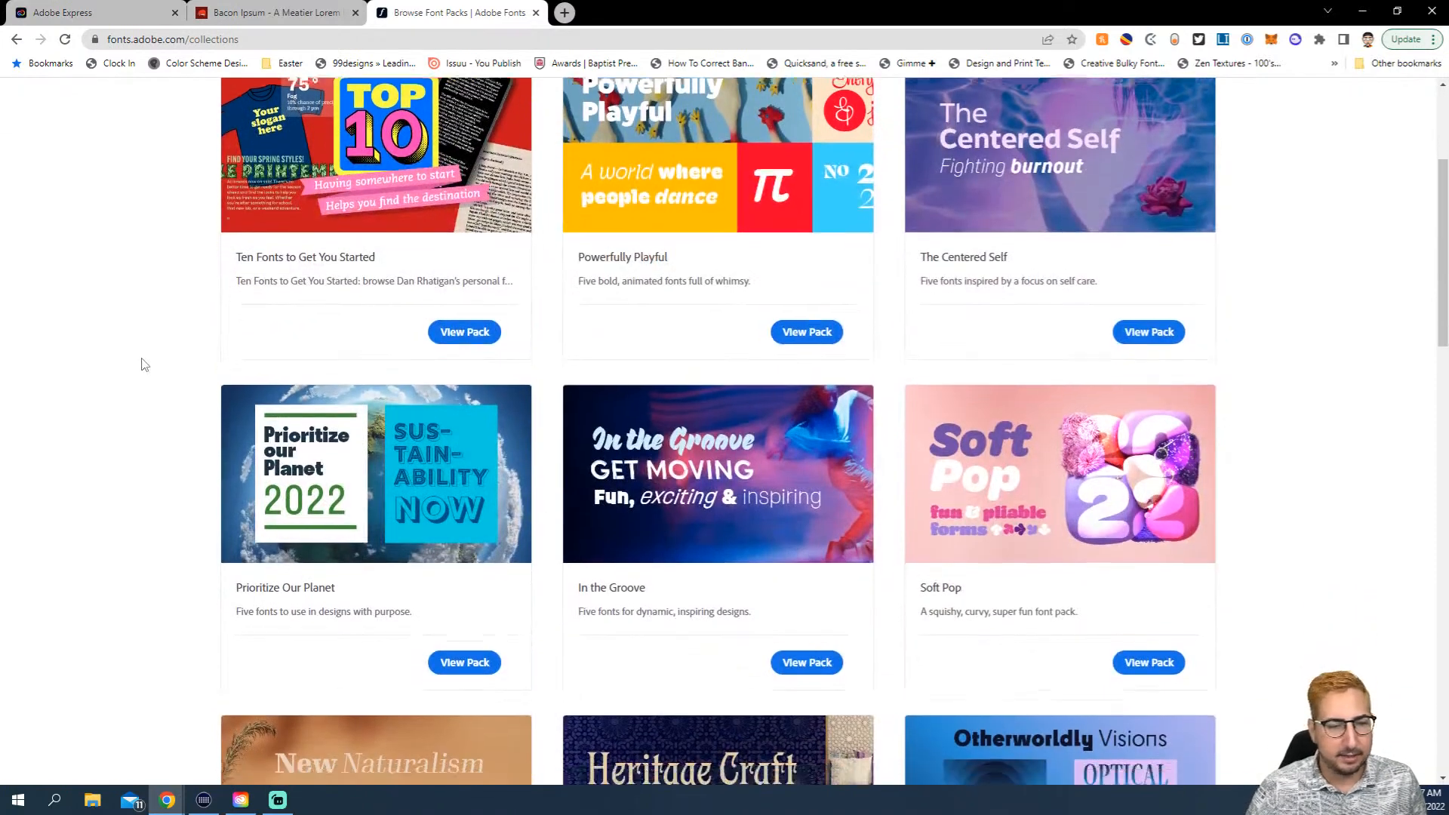
scroll(145, 365, "down", 5)
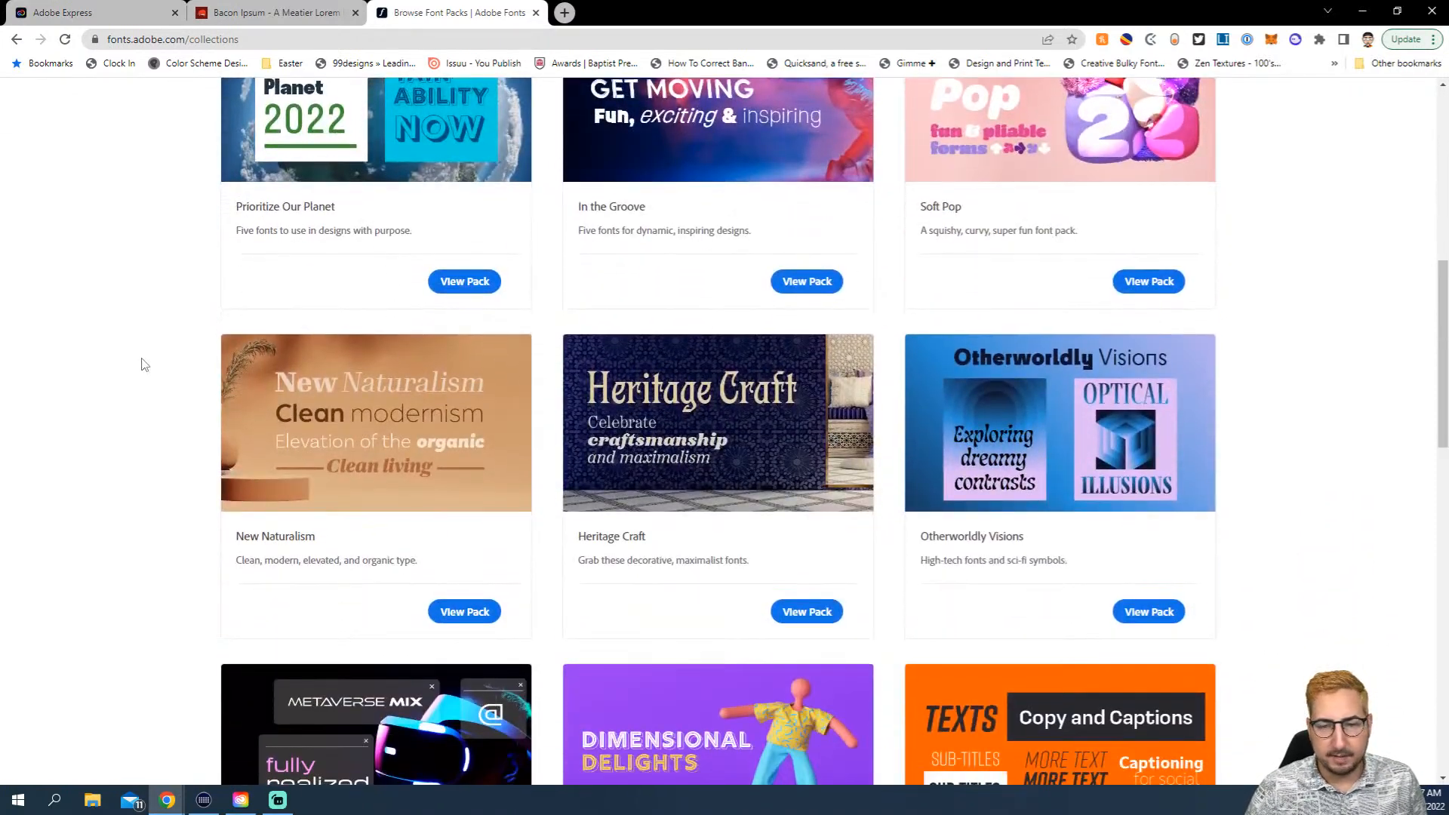
scroll(145, 364, "up", 1)
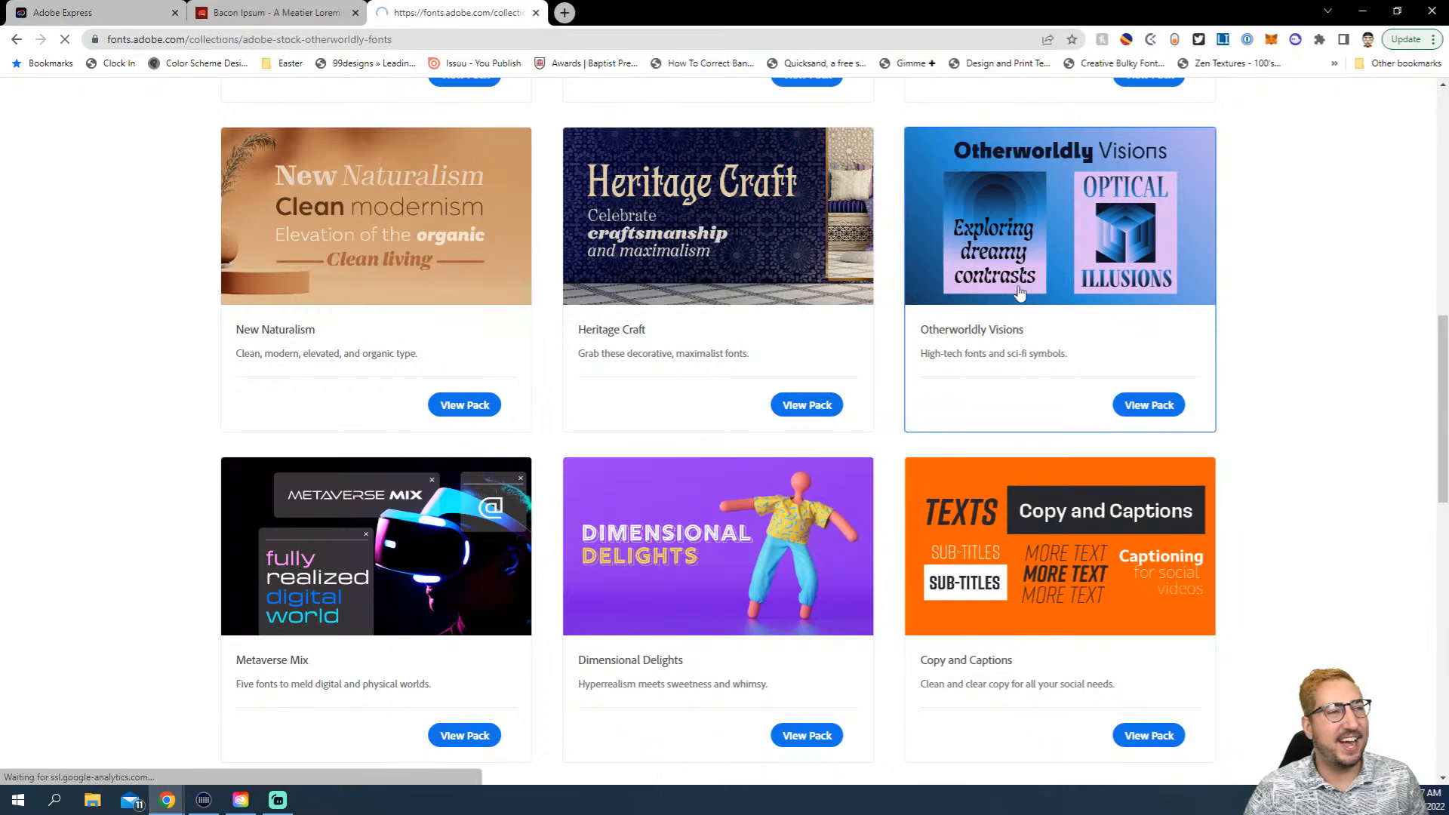
Preview the Otherworldly Visions fonts with the sample text "The Hoch Herald" at text size 84
scroll(768, 255, "down", 9)
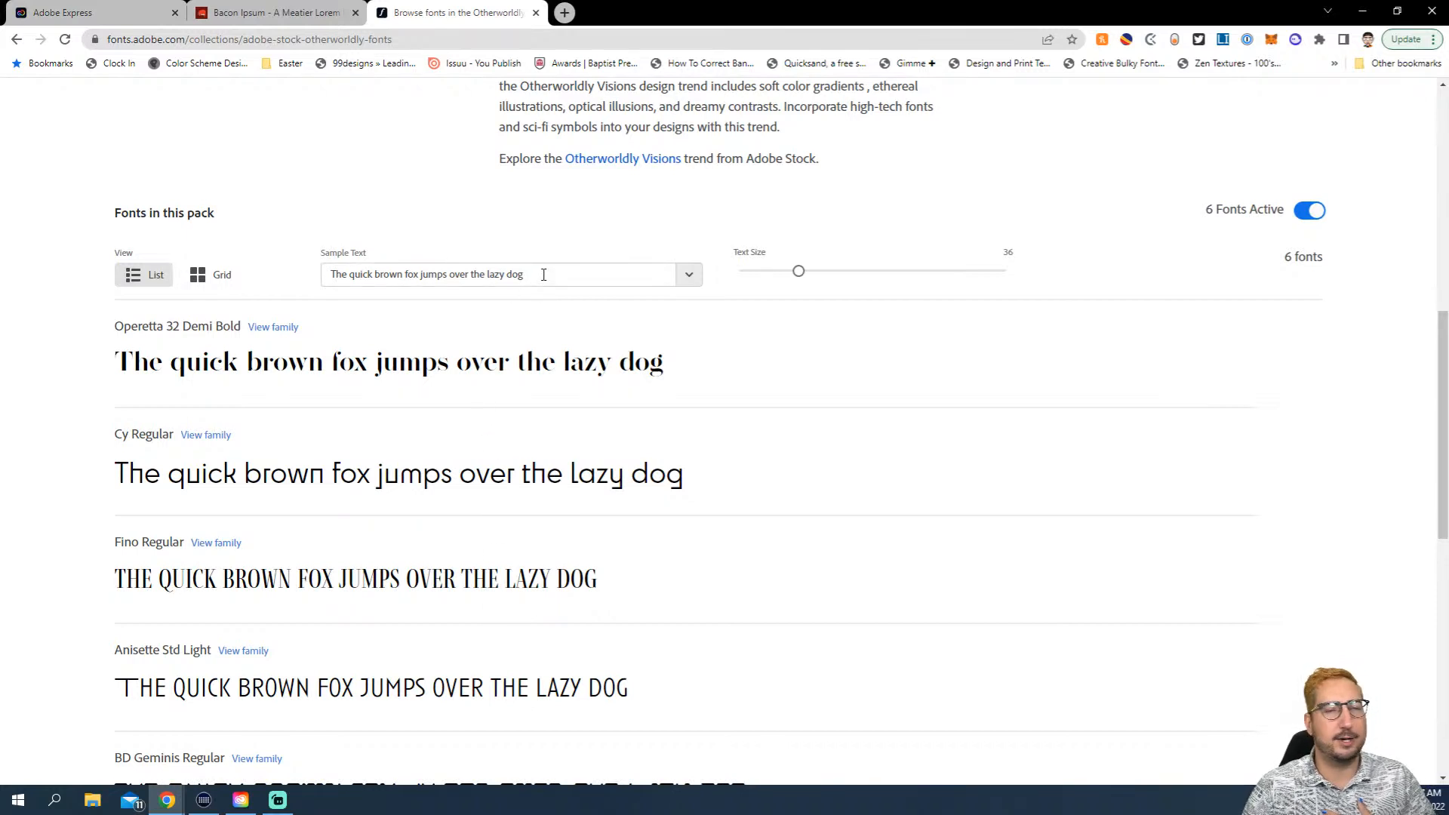
left_click_drag(543, 274, 270, 252)
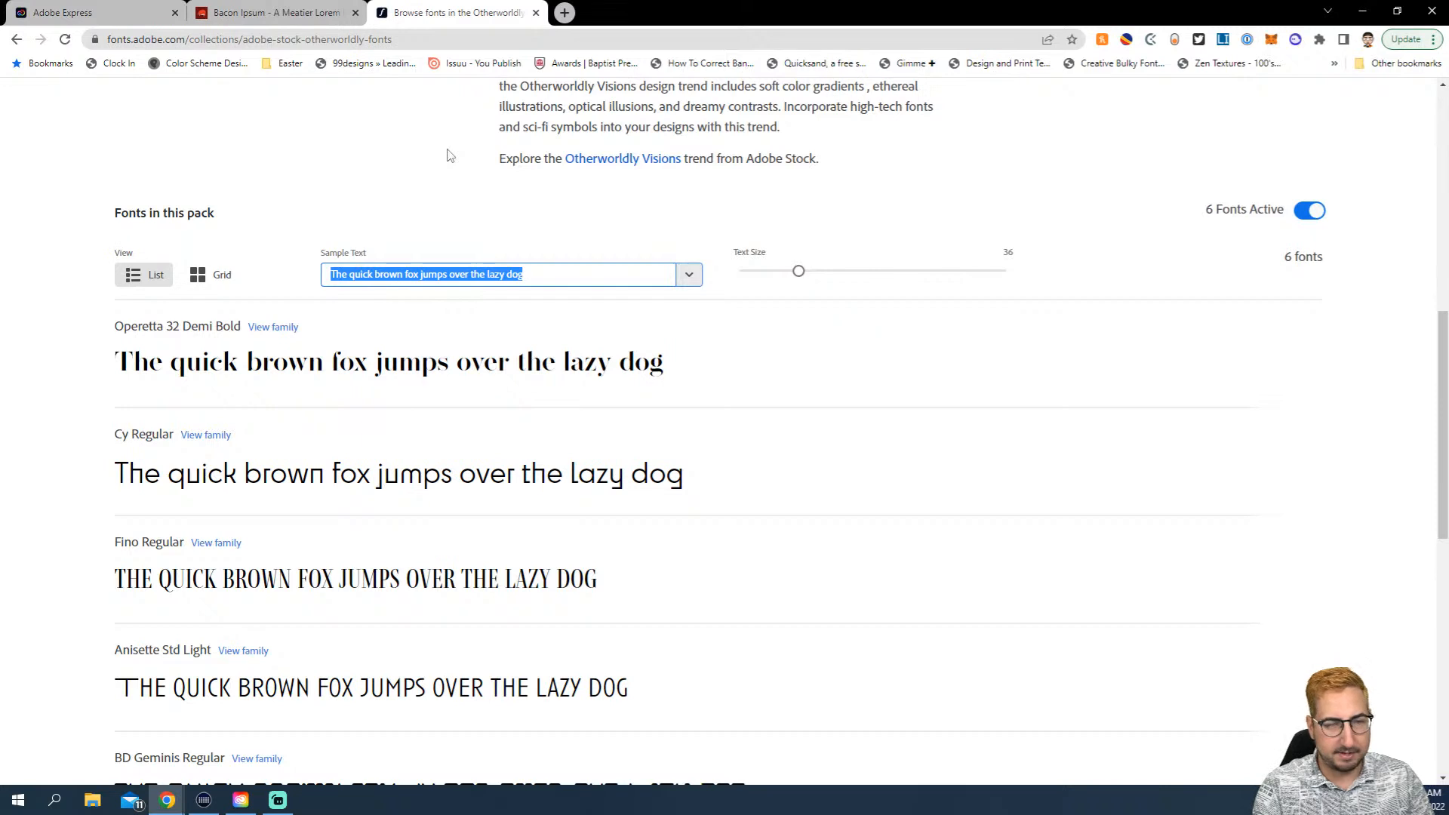
type("The Ho")
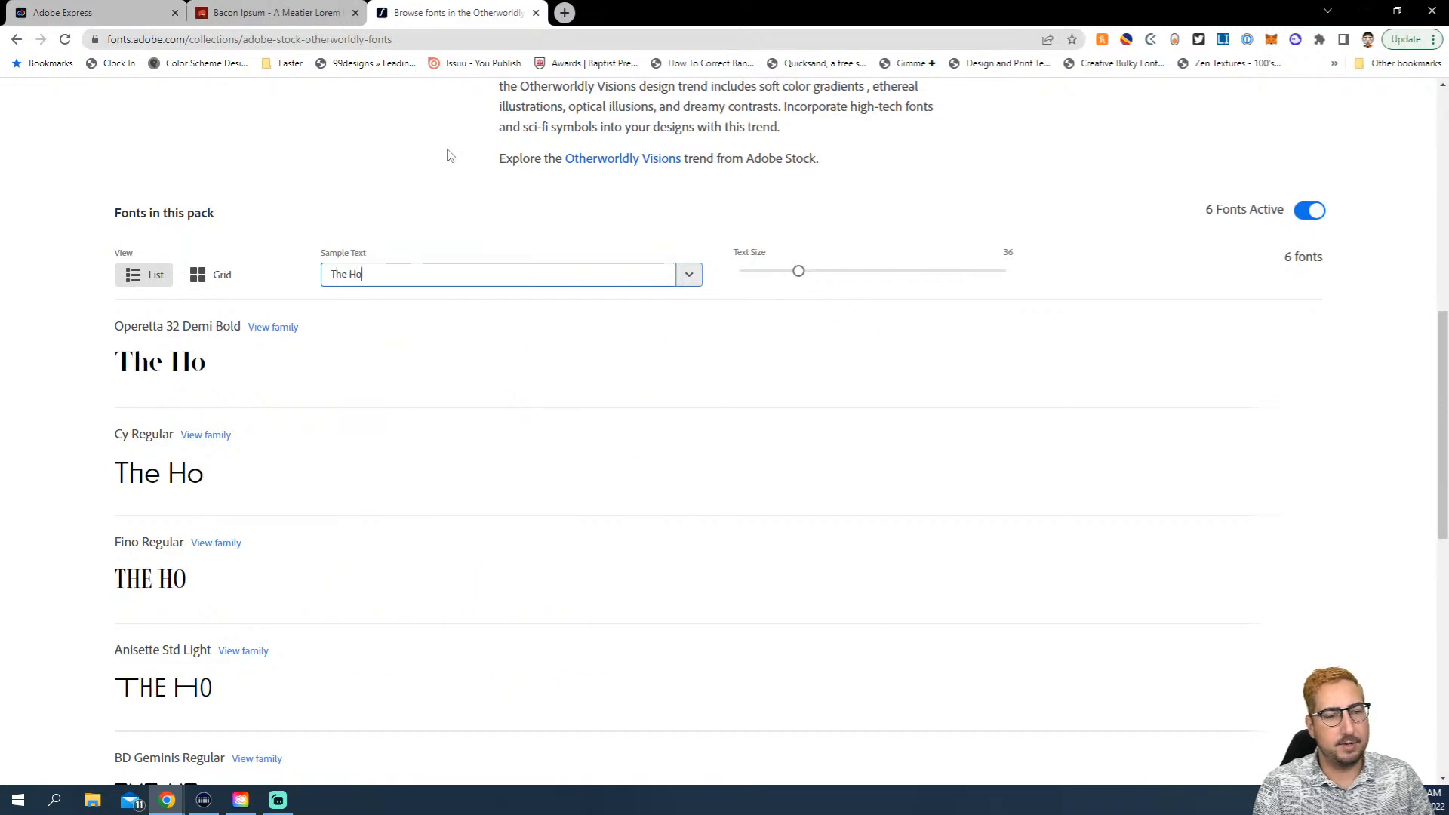
type("ch Herald")
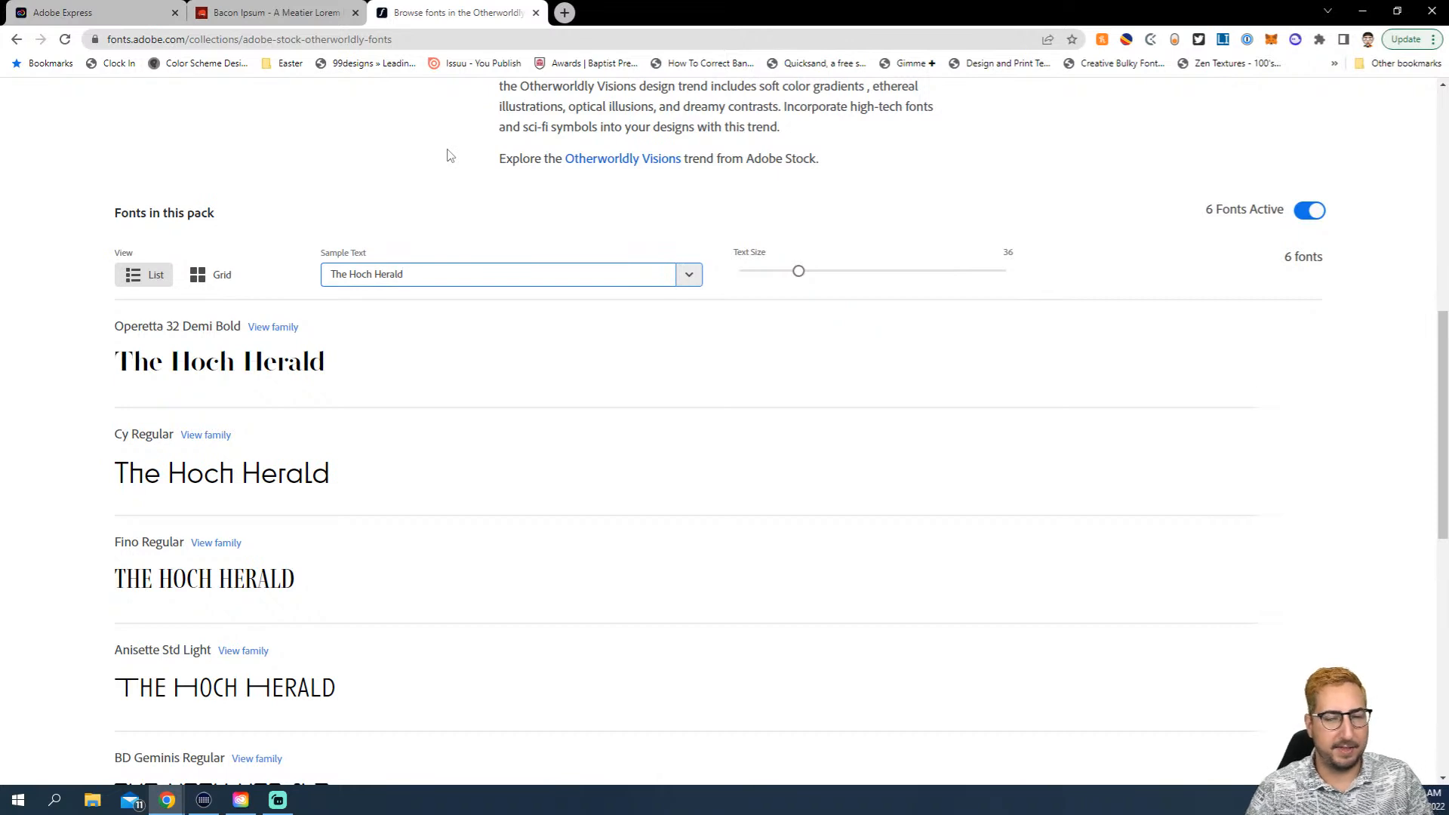
left_click_drag(799, 272, 916, 276)
scroll(904, 367, "down", 4)
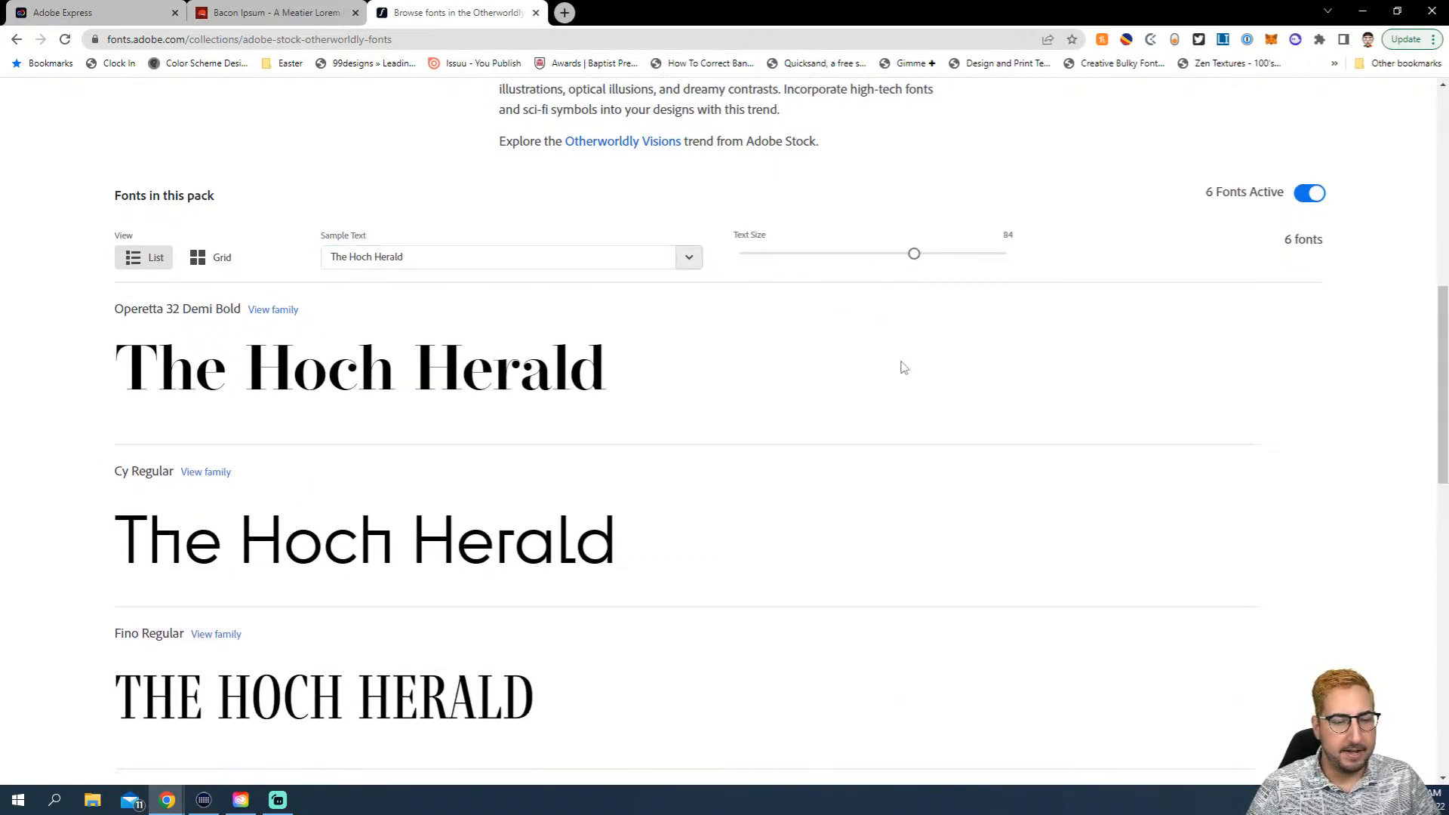
scroll(904, 368, "down", 6)
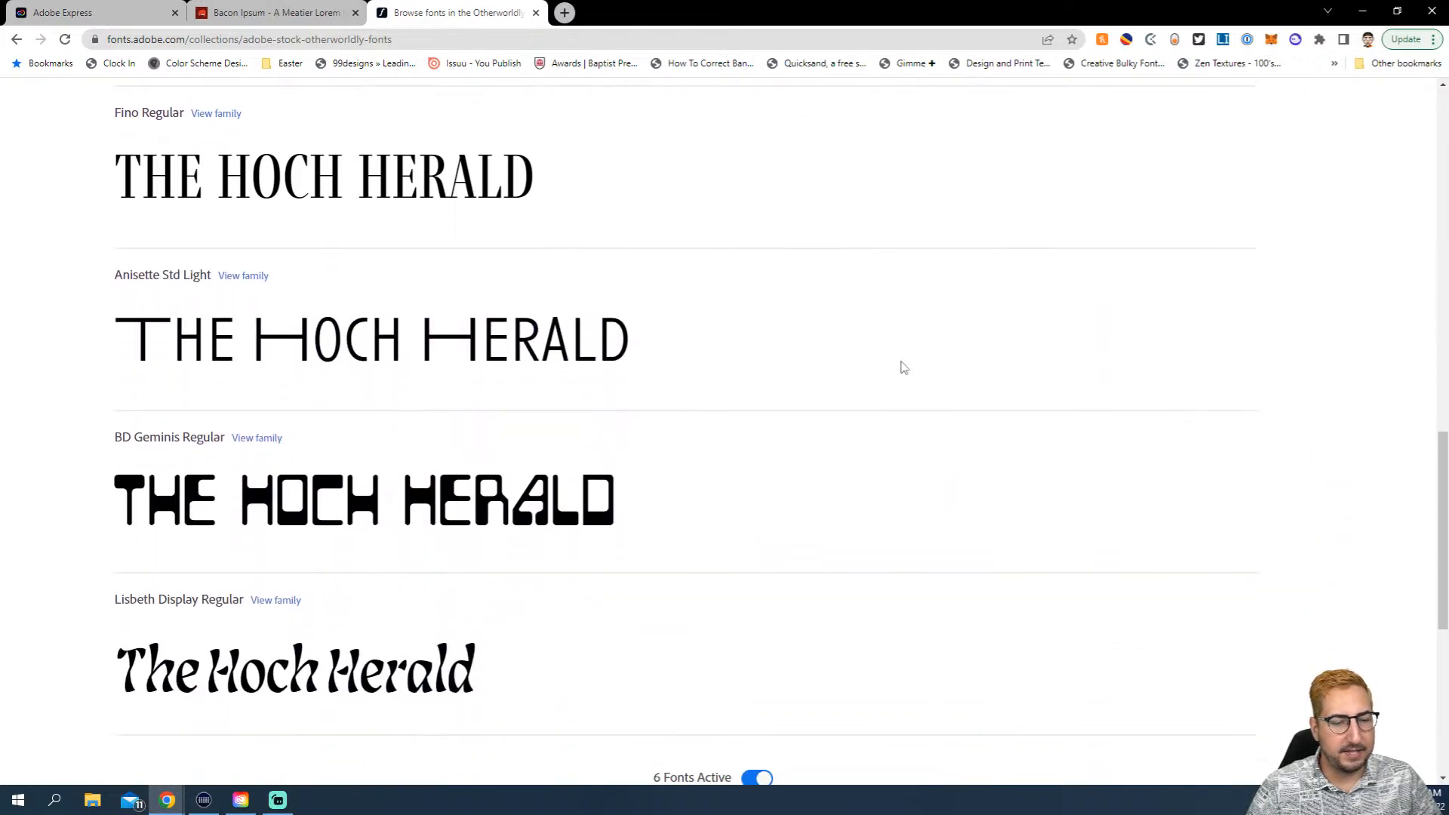
scroll(904, 368, "up", 1)
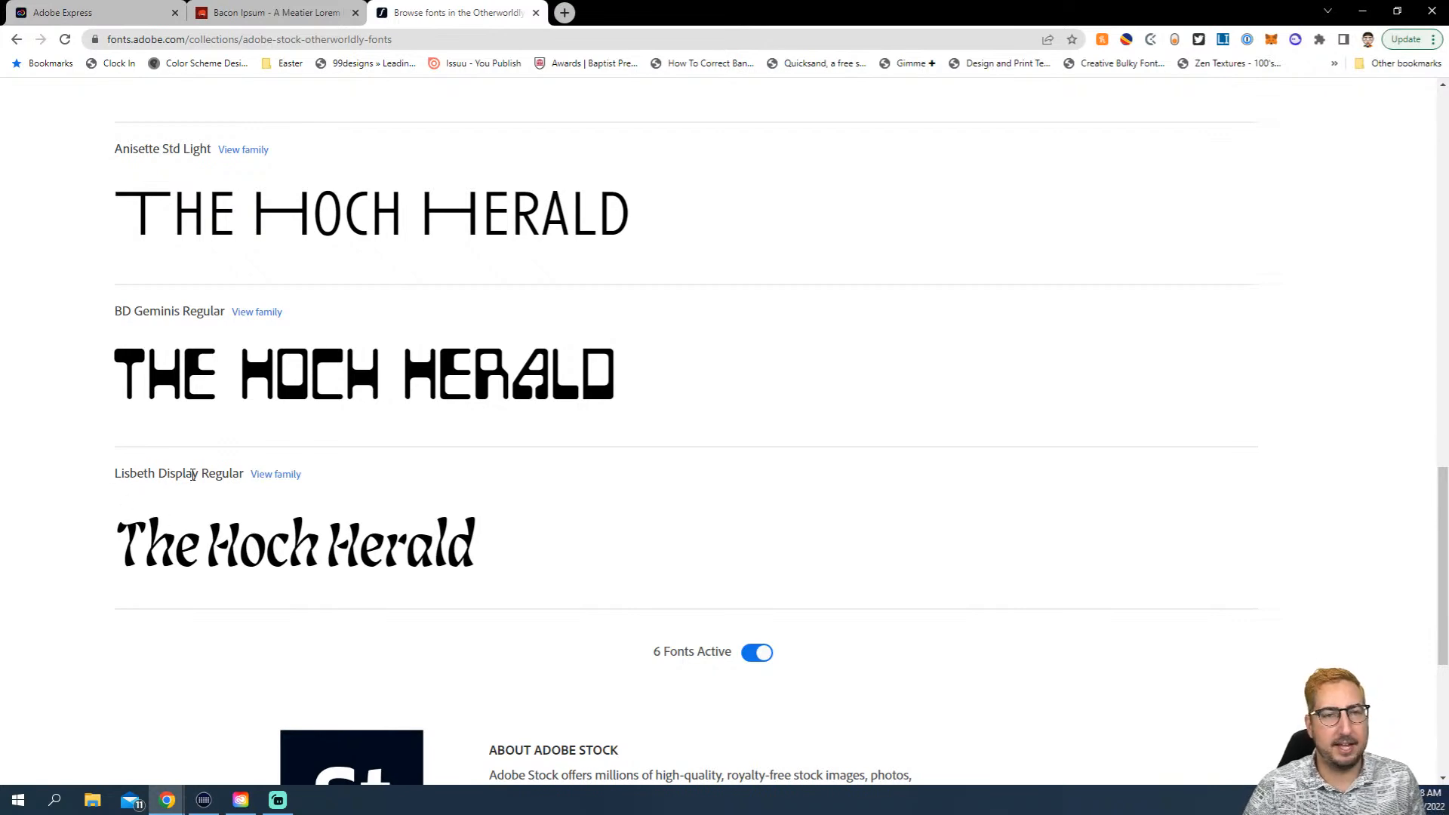
Review the Otherworldly Visions font previews, switch back to Adobe Express and select the "Gearing Up for Finals" title
scroll(192, 475, "up", 15)
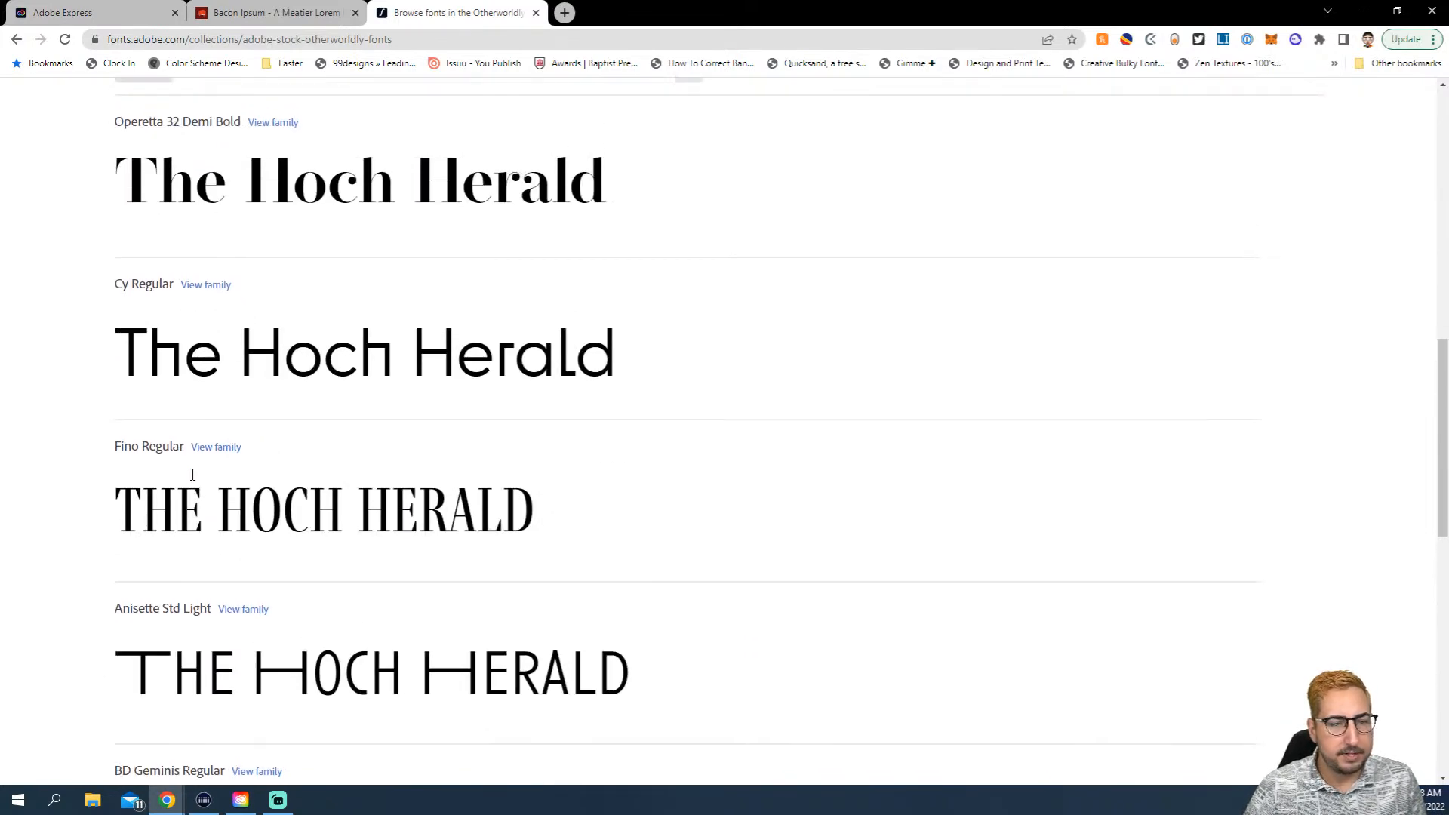
scroll(193, 475, "up", 2)
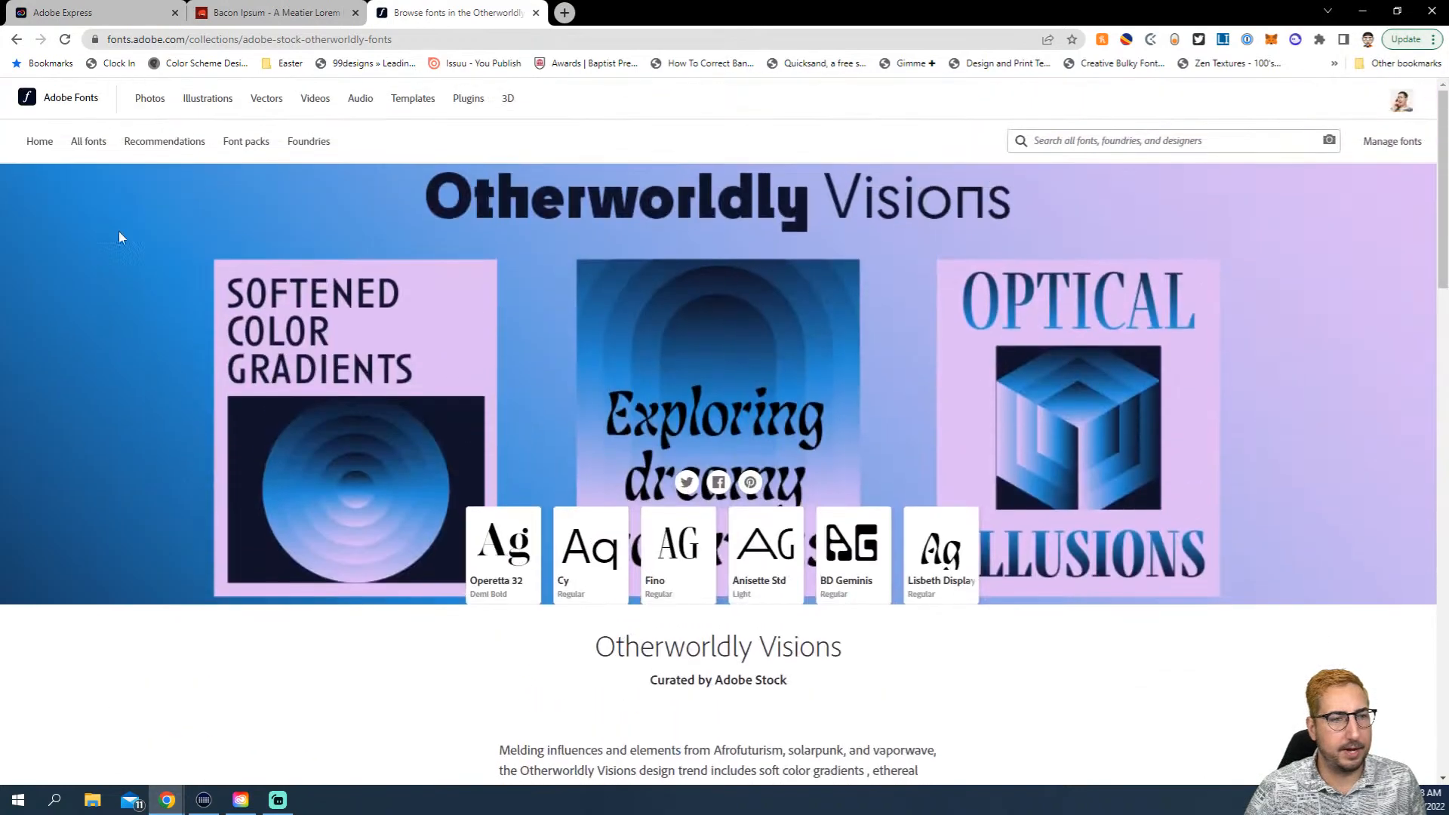
left_click(91, 16)
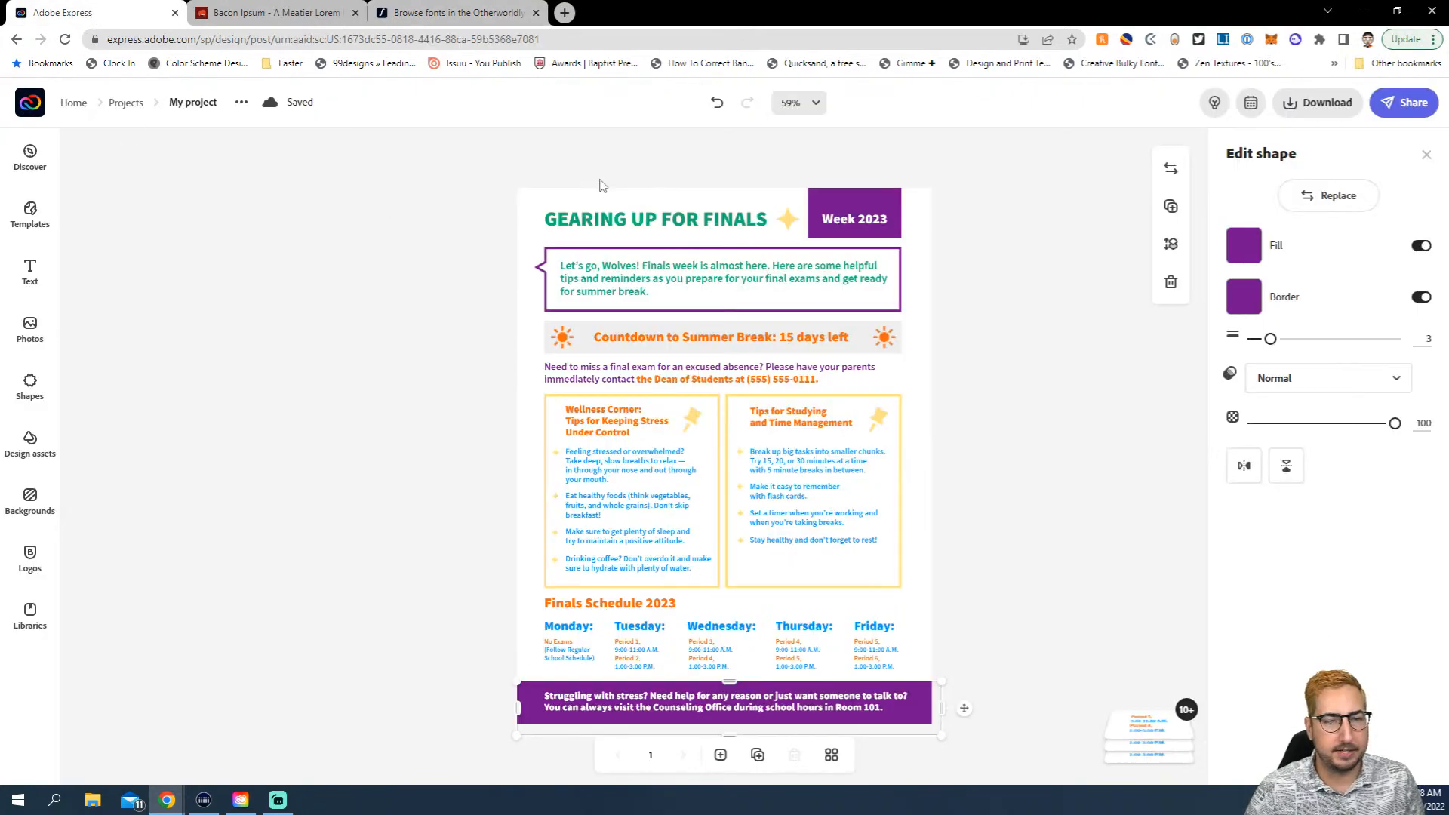
left_click(663, 220)
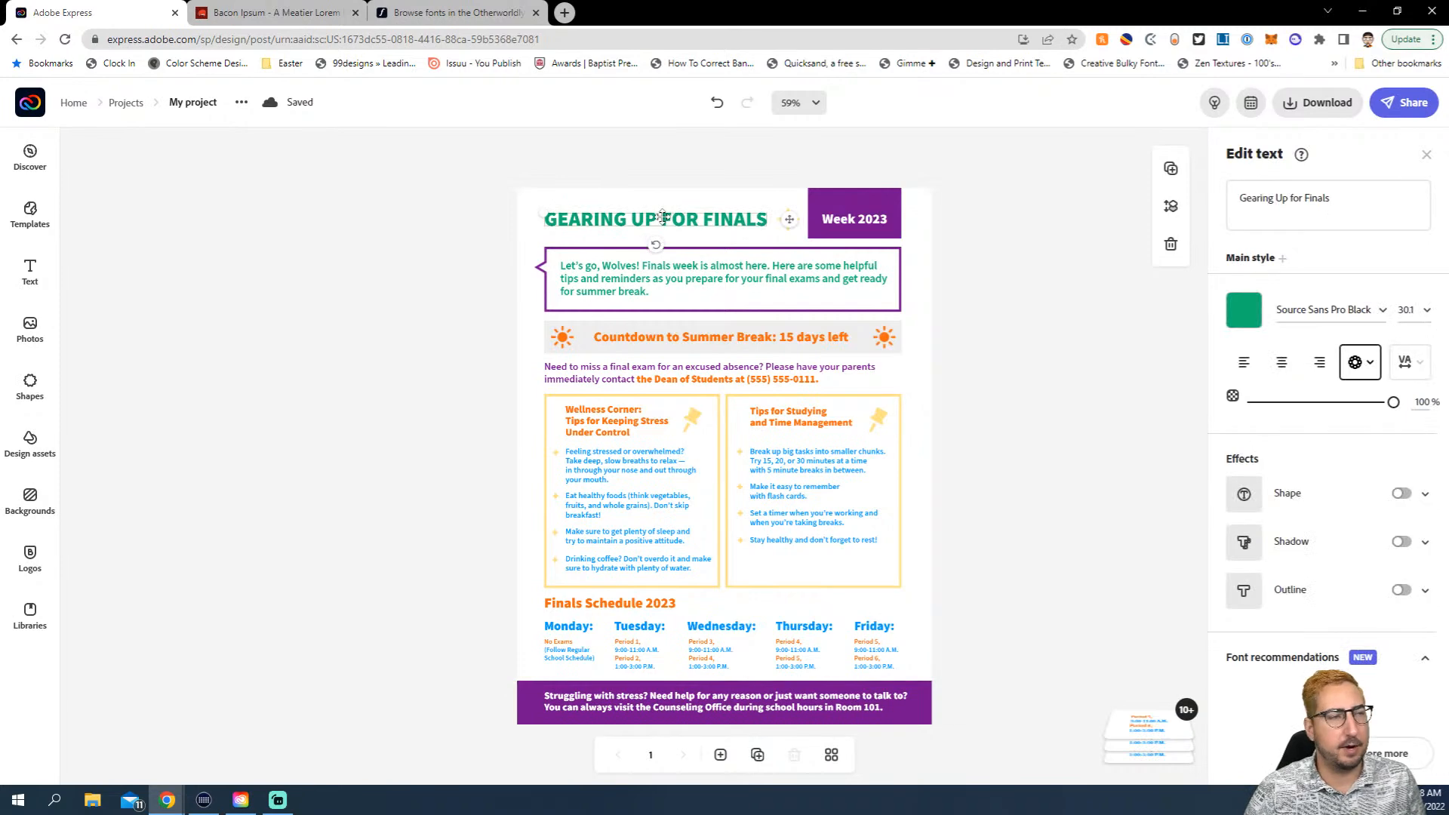
Check the Otherworldly Visions font pack again and search the newsletter title's available fonts for "liz"
left_click(440, 15)
scroll(420, 403, "down", 15)
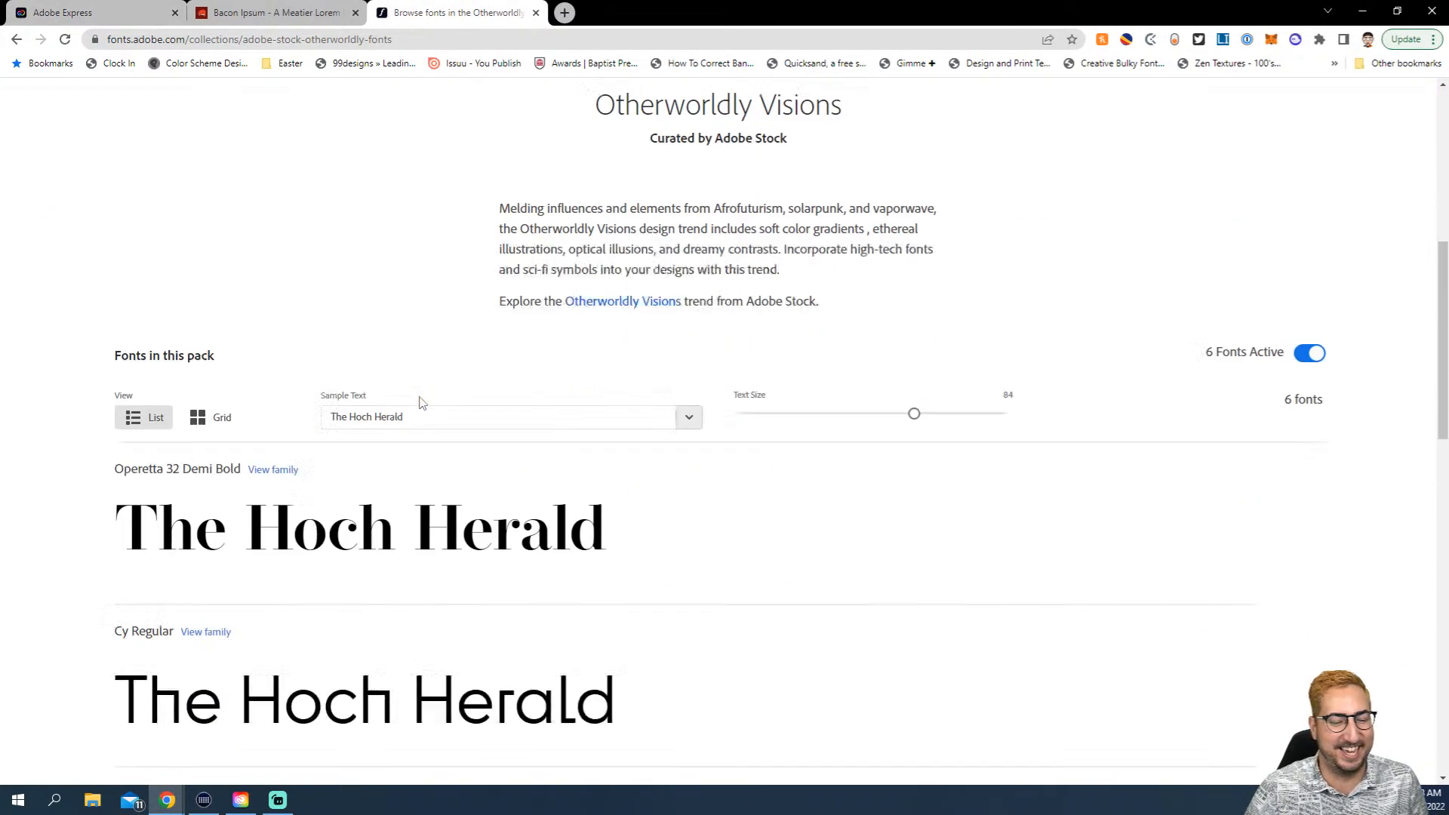
left_click(139, 14)
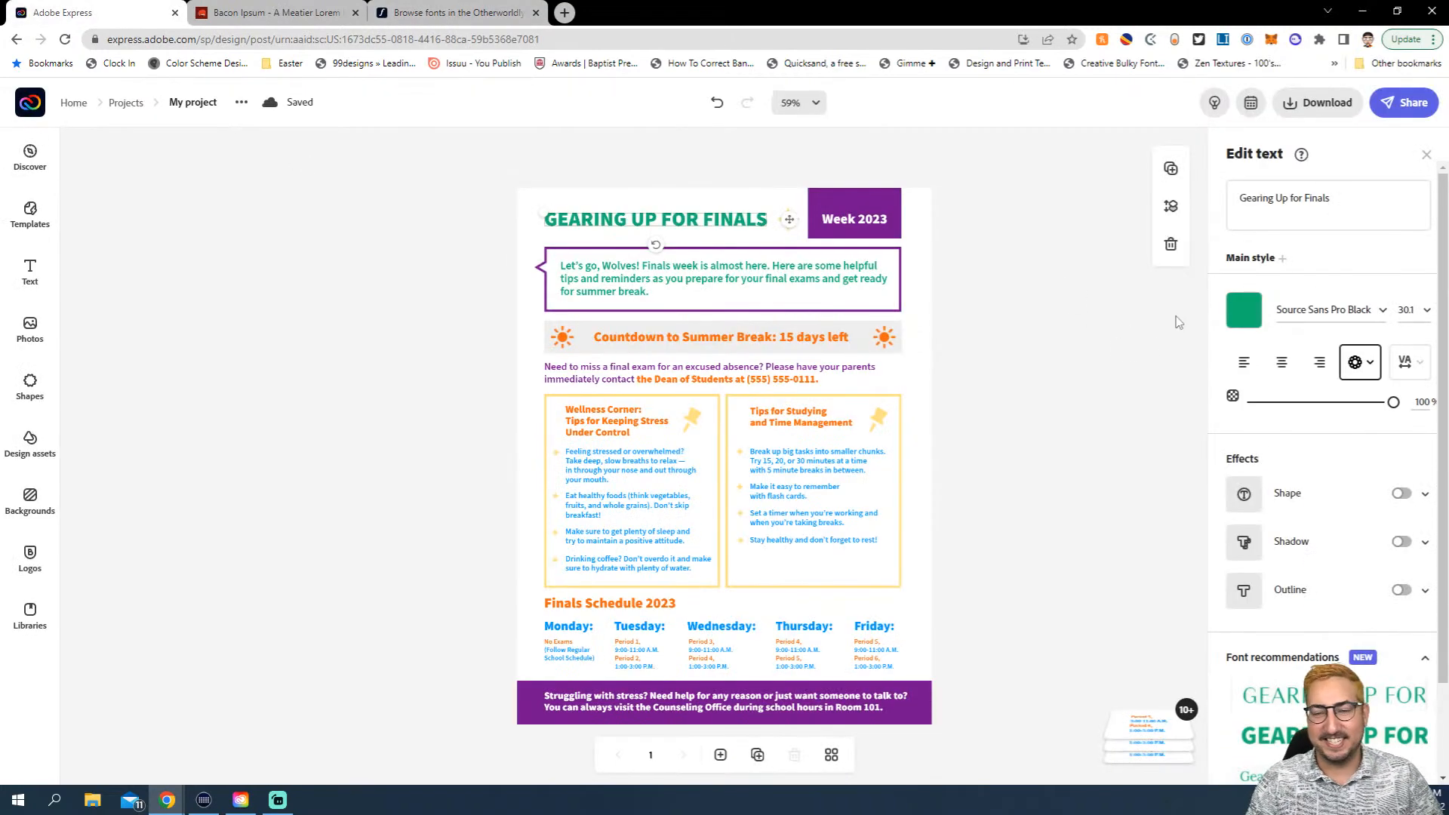
left_click(1383, 316)
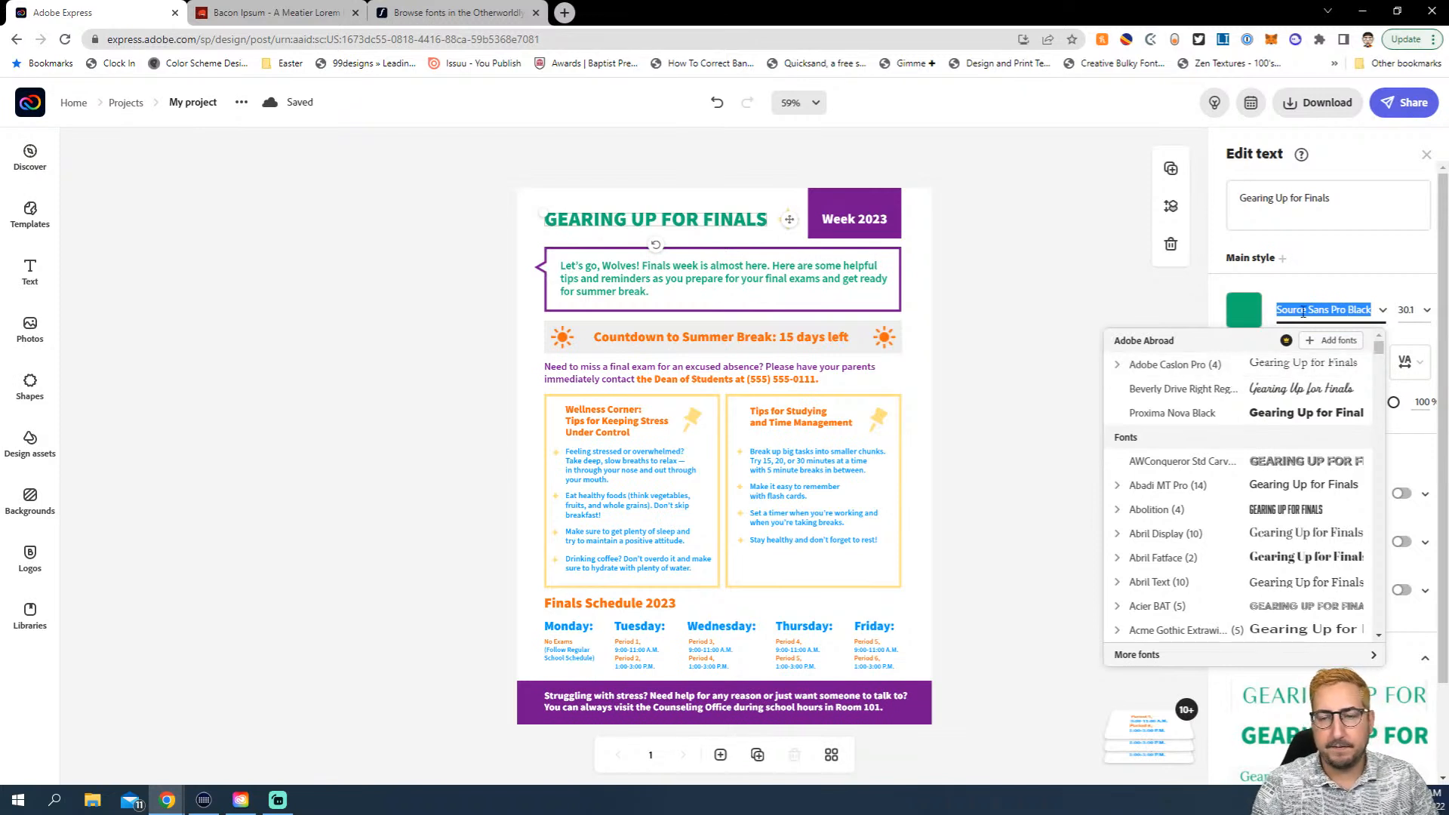
type("li")
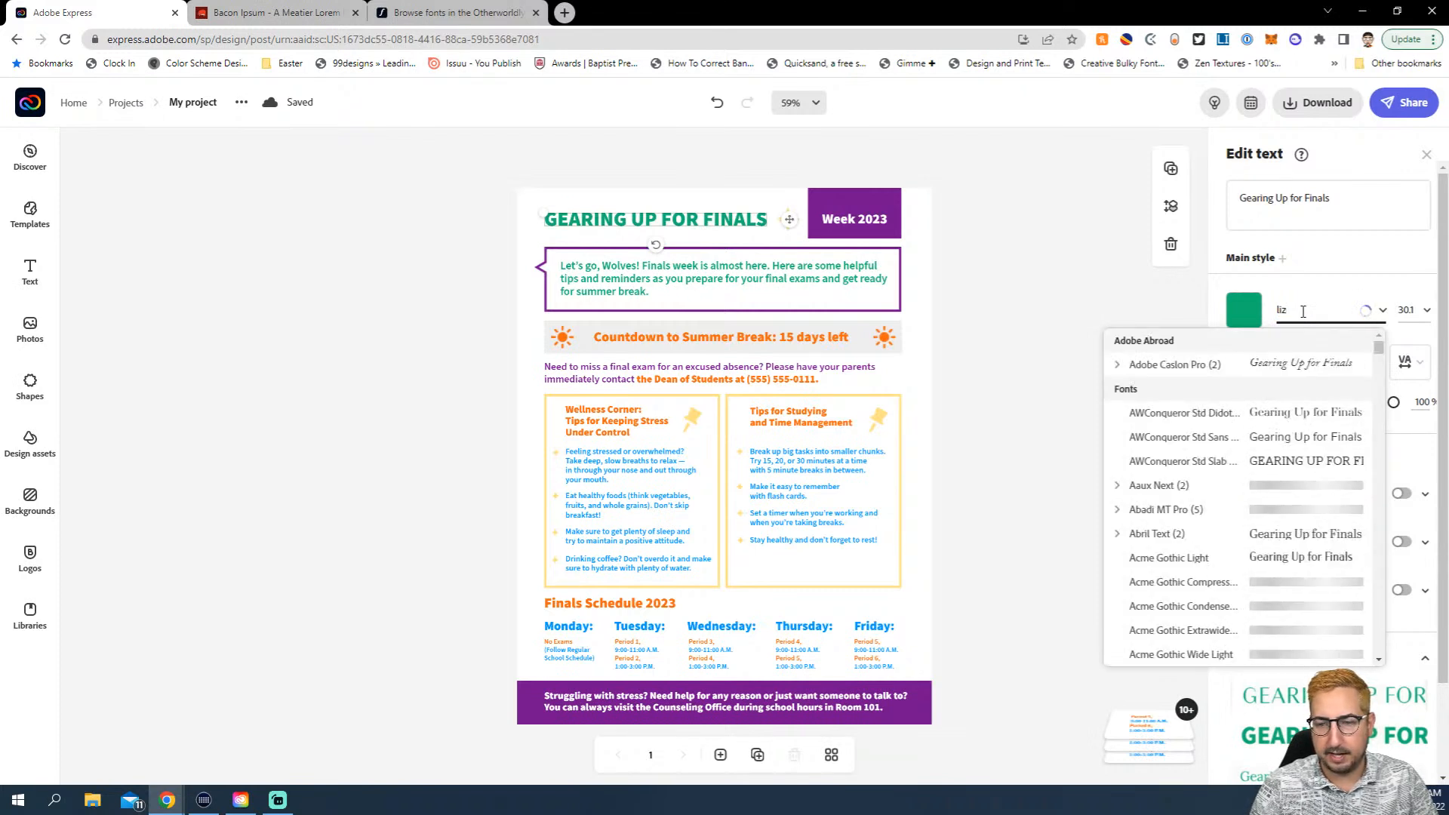
type("z")
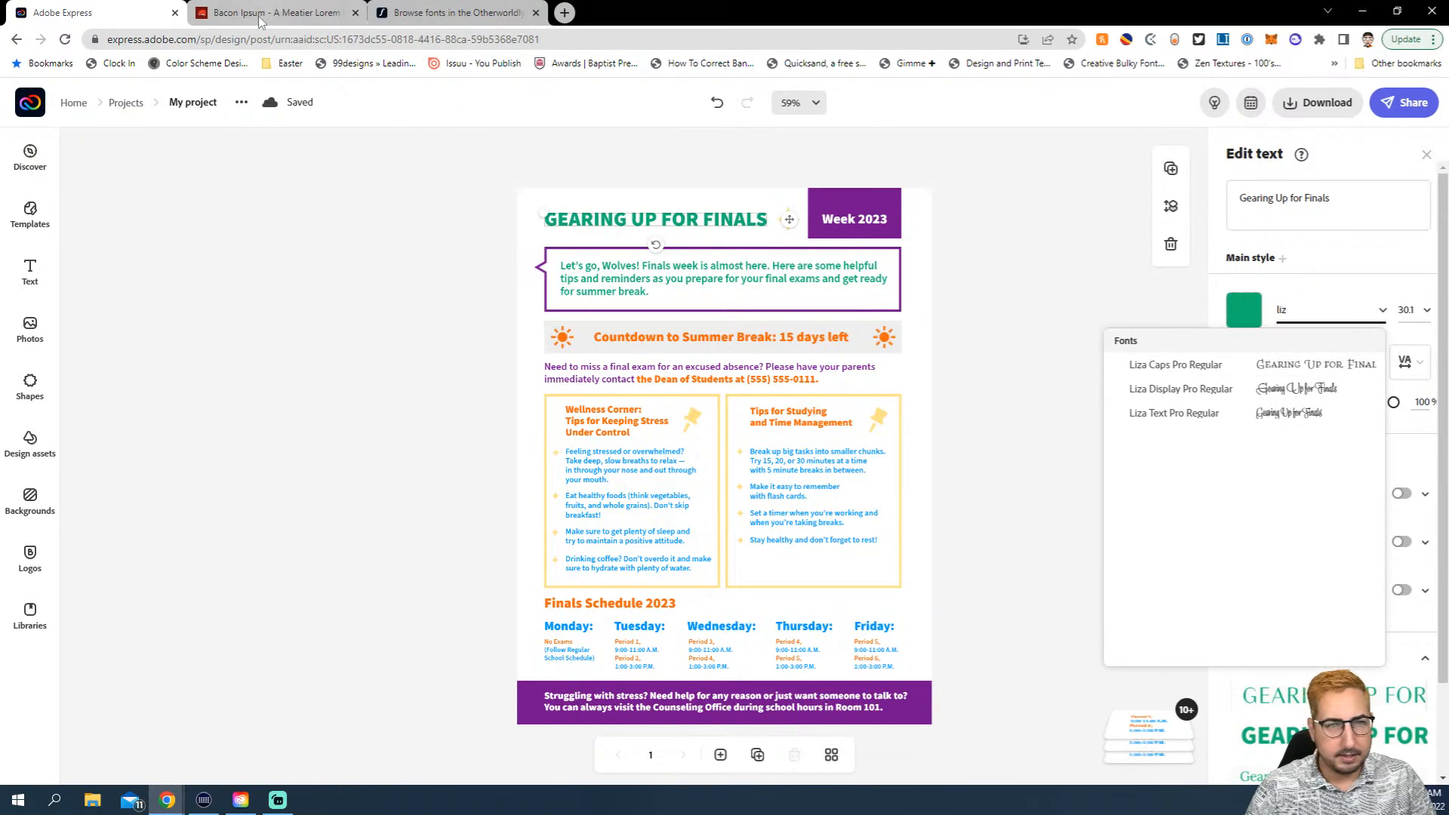
Return to the Adobe Fonts home page and open the Crayonette DJR font family to view its sample
left_click(419, 12)
scroll(432, 337, "up", 15)
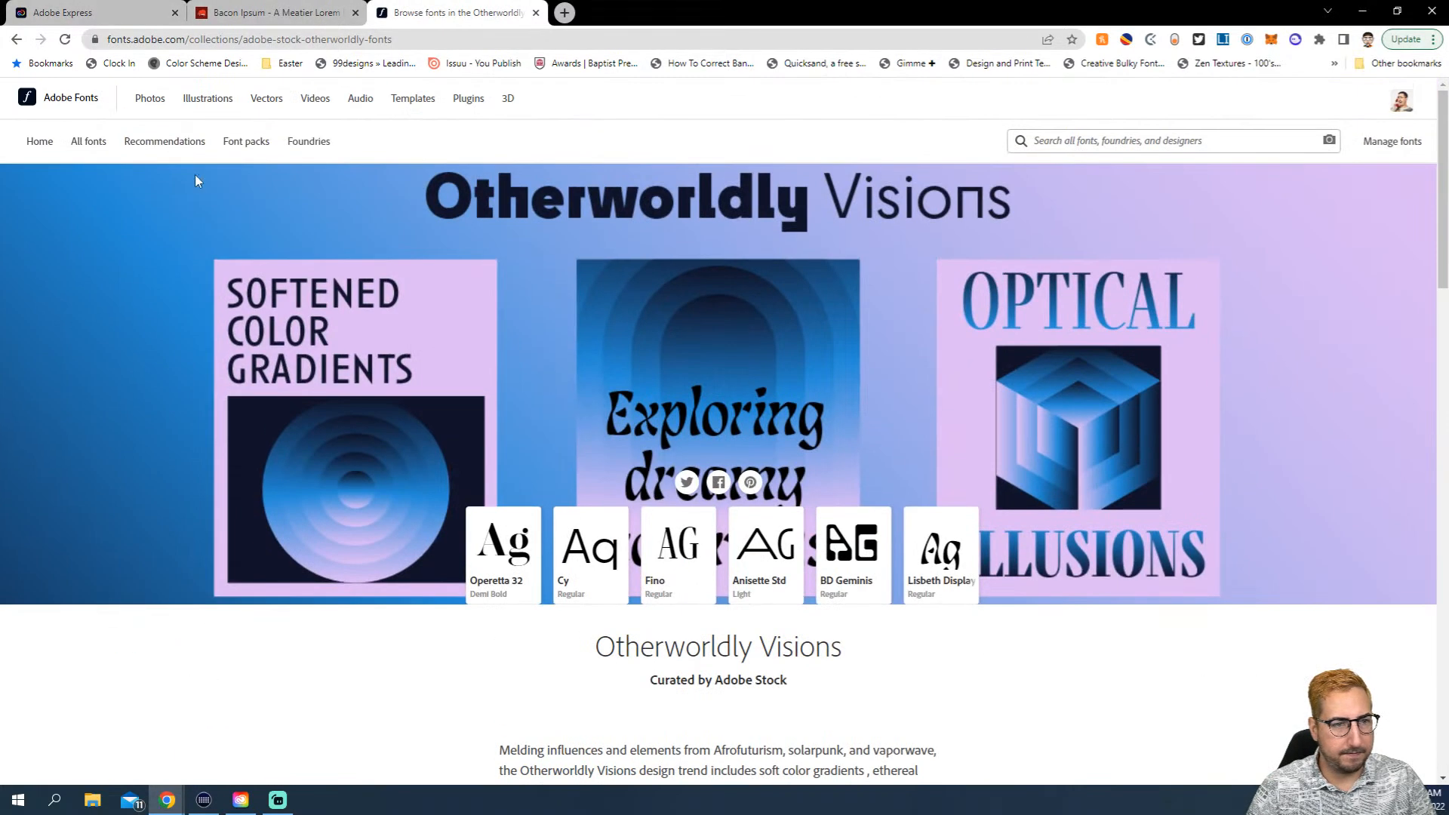
left_click(24, 98)
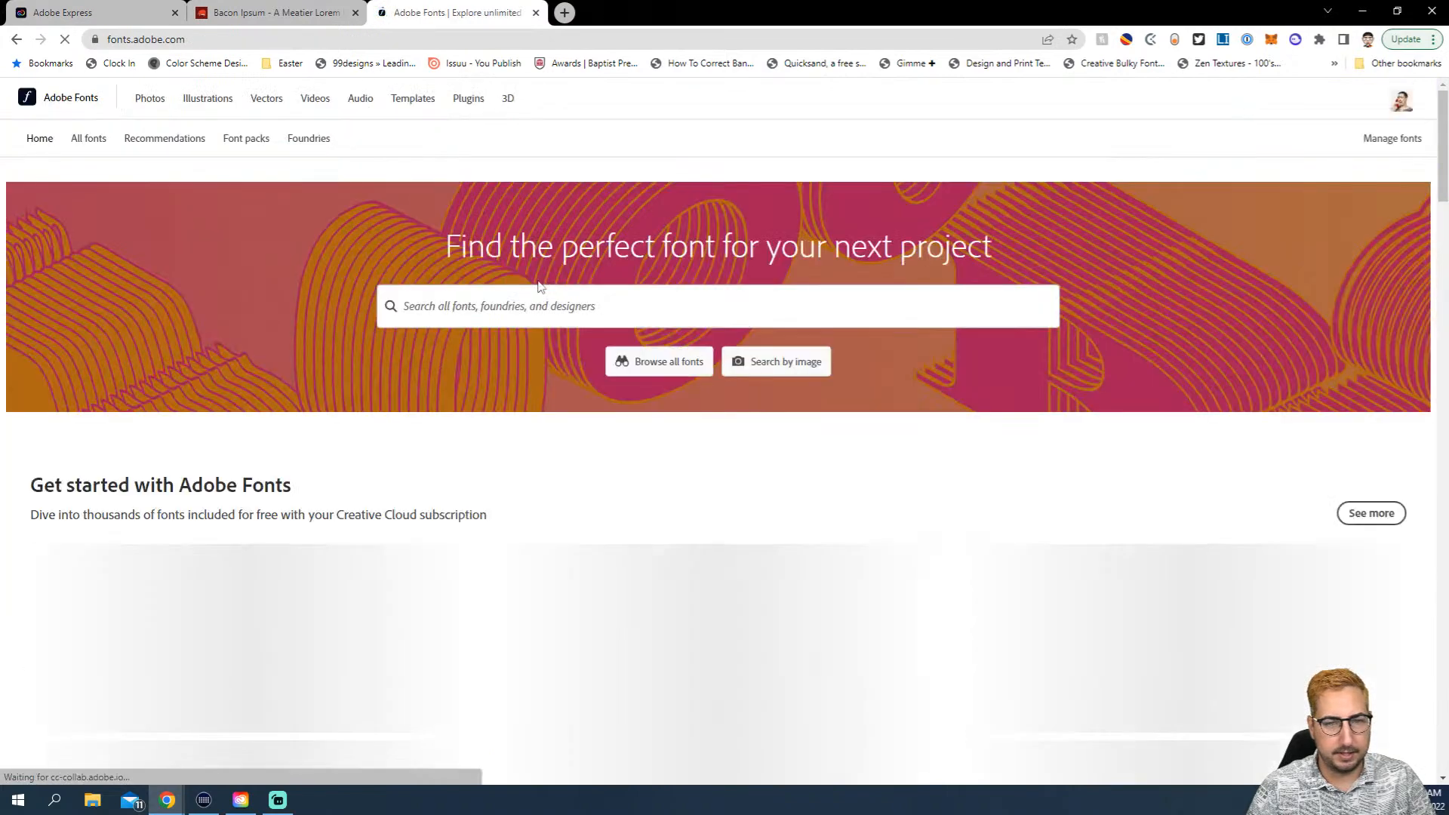
scroll(162, 279, "down", 5)
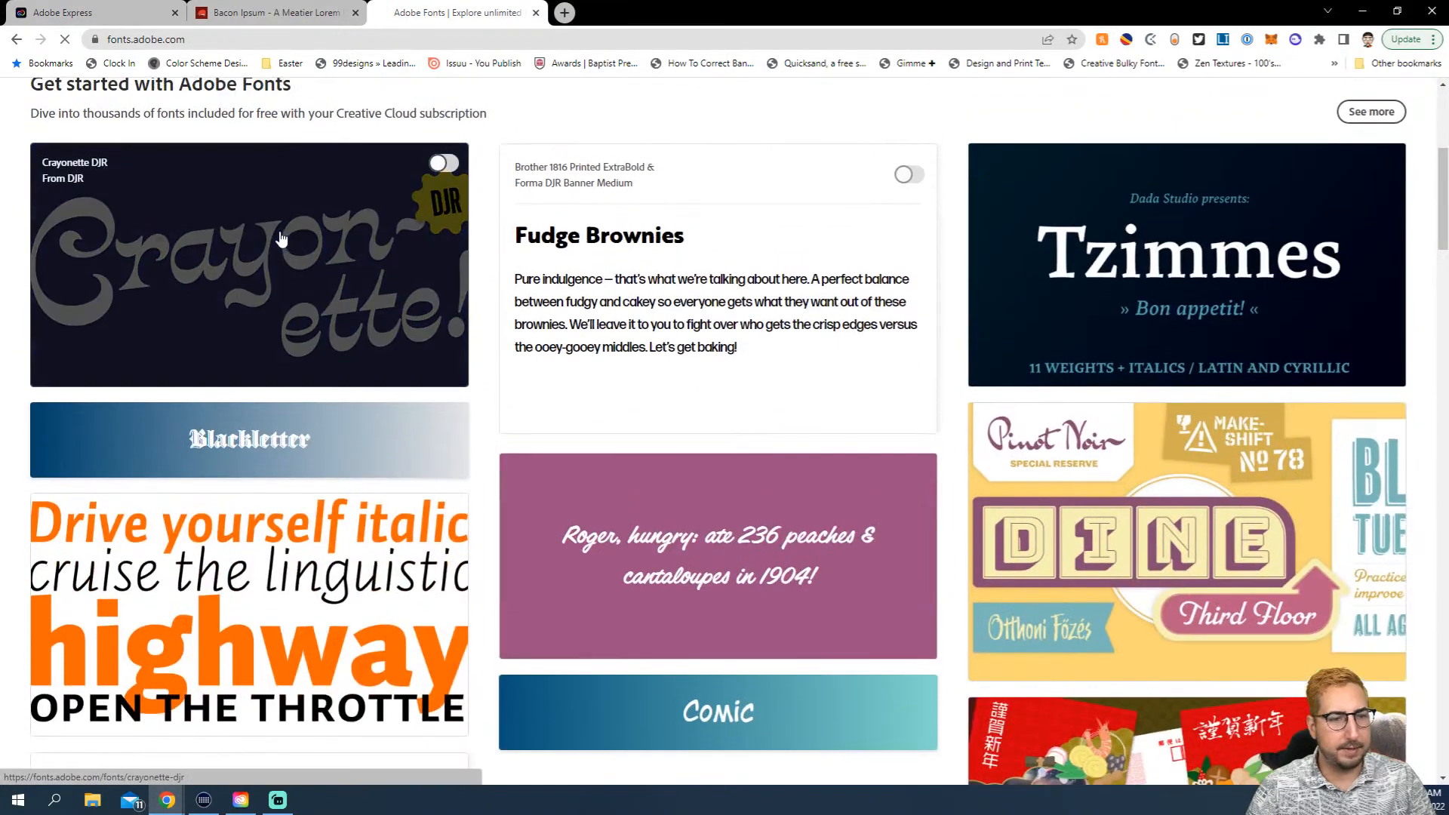
left_click(282, 236)
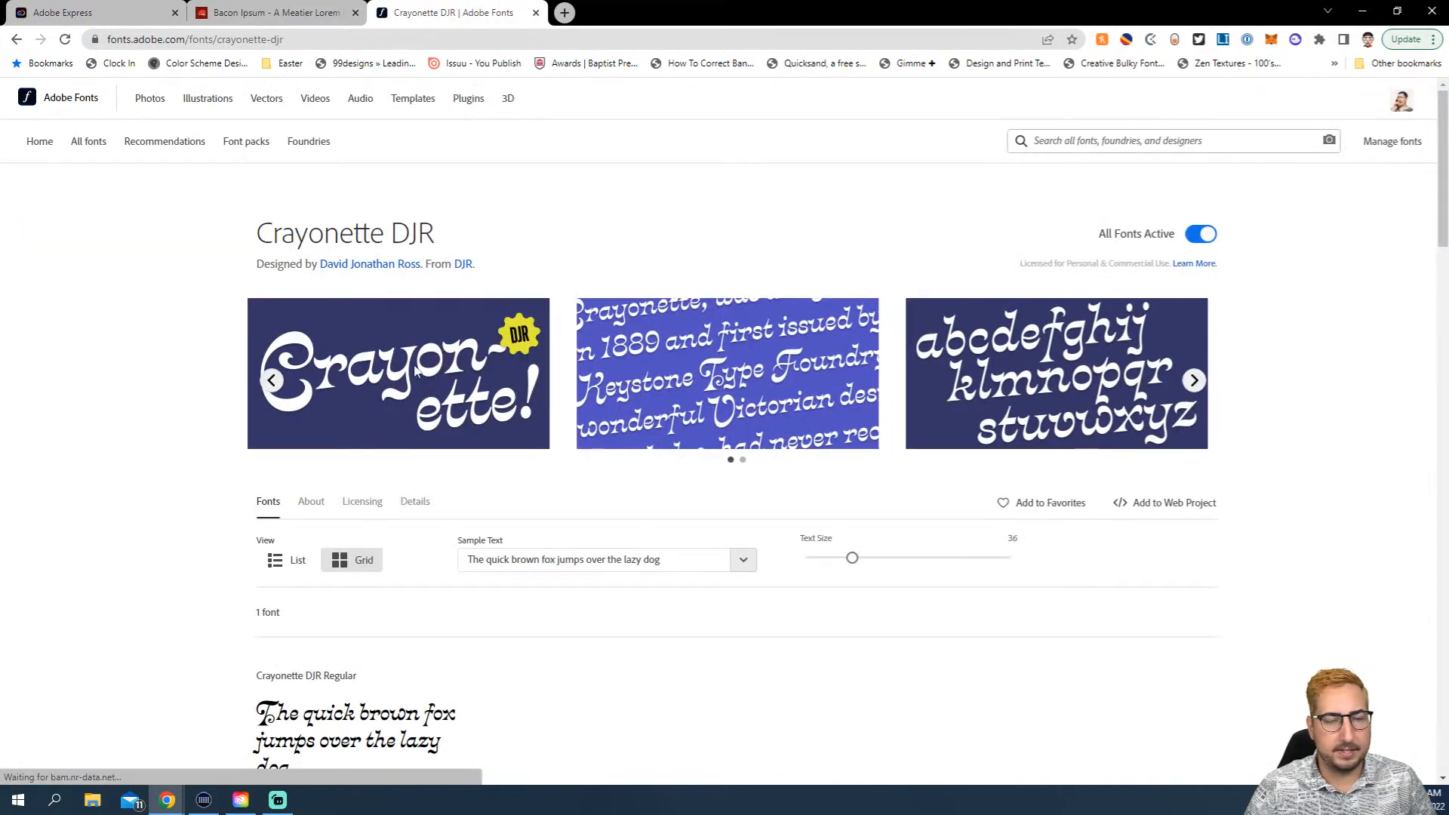
scroll(420, 391, "down", 5)
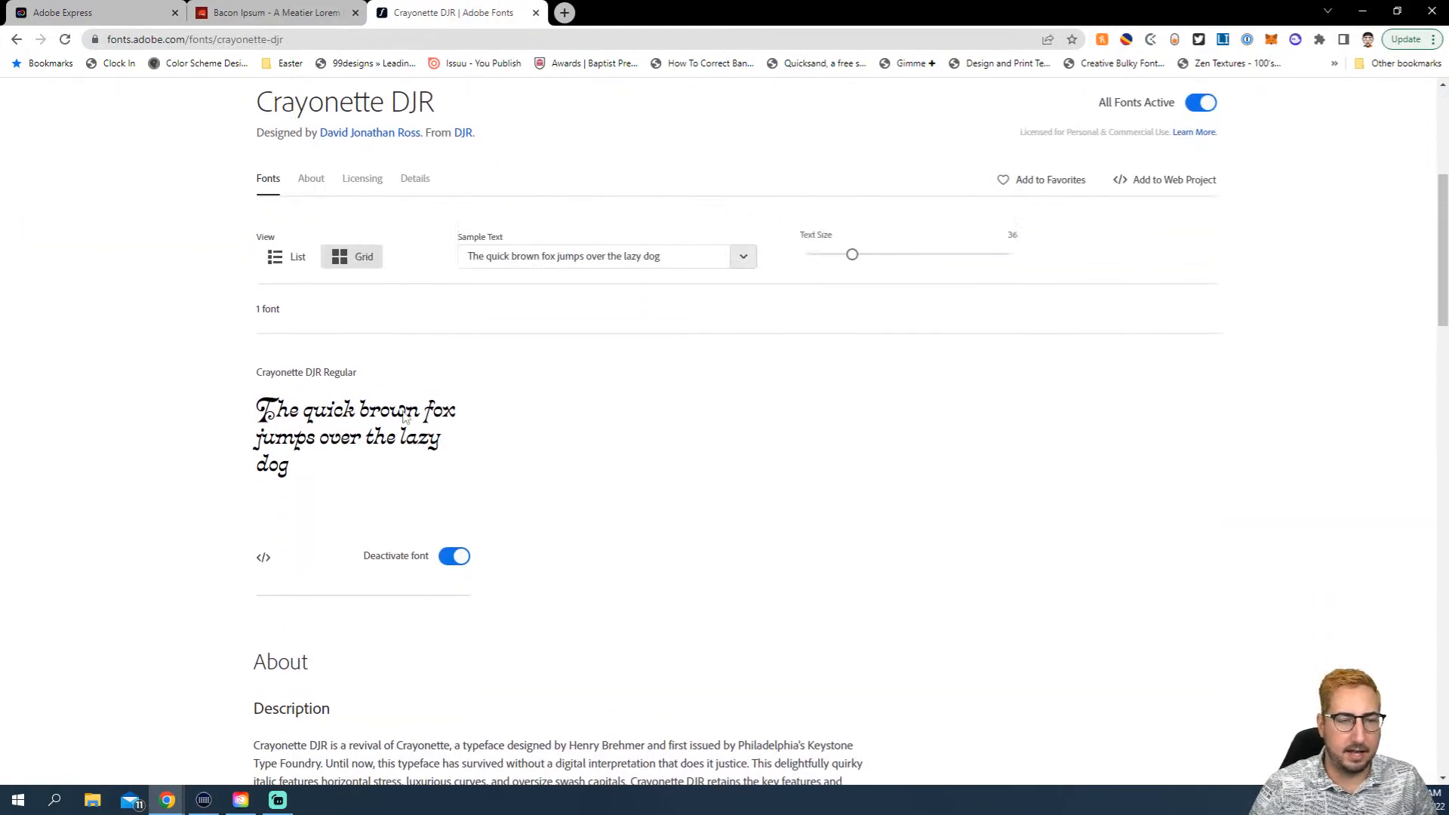
Back in Adobe Express, find the Crayonette DJR Regular font with "cray" and apply it to the title
left_click(115, 16)
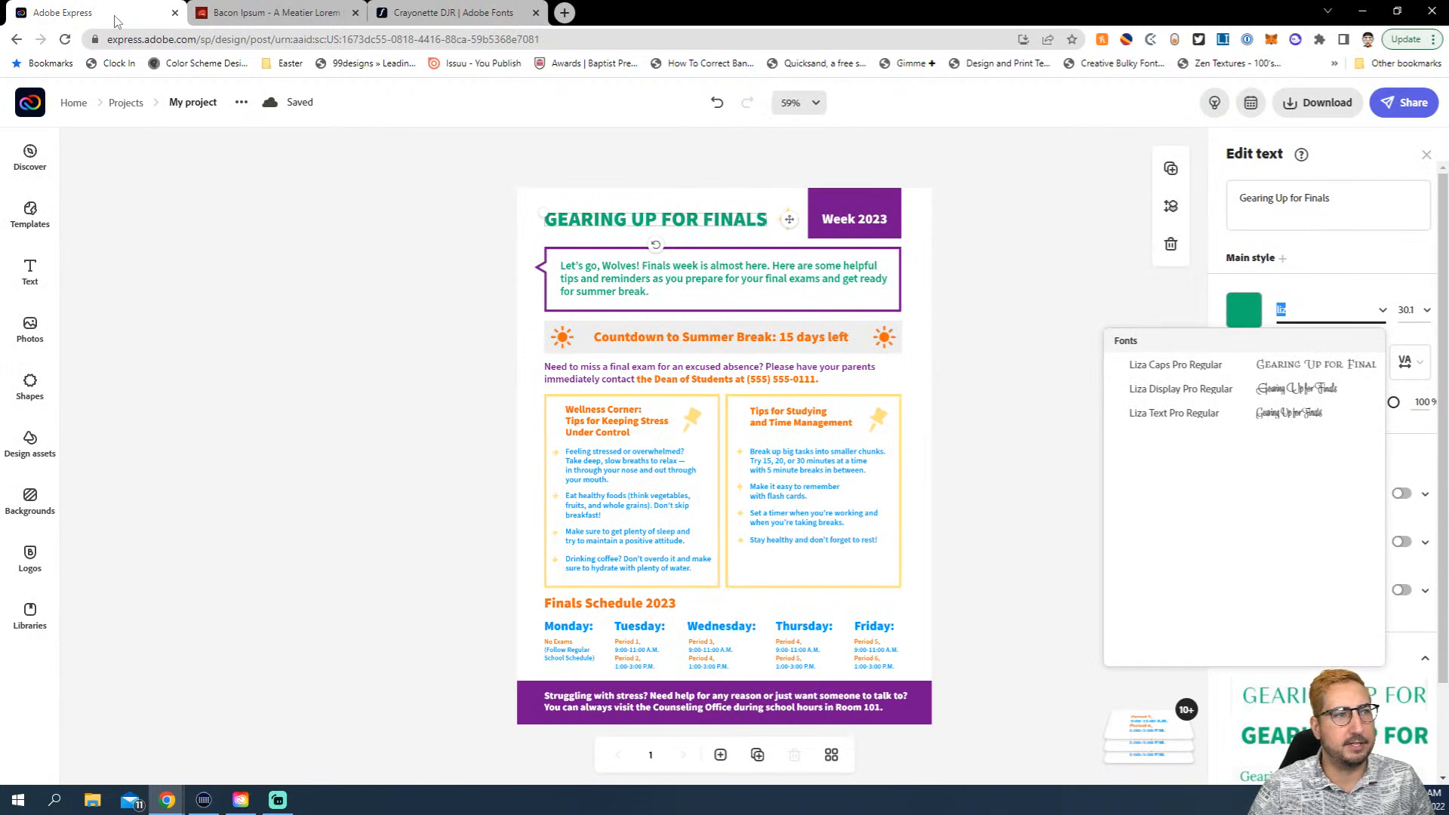
type("cray")
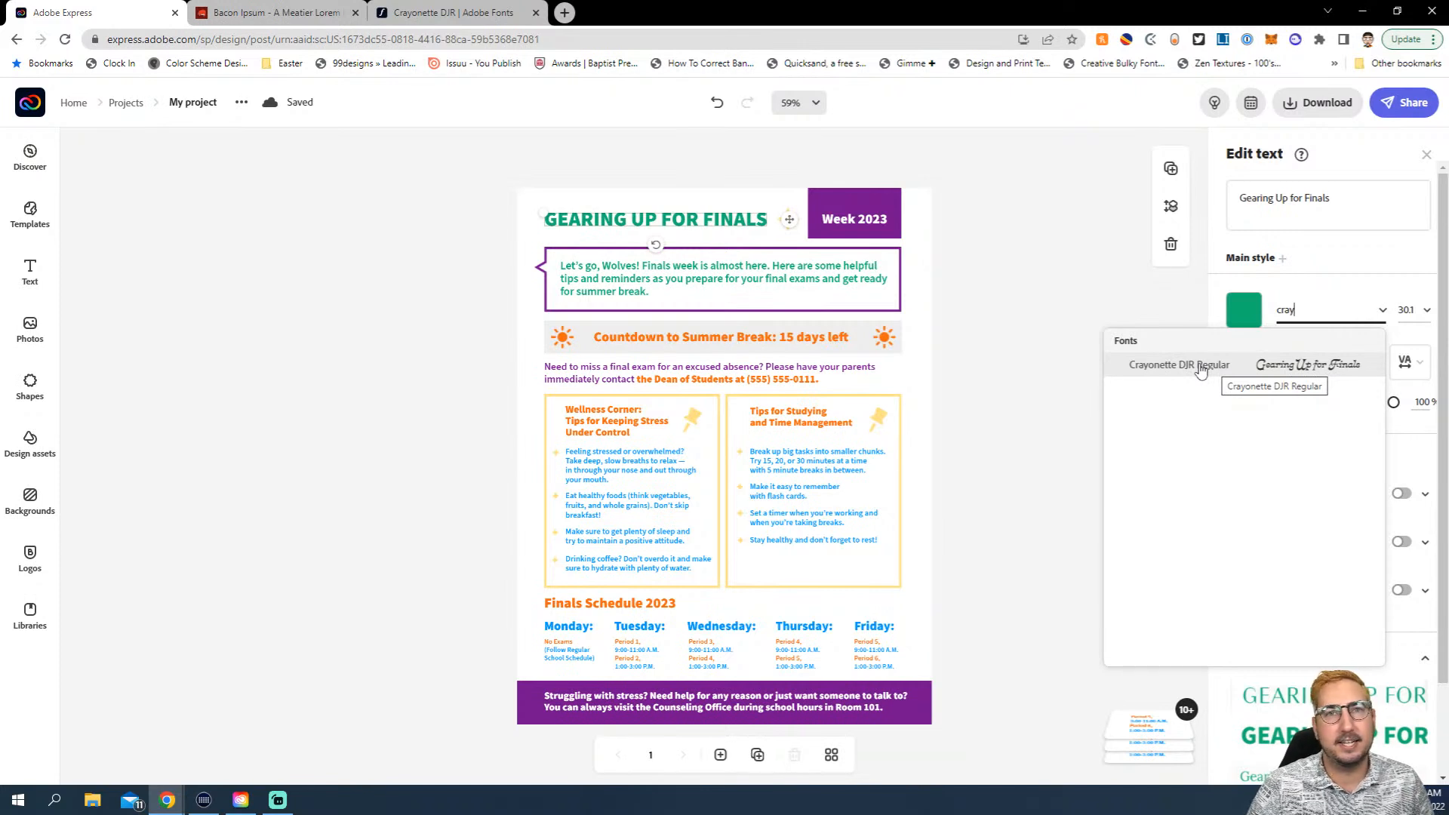
left_click(1200, 368)
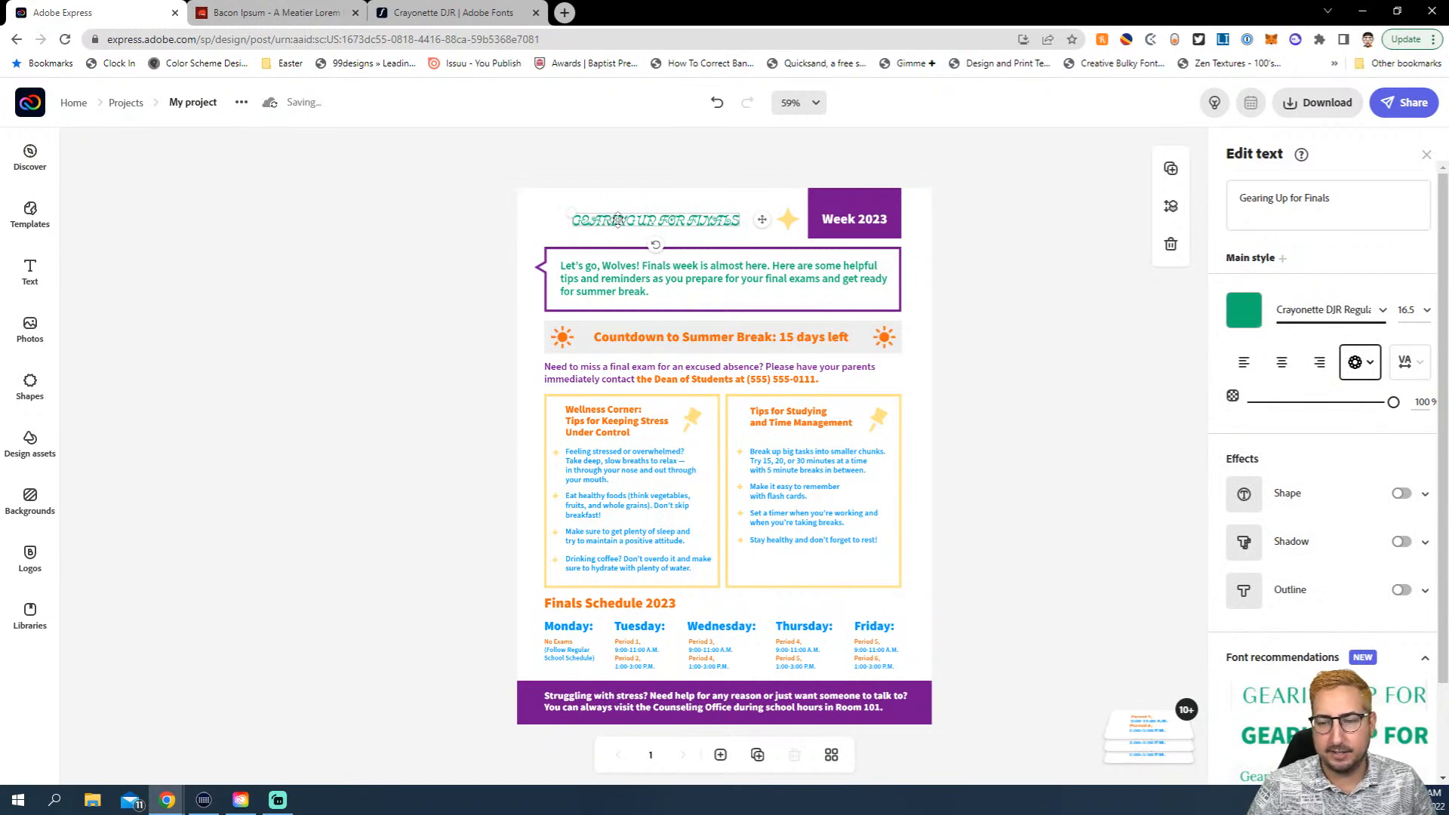
Resize the title to a text size of about 25.1 and place it beside the purple "Week 2023" box
left_click(1423, 316)
left_click(1404, 467)
left_click(1407, 311)
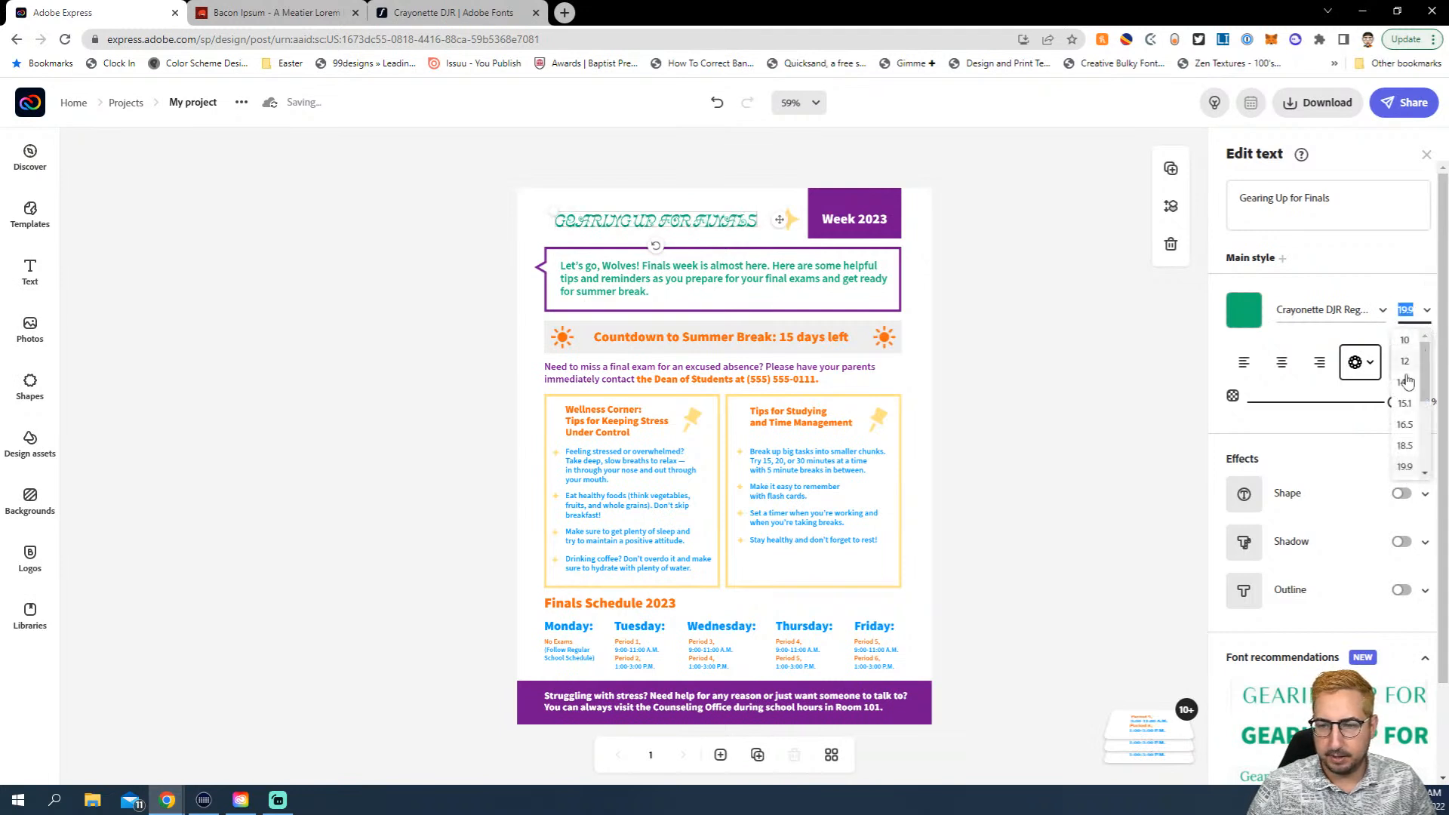
scroll(1397, 406, "down", 2)
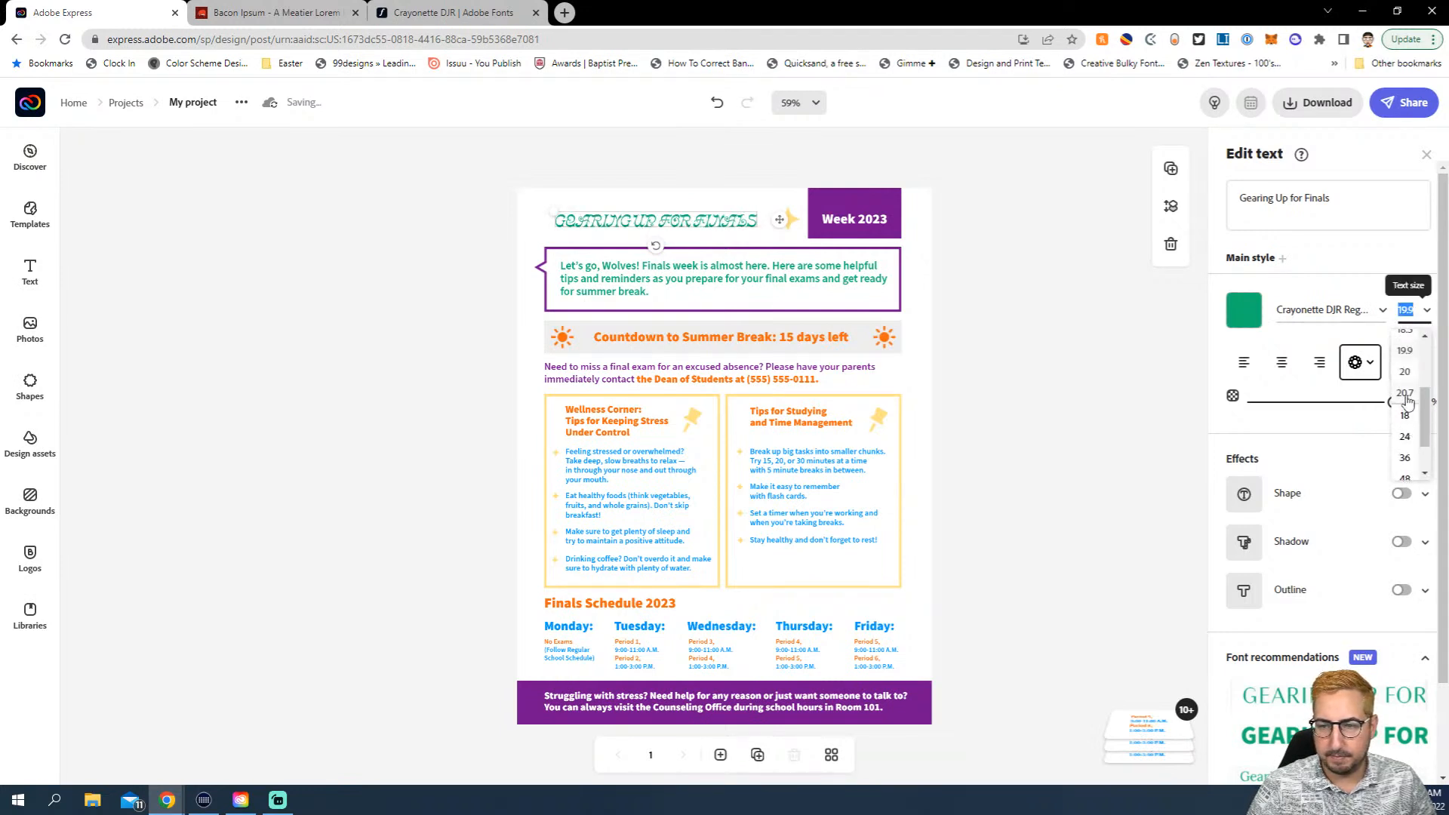
left_click(1404, 458)
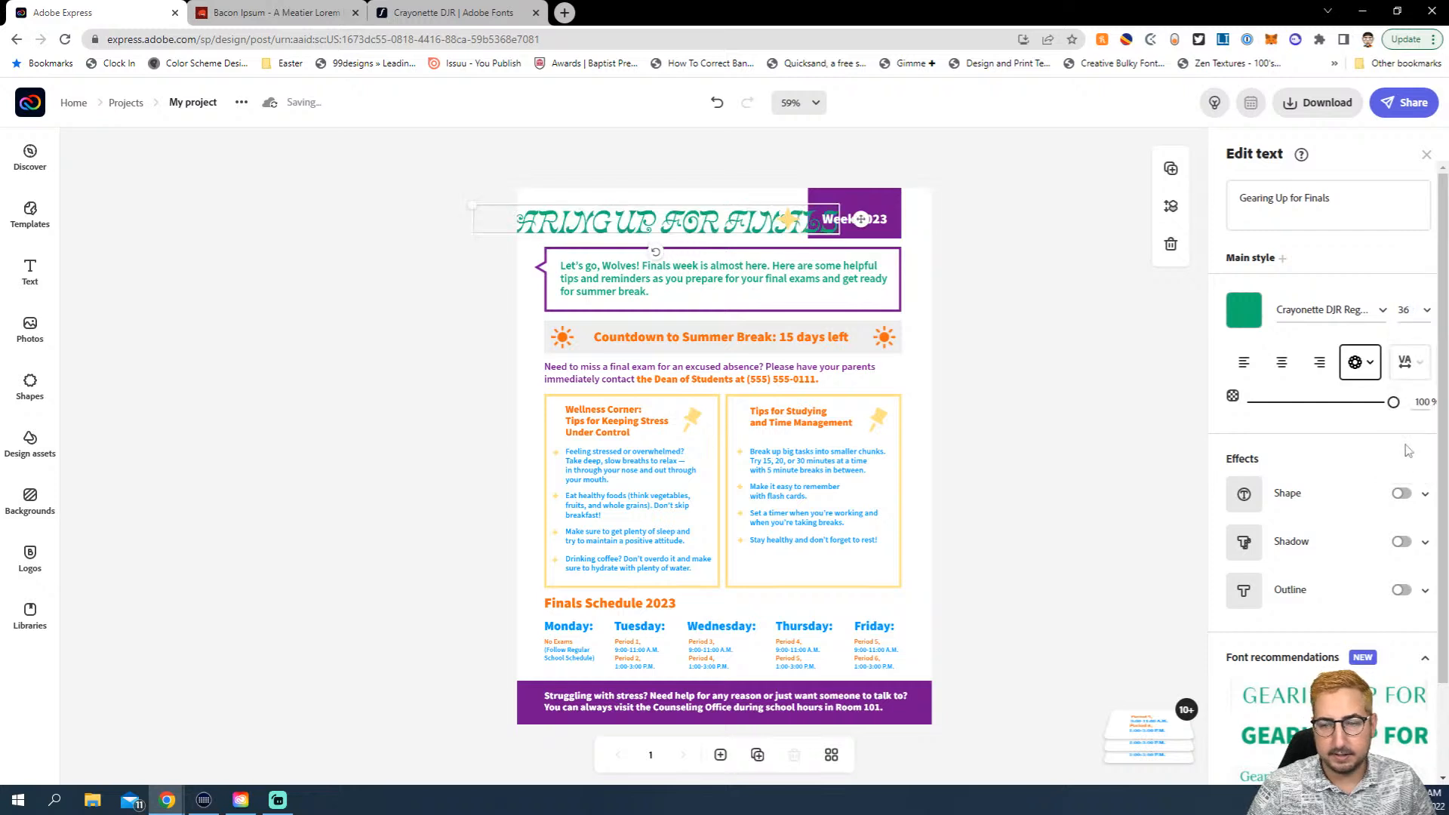
left_click_drag(473, 206, 569, 238)
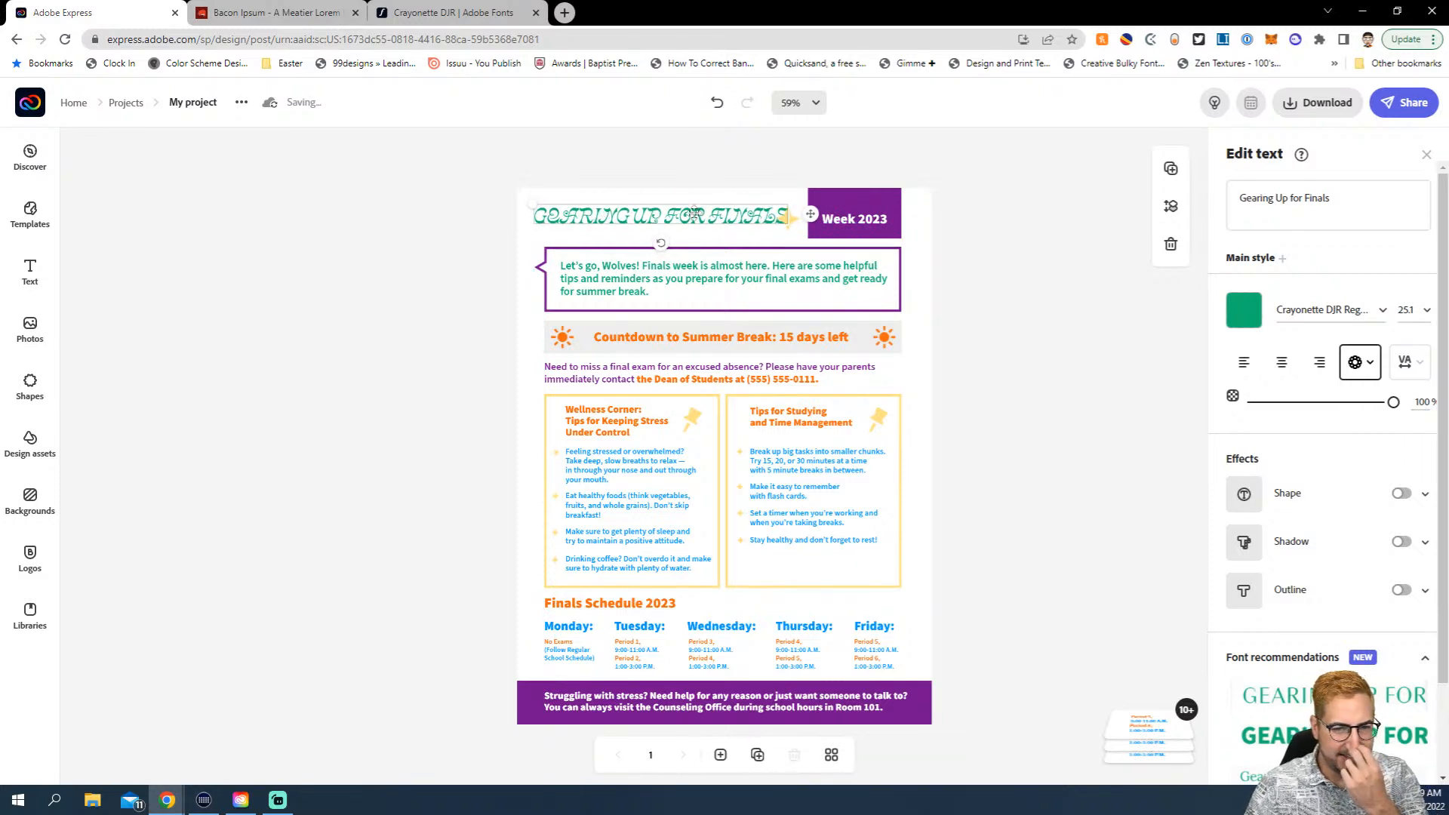
left_click(792, 149)
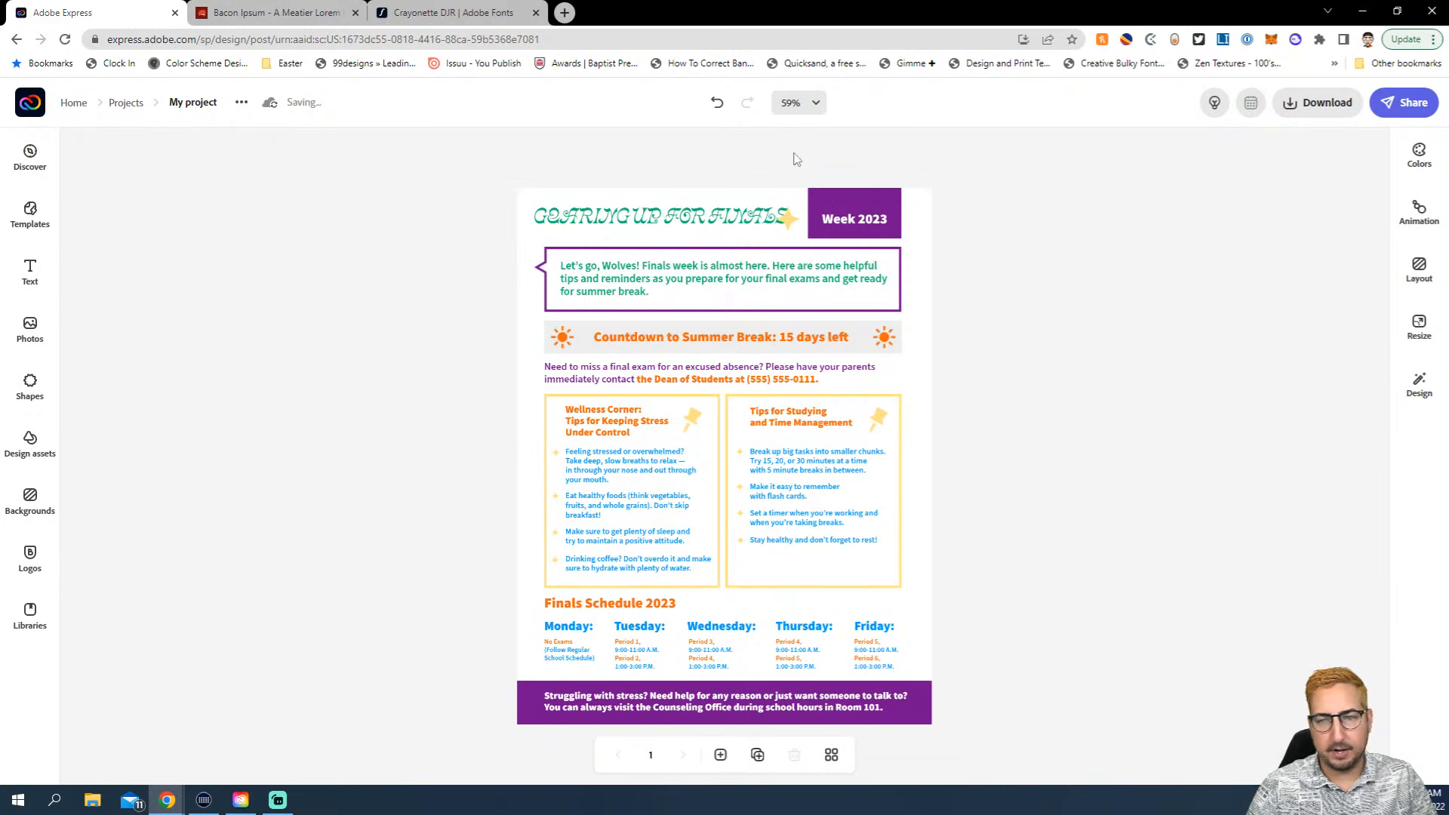
Move the yellow star from the end of the title to the upper-right corner of the purple "Week 2023" box
left_click(816, 110)
left_click(764, 254)
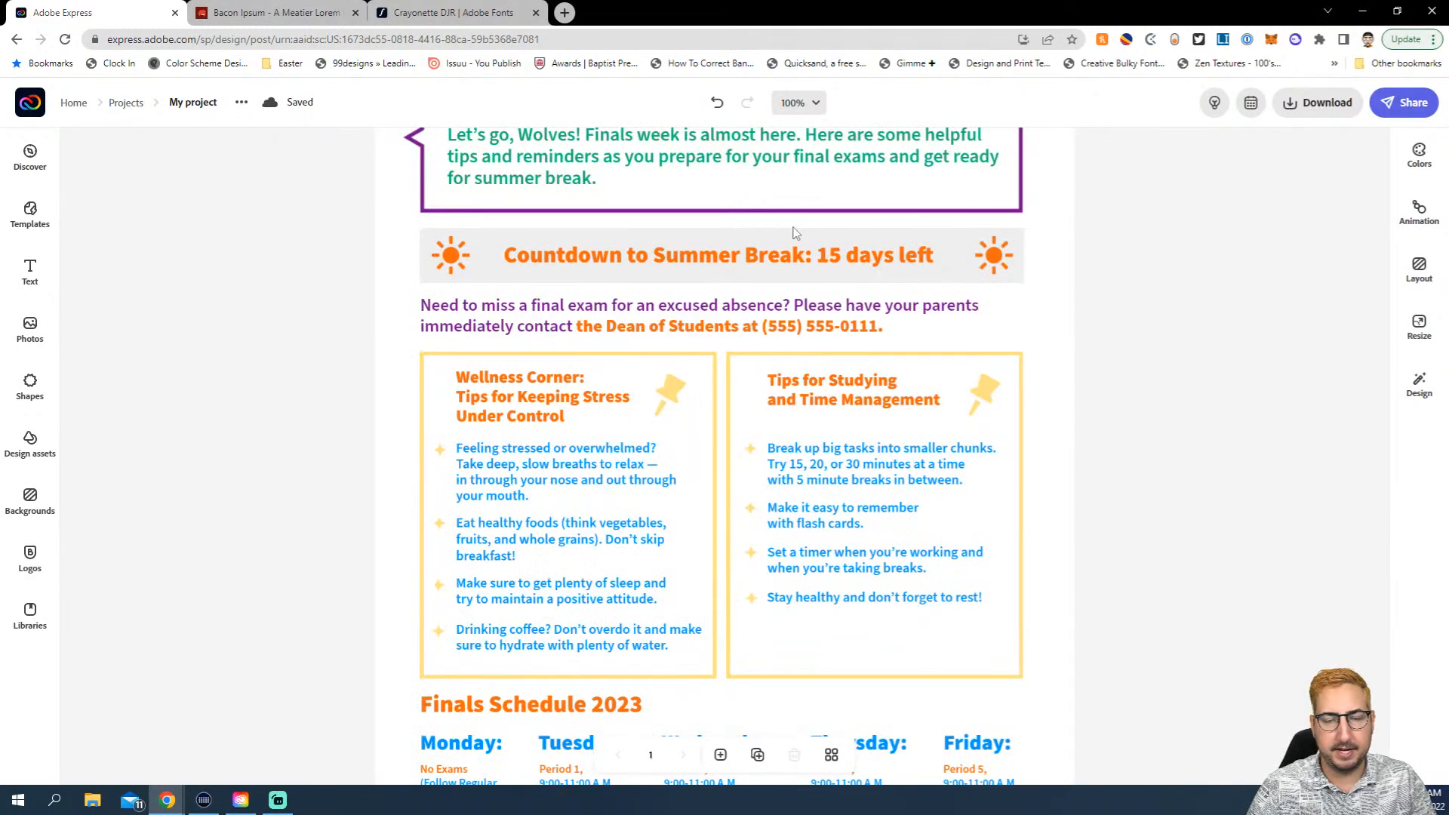
left_click_drag(796, 221, 779, 536)
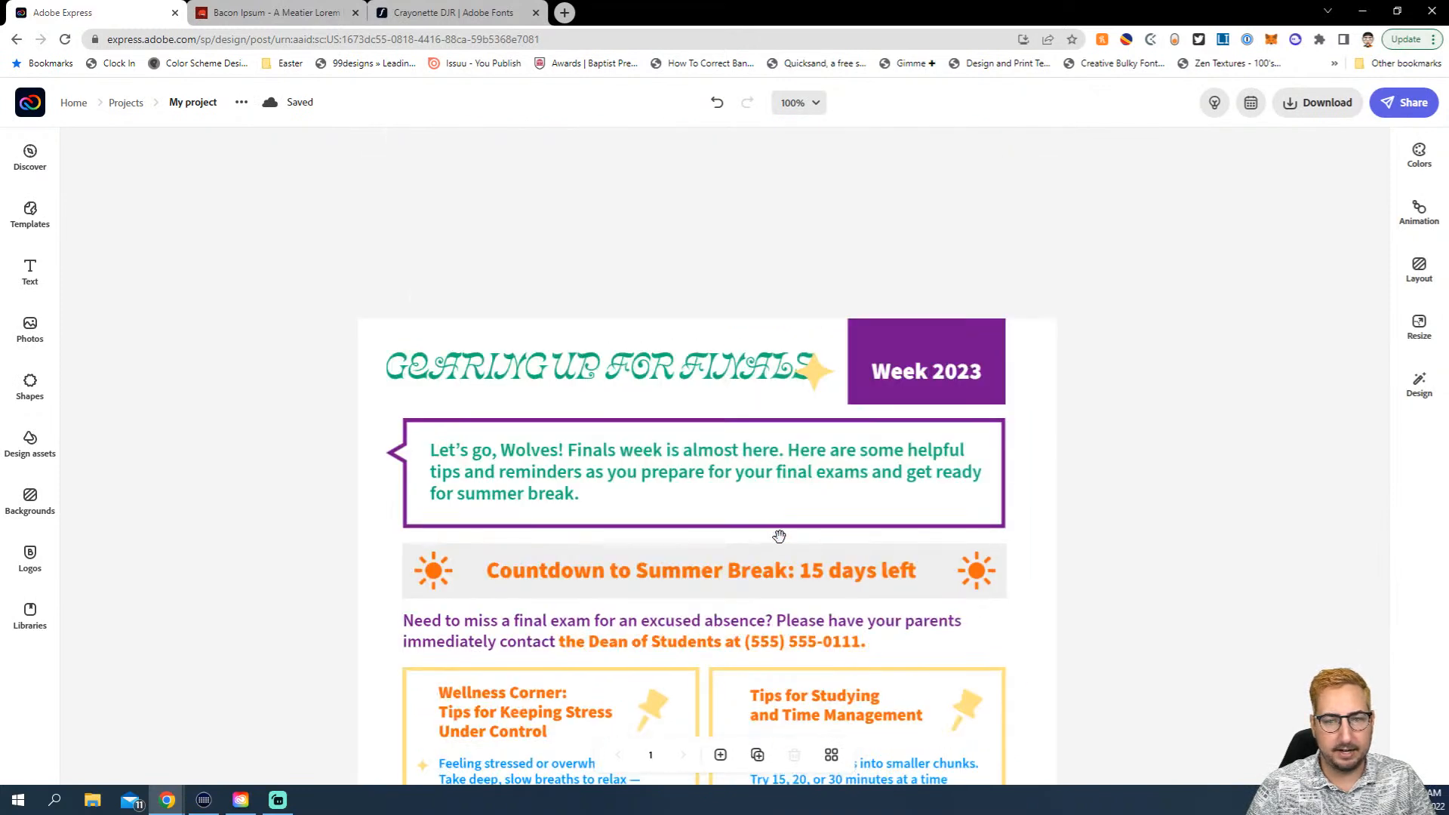
left_click(820, 369)
left_click_drag(820, 369, 993, 344)
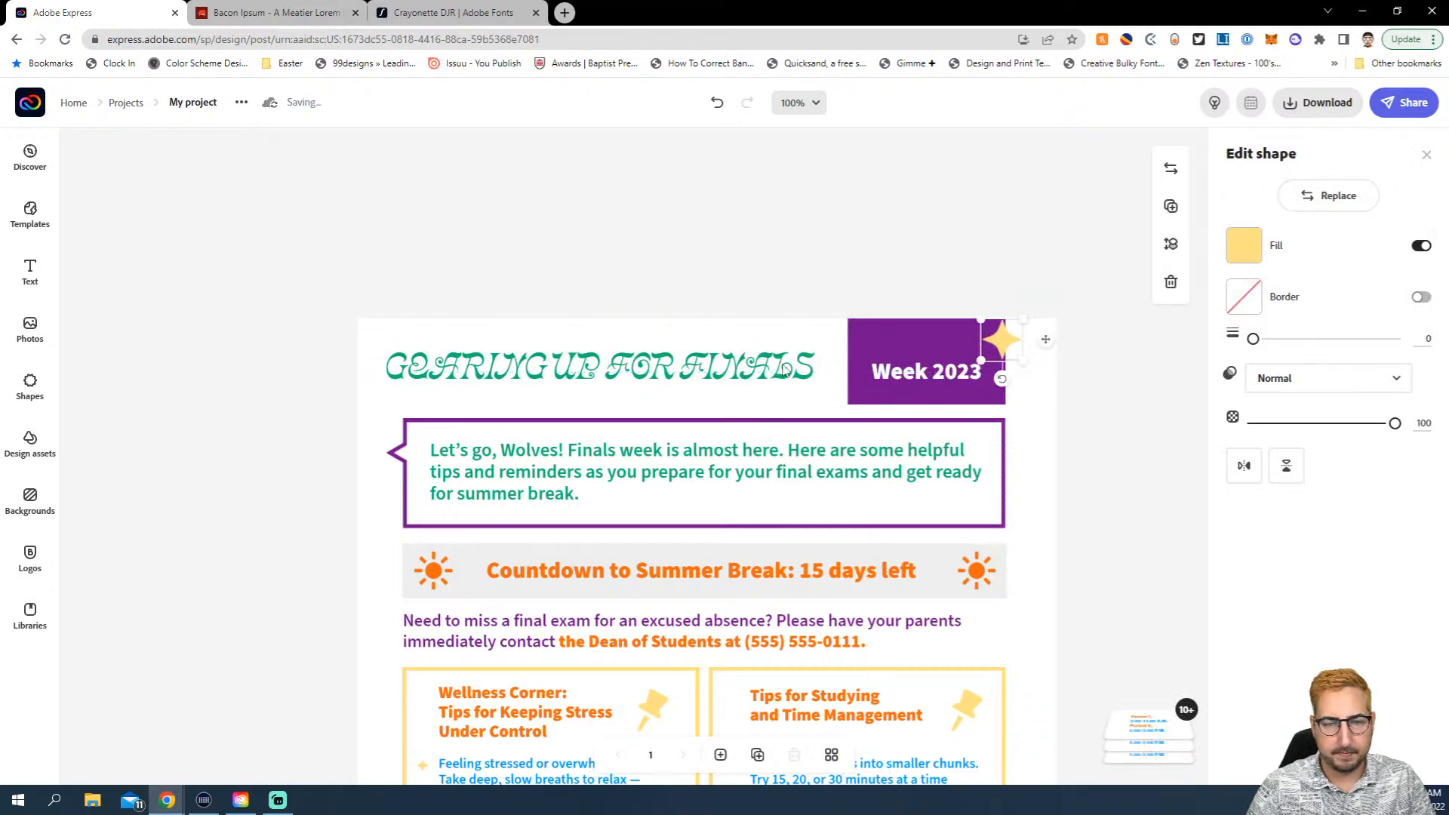
Replace the "Gearing Up for Finals" title text with "The Hoch Herald"
left_click(648, 366)
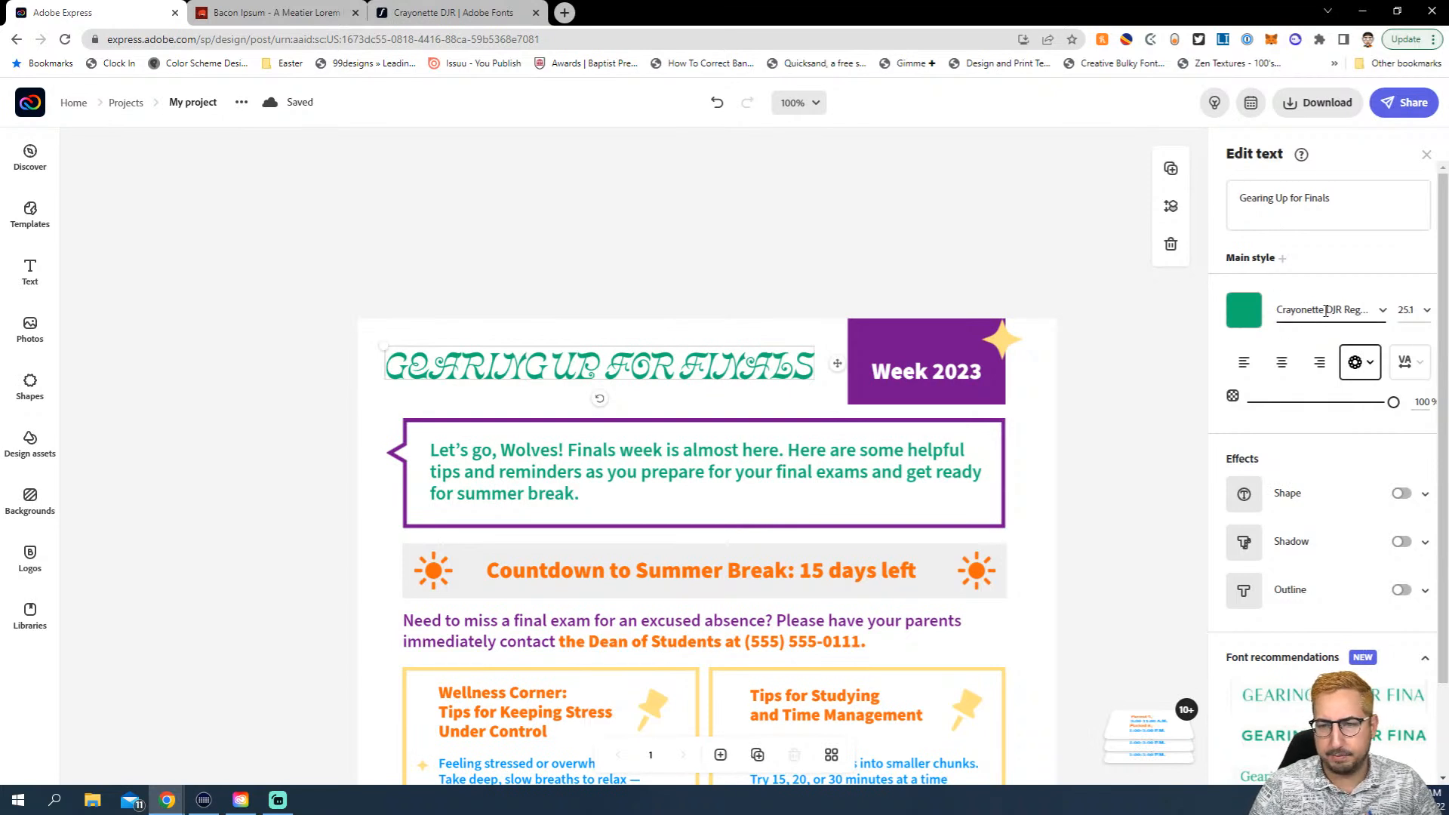
scroll(1336, 431, "down", 2)
scroll(1336, 431, "up", 2)
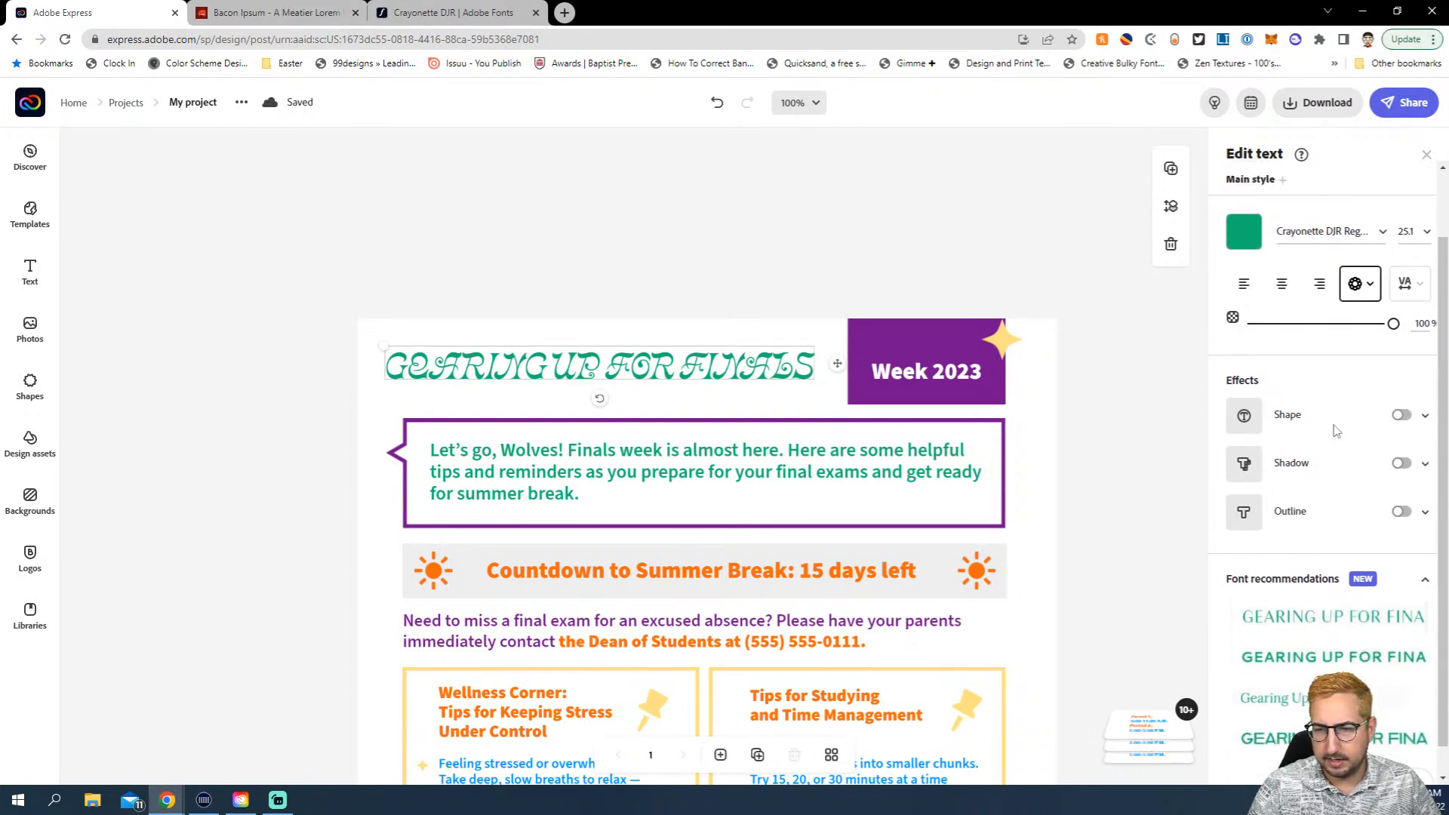
left_click(1344, 212)
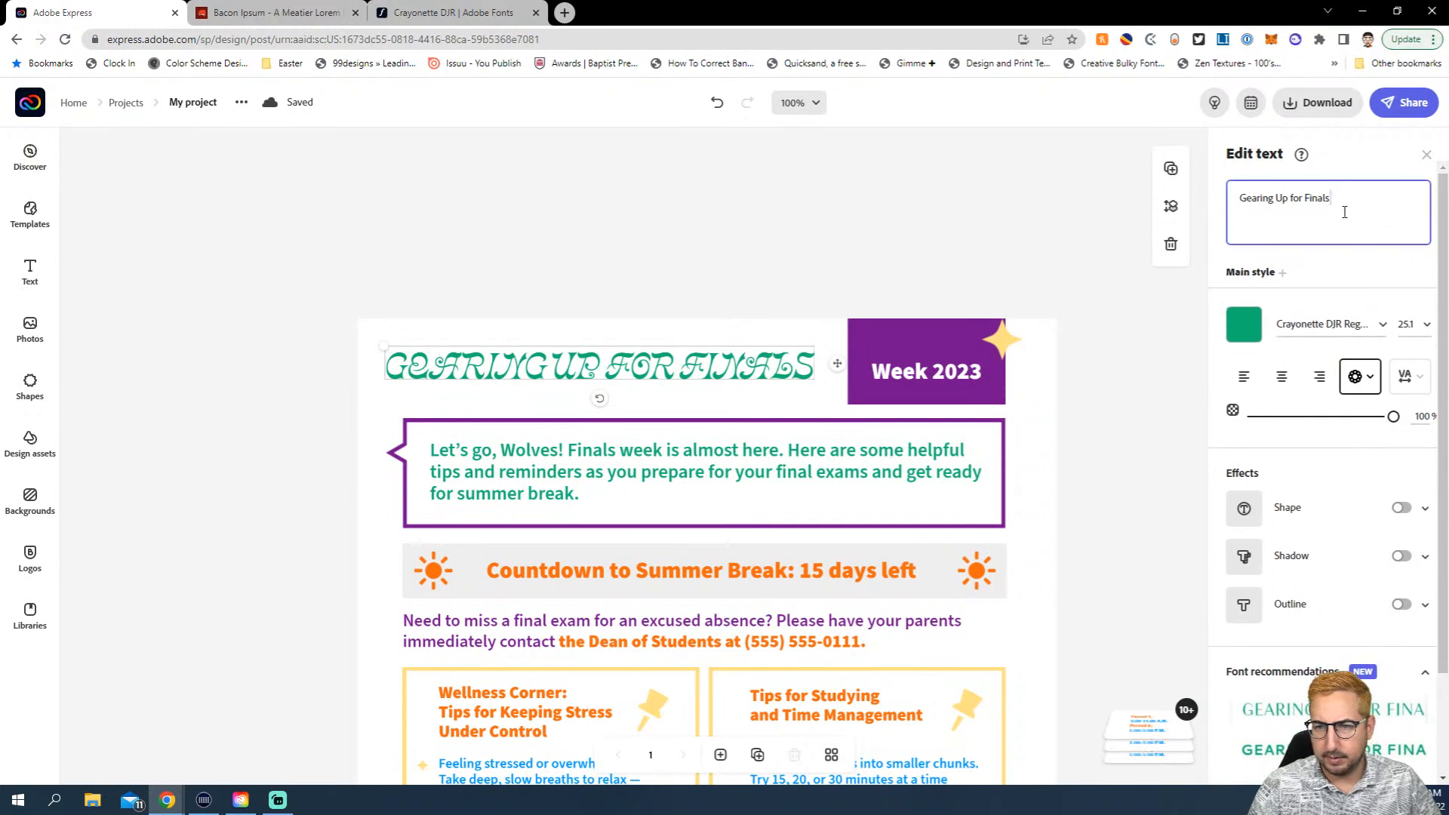
triple_click(1318, 197)
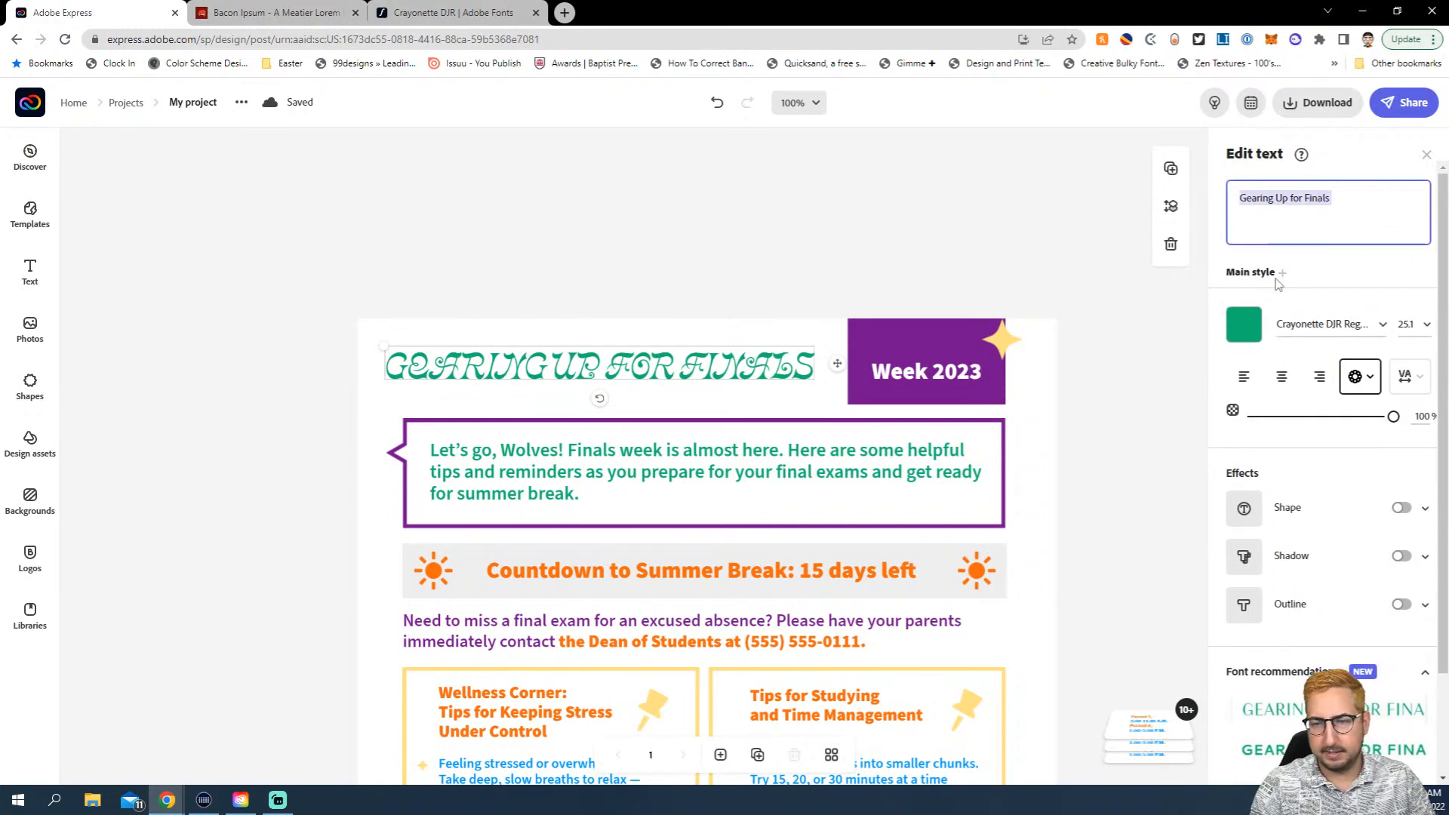
type("Gearing")
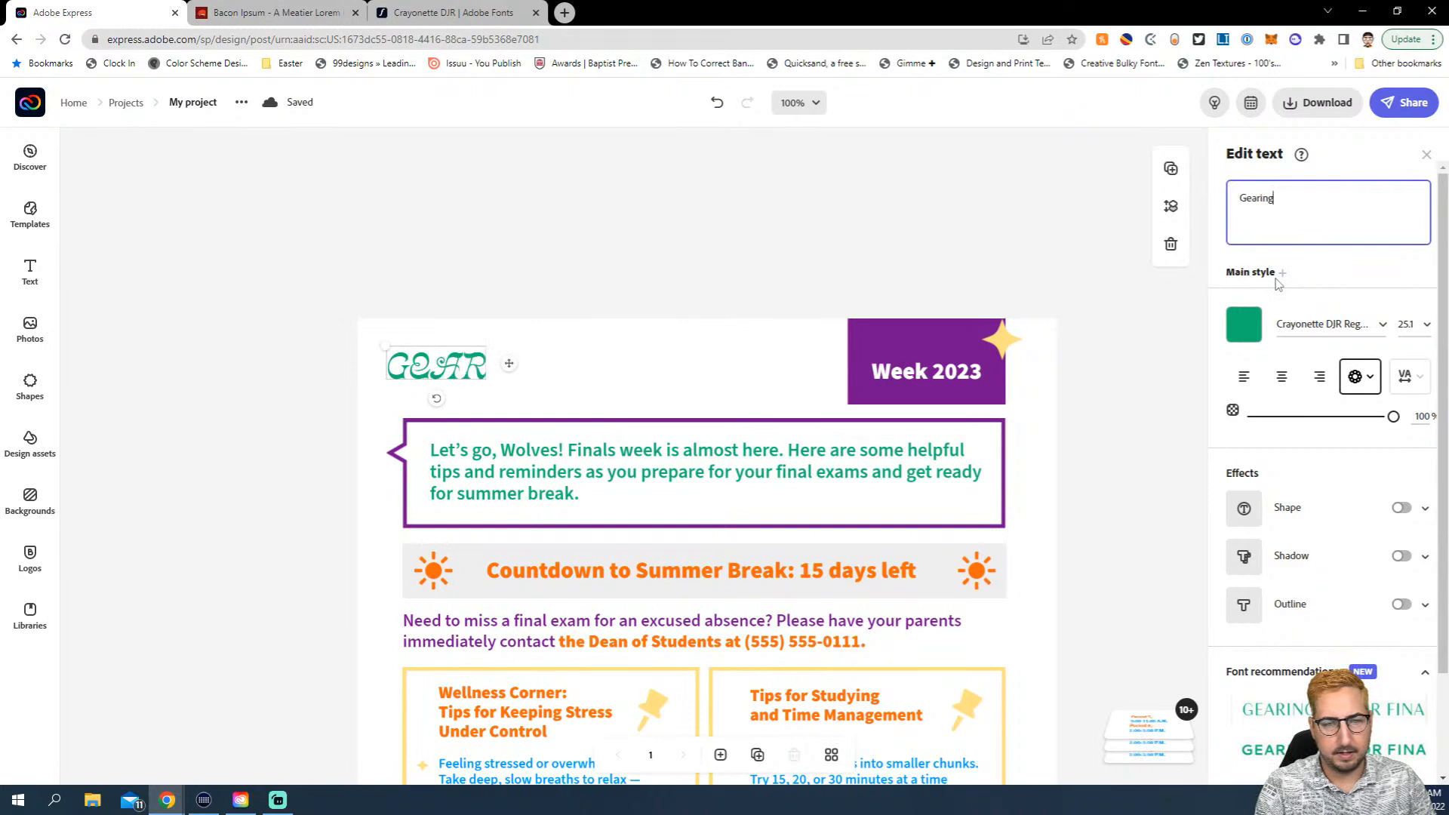
key("ctrl+a")
type("The")
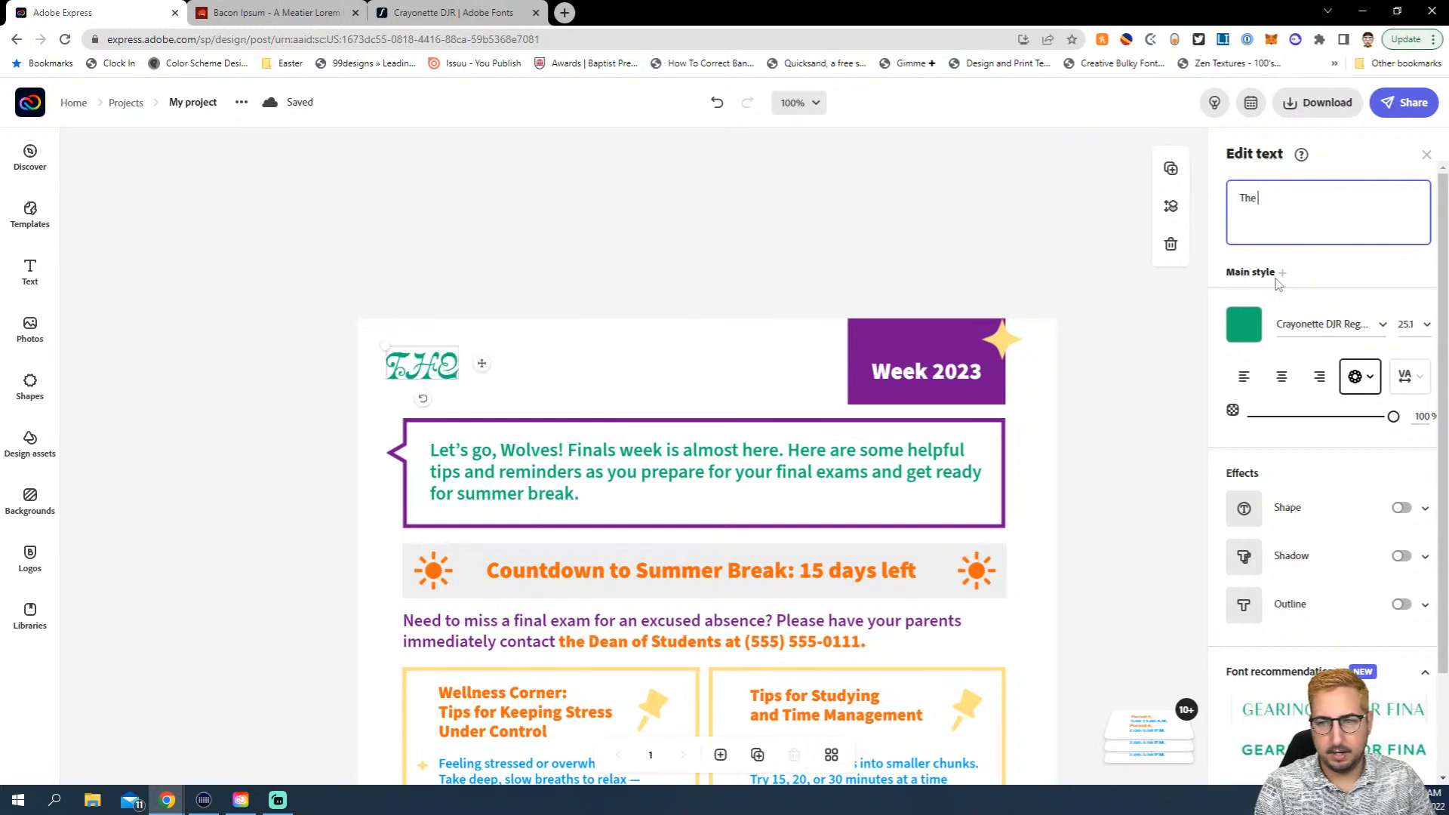
type(" Hochradel H")
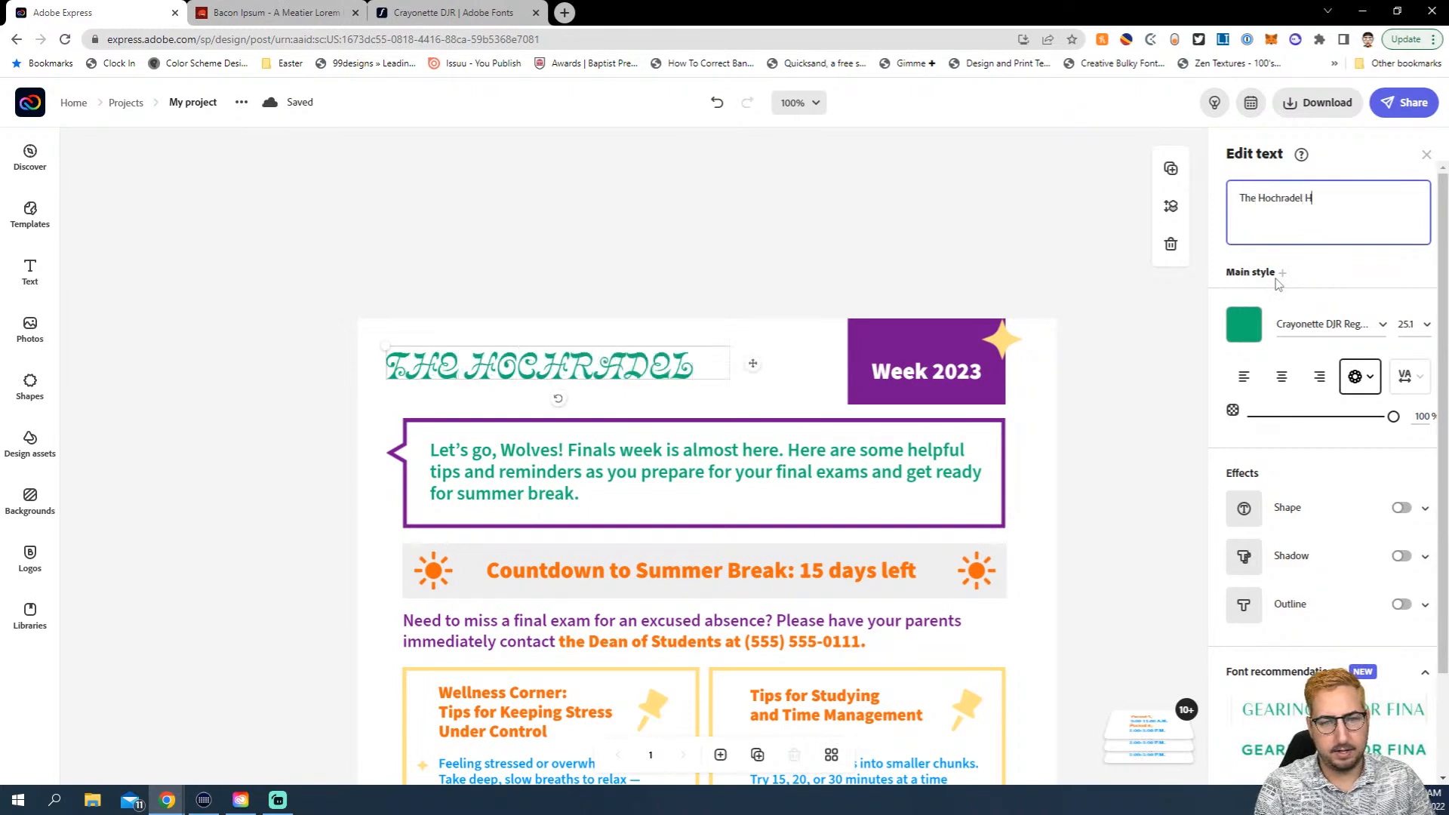
type("erald")
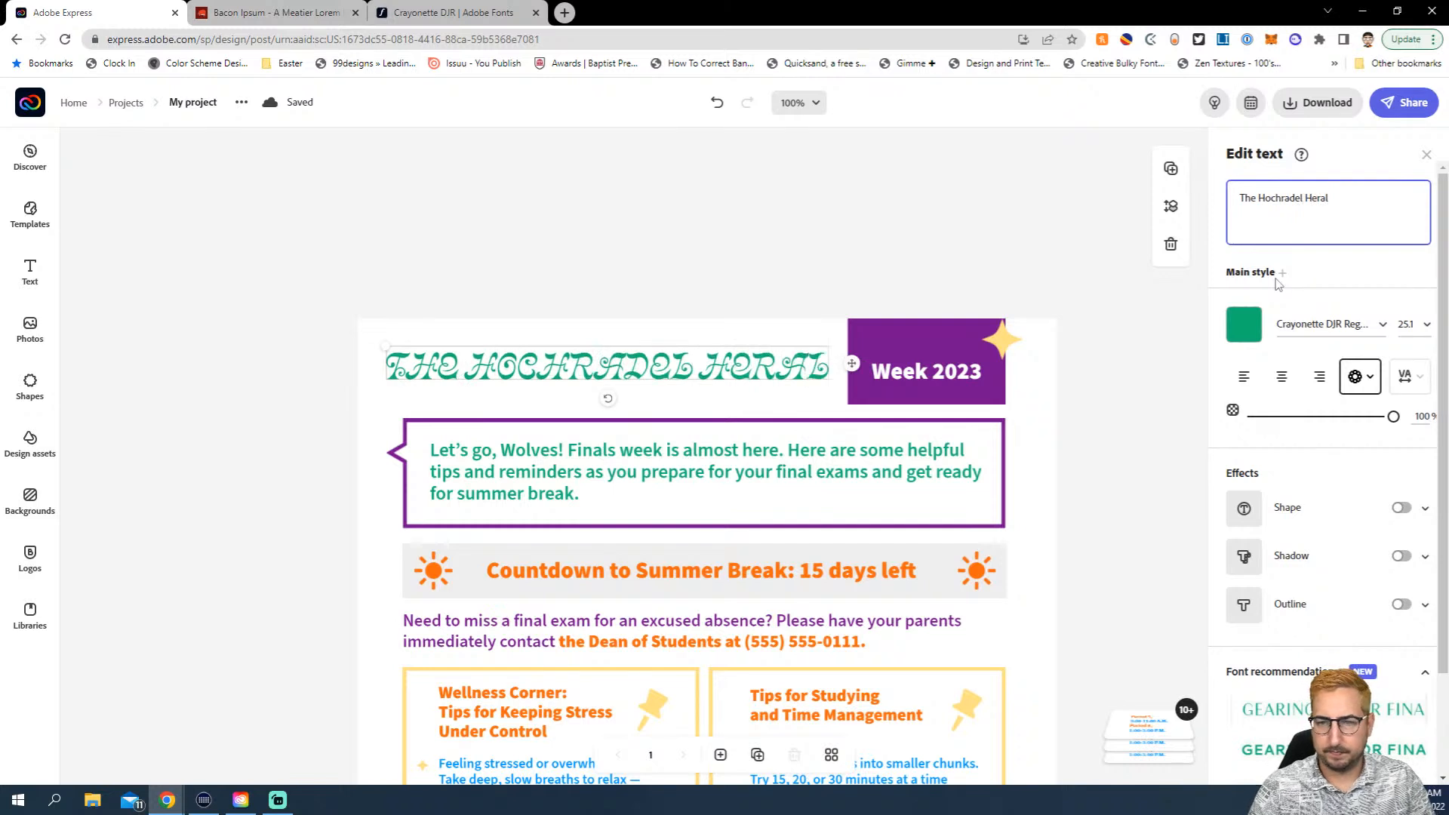
double_click(1273, 198)
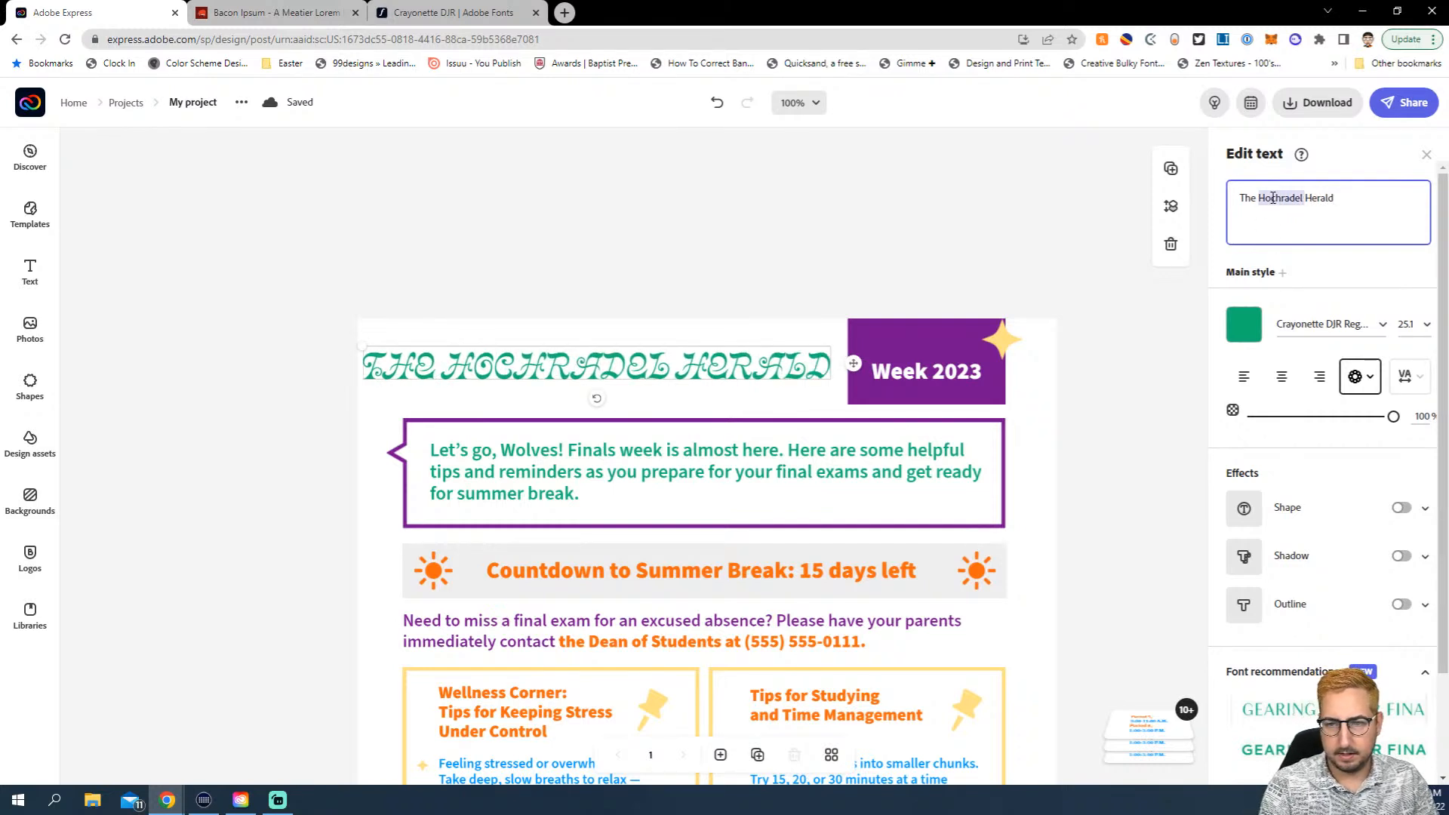
type("Hoch")
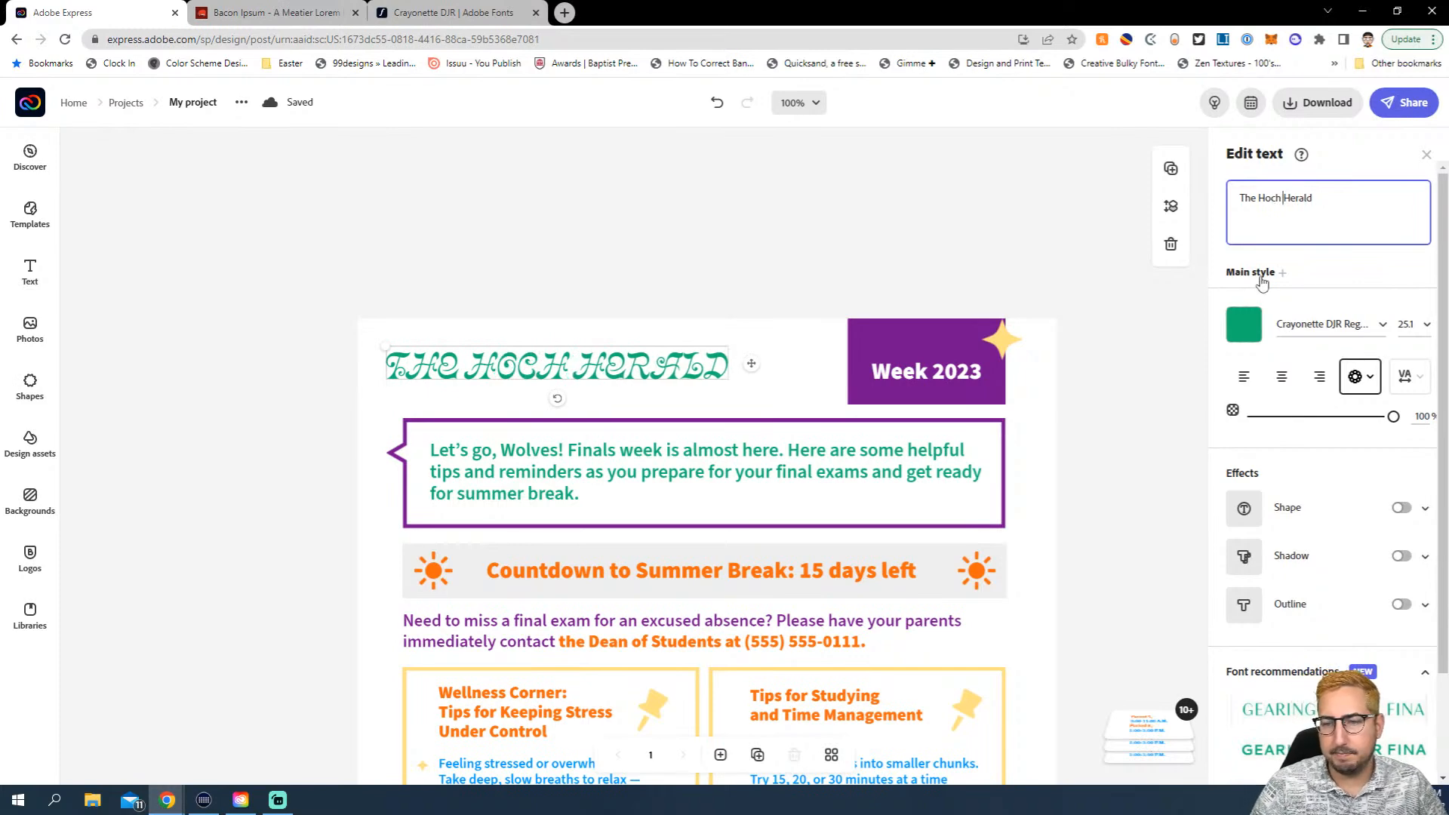
Try the circular Curved layout and a Grid layout on the "The Hoch Herald" title
left_click(1369, 381)
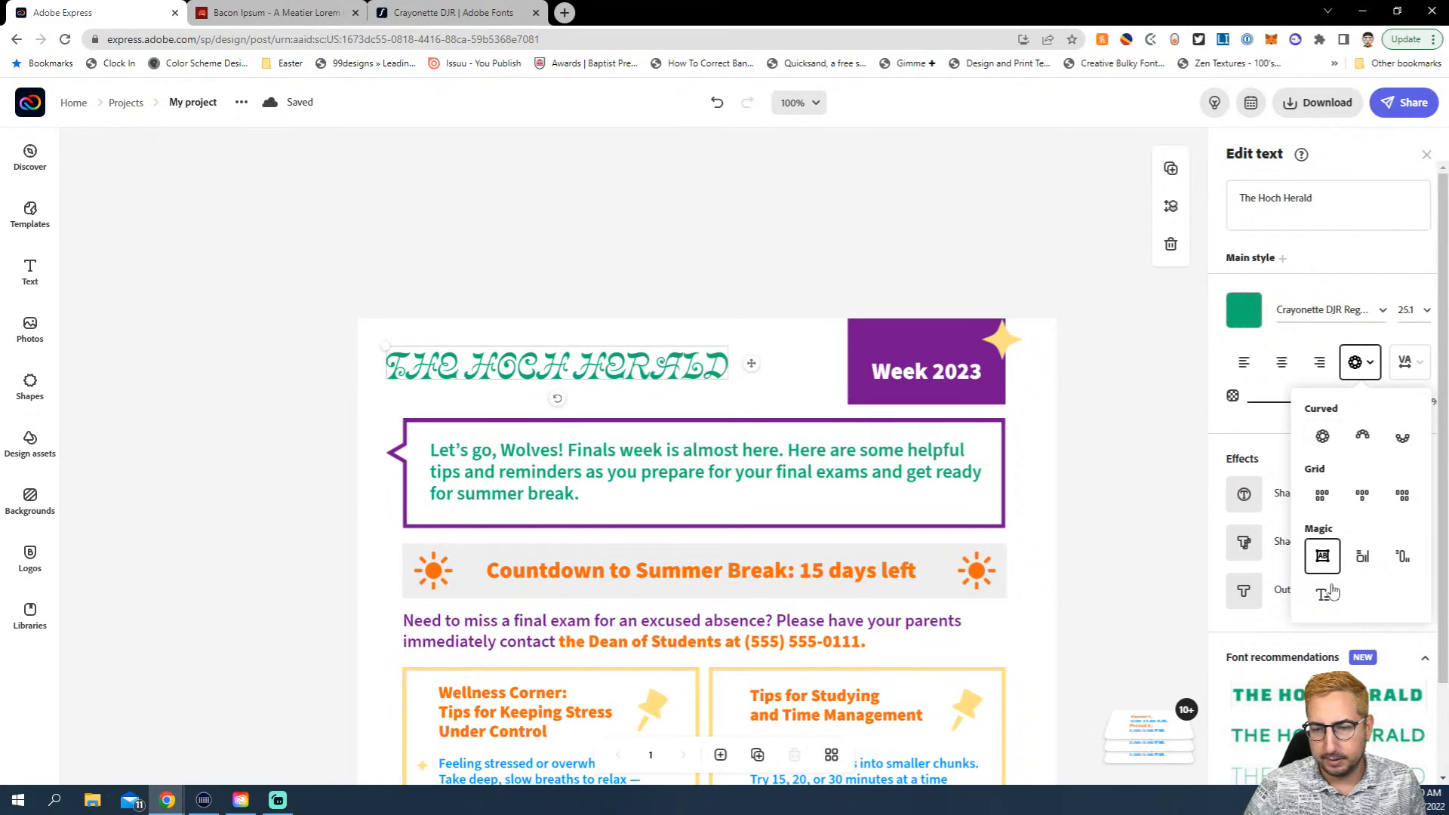
left_click(1369, 363)
left_click(1369, 364)
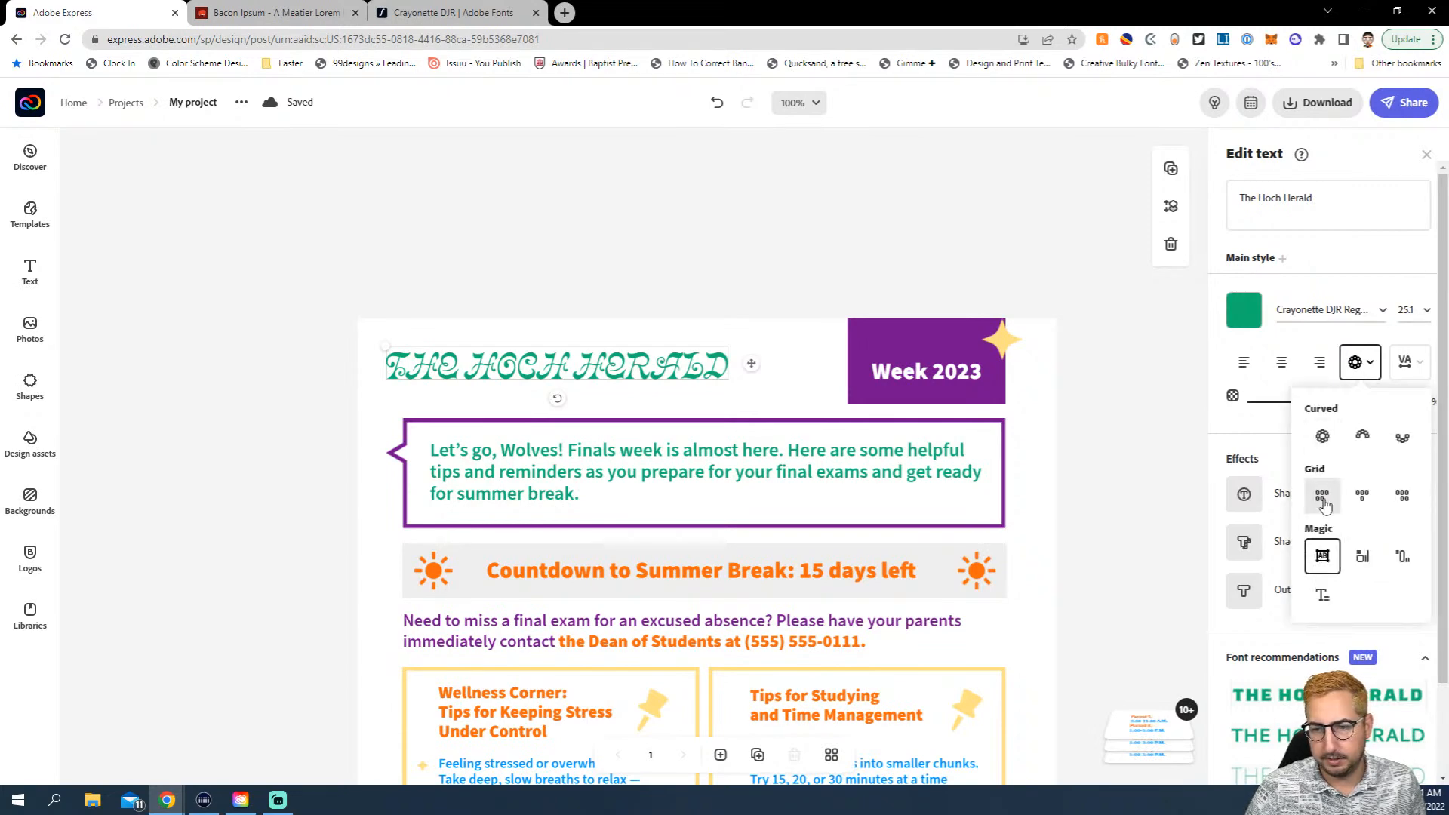
left_click(1319, 441)
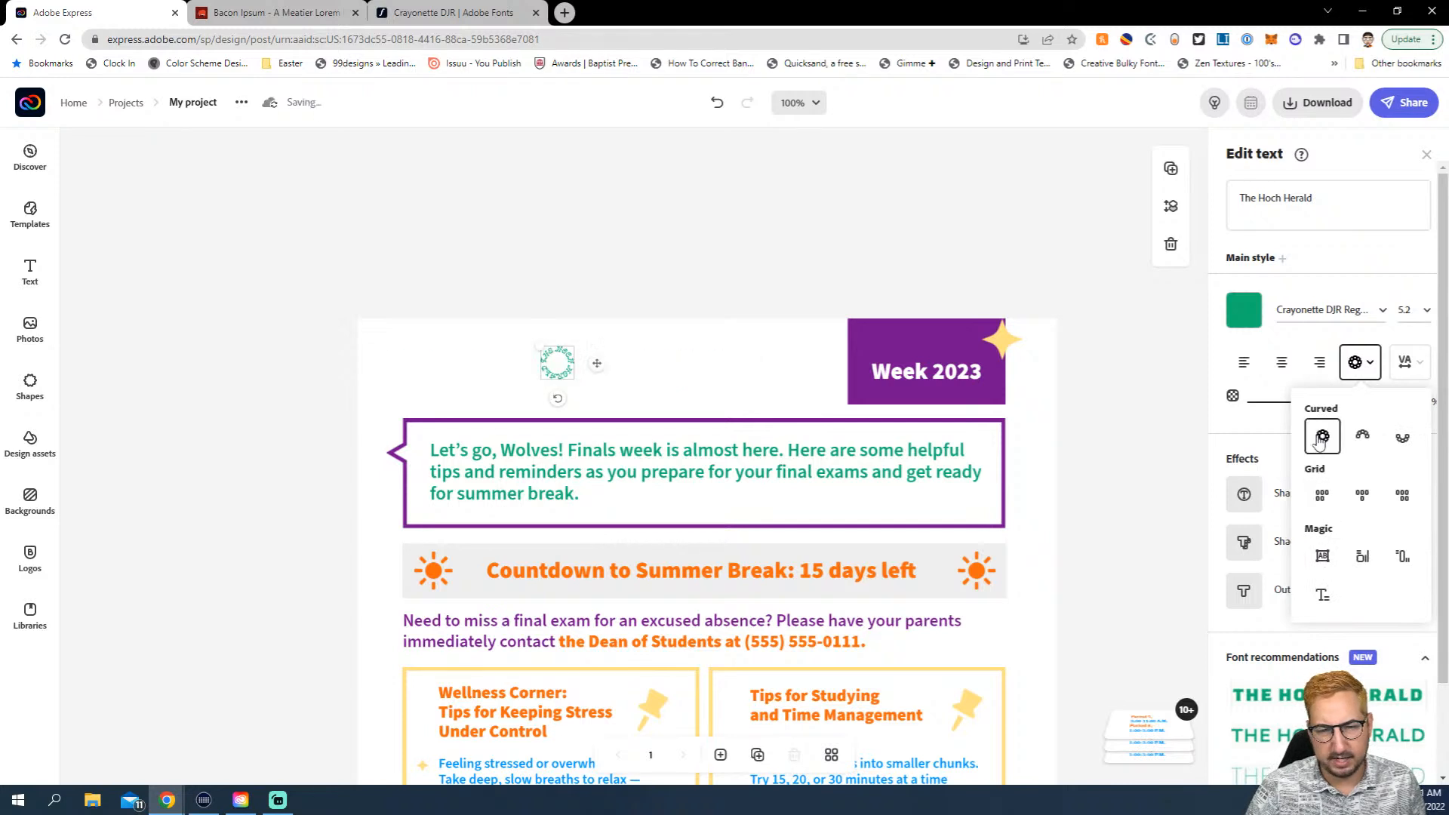
left_click(1362, 369)
left_click(1362, 368)
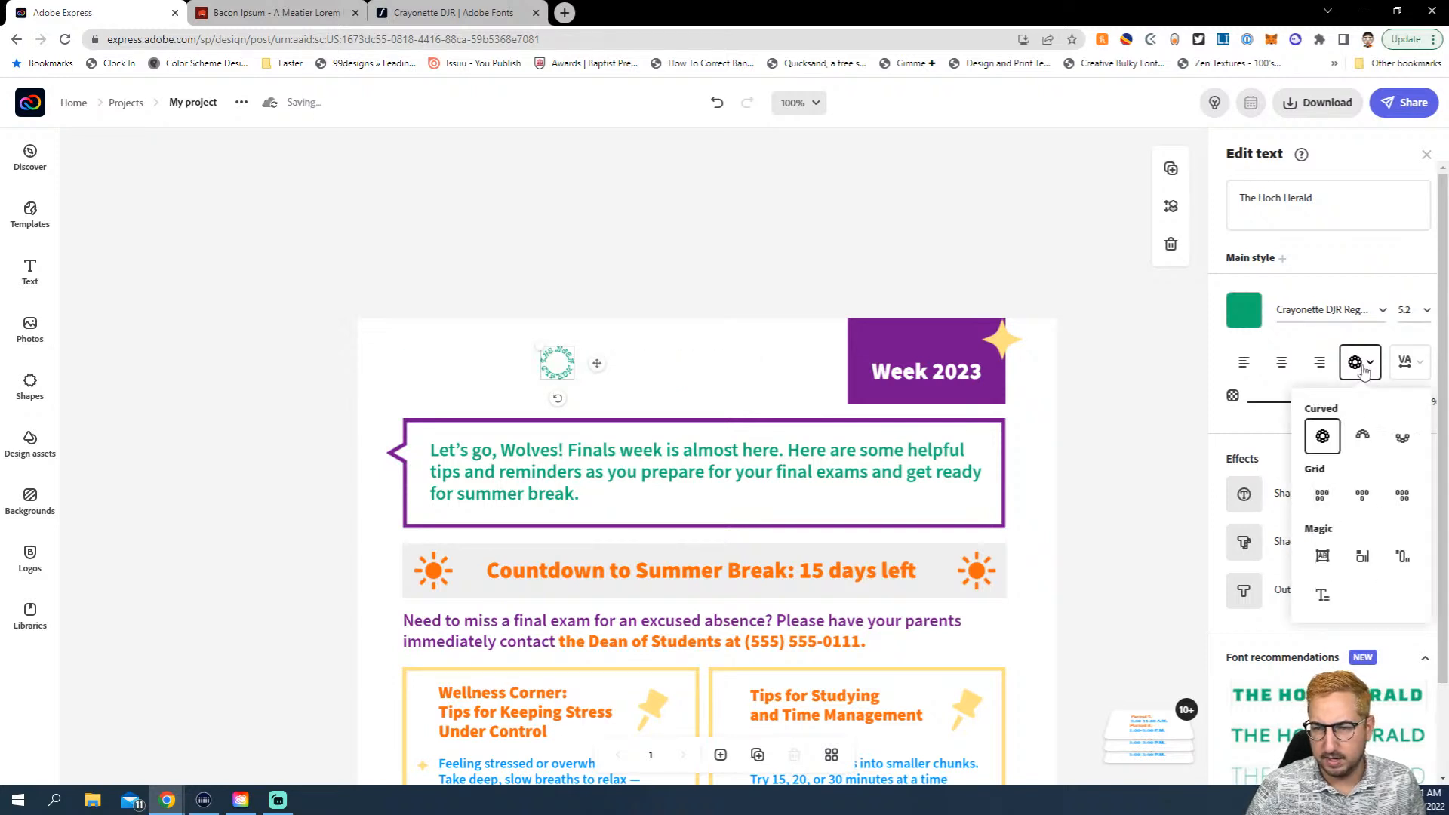
left_click(1322, 499)
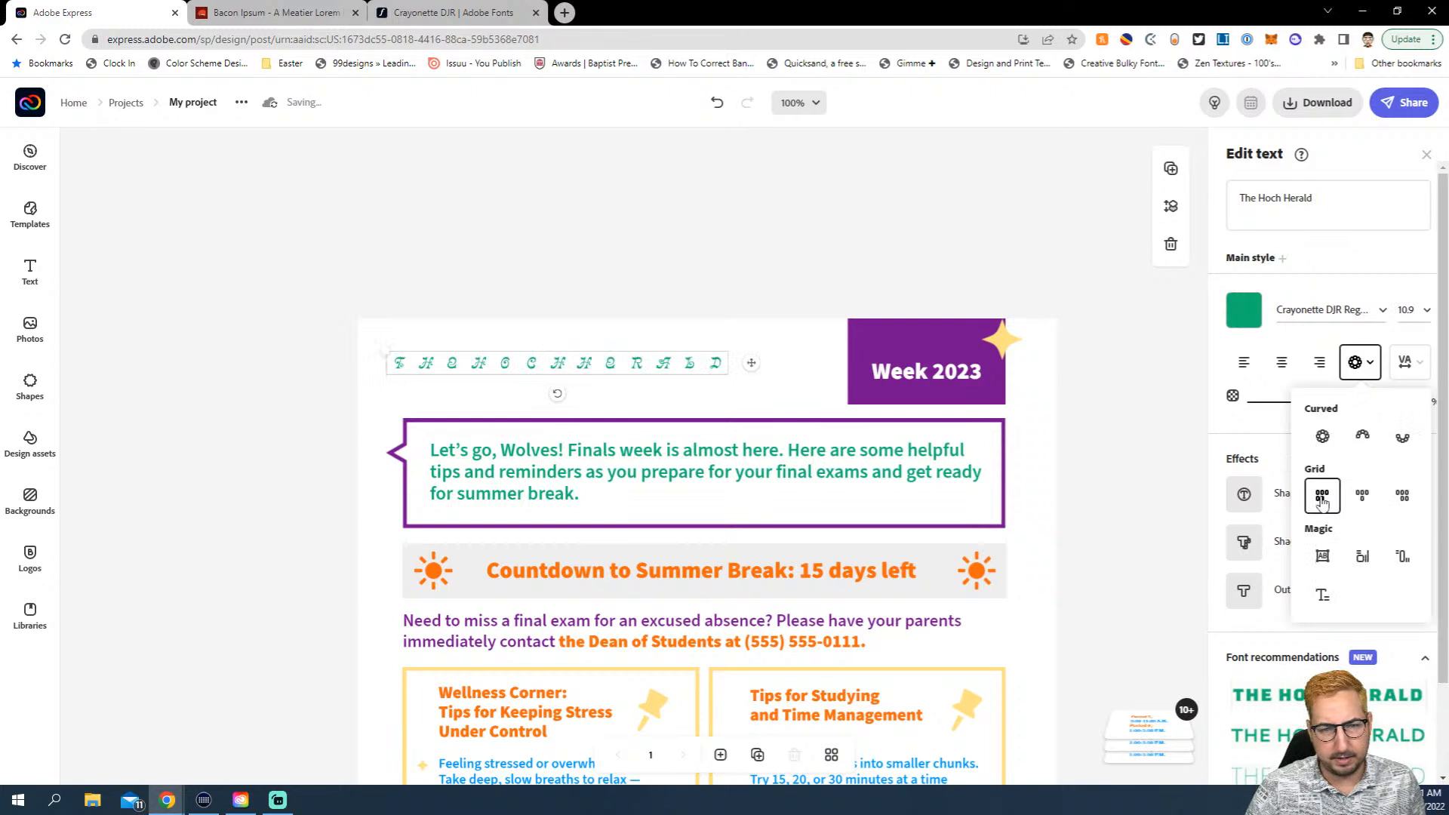
Apply the large-initial Magic layout to the title and enlarge it to a text size of about 31.4
left_click(1324, 596)
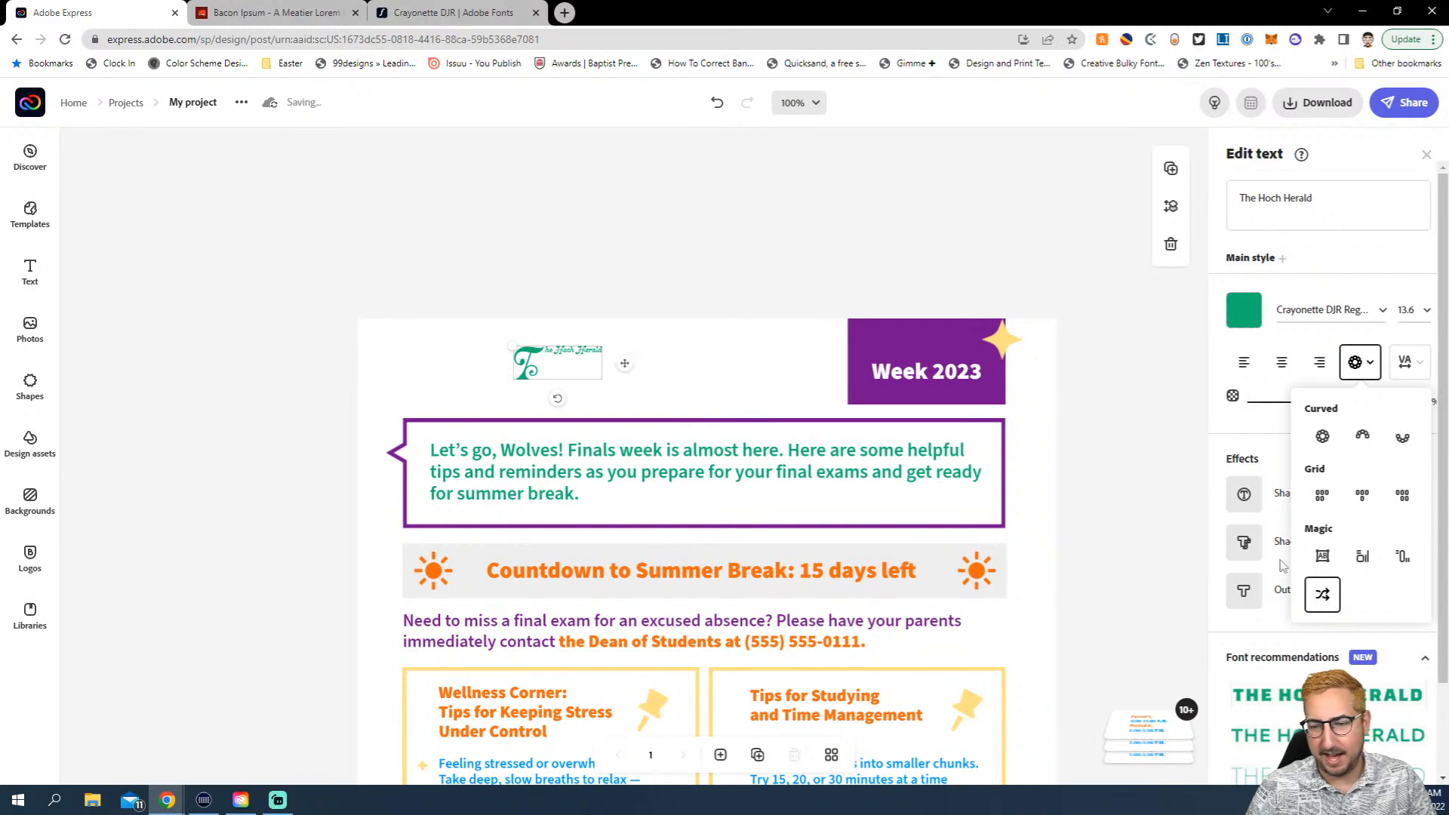
left_click_drag(514, 344, 510, 384)
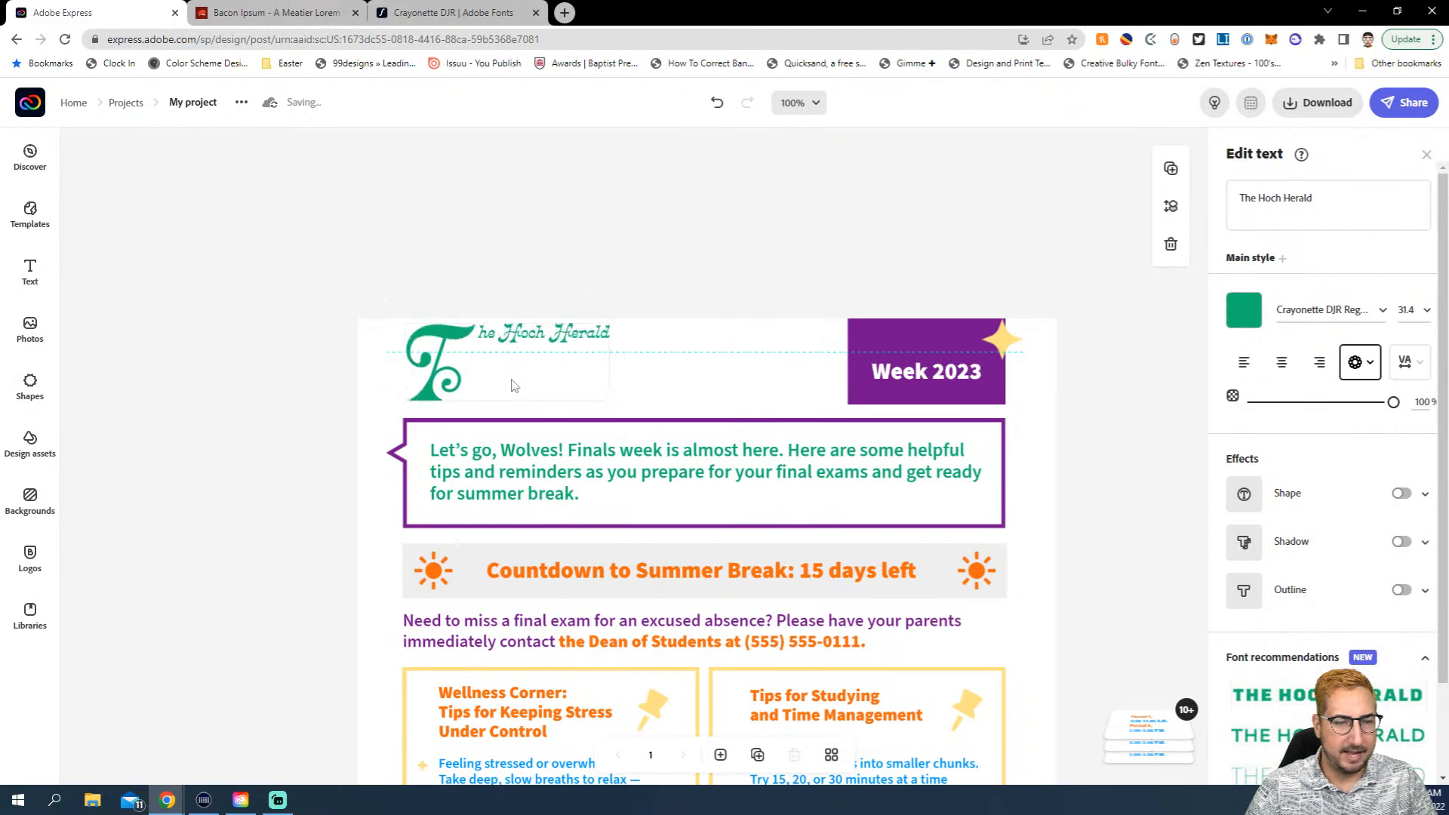
left_click_drag(1260, 198, 1200, 208)
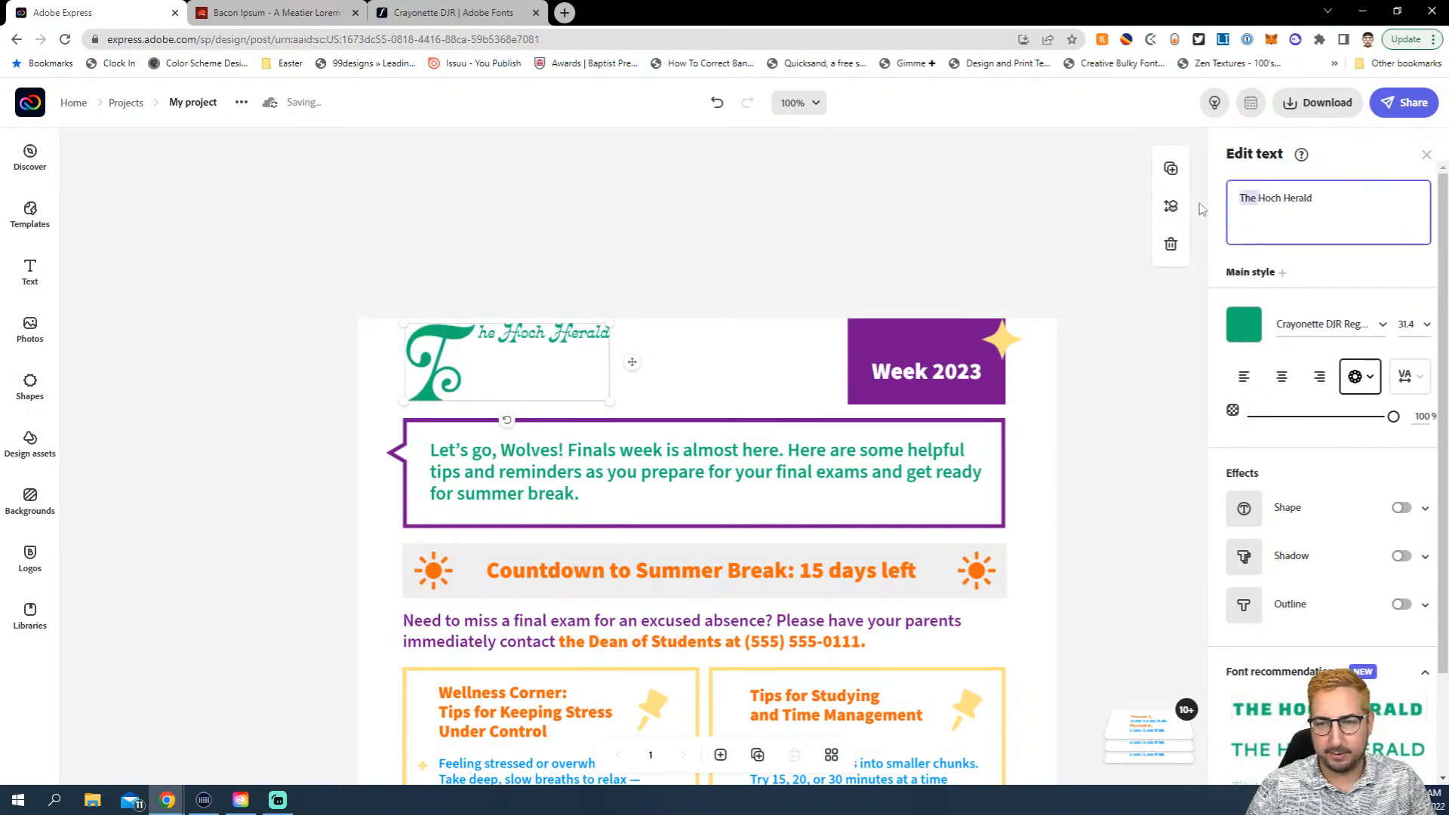
key("BackSpace")
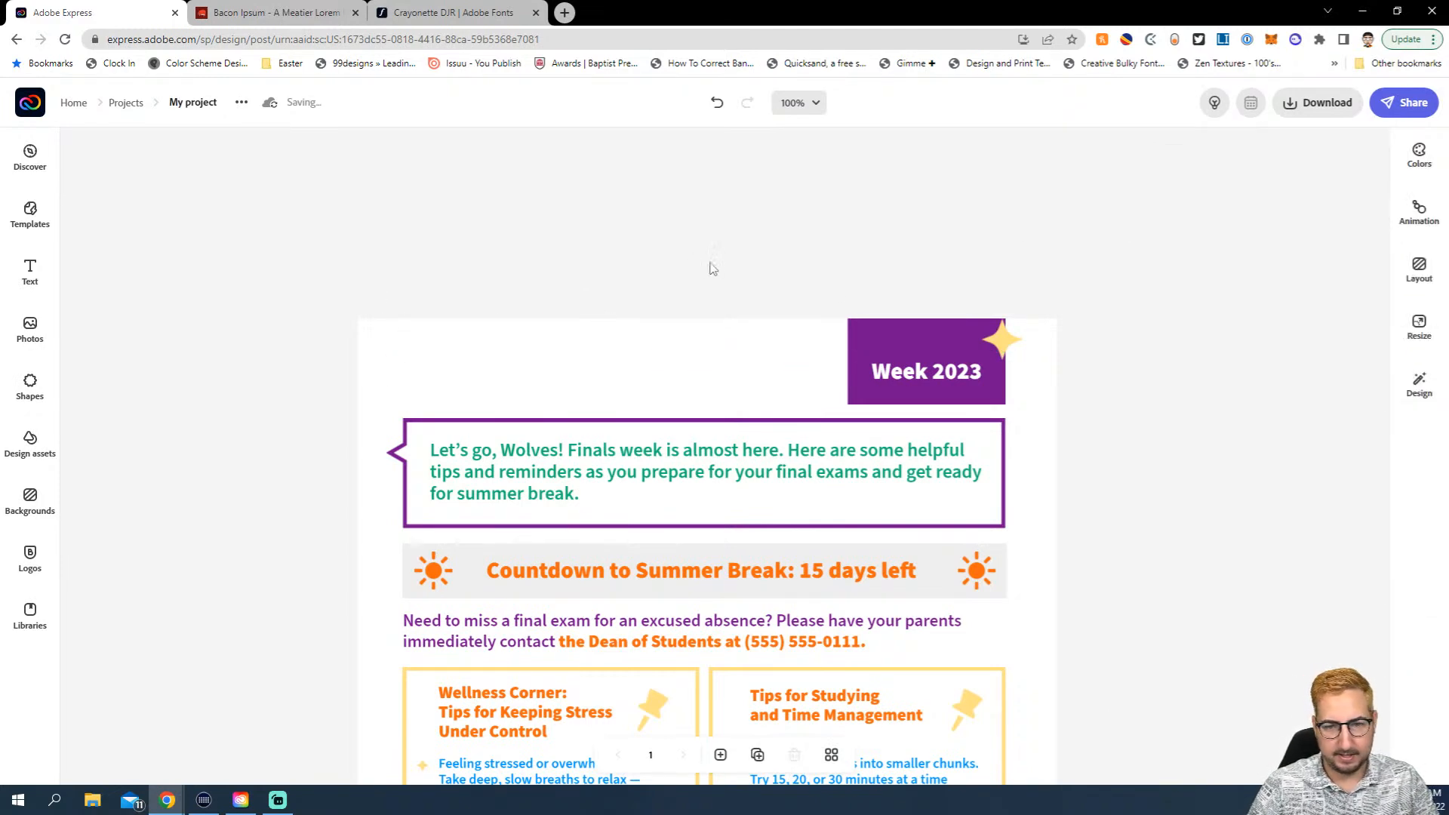
key("ctrl+z")
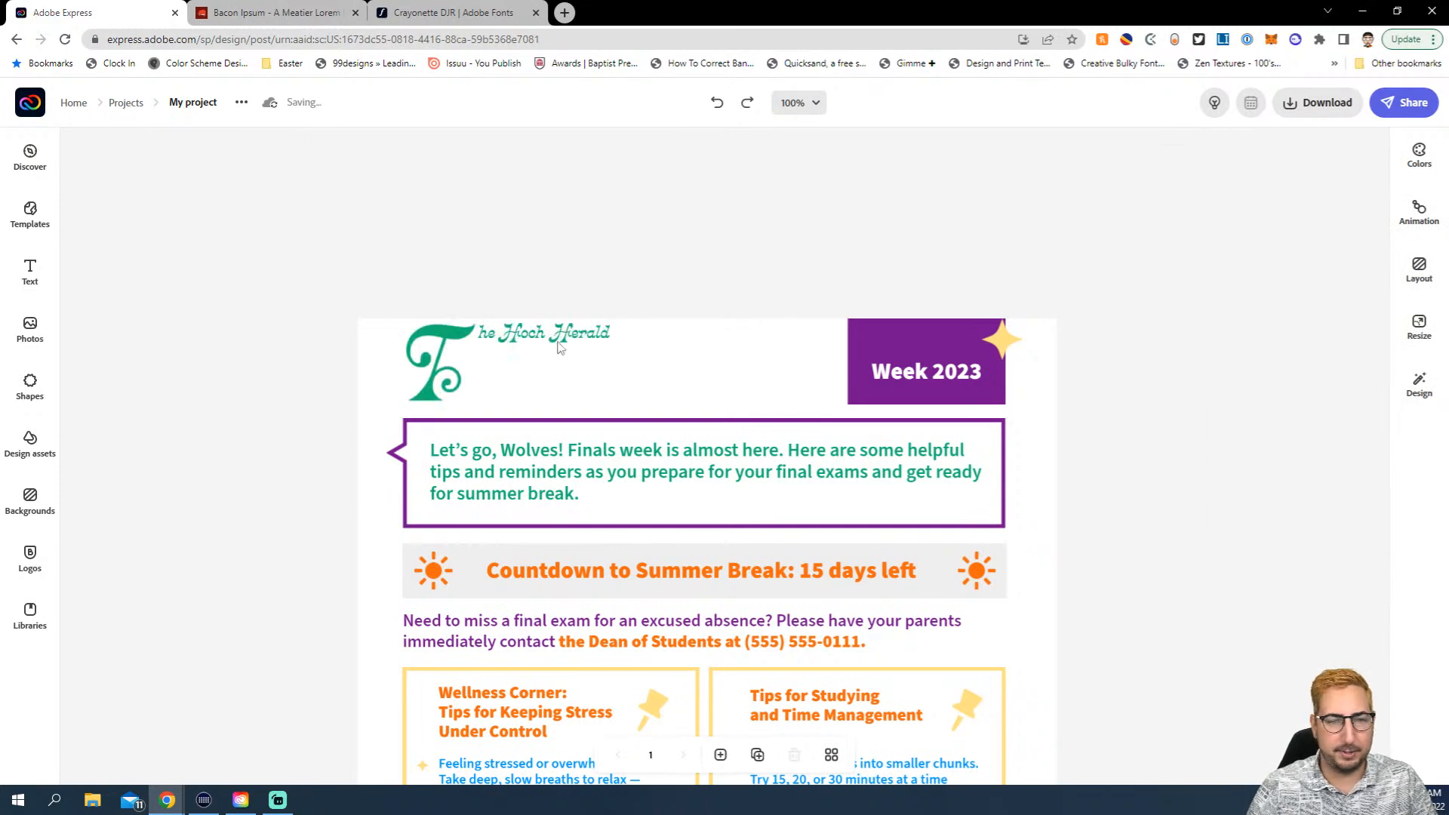
Shorten the title text to "Hoch Herald" and align it with the left edge of the purple speech box below
left_click(559, 347)
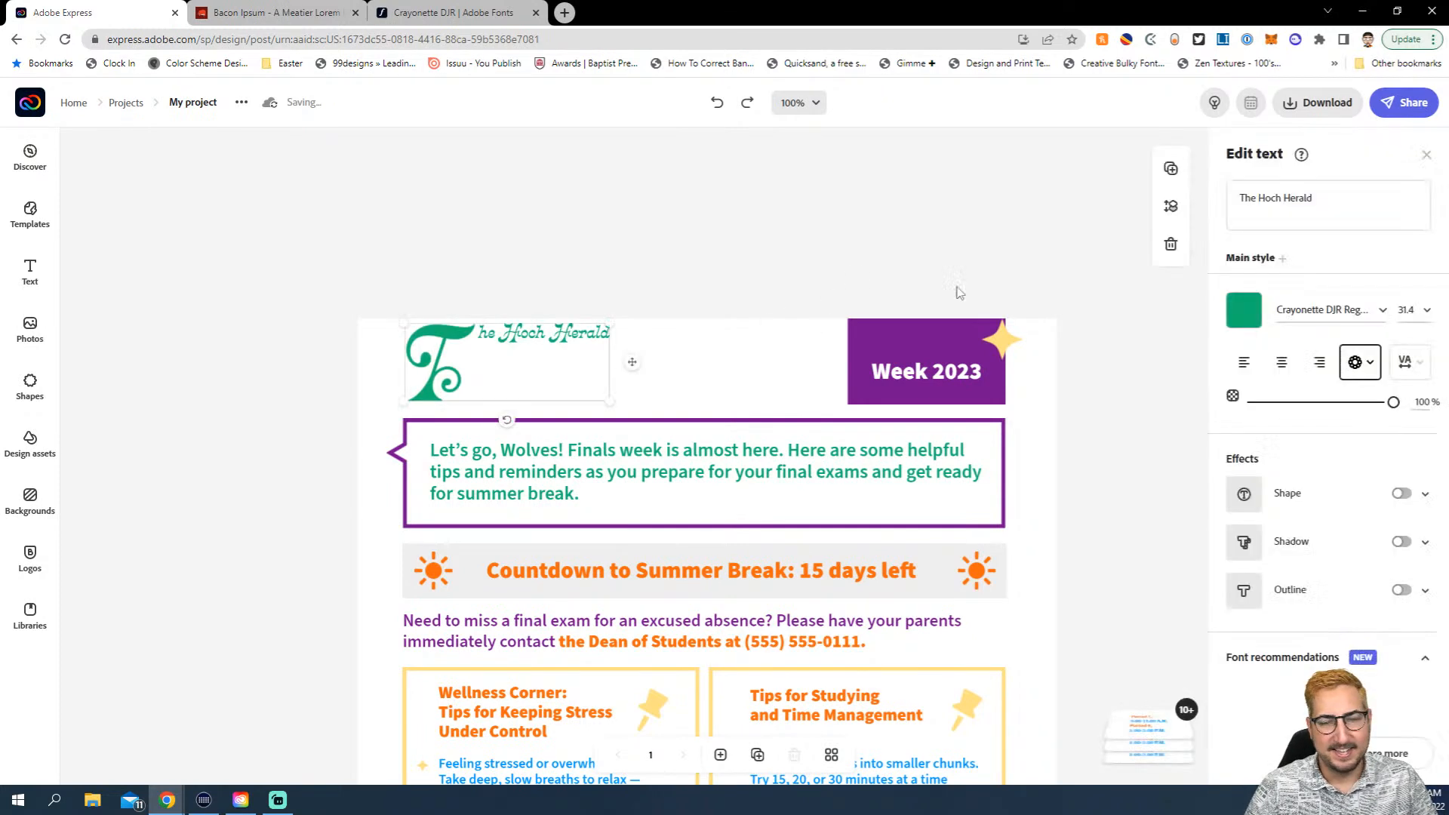
left_click(1258, 198)
key("BackSpace")
key("BackSpace")
key("BackSpace")
key("BackSpace")
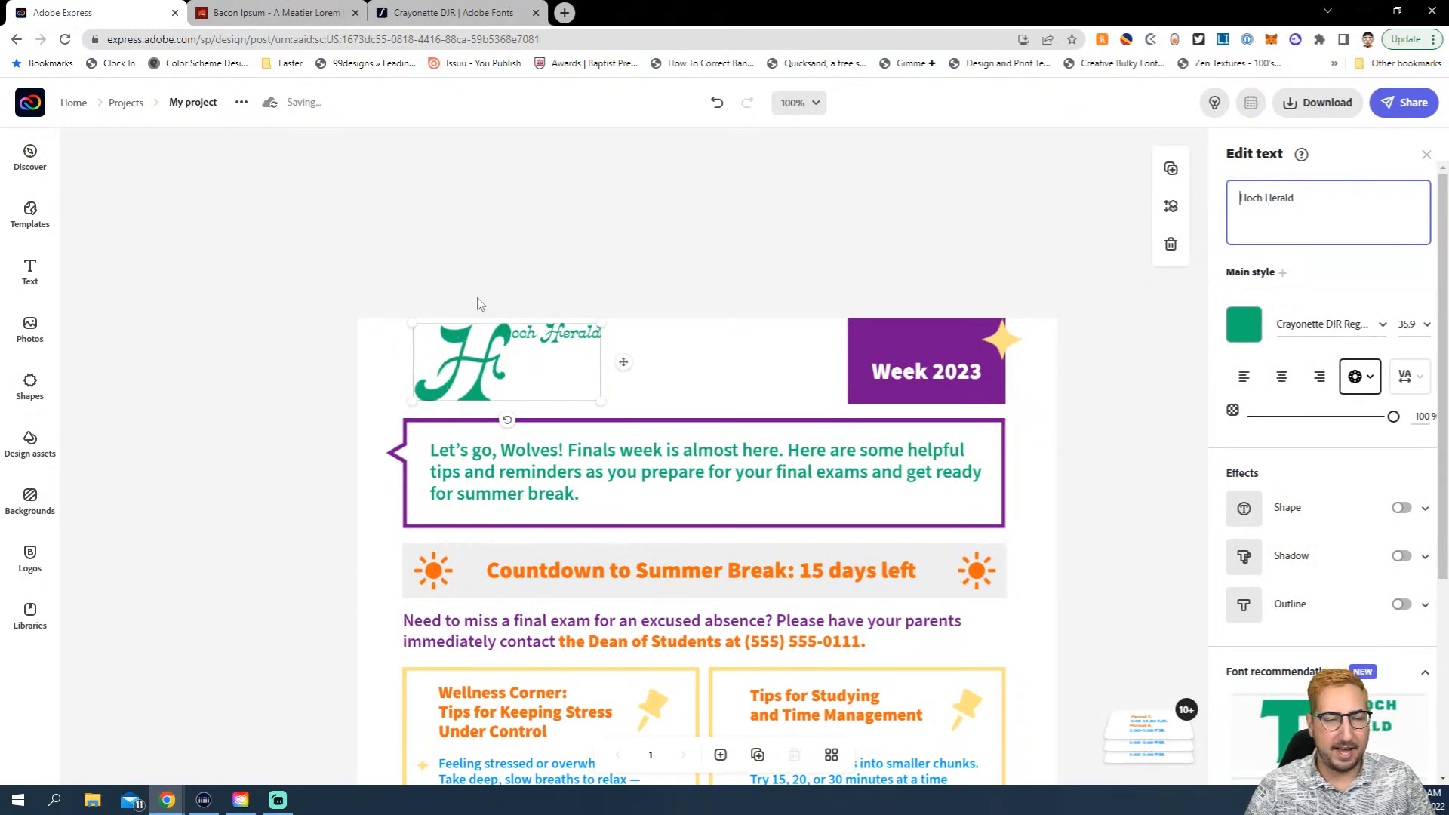
left_click(593, 311)
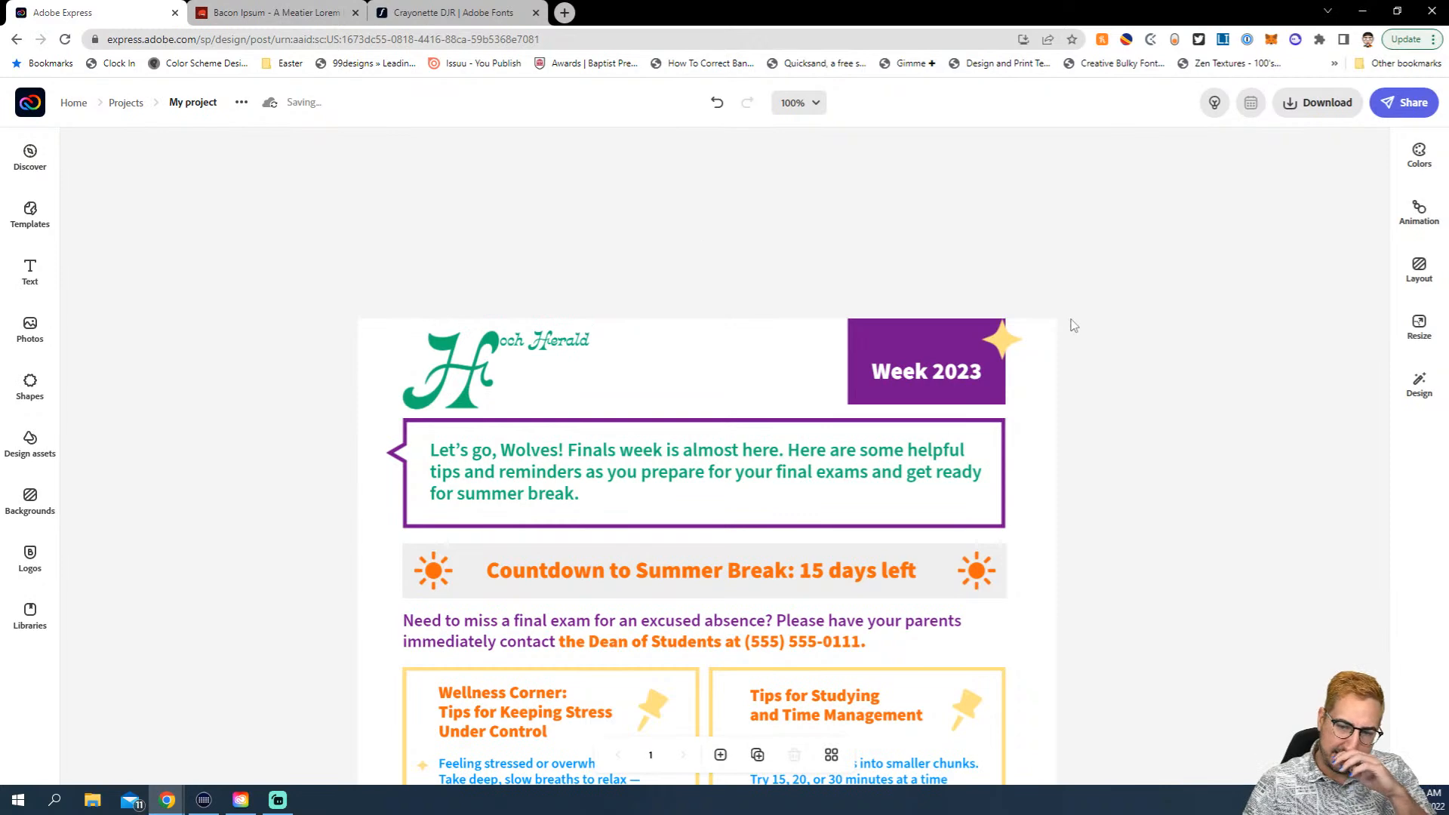
Delete the whole "Tips for Studying and Time Management" box with its heading, pushpin, bullets and text
scroll(1074, 325, "down", 5)
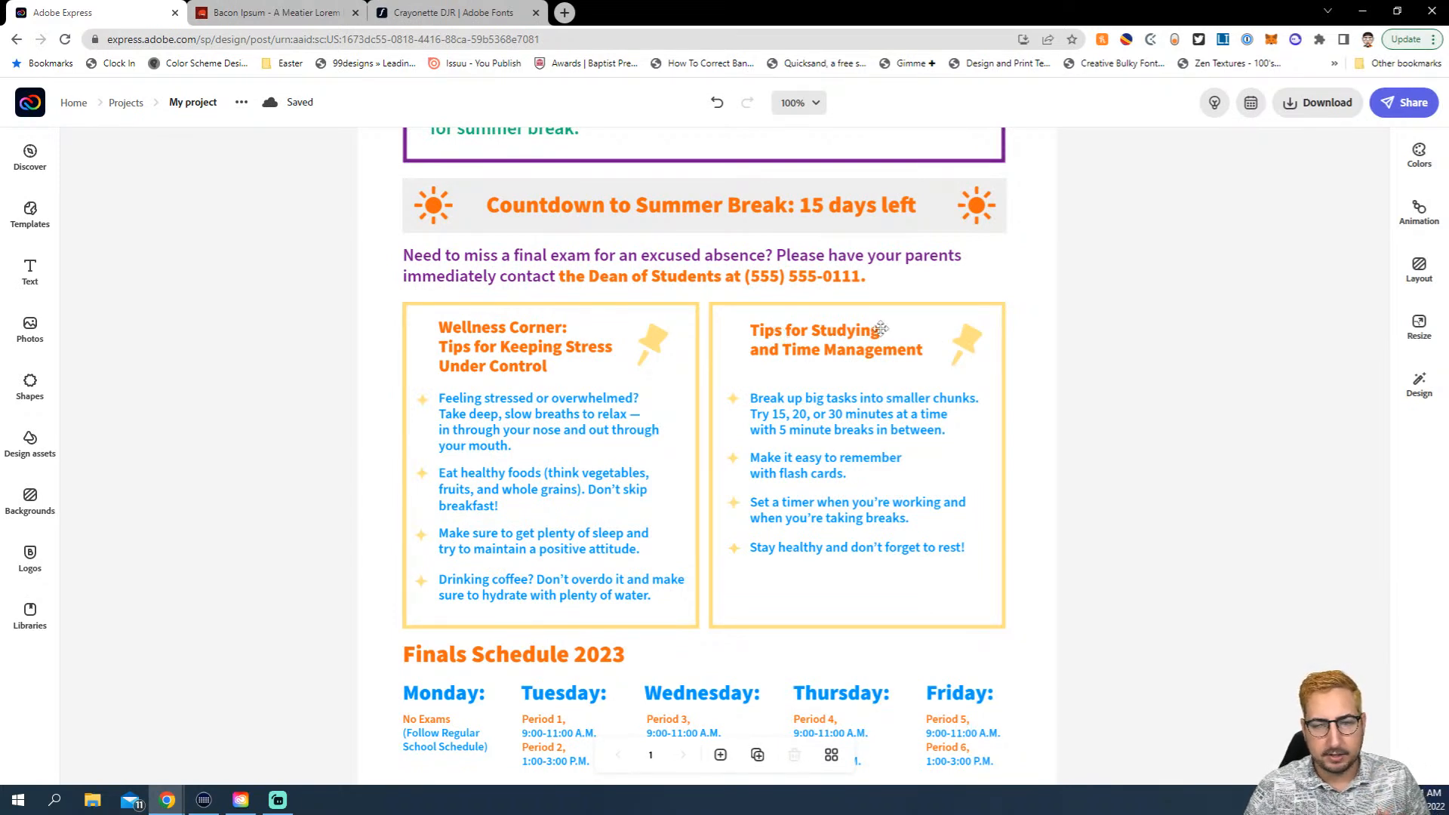
left_click(856, 335)
left_click_drag(1021, 310, 732, 621)
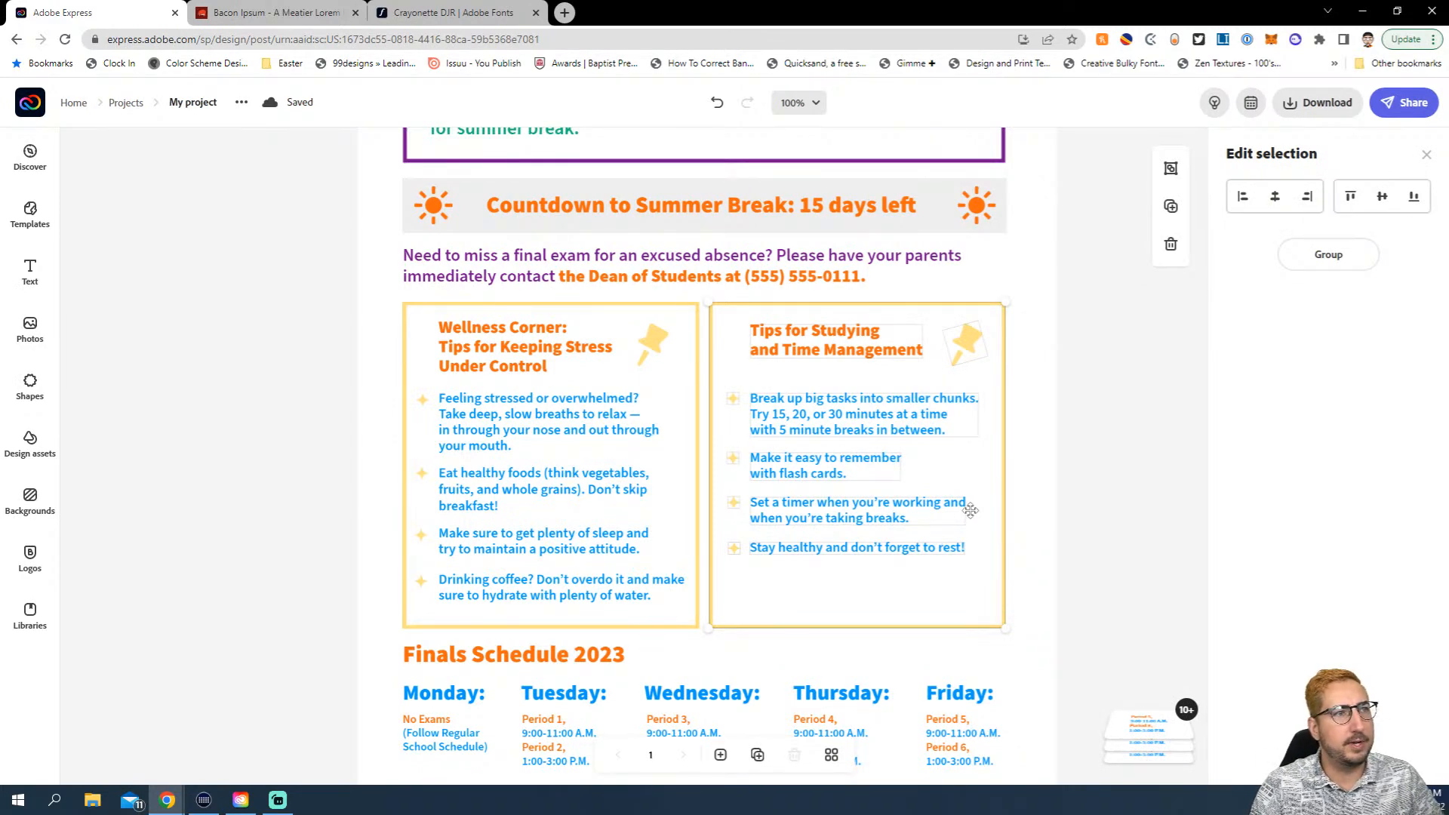
key("Delete")
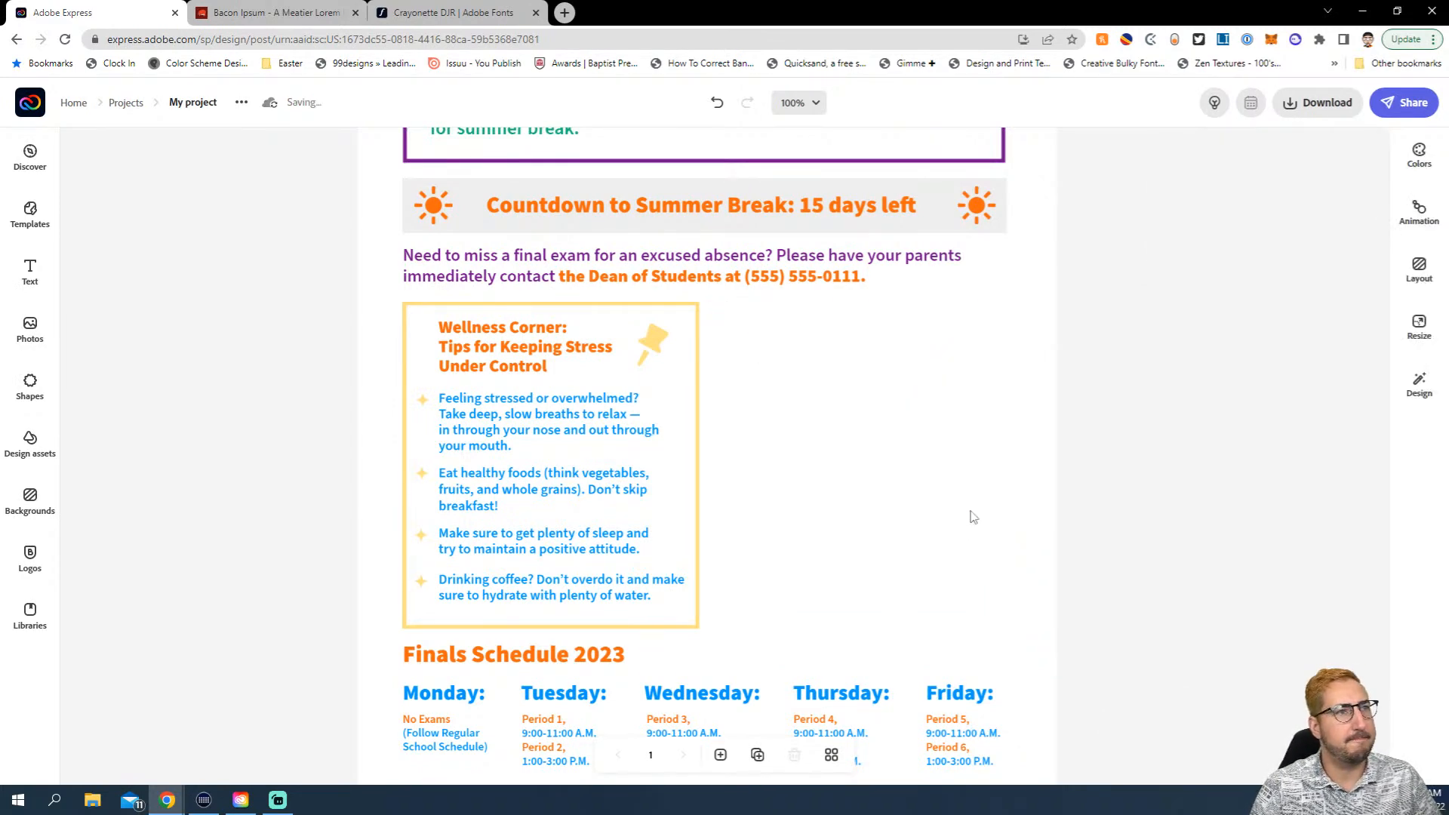
Switch the "Hoch Herald" title to plain left alignment and enlarge it on one line to a text size of about 60.2
scroll(938, 414, "up", 6)
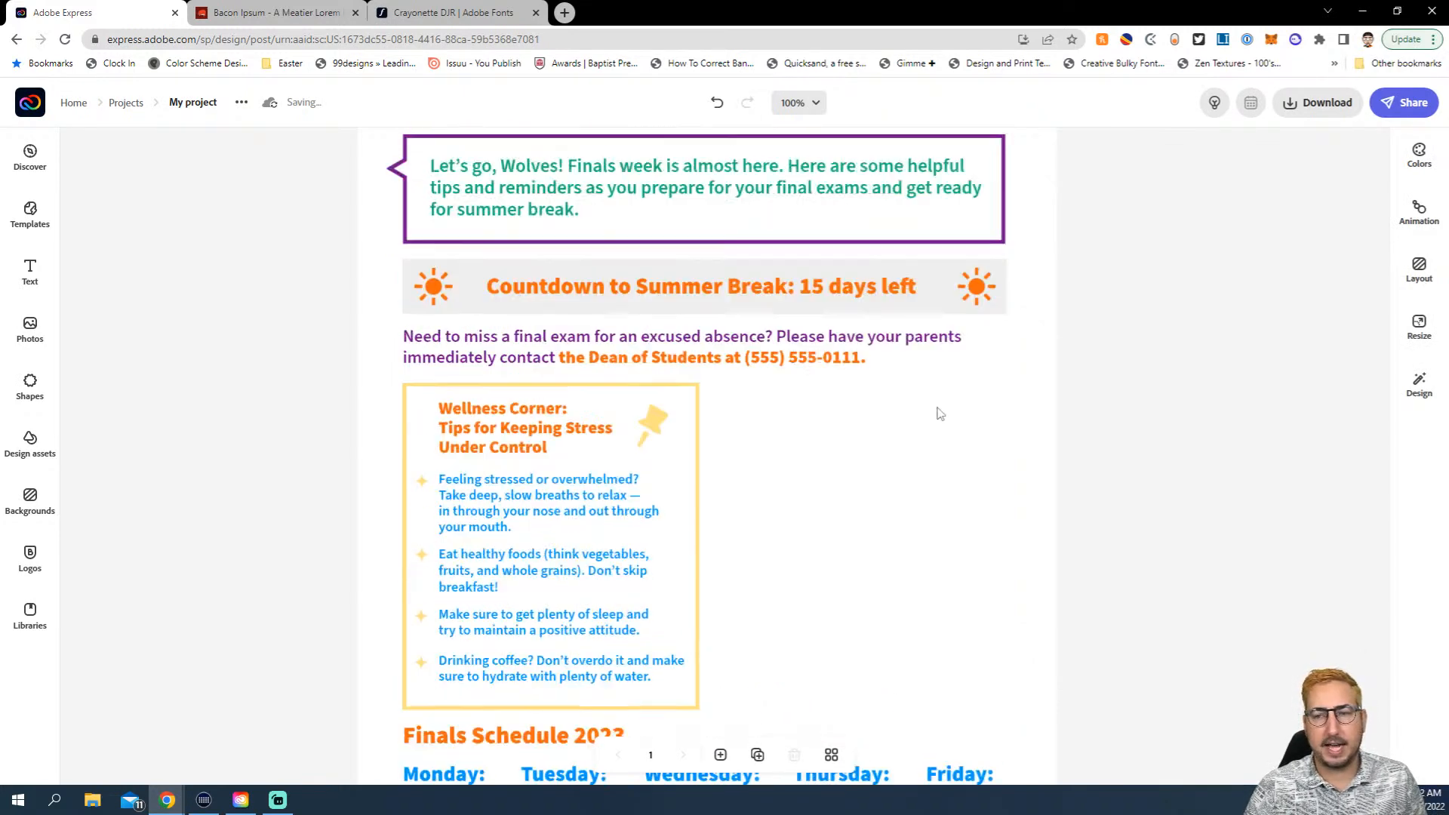
scroll(528, 378, "down", 3)
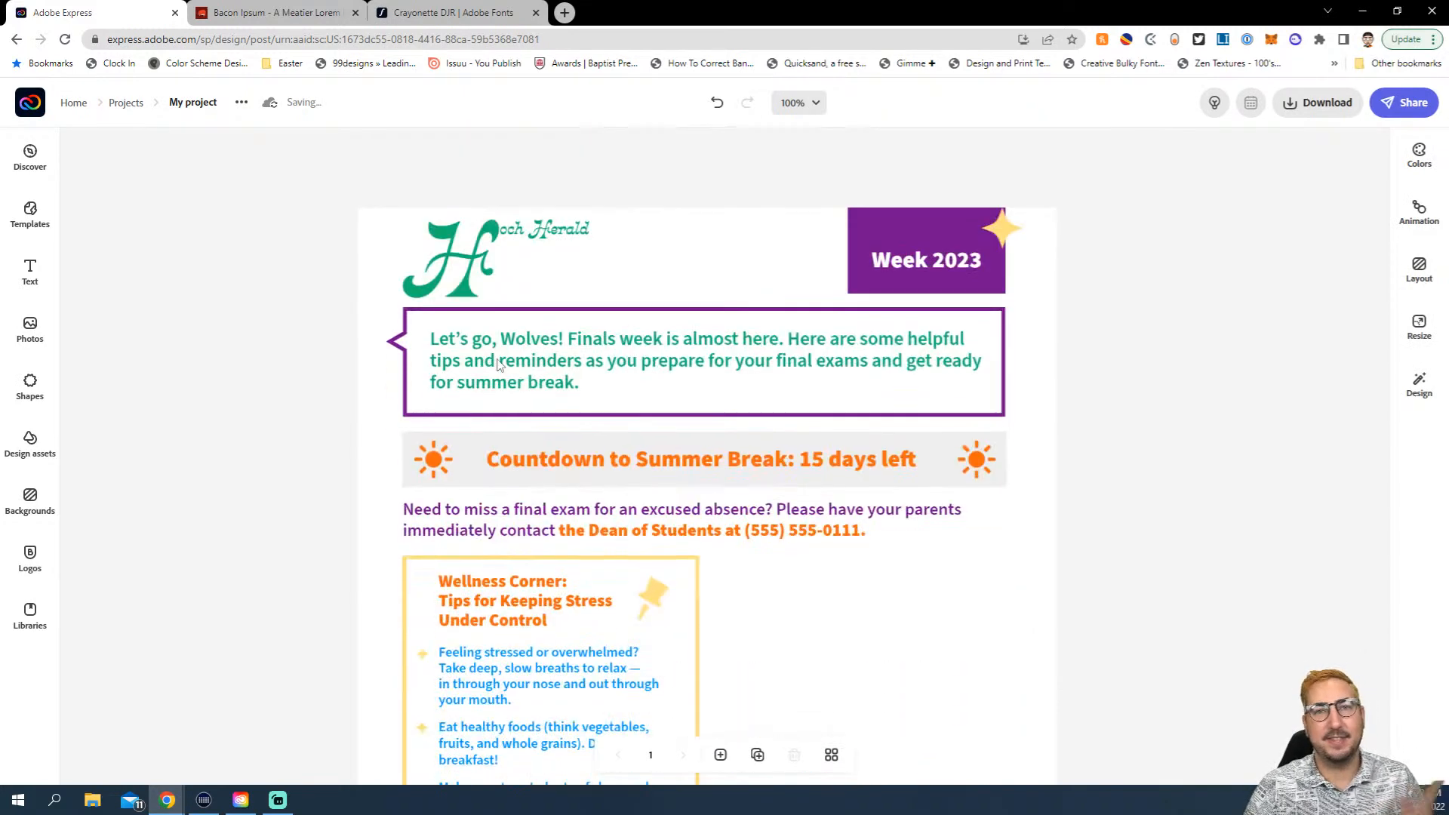
scroll(486, 244, "down", 1)
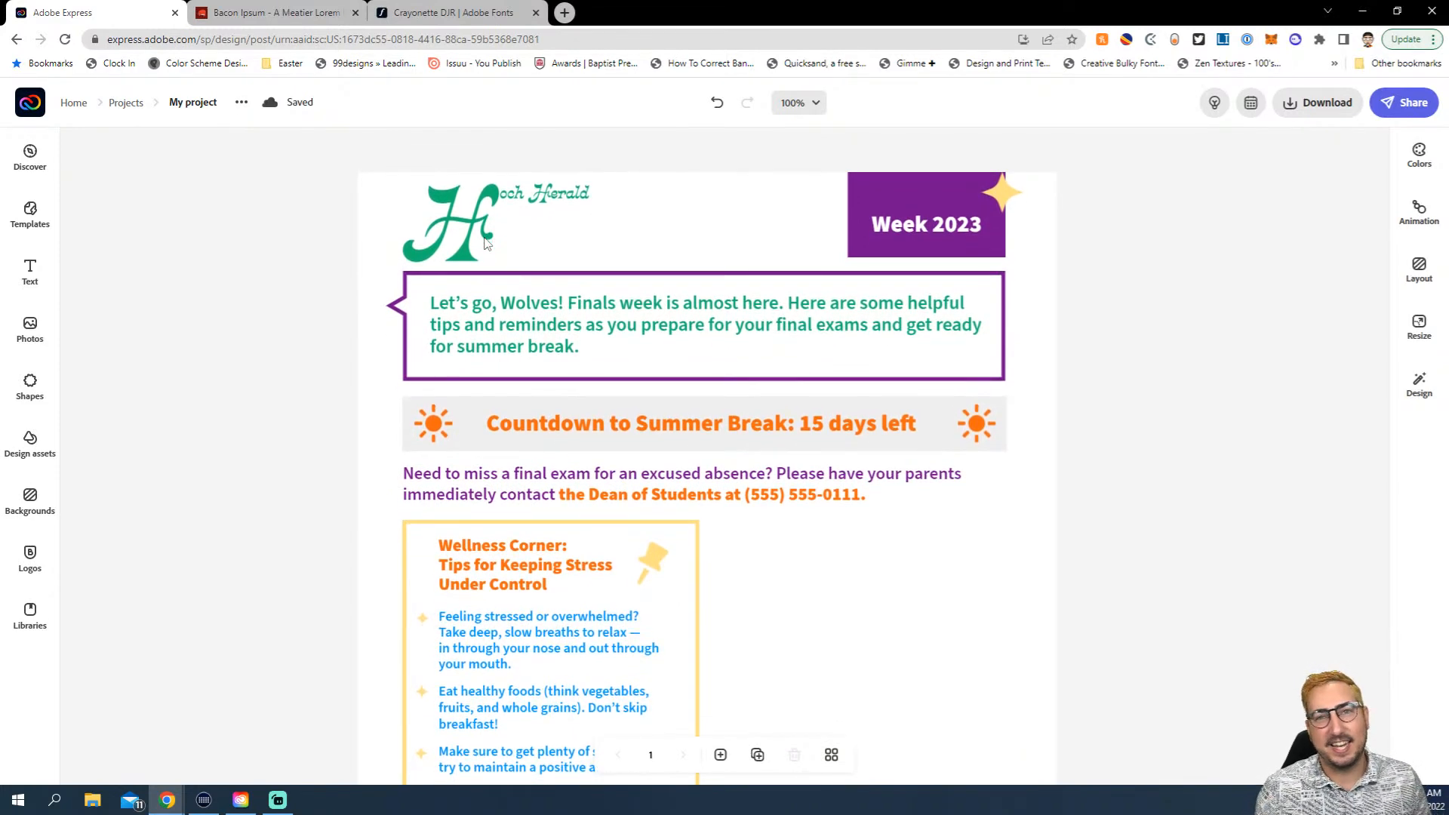
left_click(486, 244)
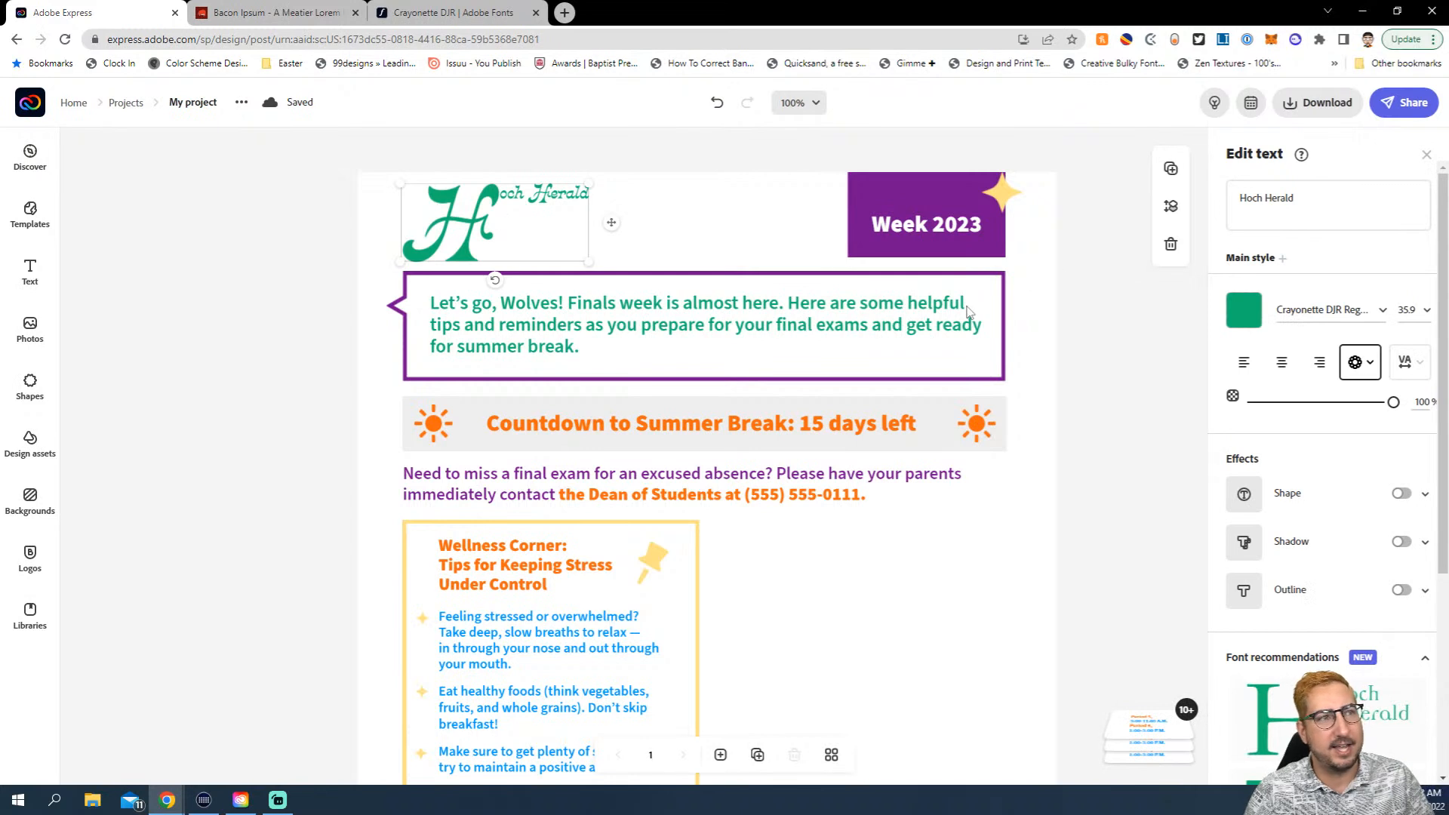
left_click(1245, 363)
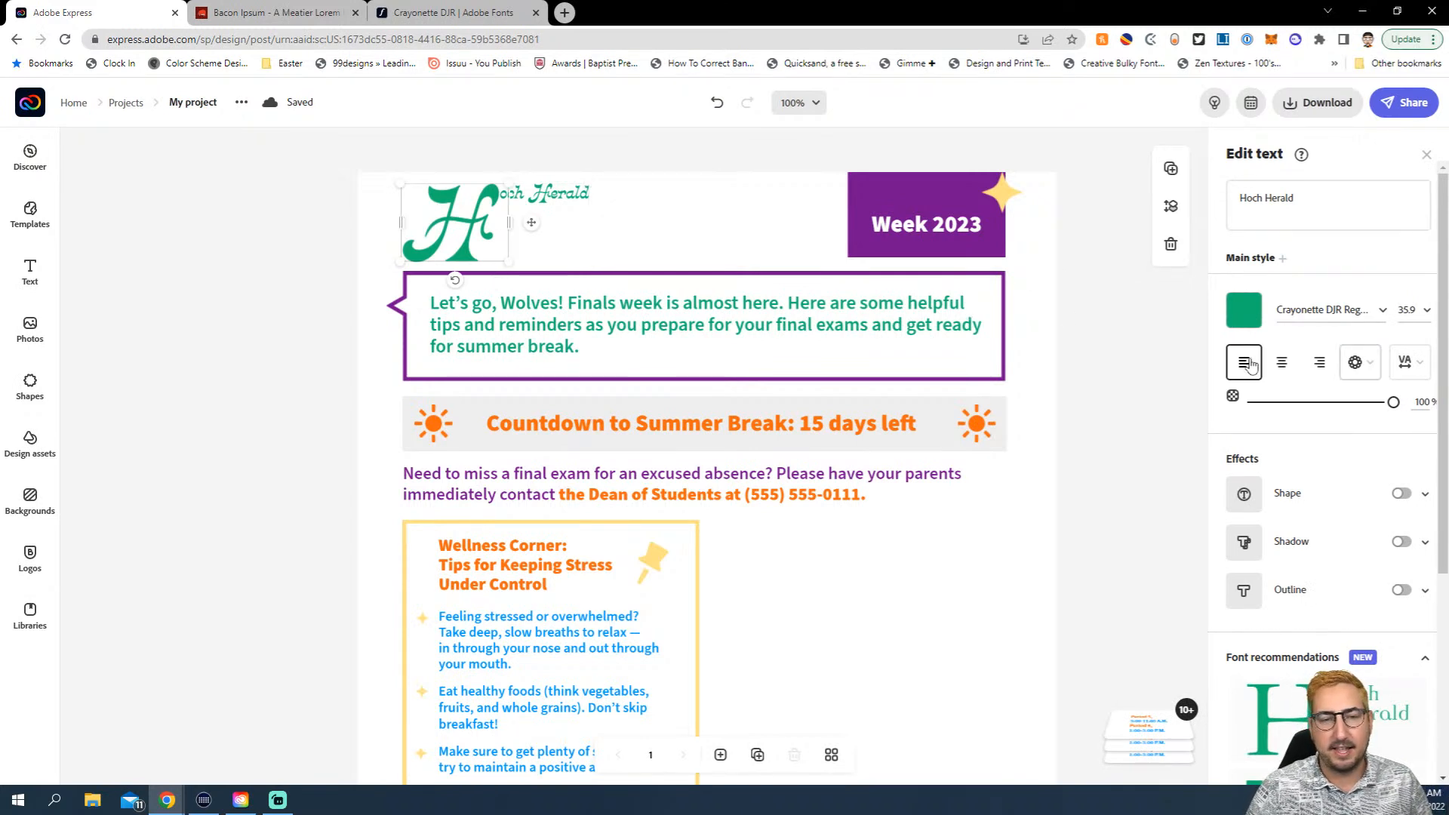
left_click_drag(509, 224, 743, 214)
left_click_drag(601, 219, 703, 236)
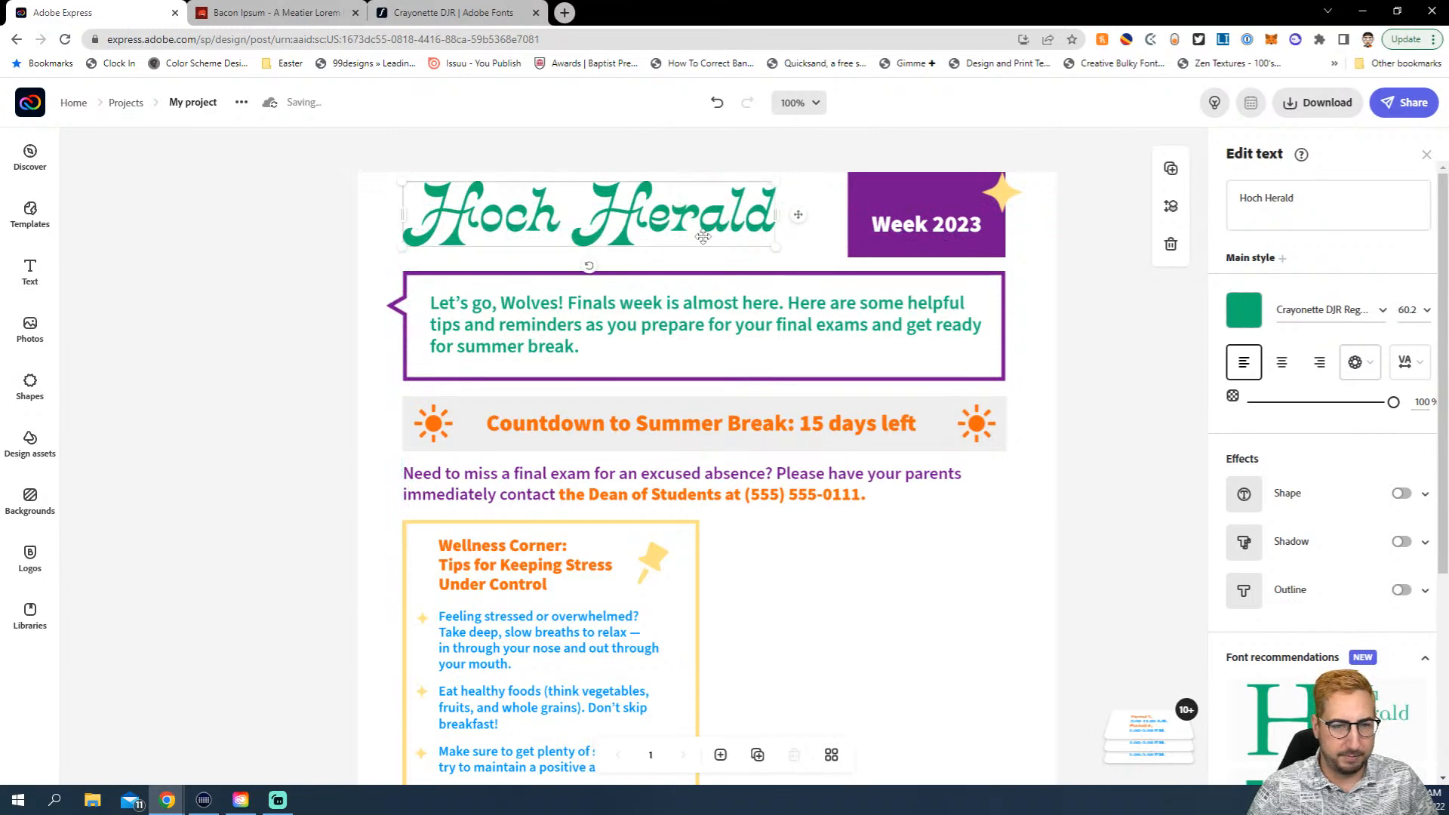
Nudge the "Hoch Herald" title down slightly so it lines up with the purple "Week 2023" box, and deselect it
key("Down")
key("Down")
key("Down")
key("Down")
key("Down")
key("Down")
key("Down")
key("Down")
key("Down")
key("Down")
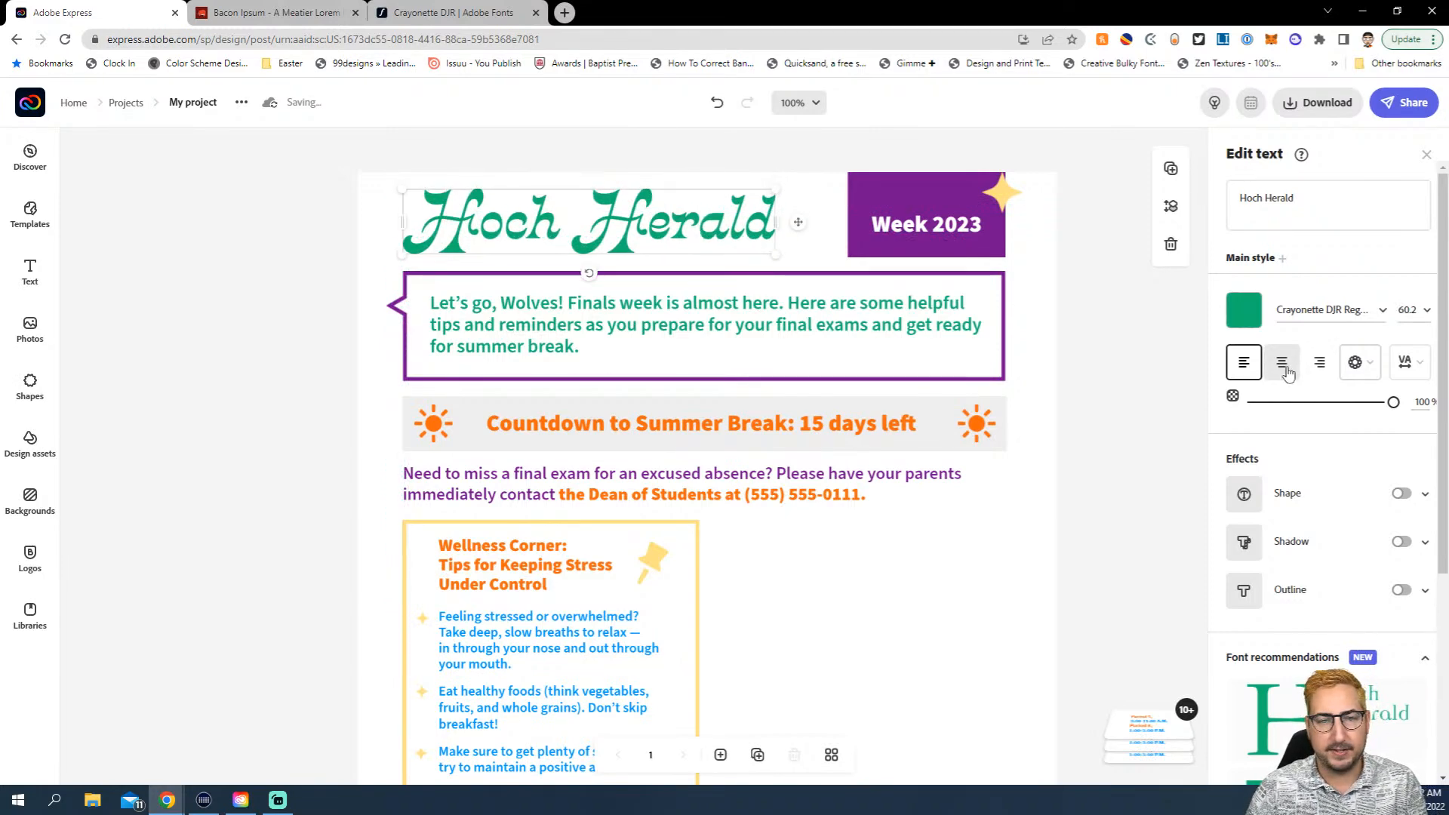
left_click(1092, 327)
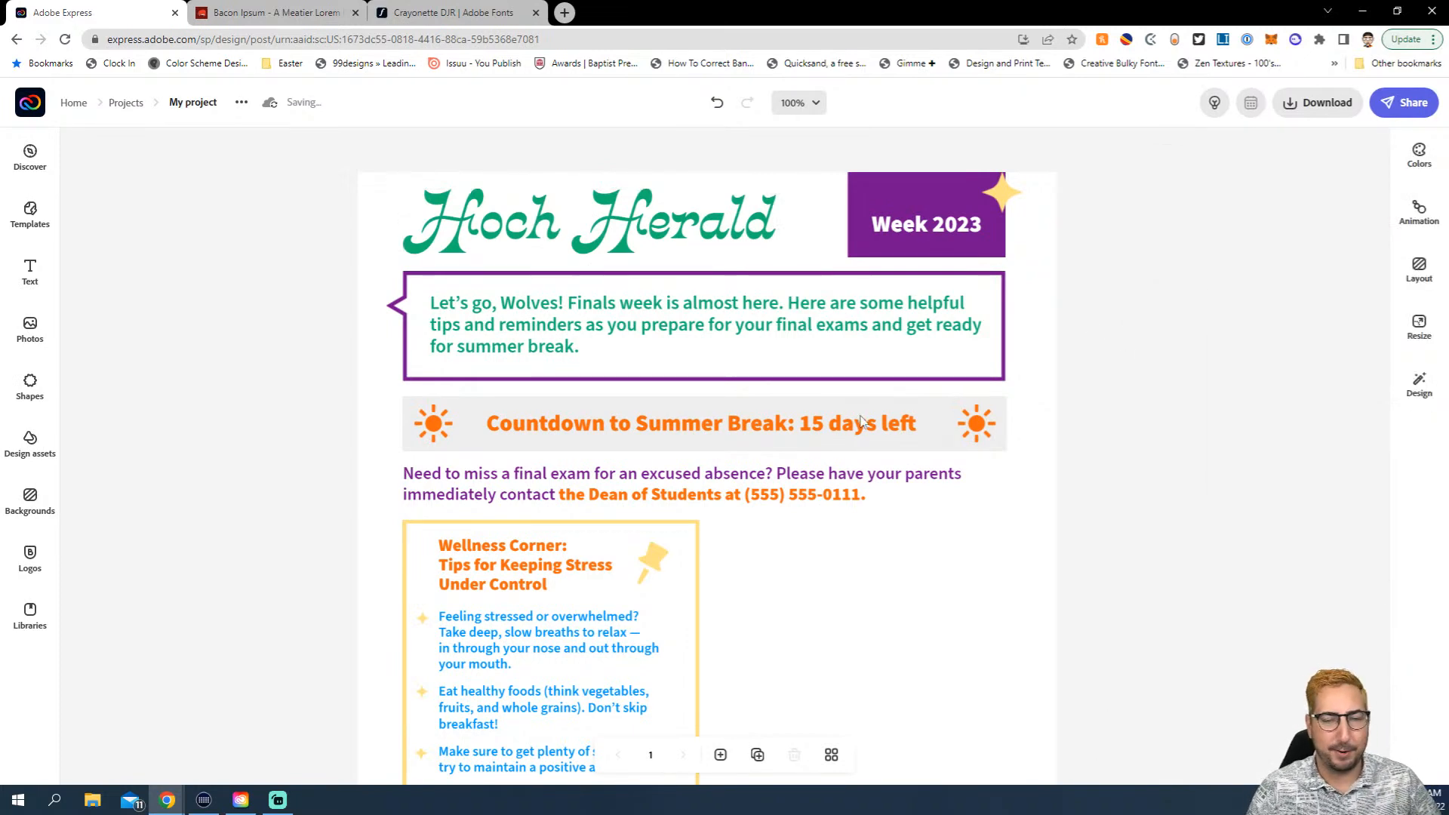
Group all elements of the "Wellness Corner" box and move the group into the empty space in the right column
scroll(739, 389, "down", 5)
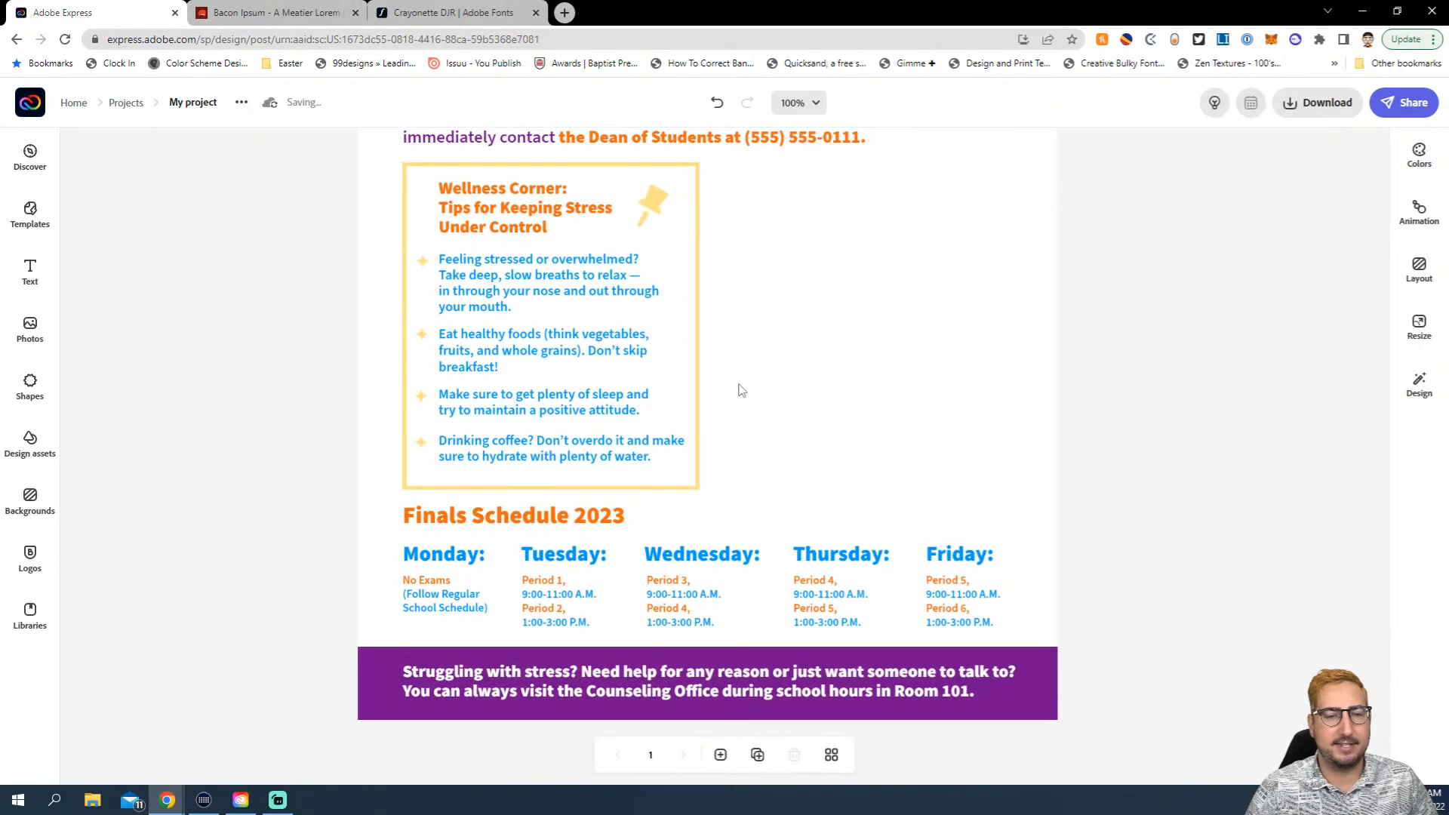
scroll(742, 390, "up", 1)
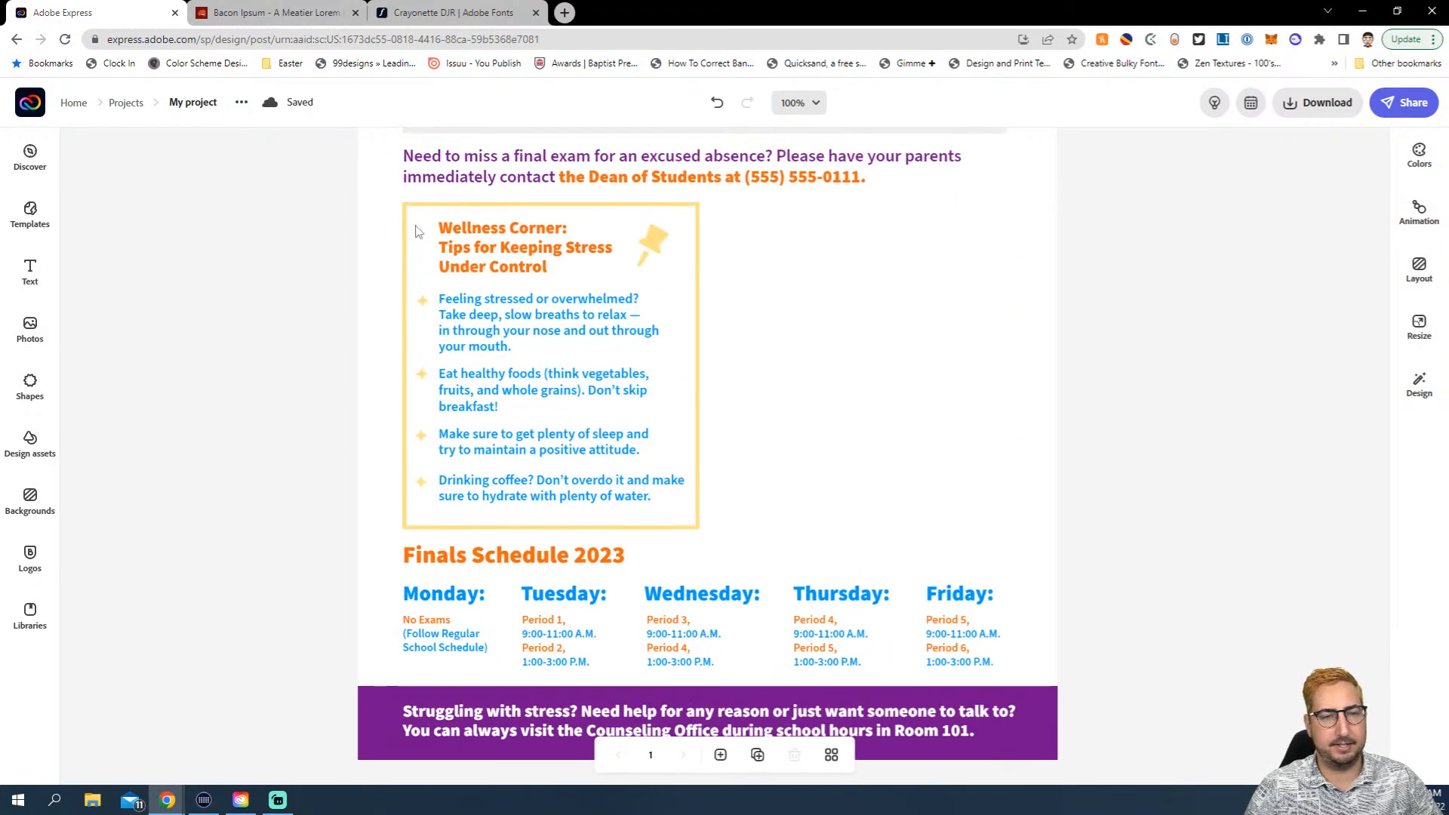
left_click_drag(381, 205, 758, 505)
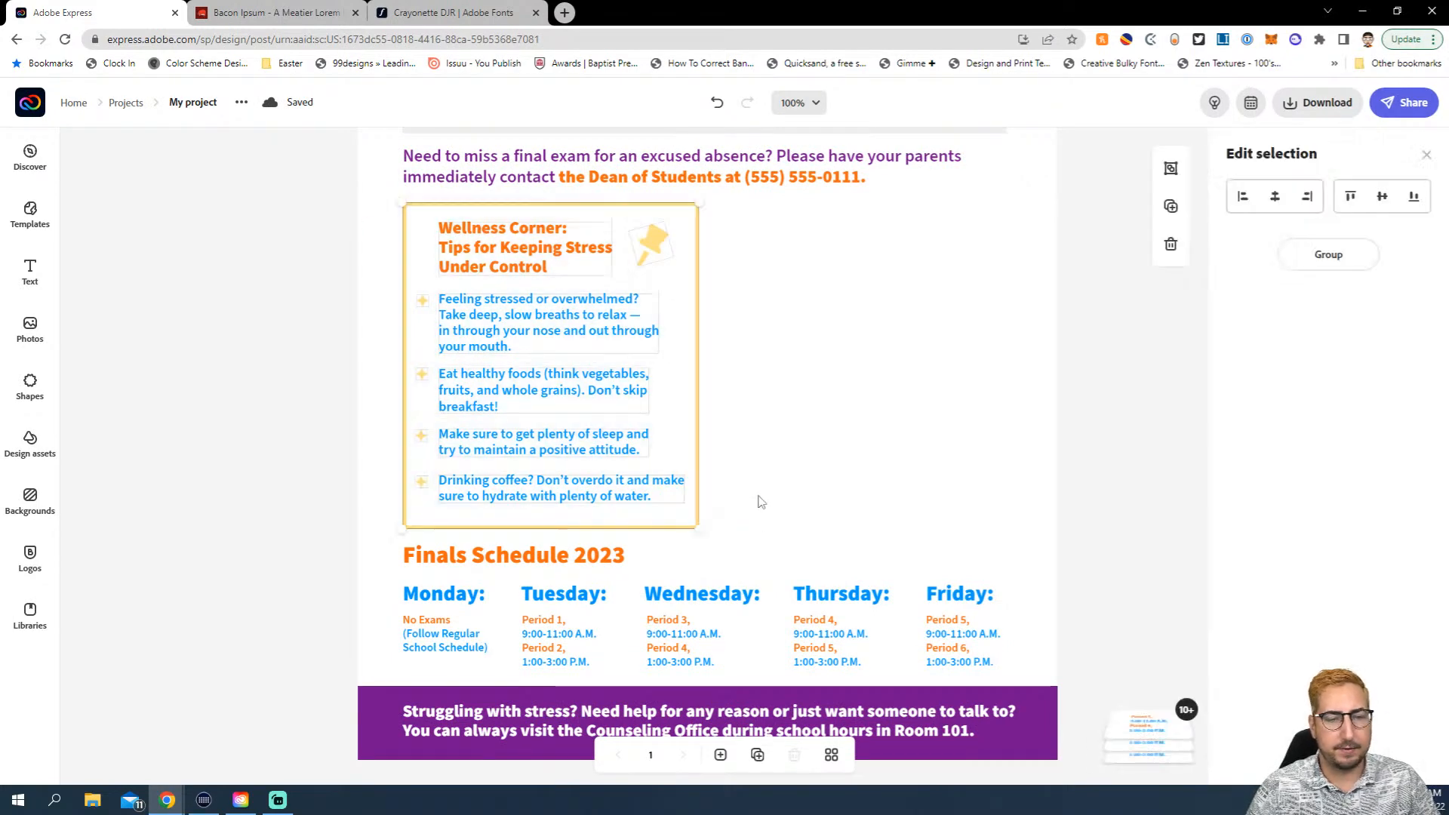
left_click(1170, 167)
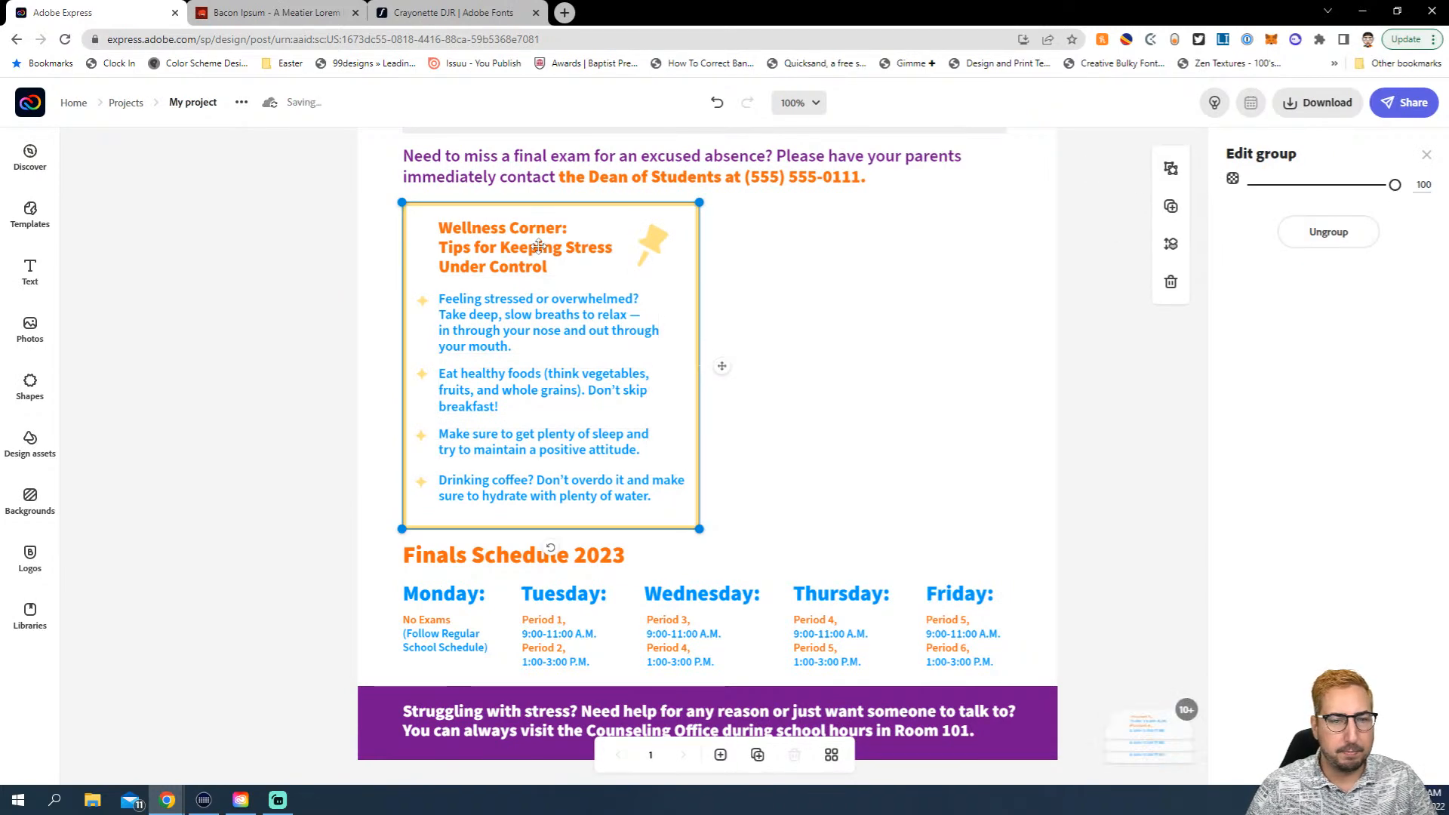
left_click_drag(629, 261, 855, 246)
left_click(581, 315)
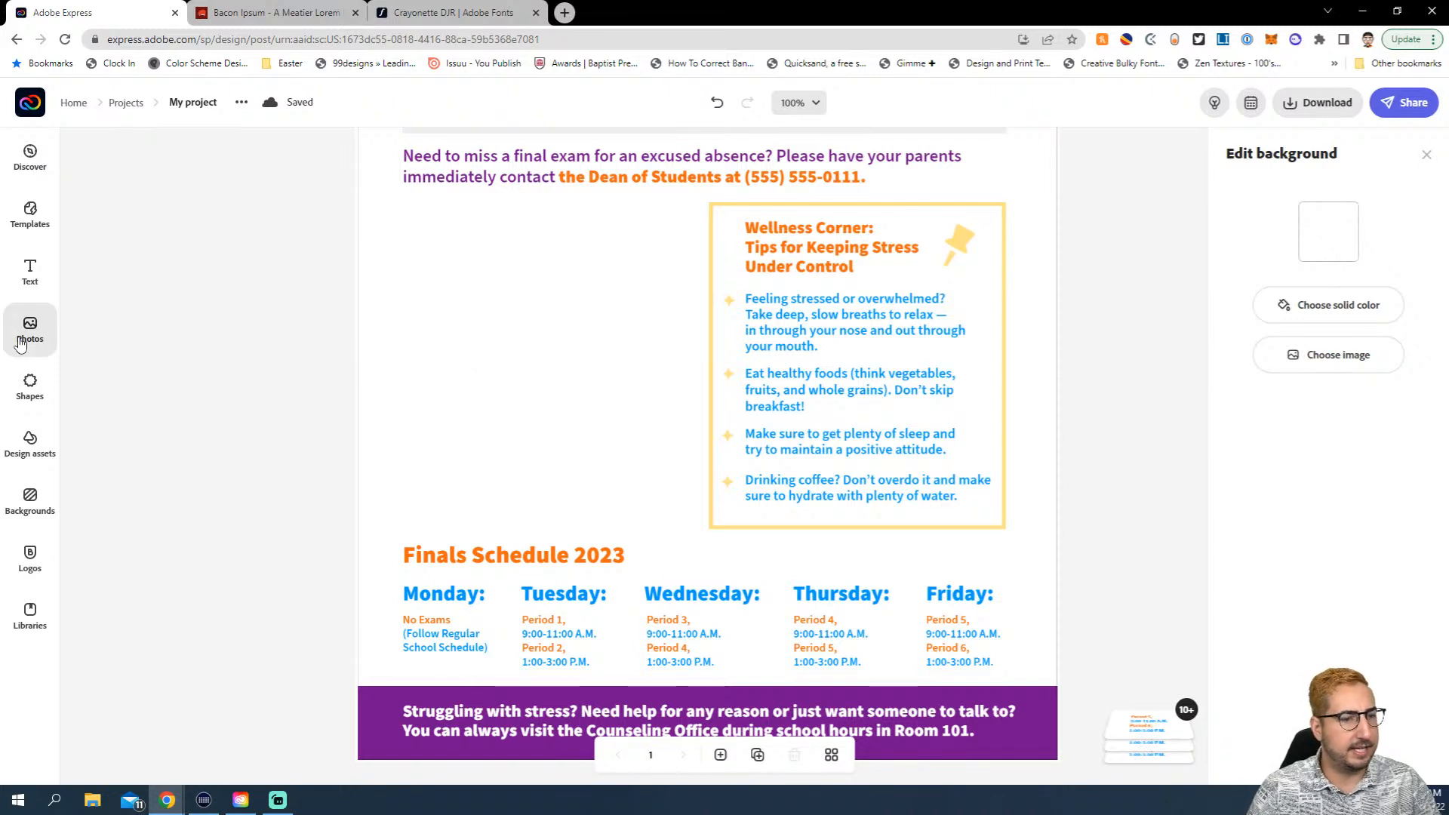
Browse the shapes library and search it for "rectangle"
left_click(29, 397)
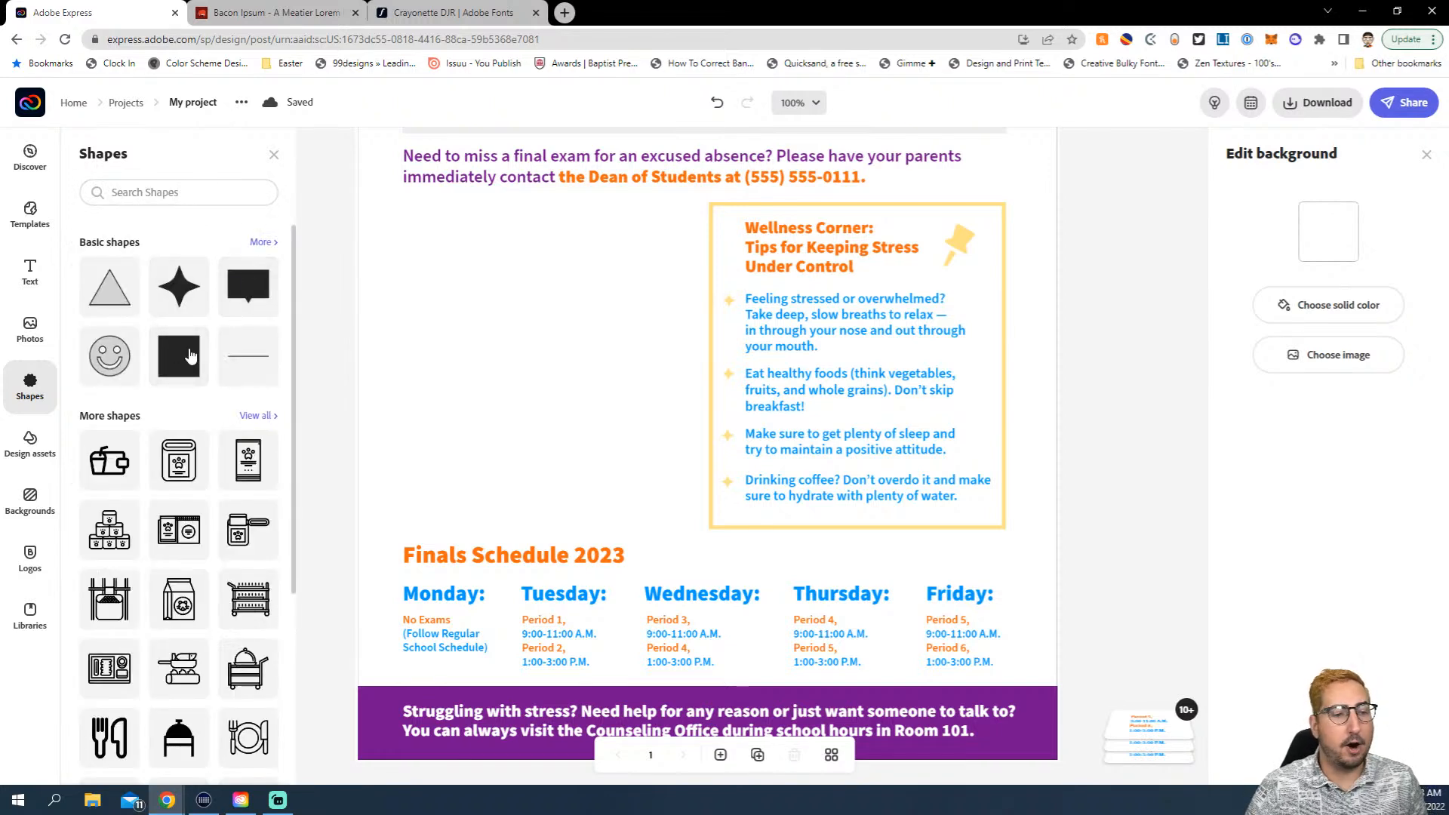
scroll(185, 332, "down", 4)
scroll(189, 354, "down", 7)
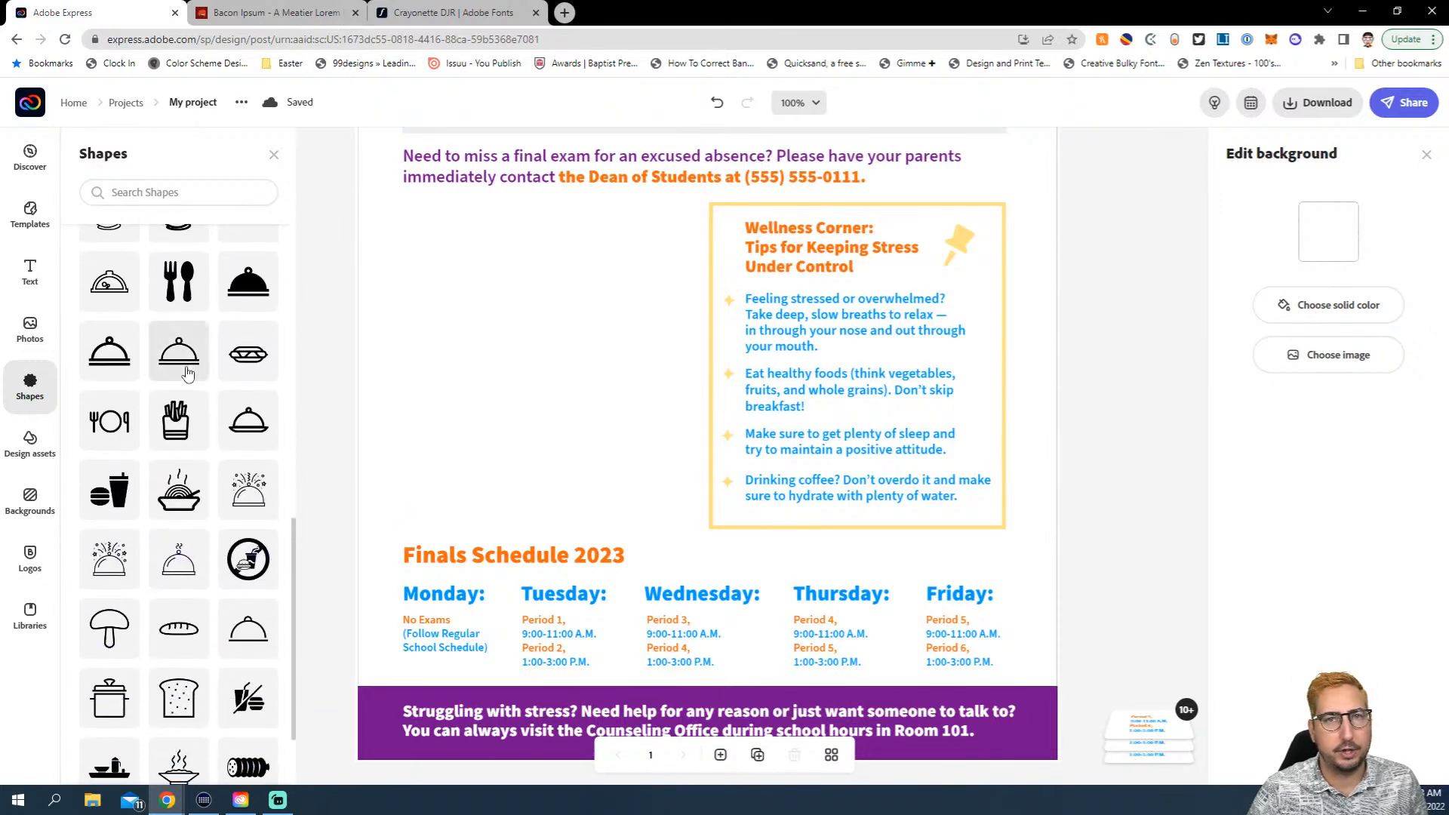
scroll(187, 373, "up", 11)
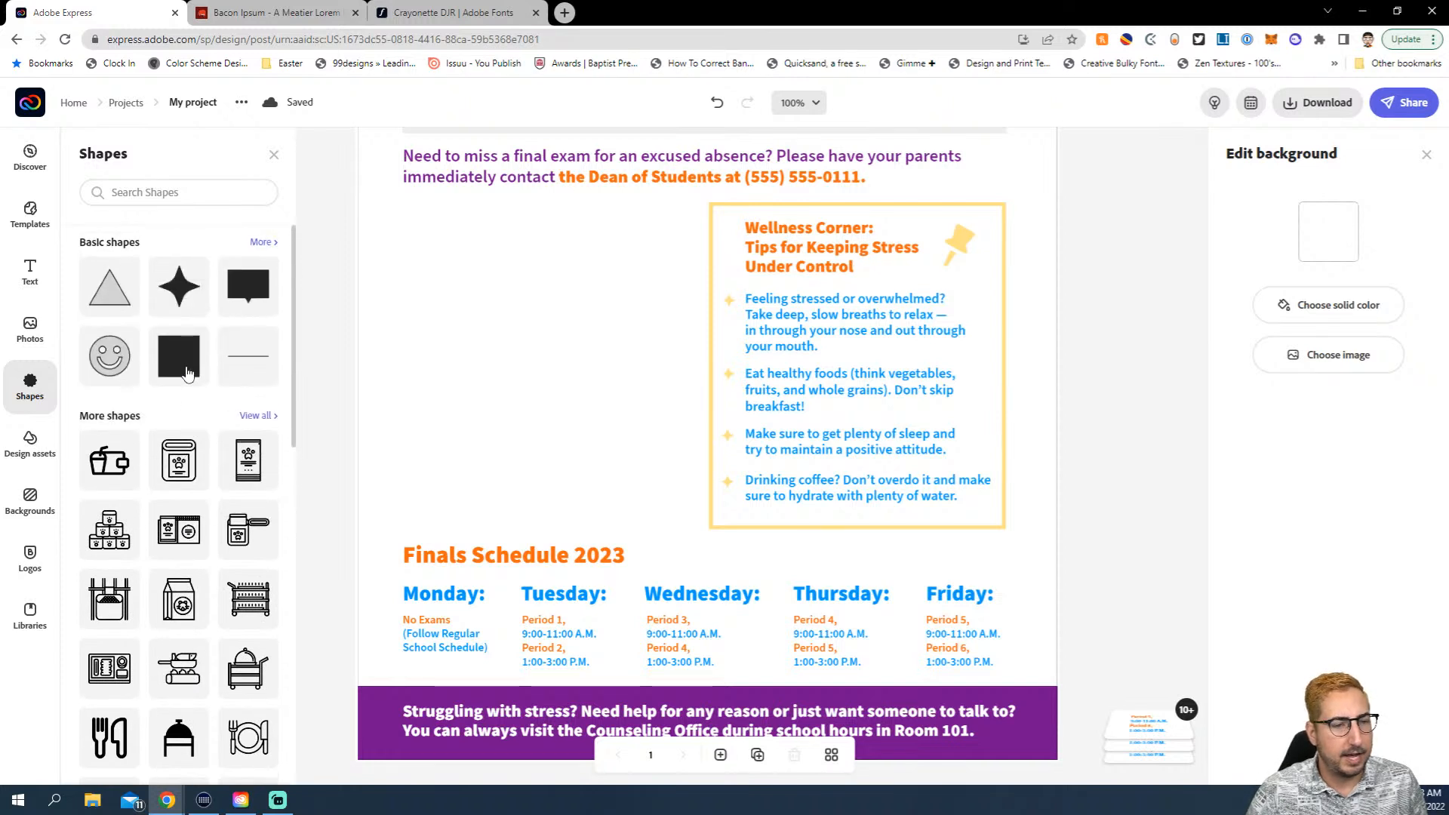
left_click(170, 192)
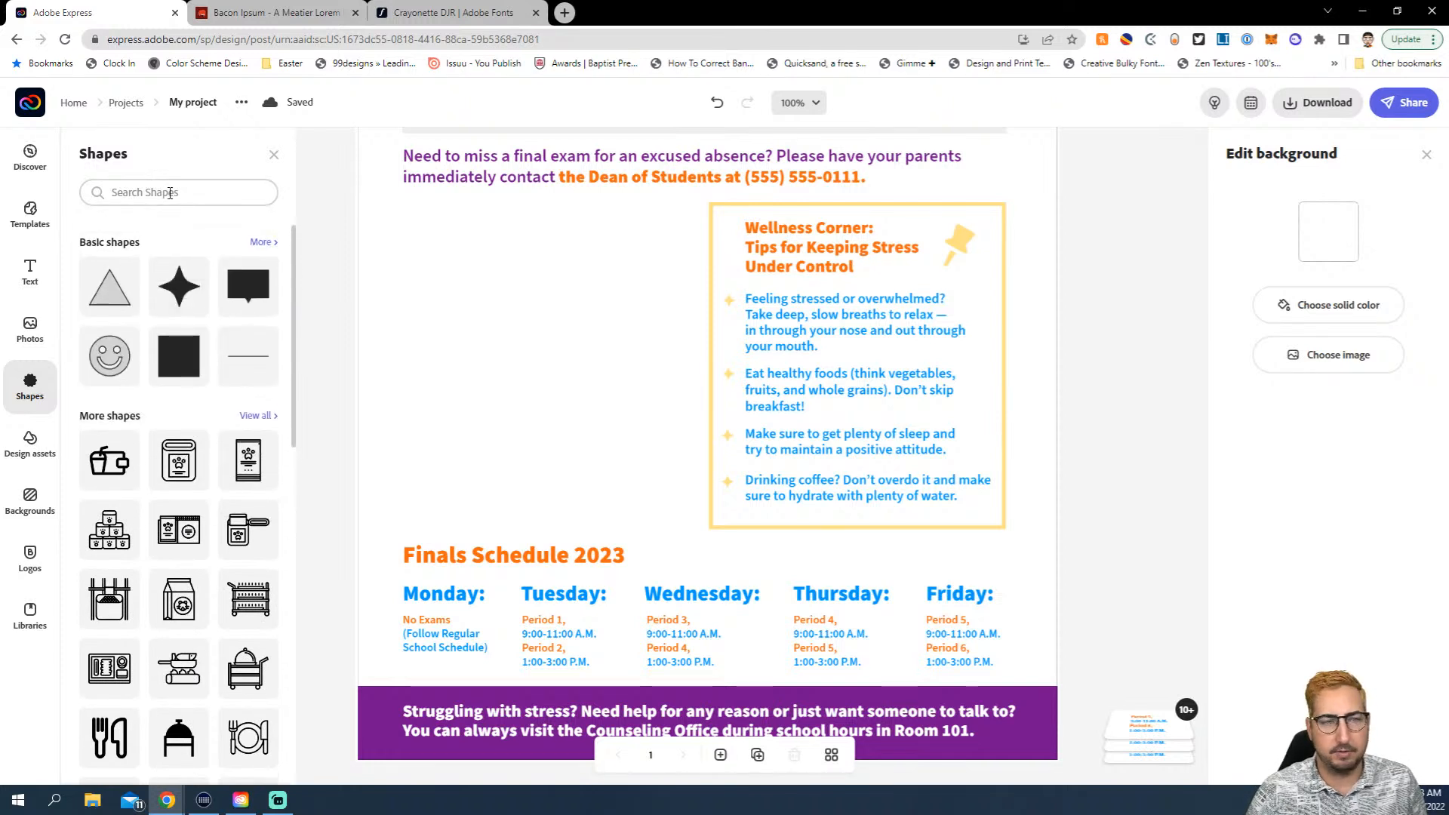
type("rectangle")
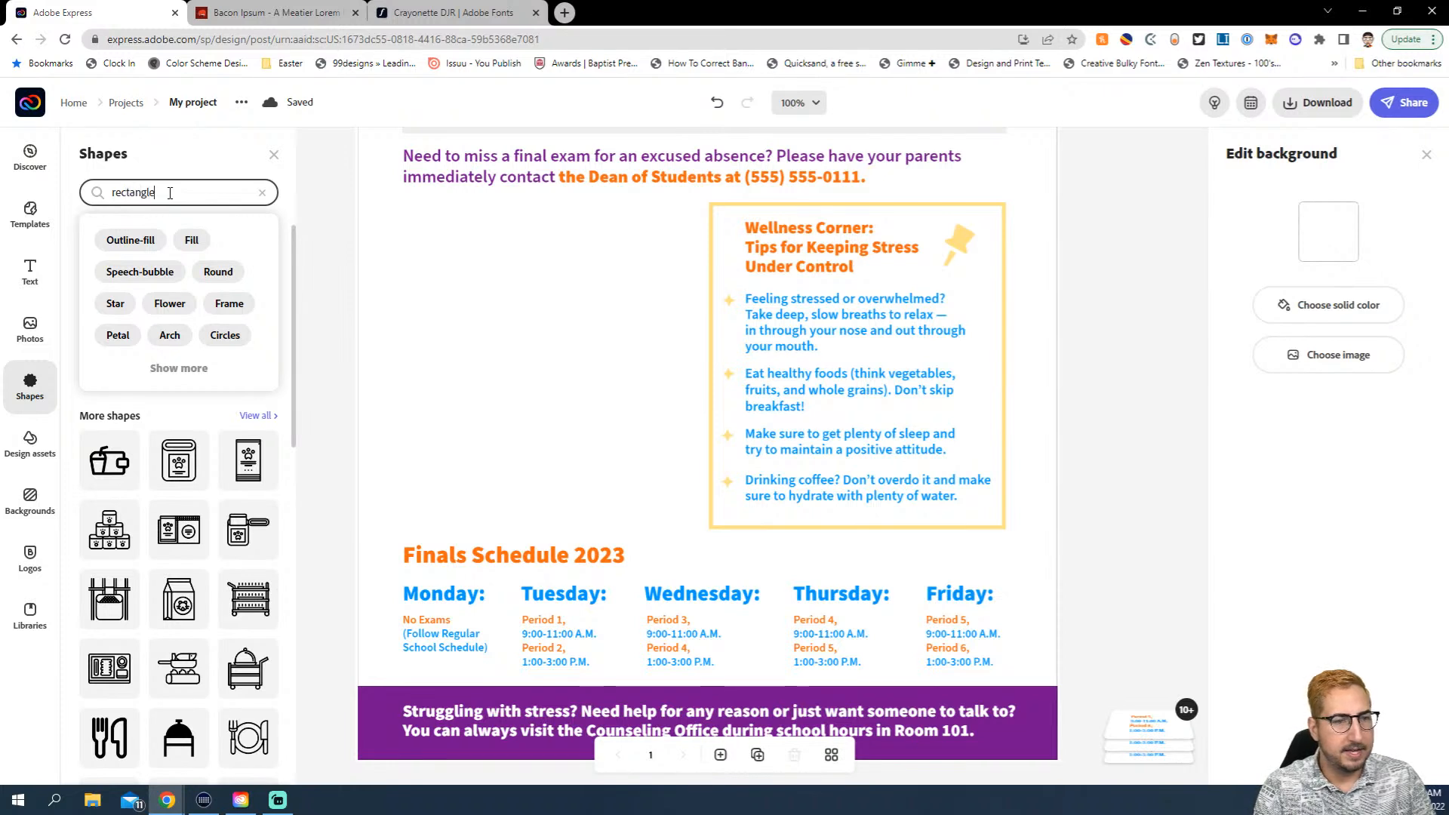
key("Return")
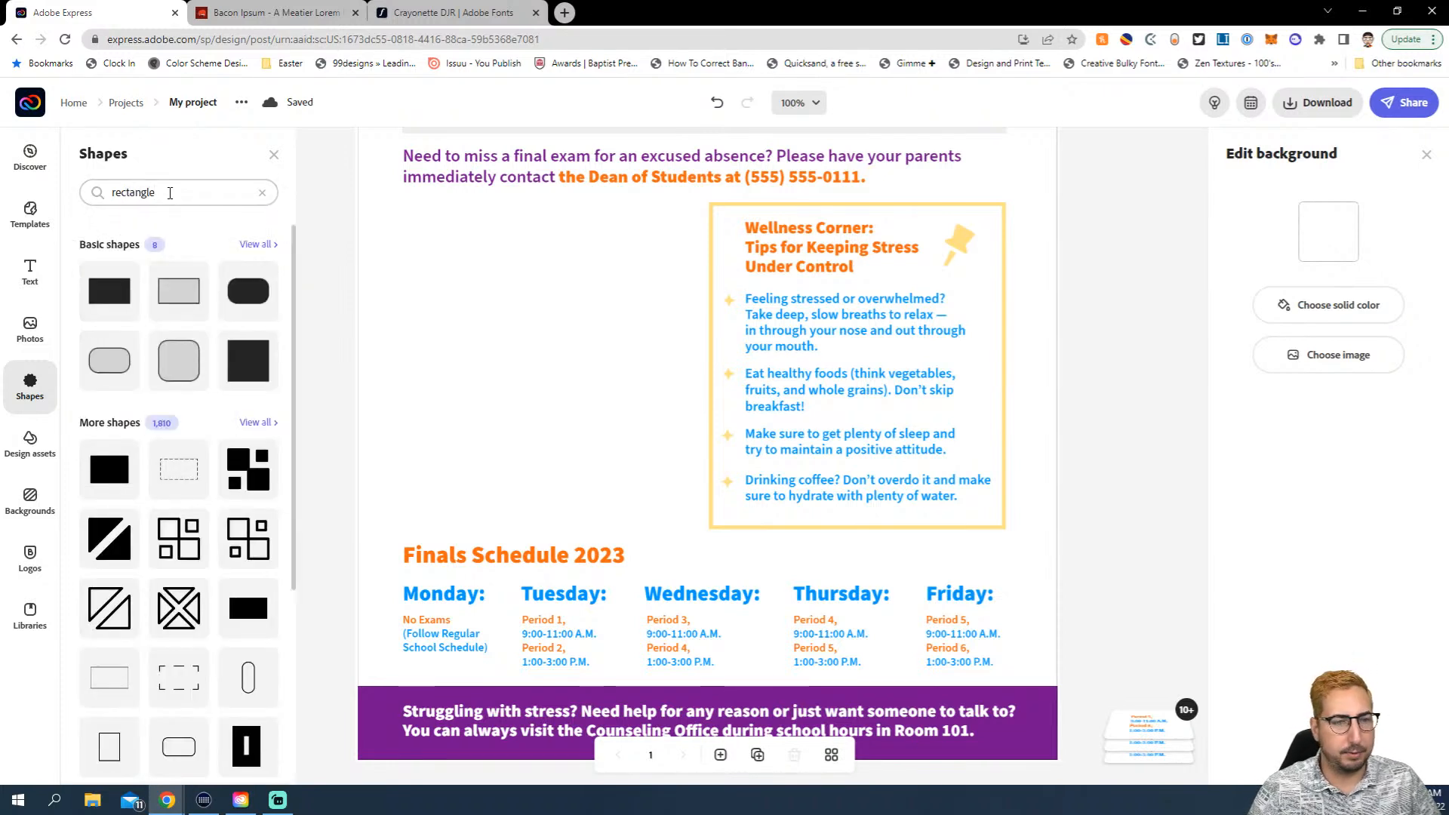
Add a solid basic rectangle, rotate it upright, and place it as a narrow vertical bar at the page's left edge, level with the "Wellness Corner" box
left_click(110, 291)
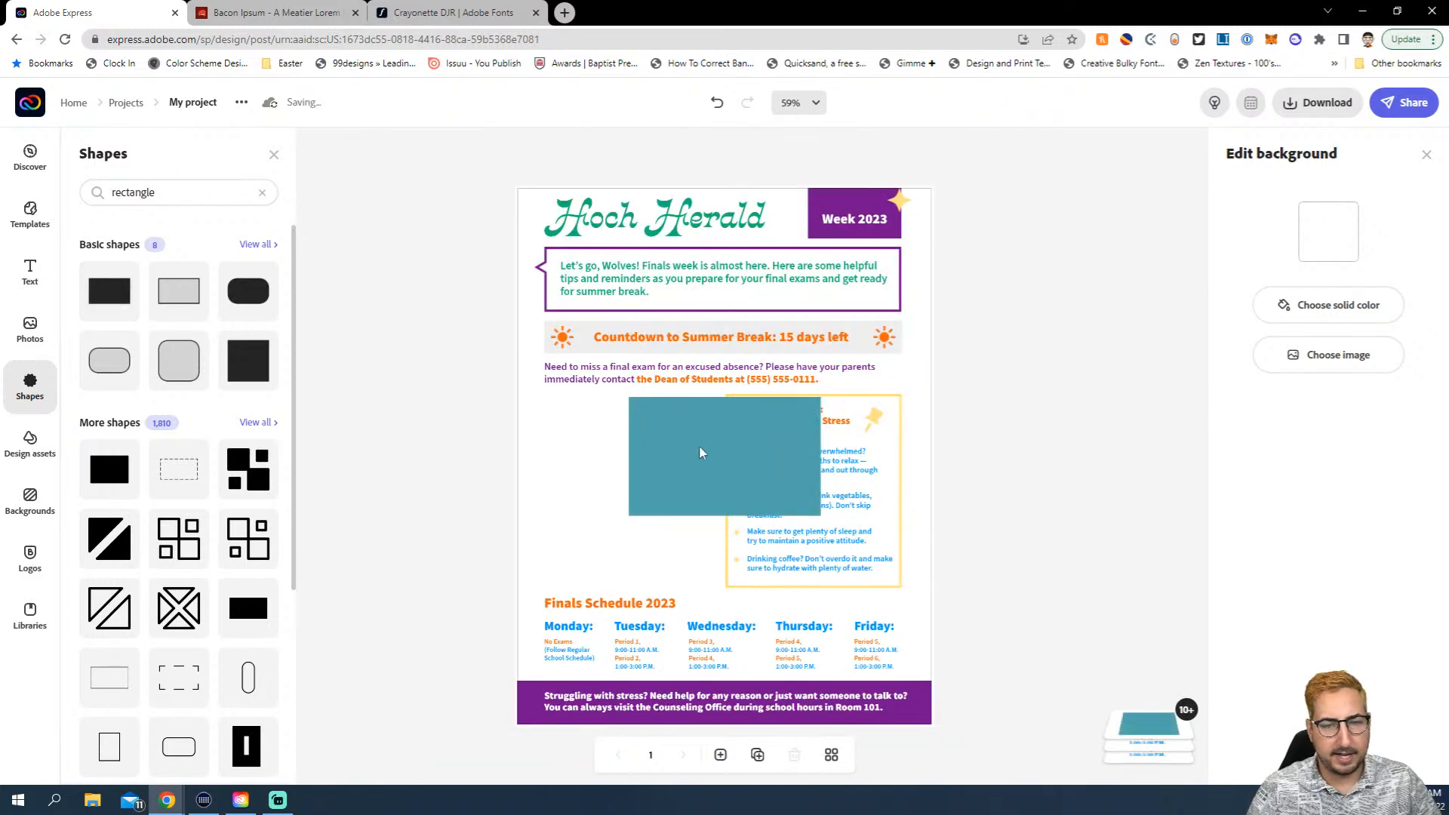
left_click(701, 452)
left_click_drag(729, 543, 647, 456)
left_click_drag(717, 420, 558, 489)
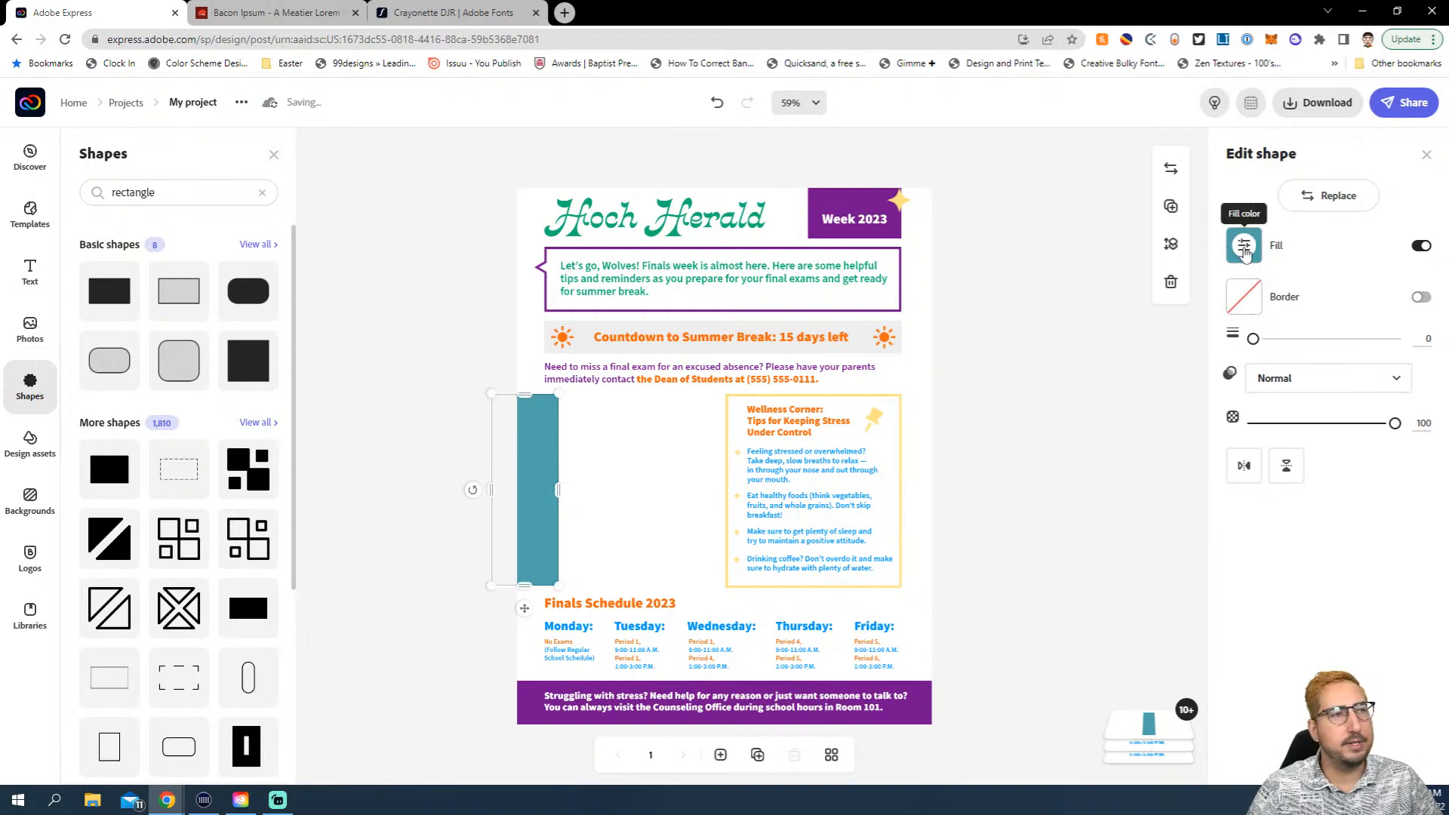
Fill the vertical bar with black (#000000) and deselect it
left_click(1244, 247)
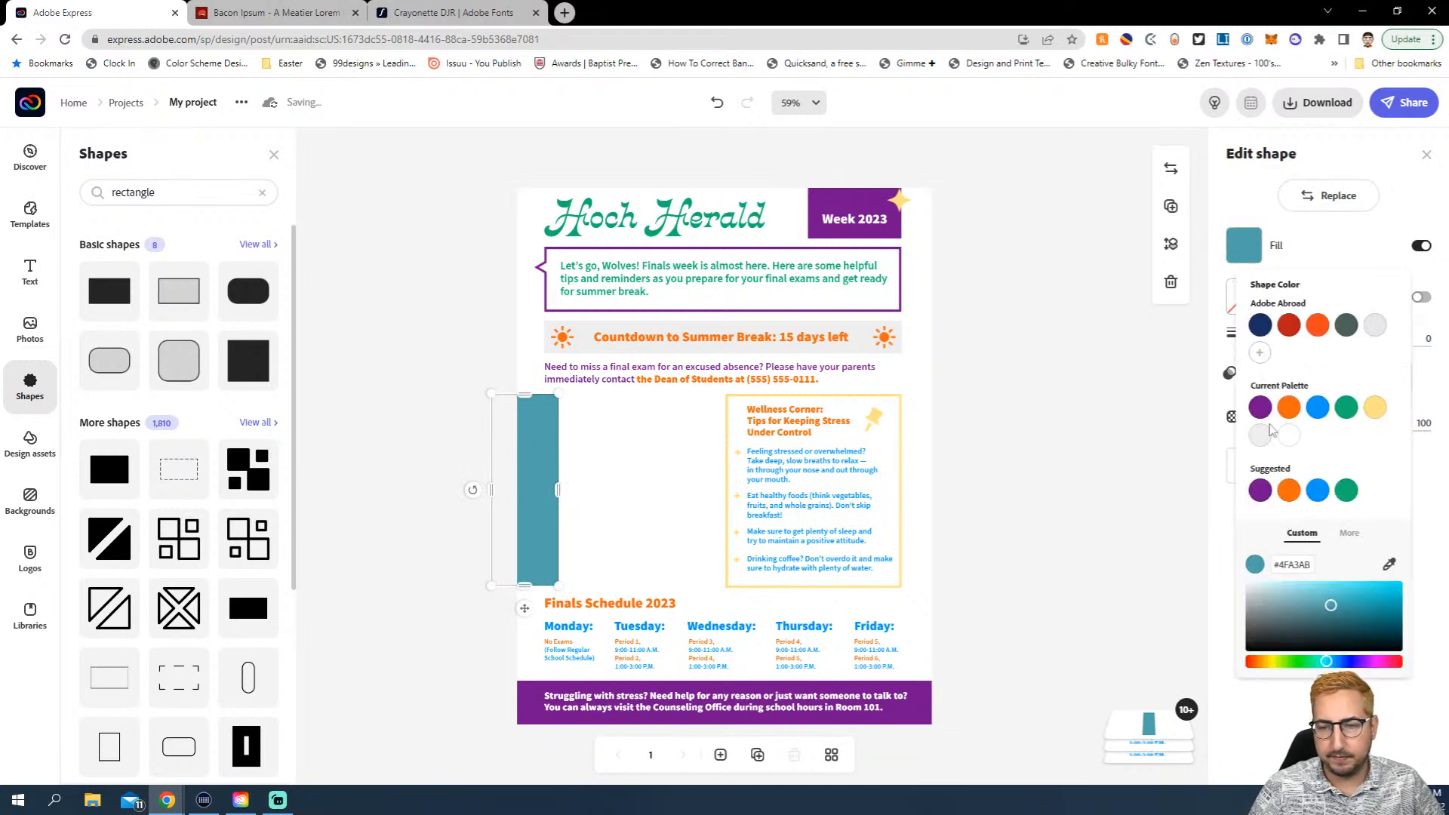
left_click(1287, 642)
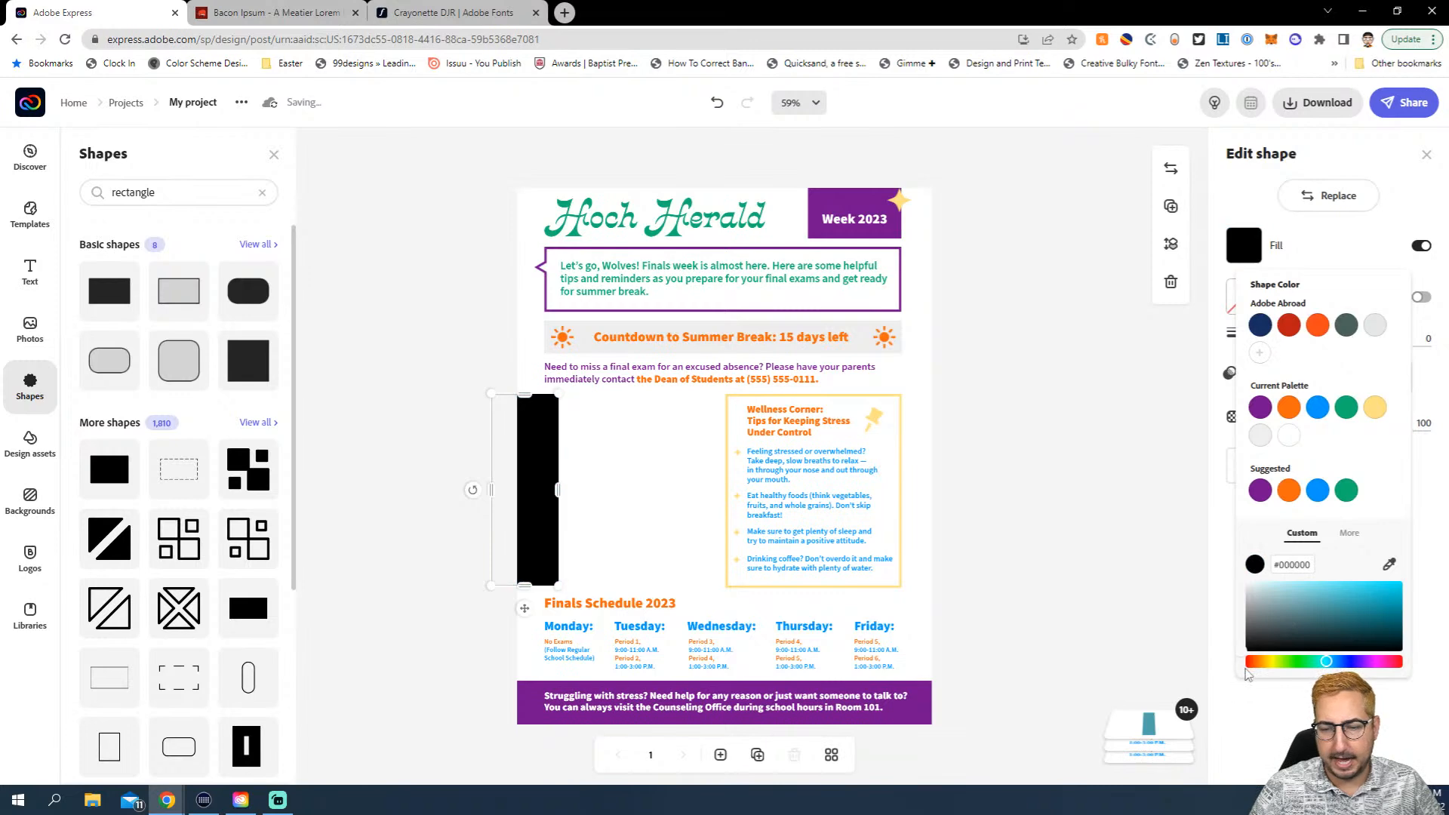
left_click(972, 427)
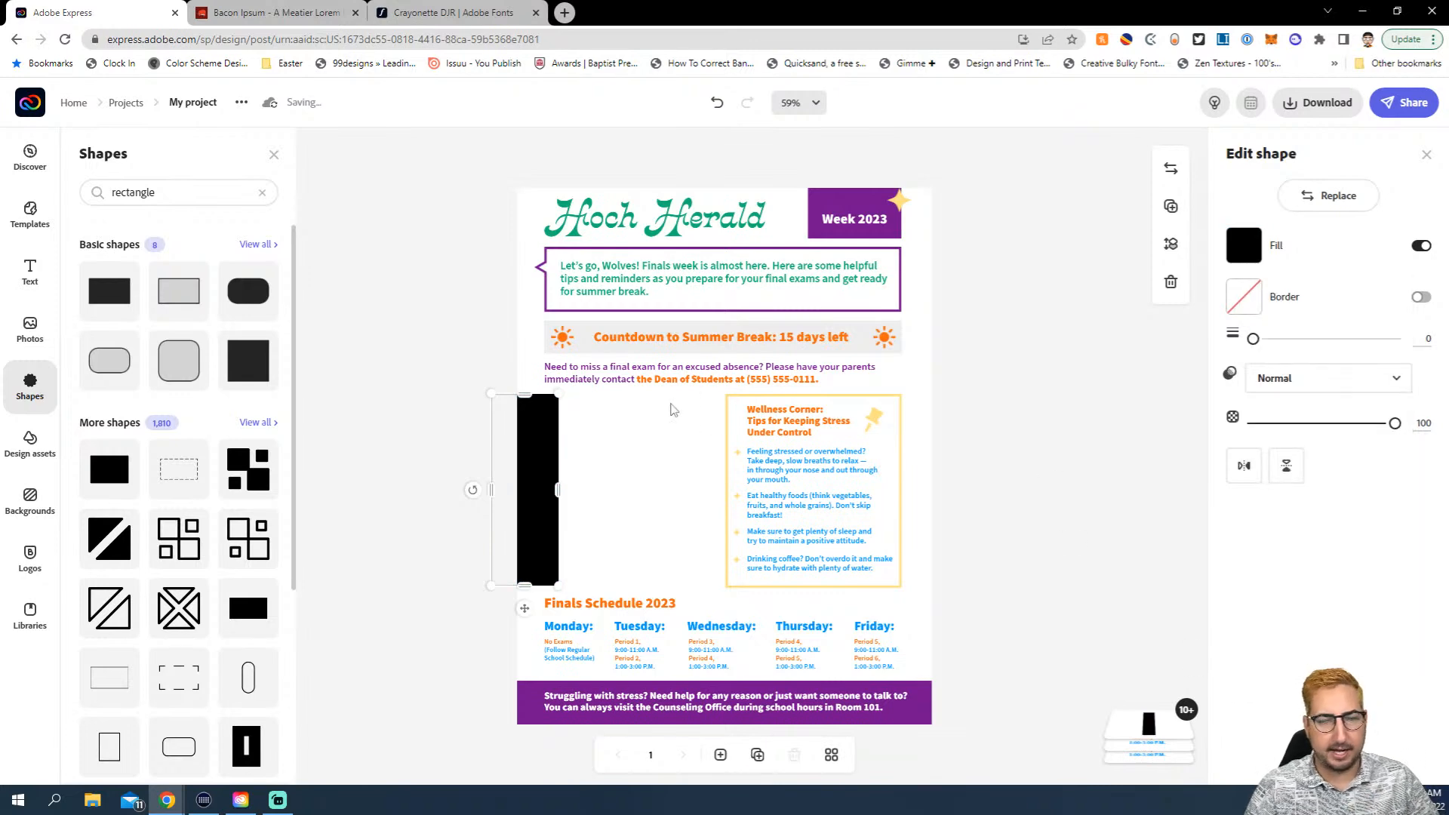
left_click(637, 434)
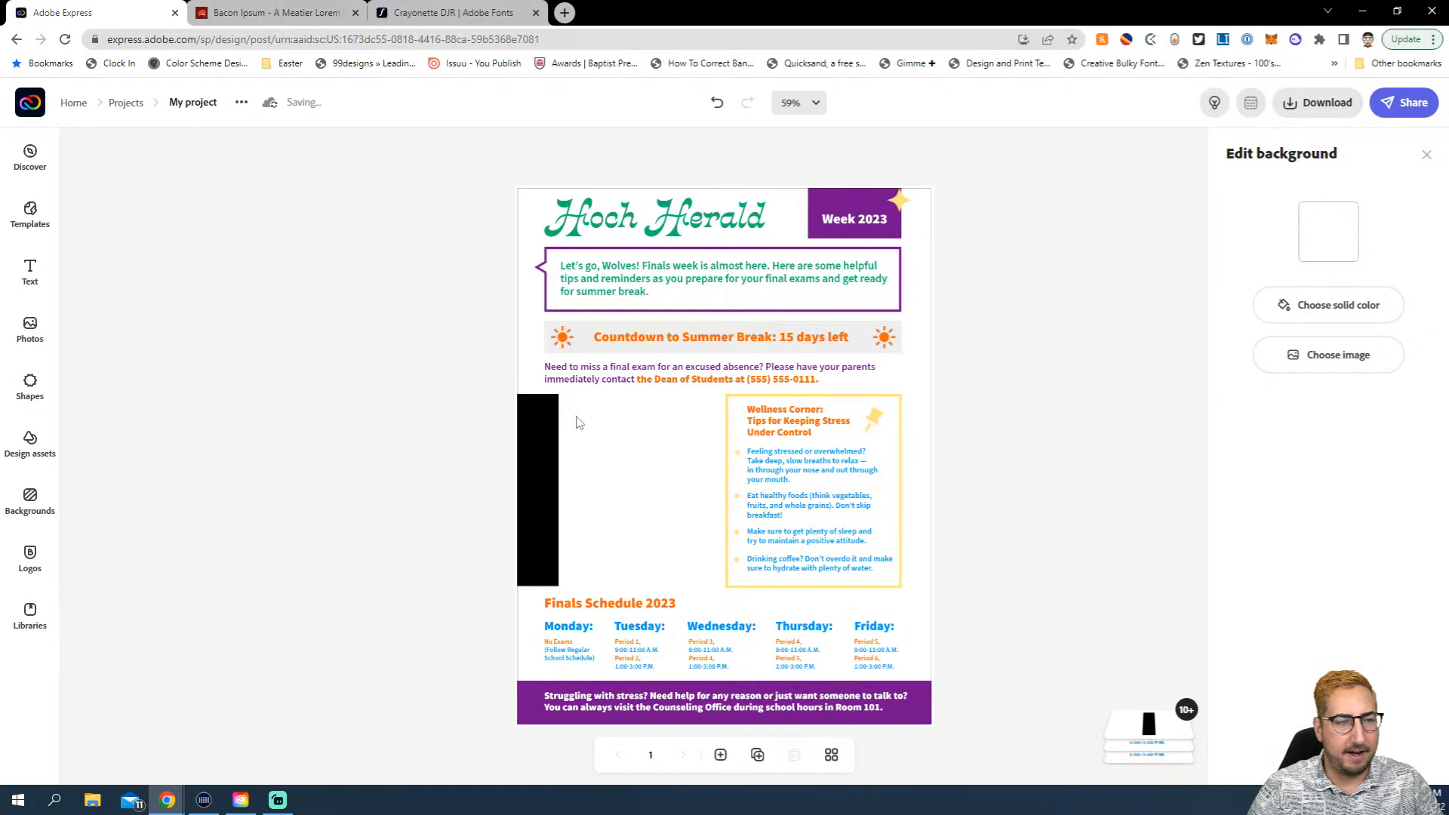
Add a new text box to the page reading "WELCOME TO CLASS"
left_click(30, 270)
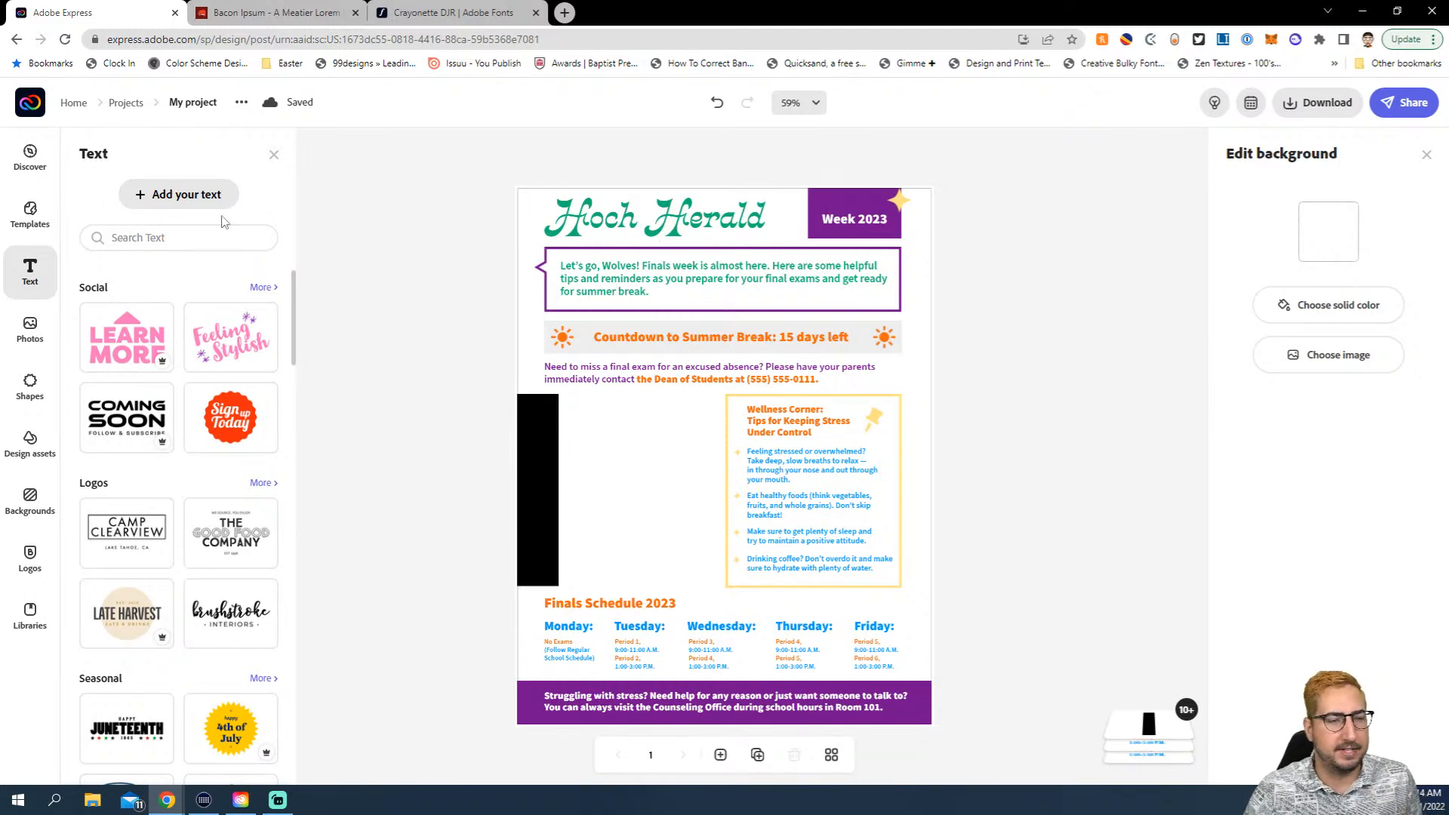
left_click(200, 210)
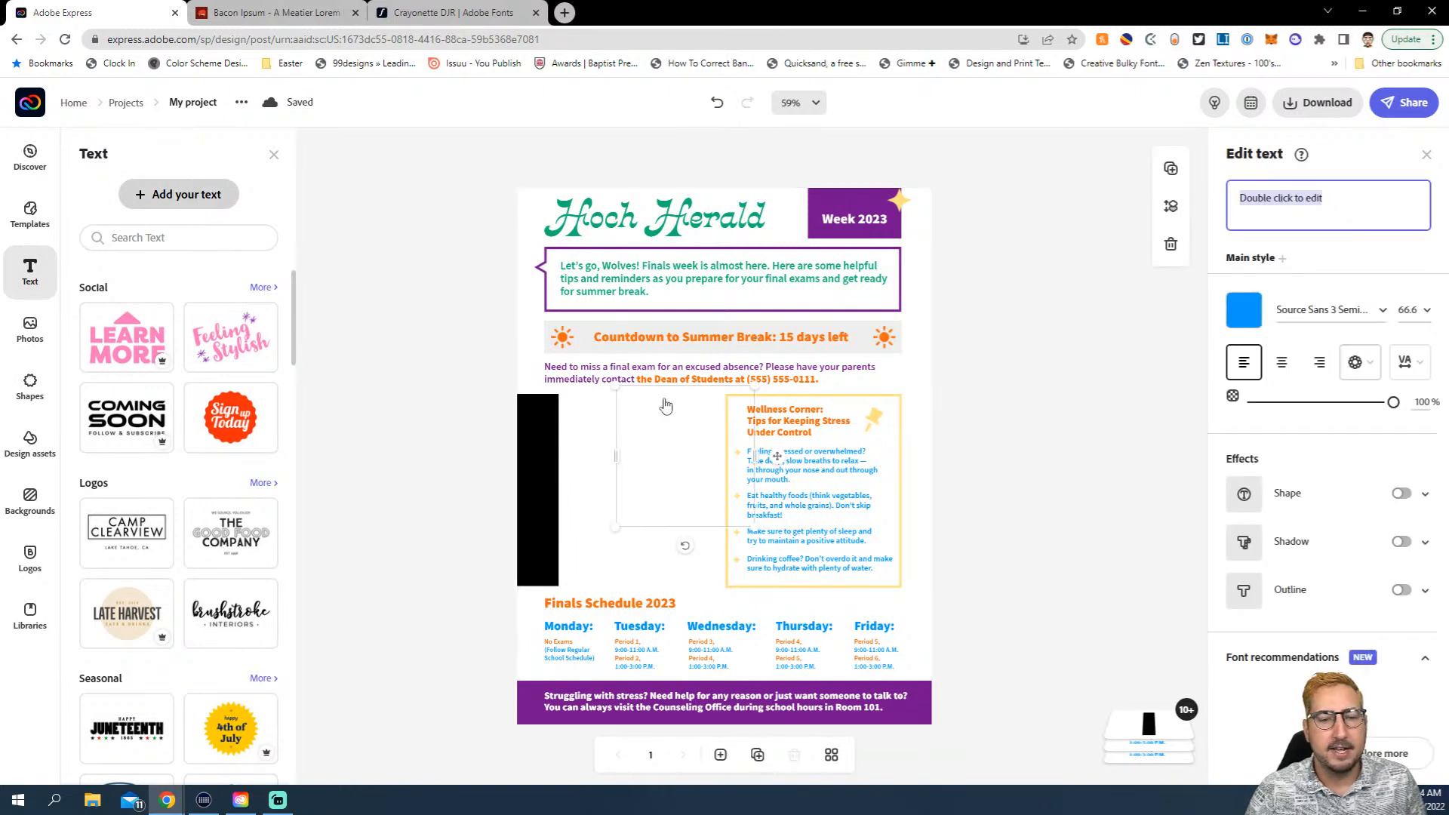
triple_click(1313, 204)
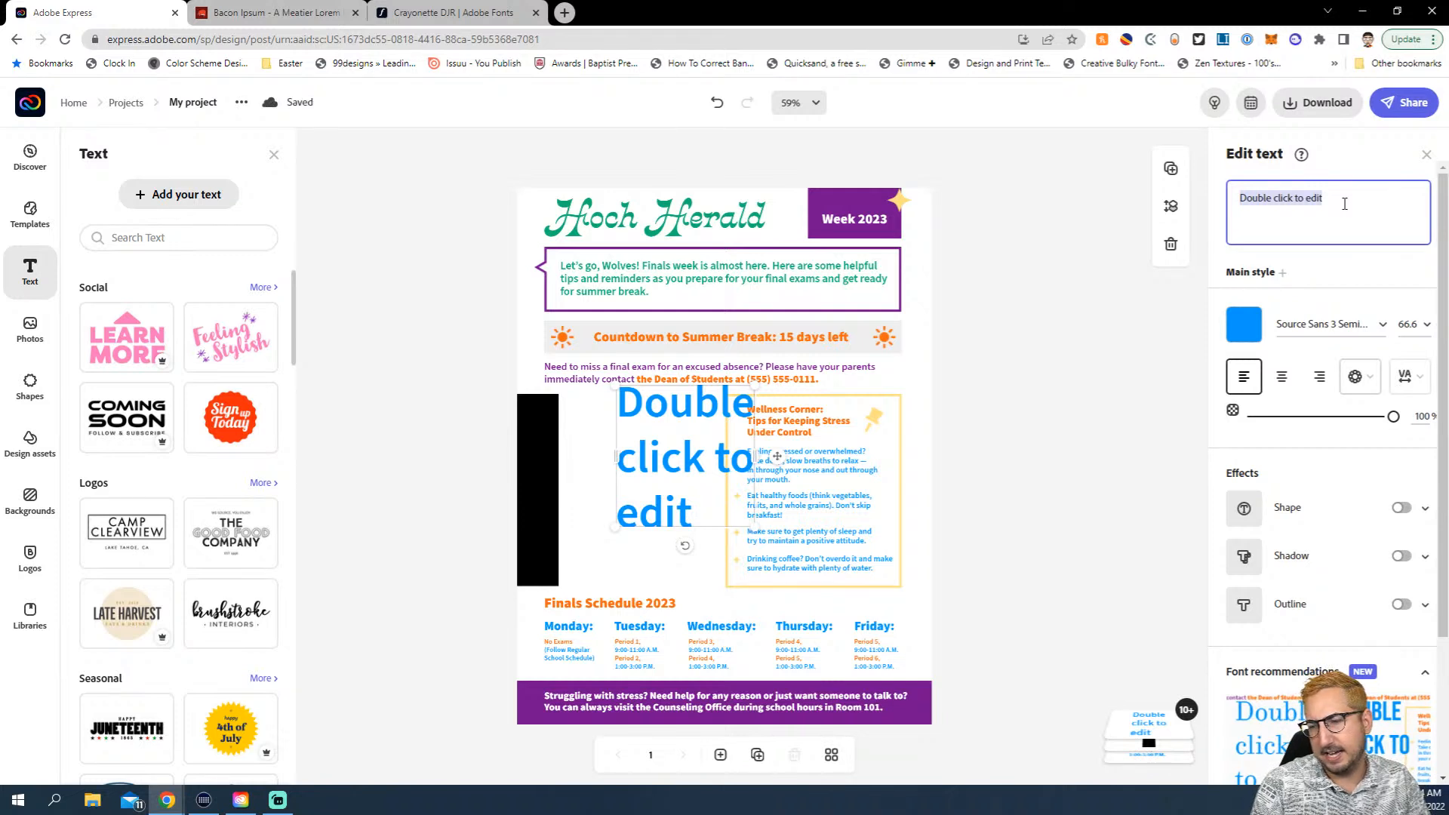
type("B")
key("BackSpace")
type("You")
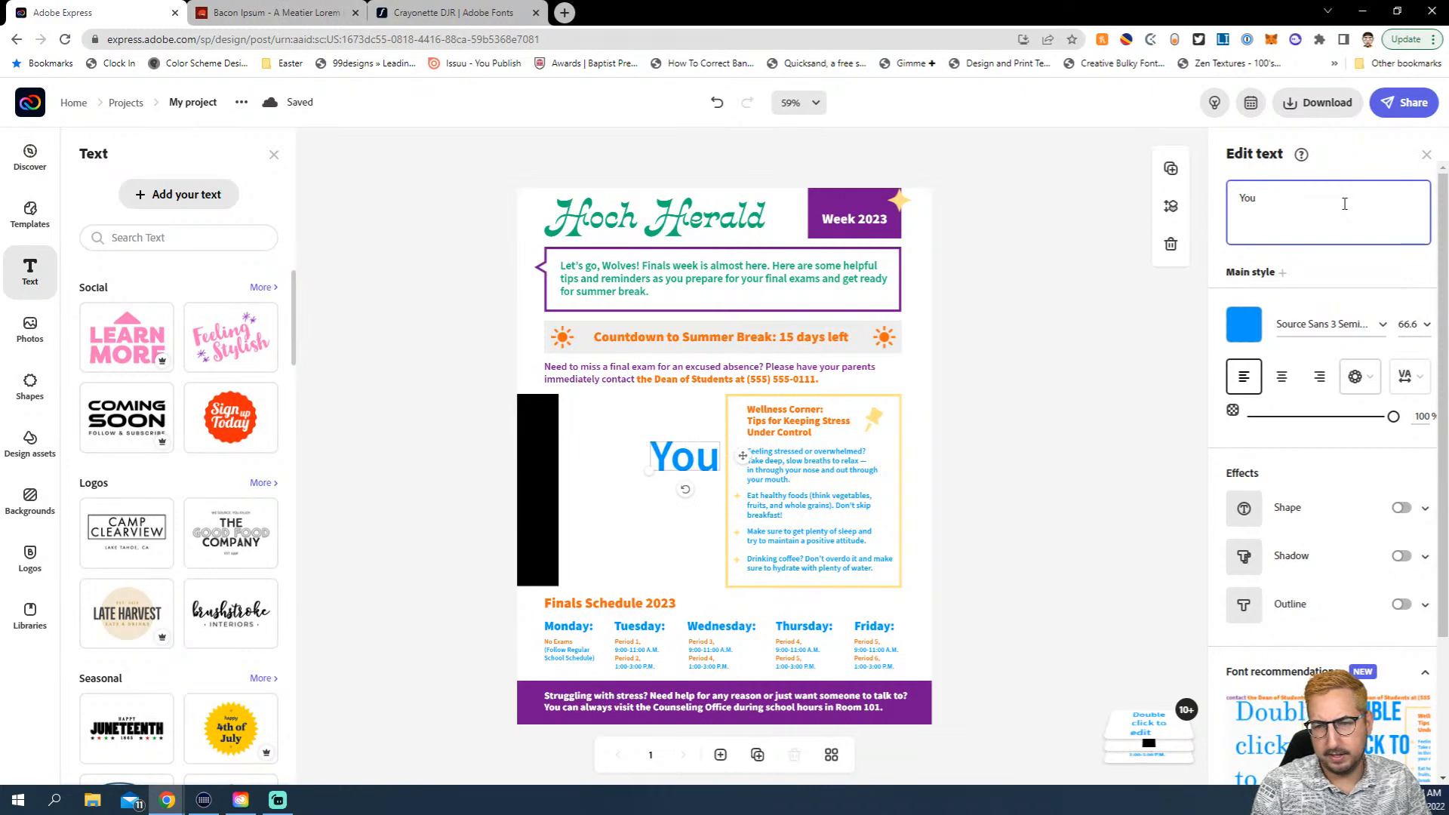
key("BackSpace")
key("BackSpace")
type("Welc")
key("BackSpace")
key("BackSpace")
key("BackSpace")
type("ELCOME TO CLASS")
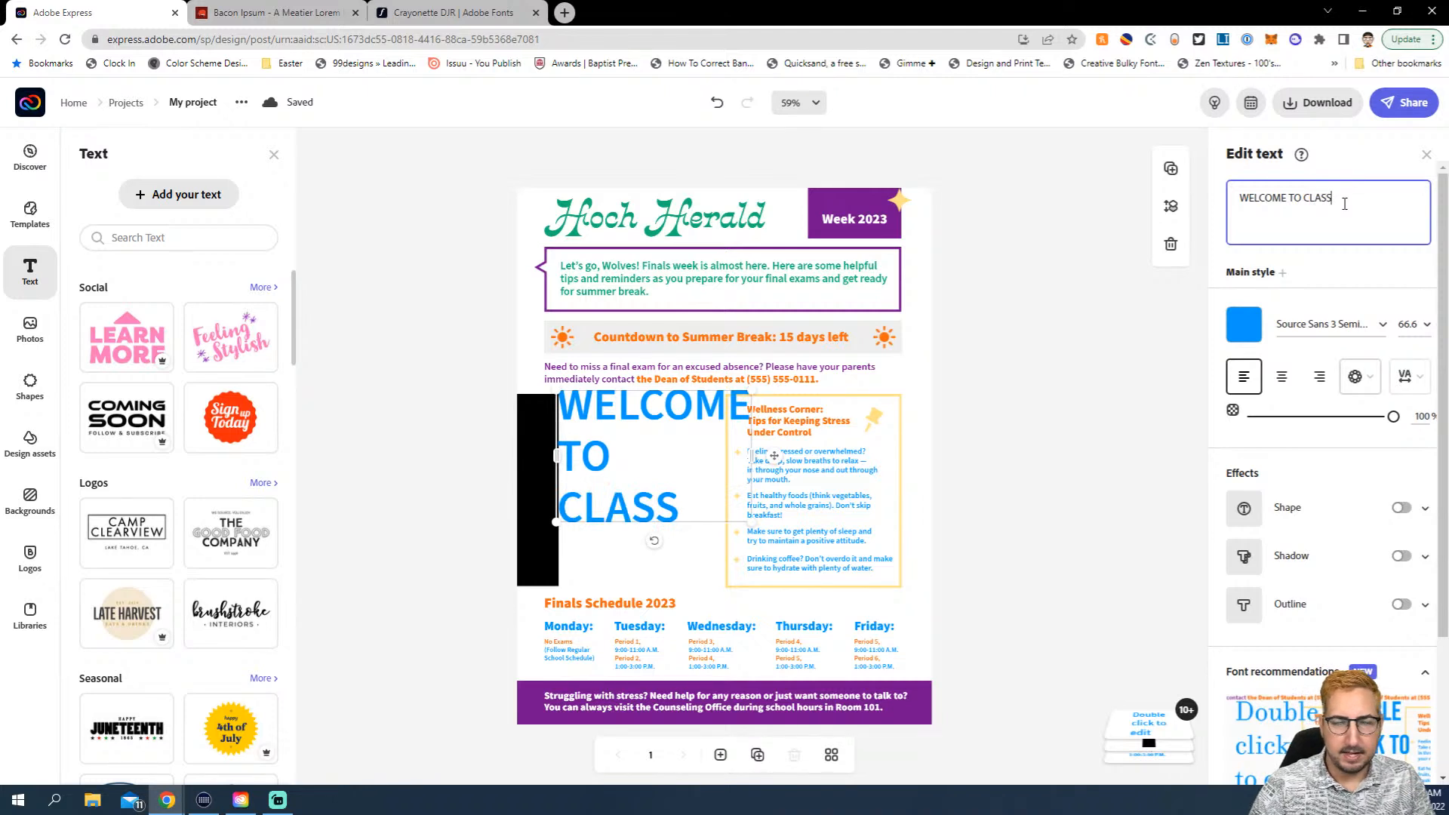
Try the Magic text layouts on "WELCOME TO CLASS", and return it to plain left alignment
left_click(1358, 376)
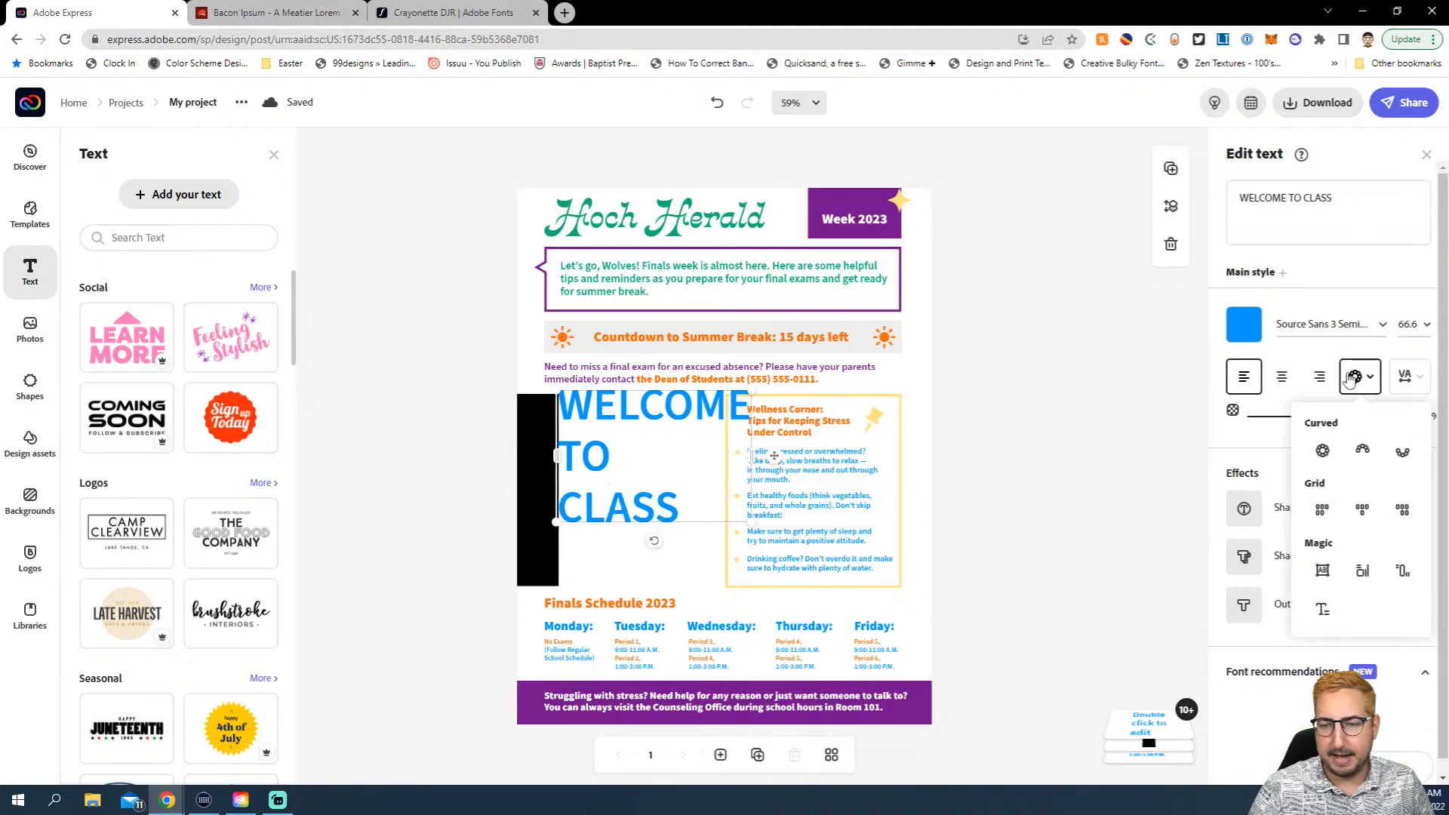
left_click(1327, 562)
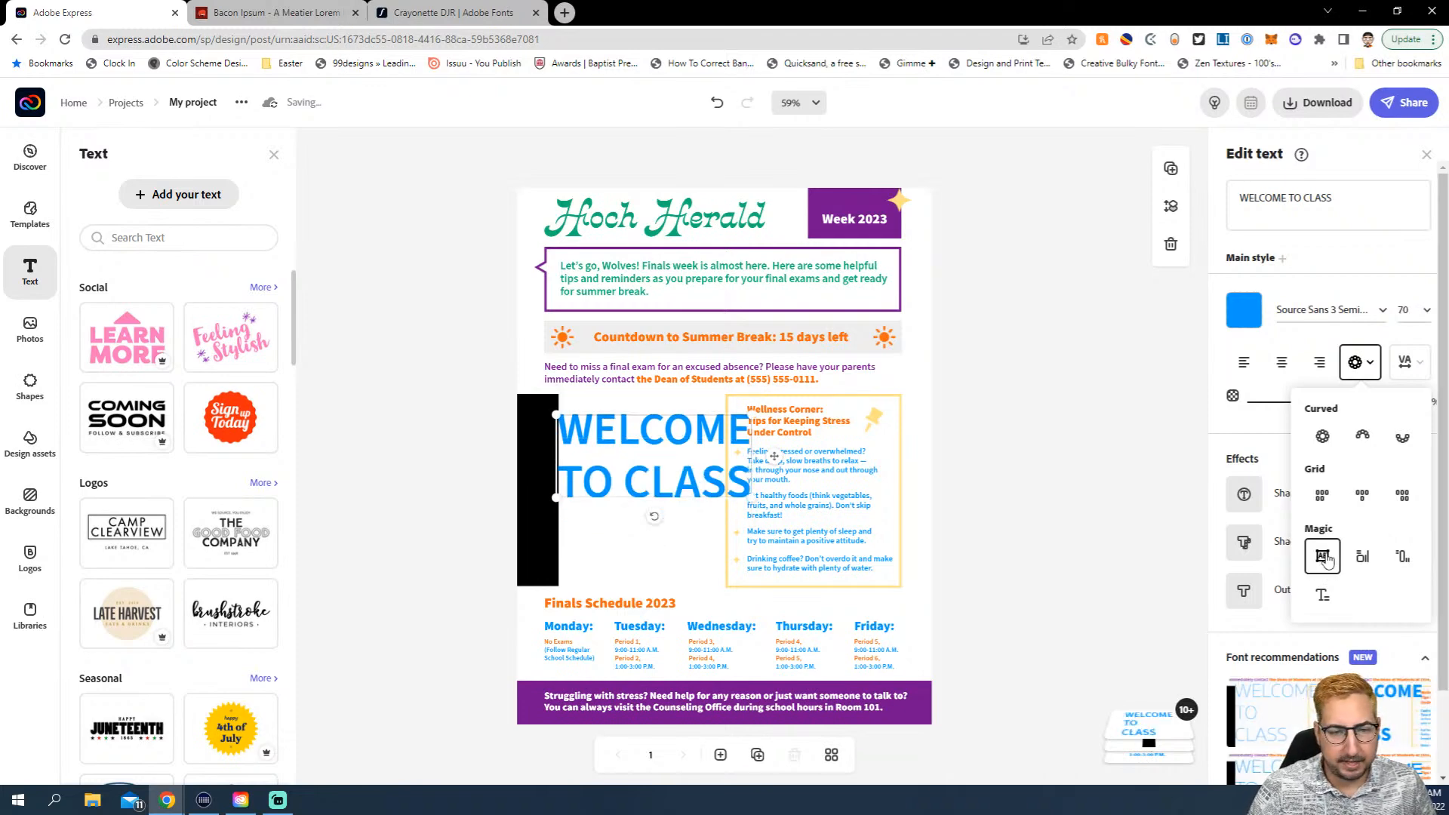
left_click(1362, 558)
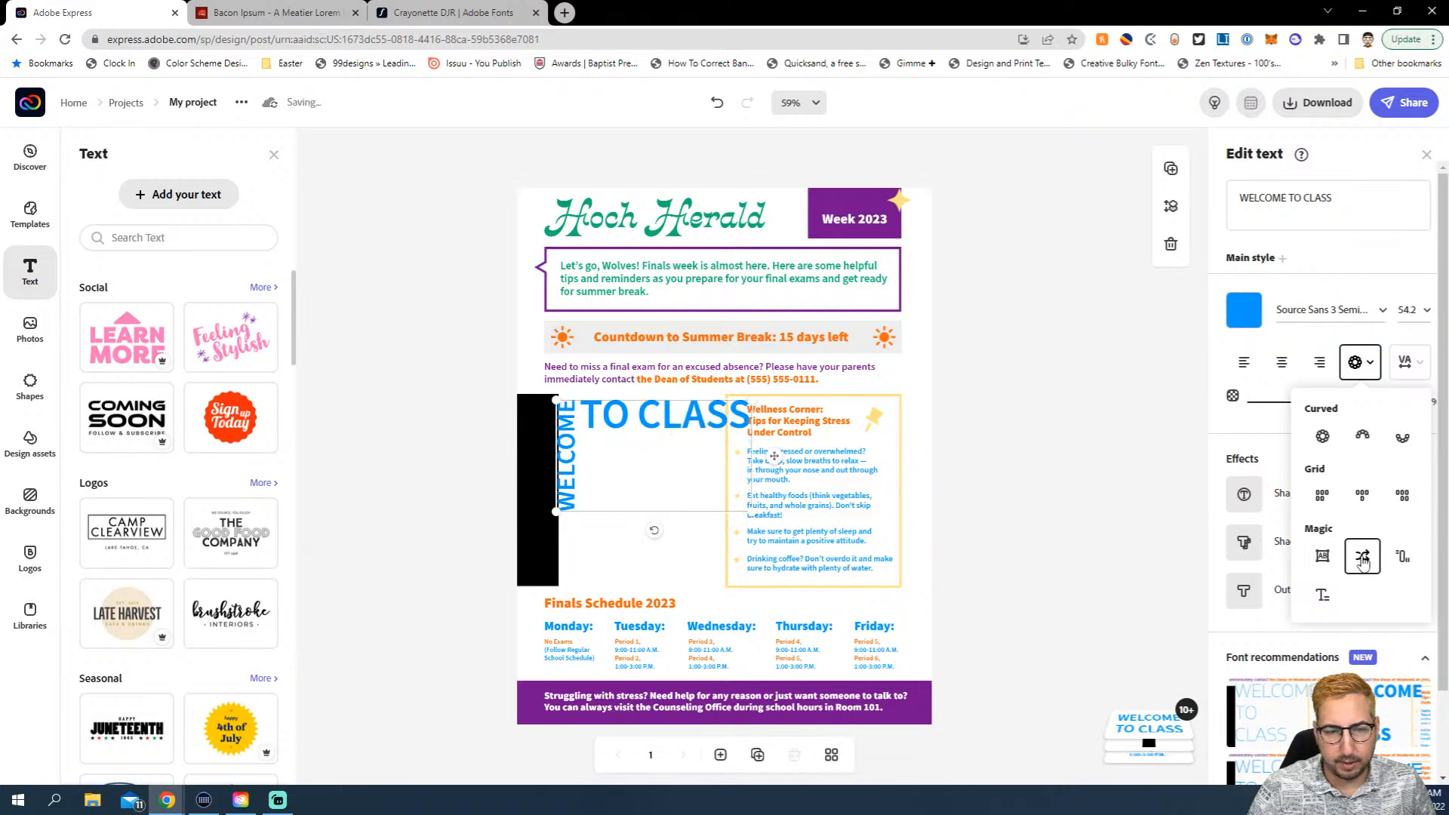
left_click(1401, 558)
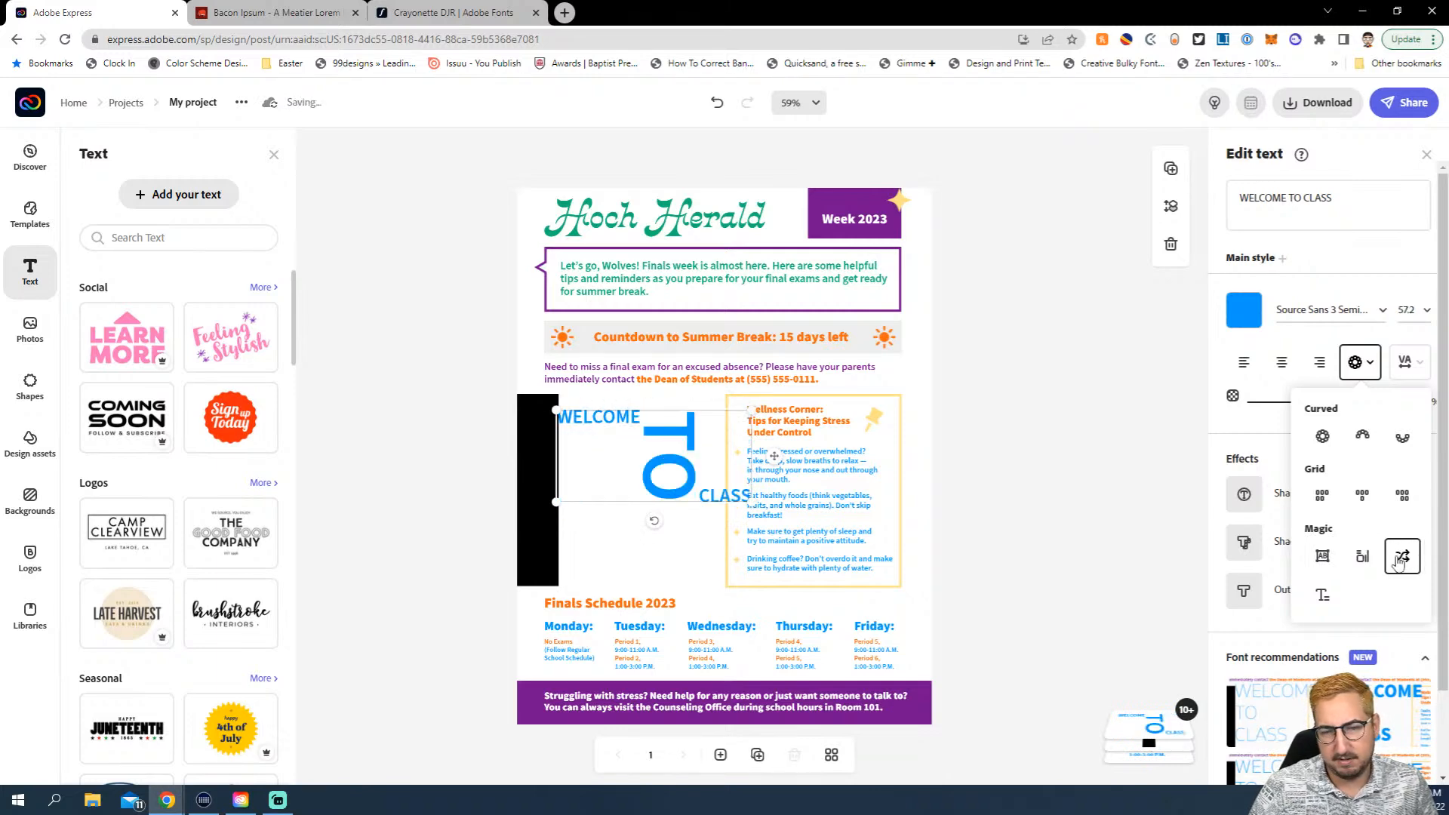
left_click(1244, 362)
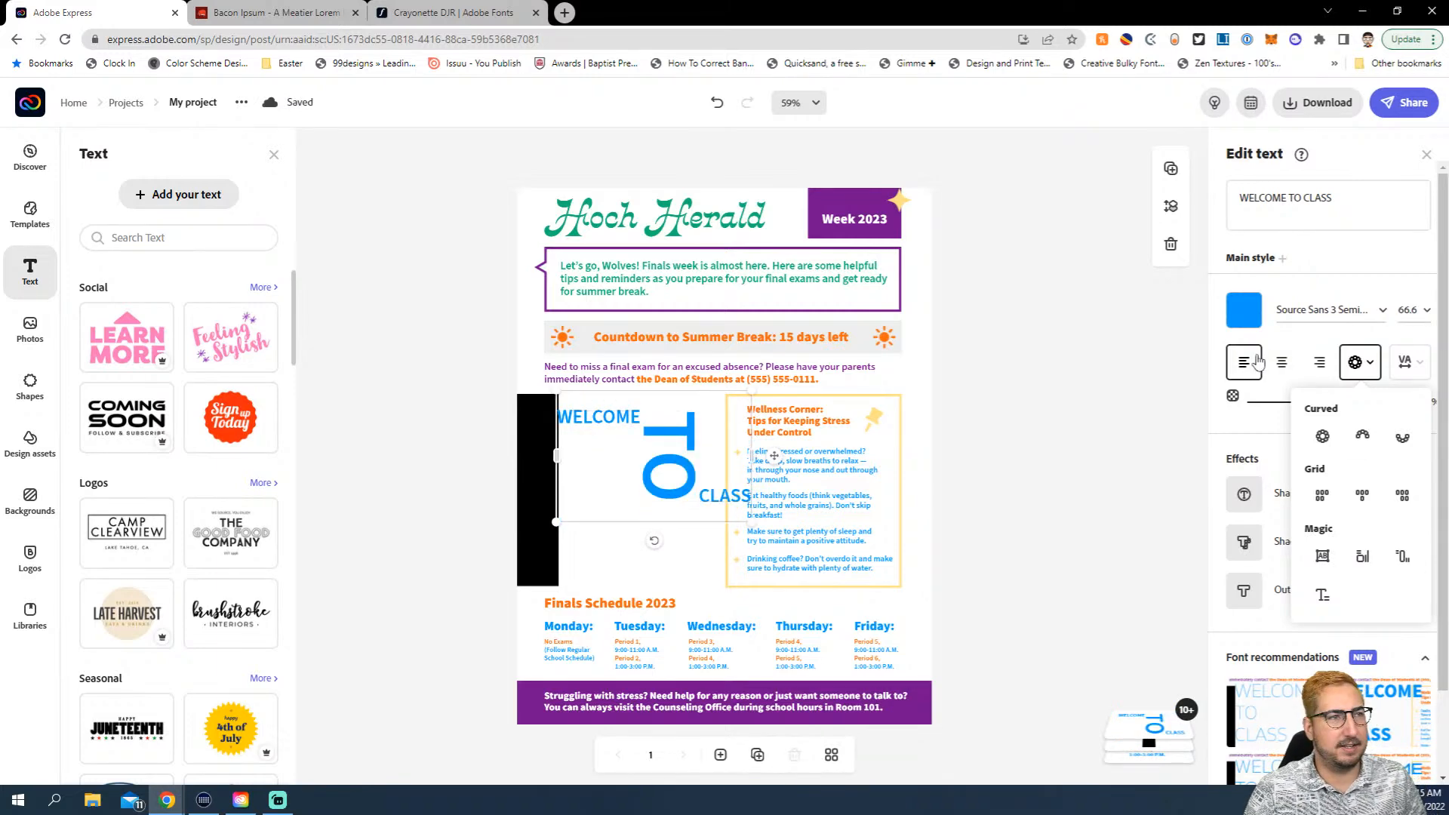
Set the "WELCOME TO CLASS" text in the Tomarik Brush font and tighten its line spacing to 42
left_click_drag(632, 419, 632, 417)
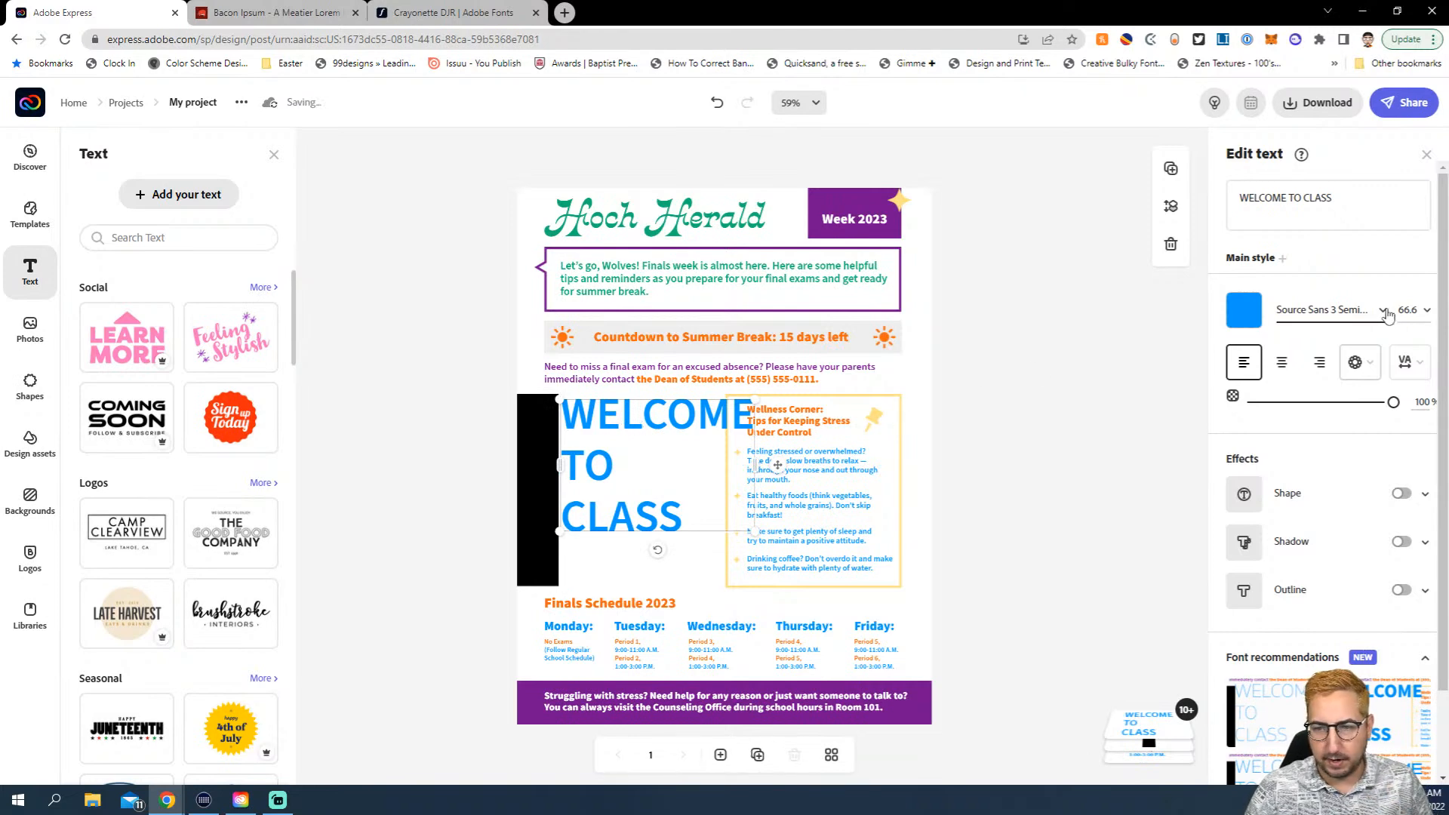
left_click(1382, 310)
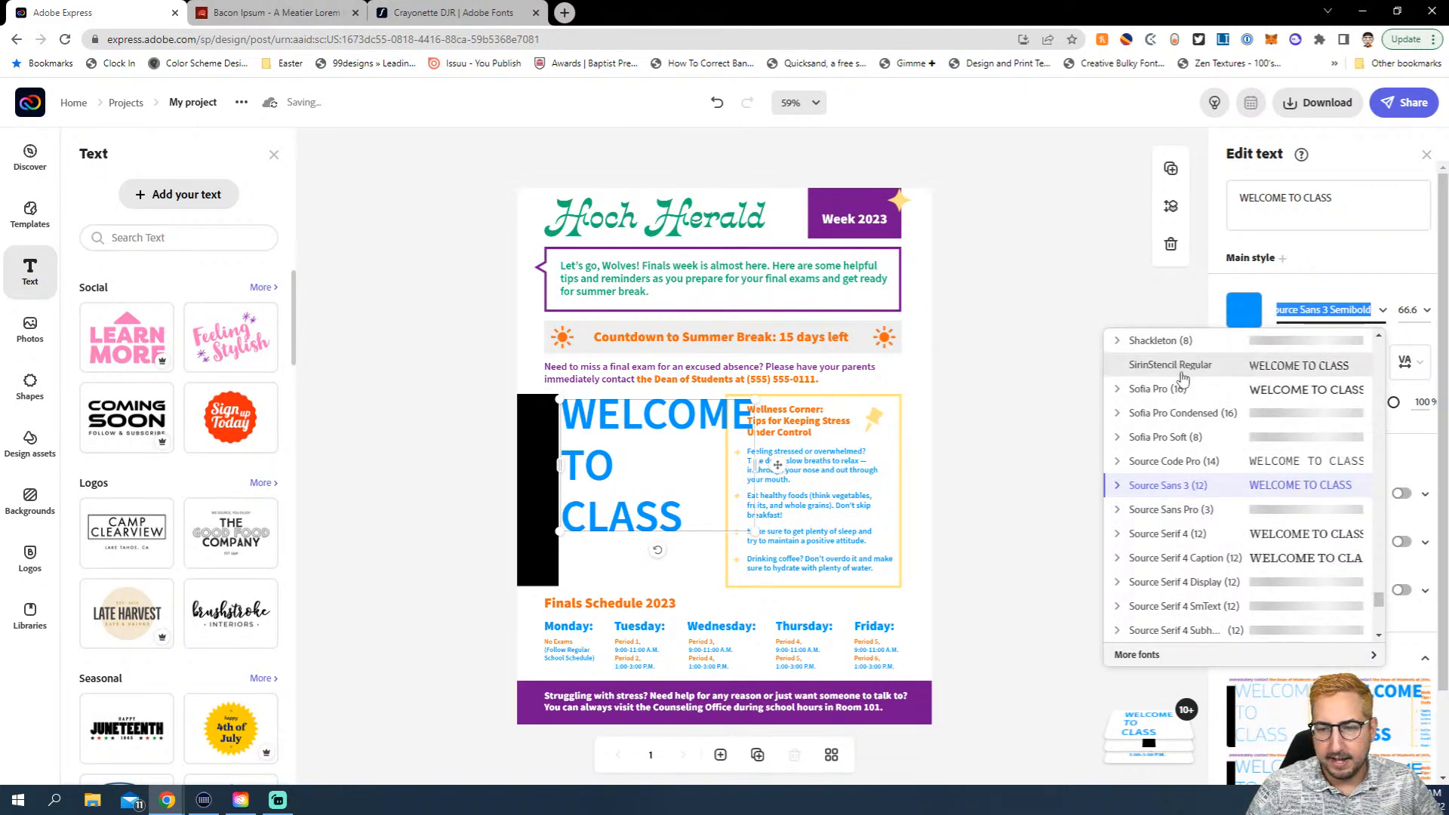
scroll(1176, 464, "up", 4)
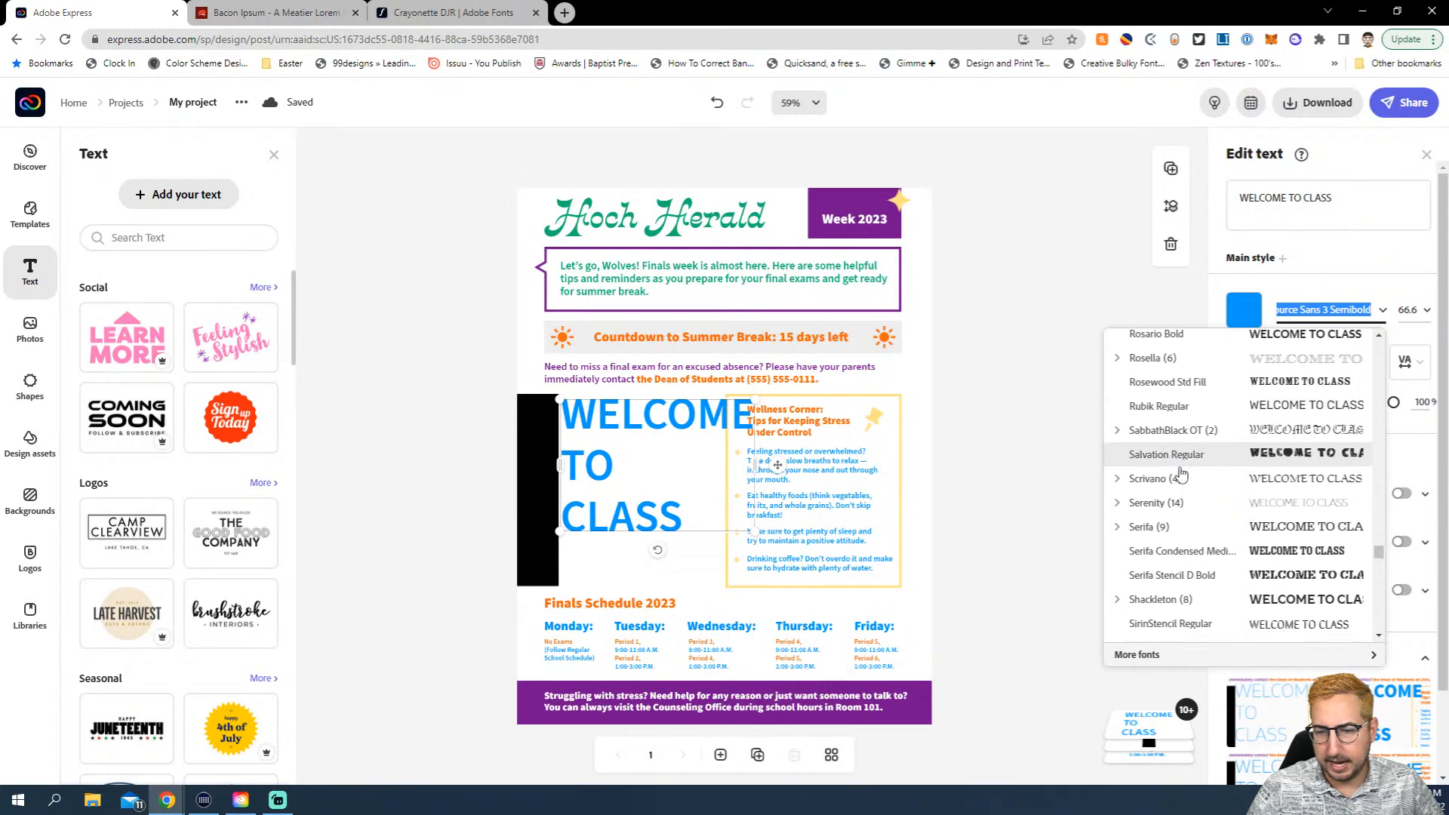
scroll(1182, 475, "down", 6)
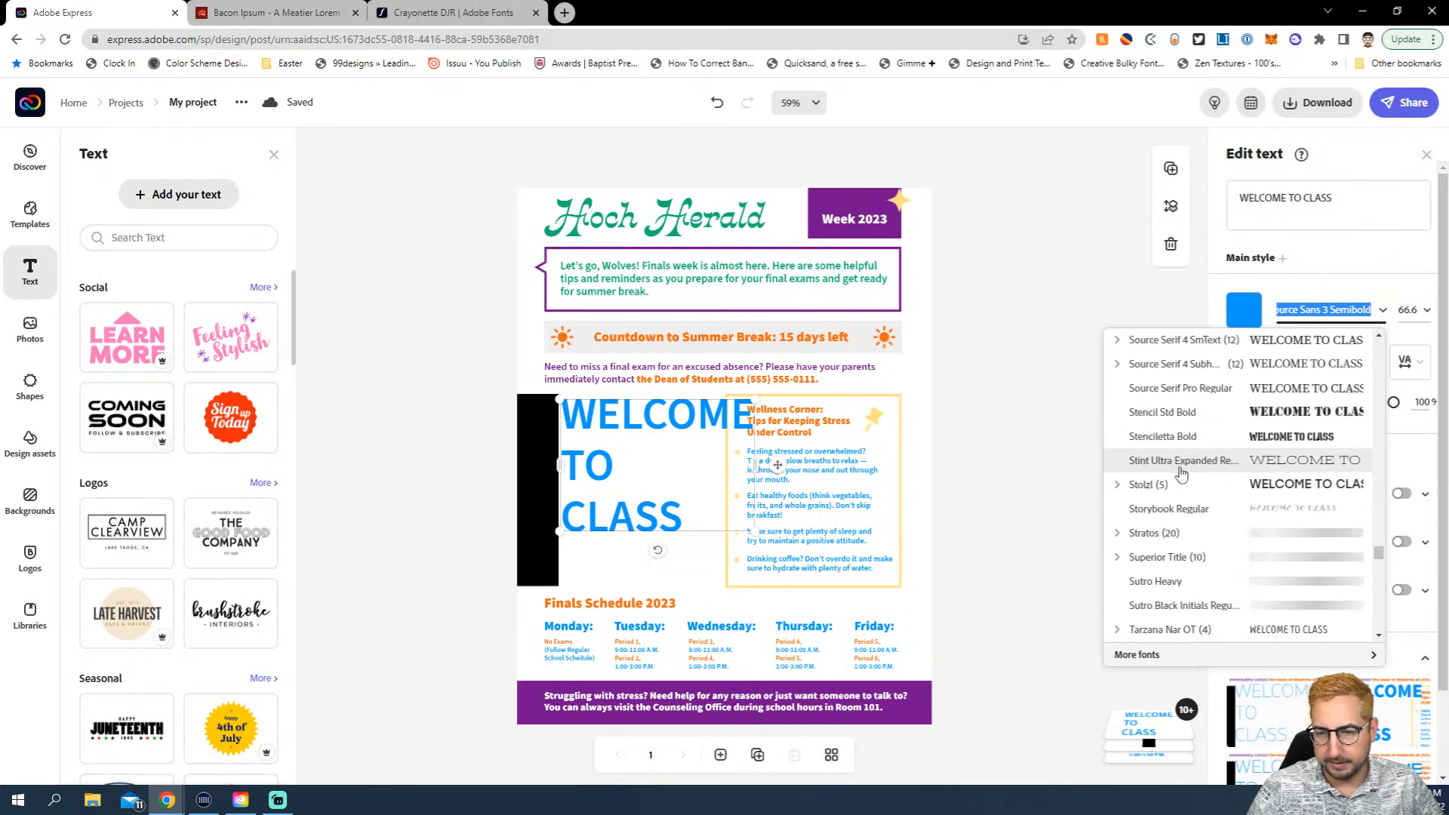
scroll(1168, 483, "down", 2)
scroll(1168, 483, "down", 3)
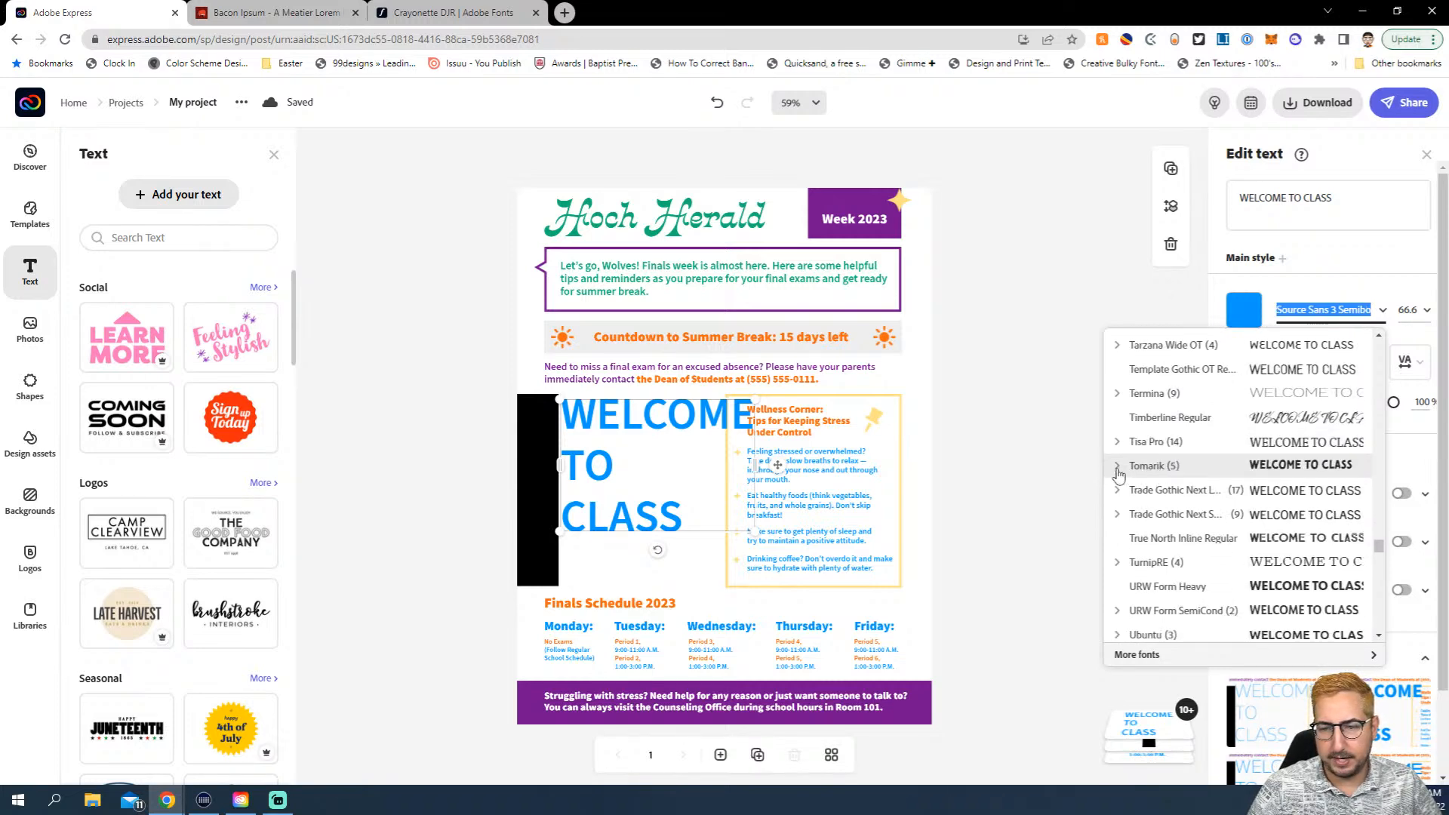
left_click(1120, 469)
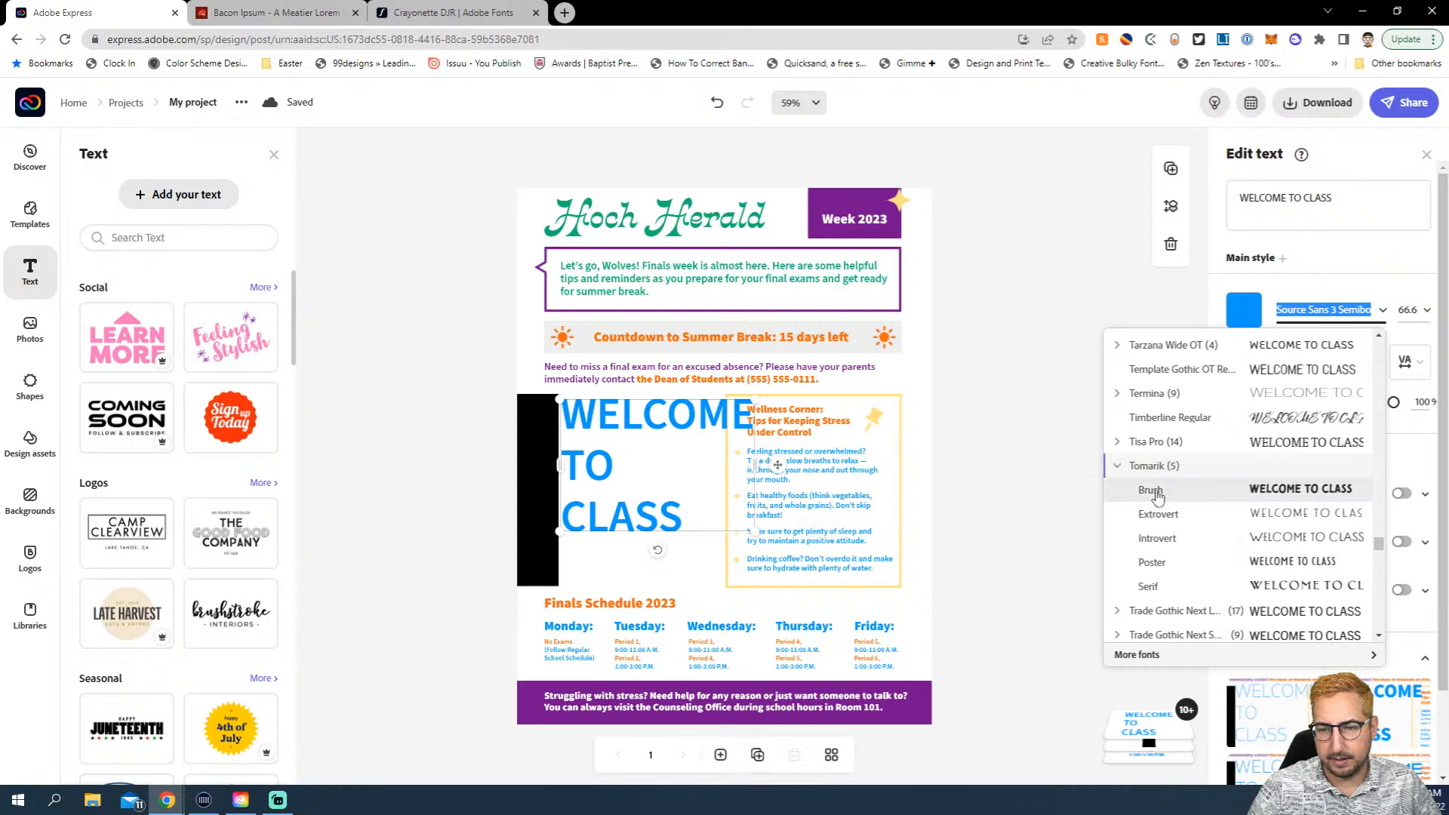
left_click(1168, 492)
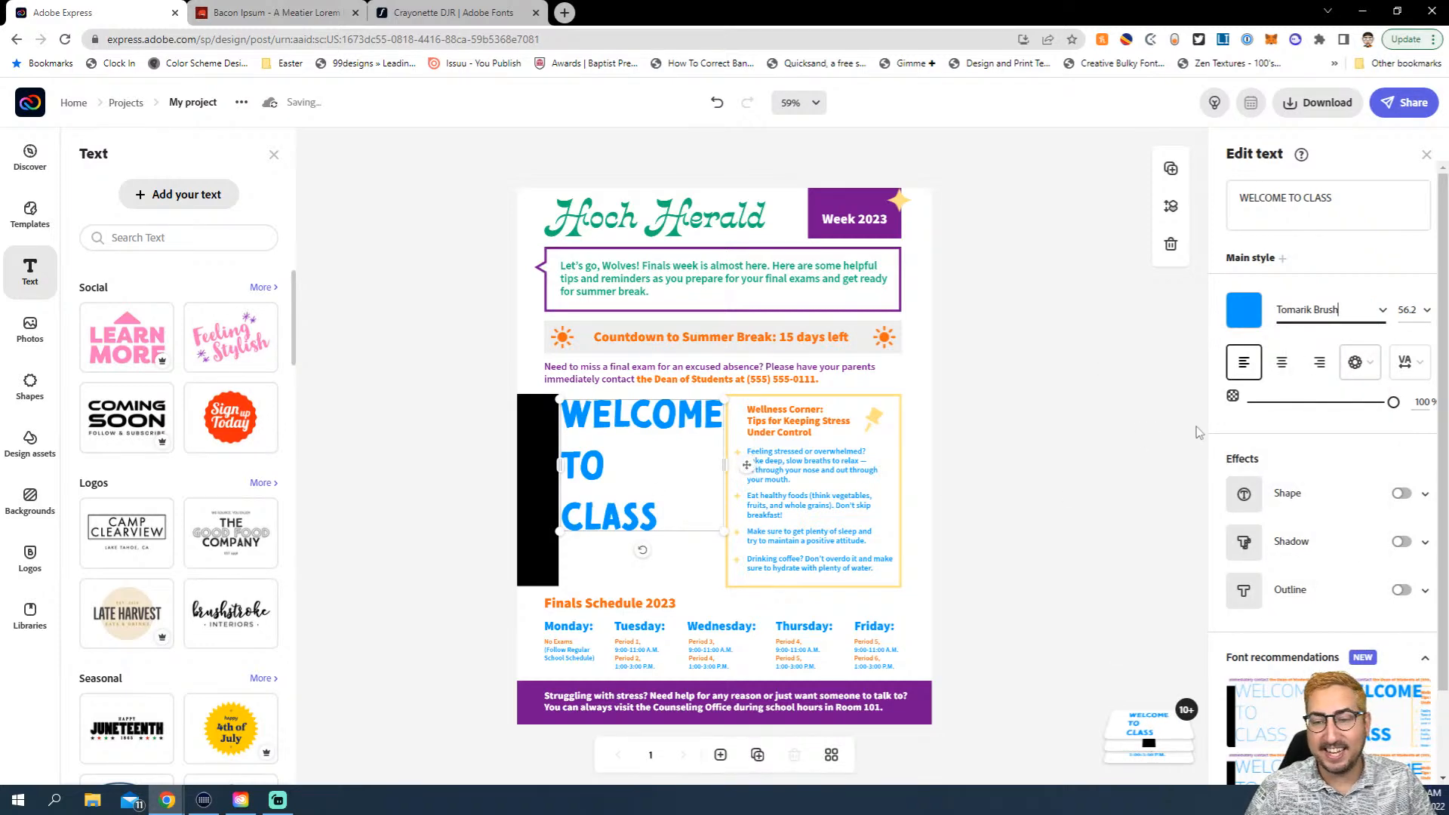
left_click(1419, 371)
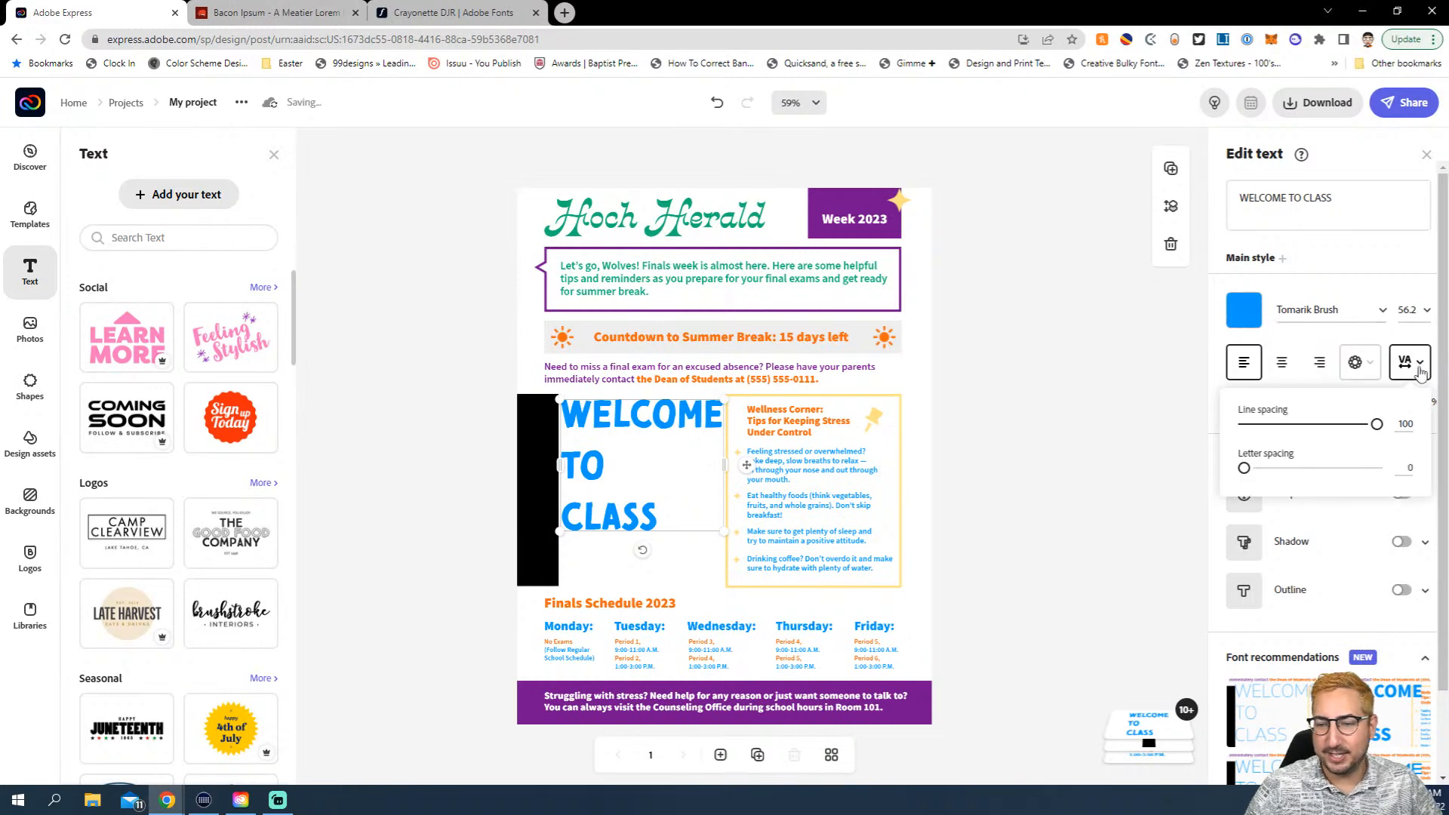
left_click_drag(1358, 437, 1300, 436)
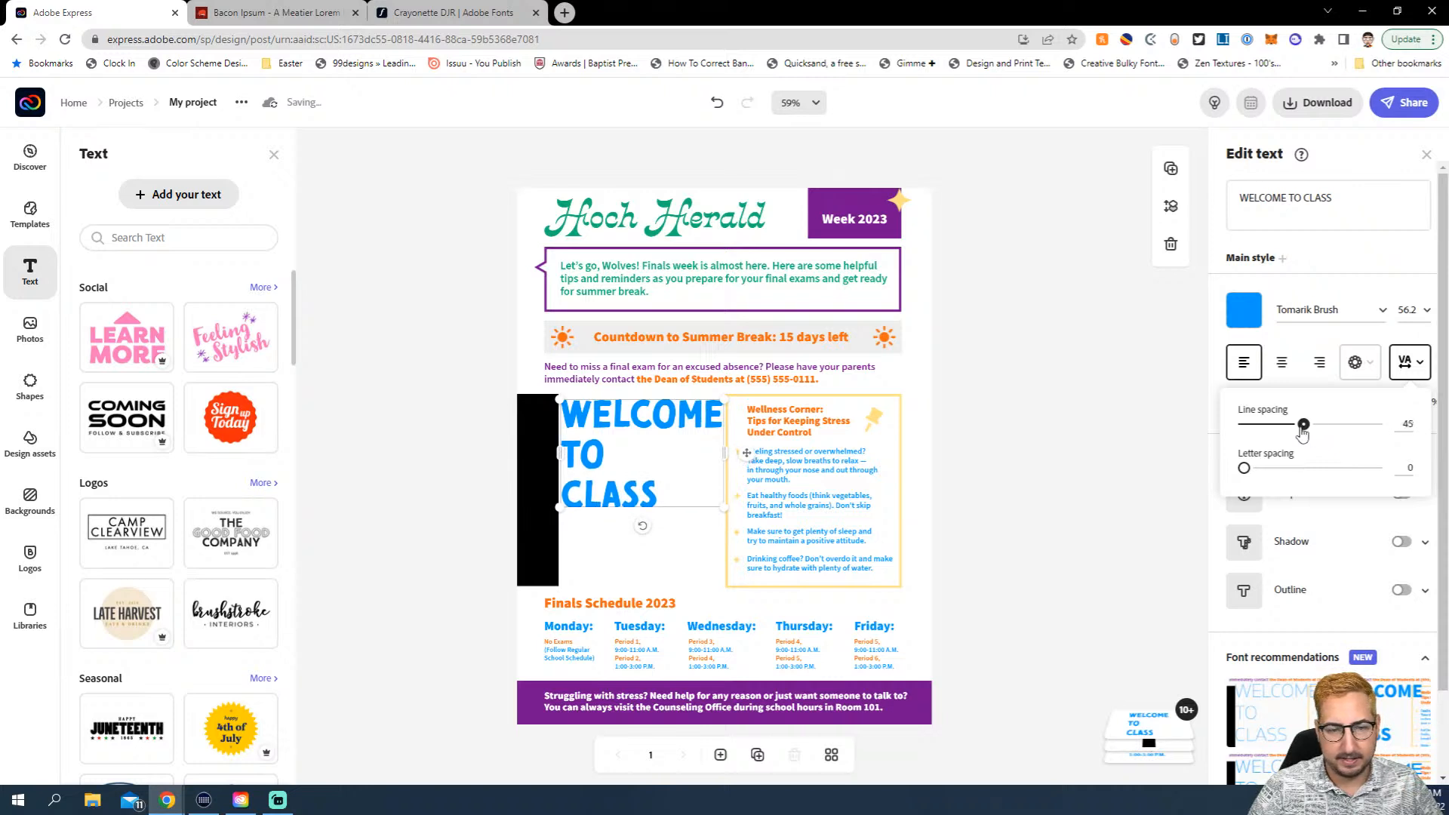
Shrink the "WELCOME TO CLASS" text to a size of about 47.7 and position it just beside the top of the black bar
left_click_drag(728, 510, 715, 501)
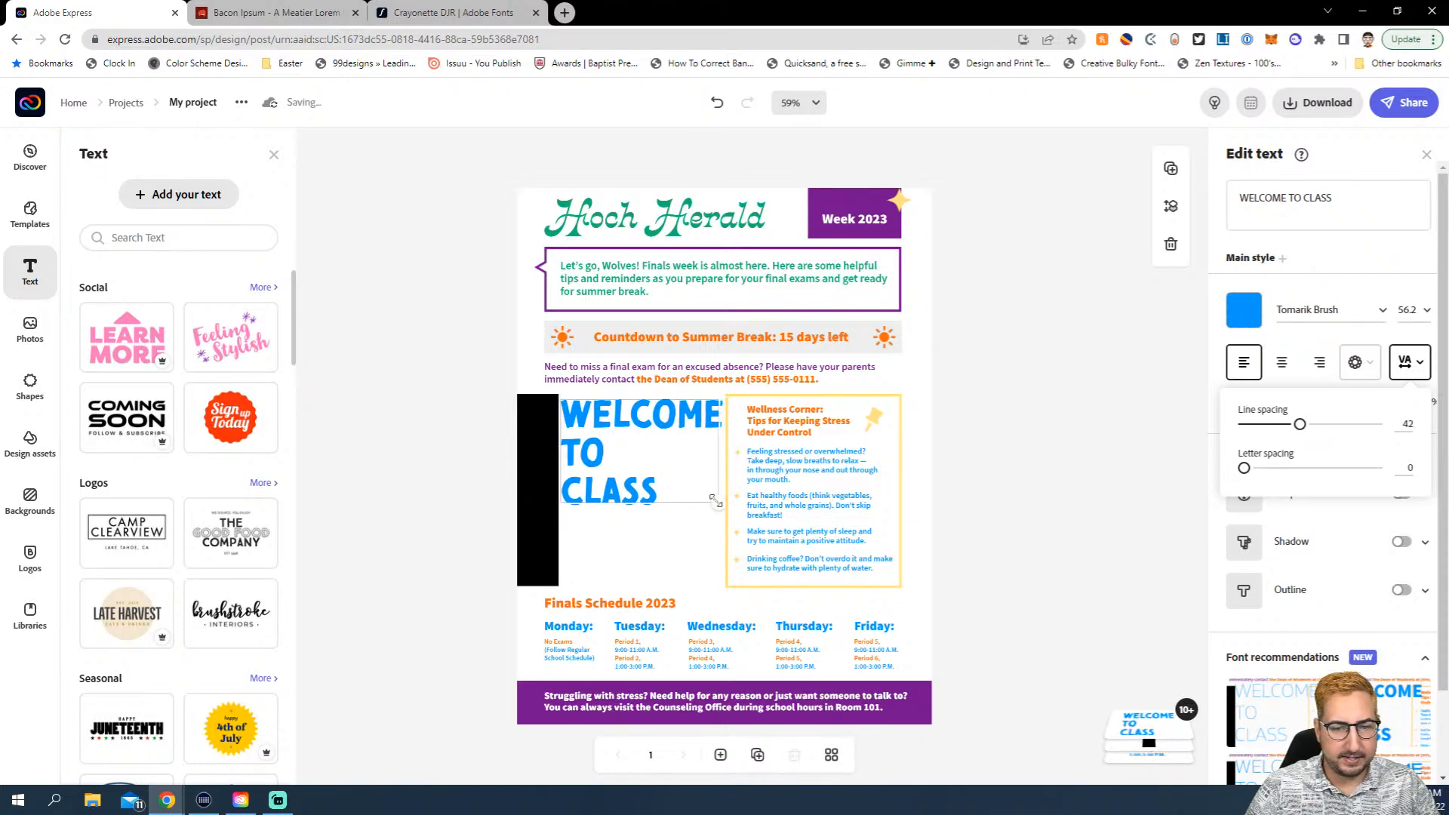
mouse_move(632, 427)
left_mouse_down()
mouse_move(631, 504)
mouse_move(637, 420)
left_mouse_up()
left_click_drag(714, 496, 701, 483)
key("Right")
key("Right")
key("Right")
key("Right")
key("Right")
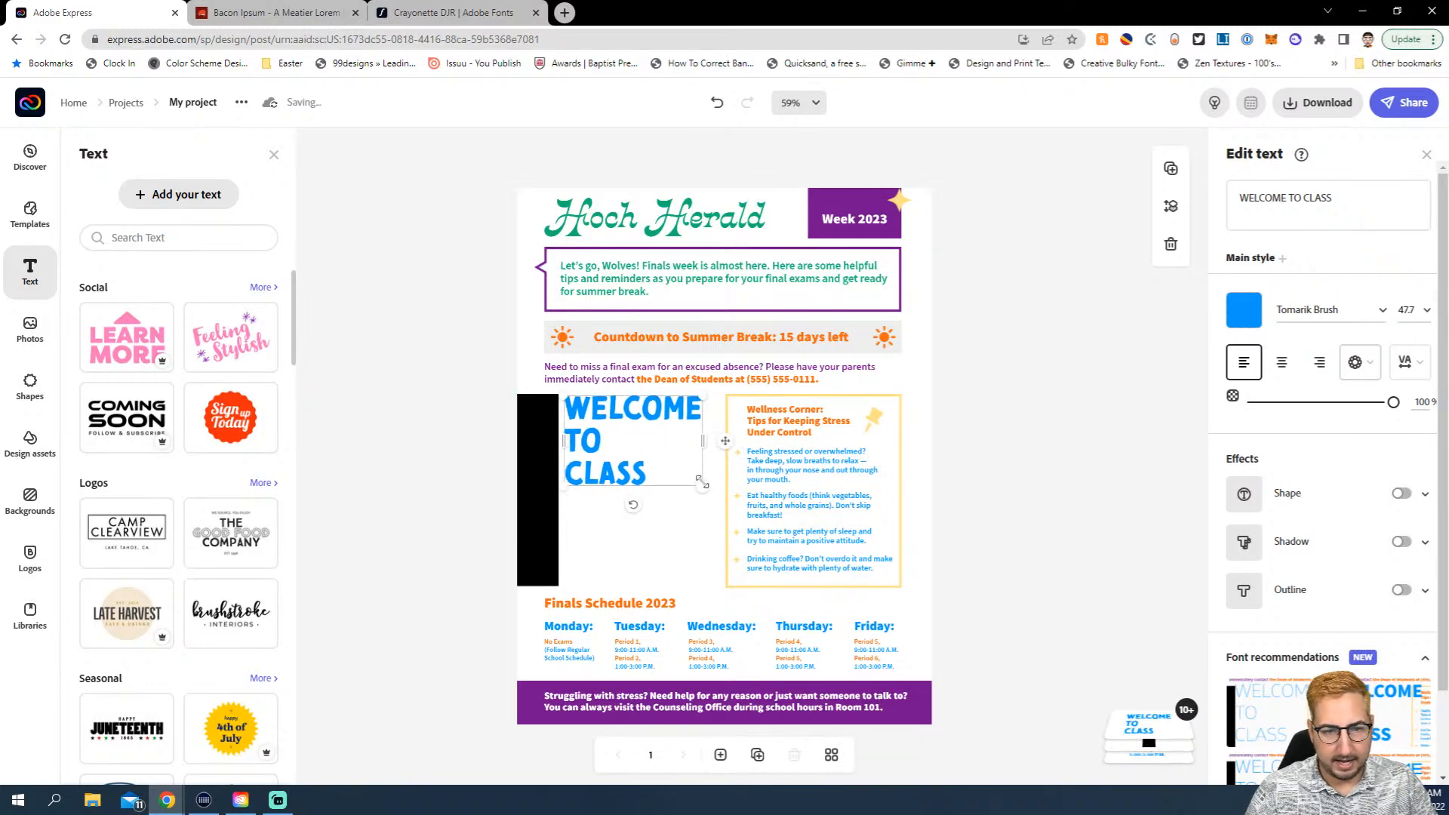
Change the heading's wording to "WELCOME TO BACK CLASS STUDENTS!"
left_click(1366, 196)
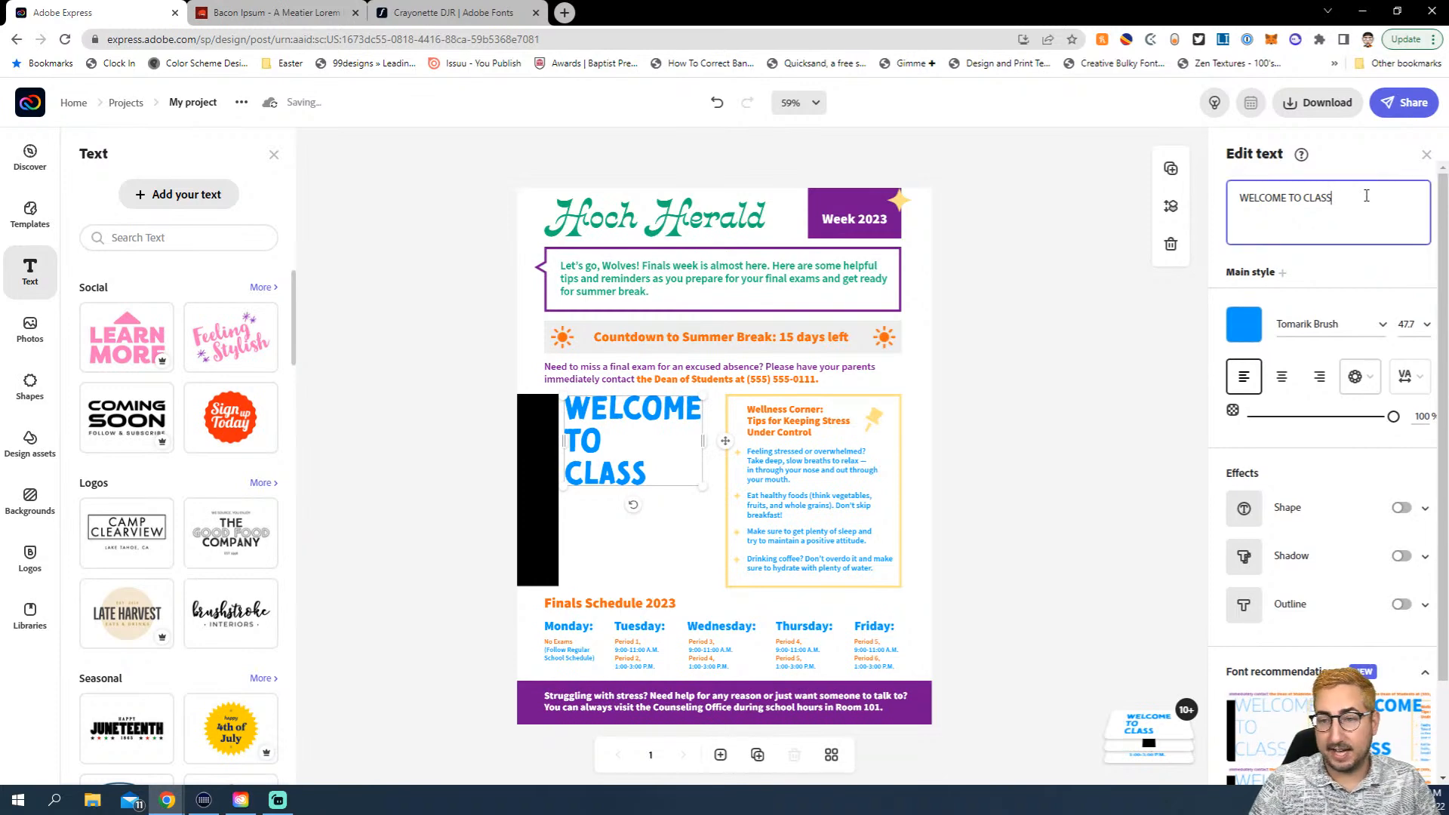
type("BACK")
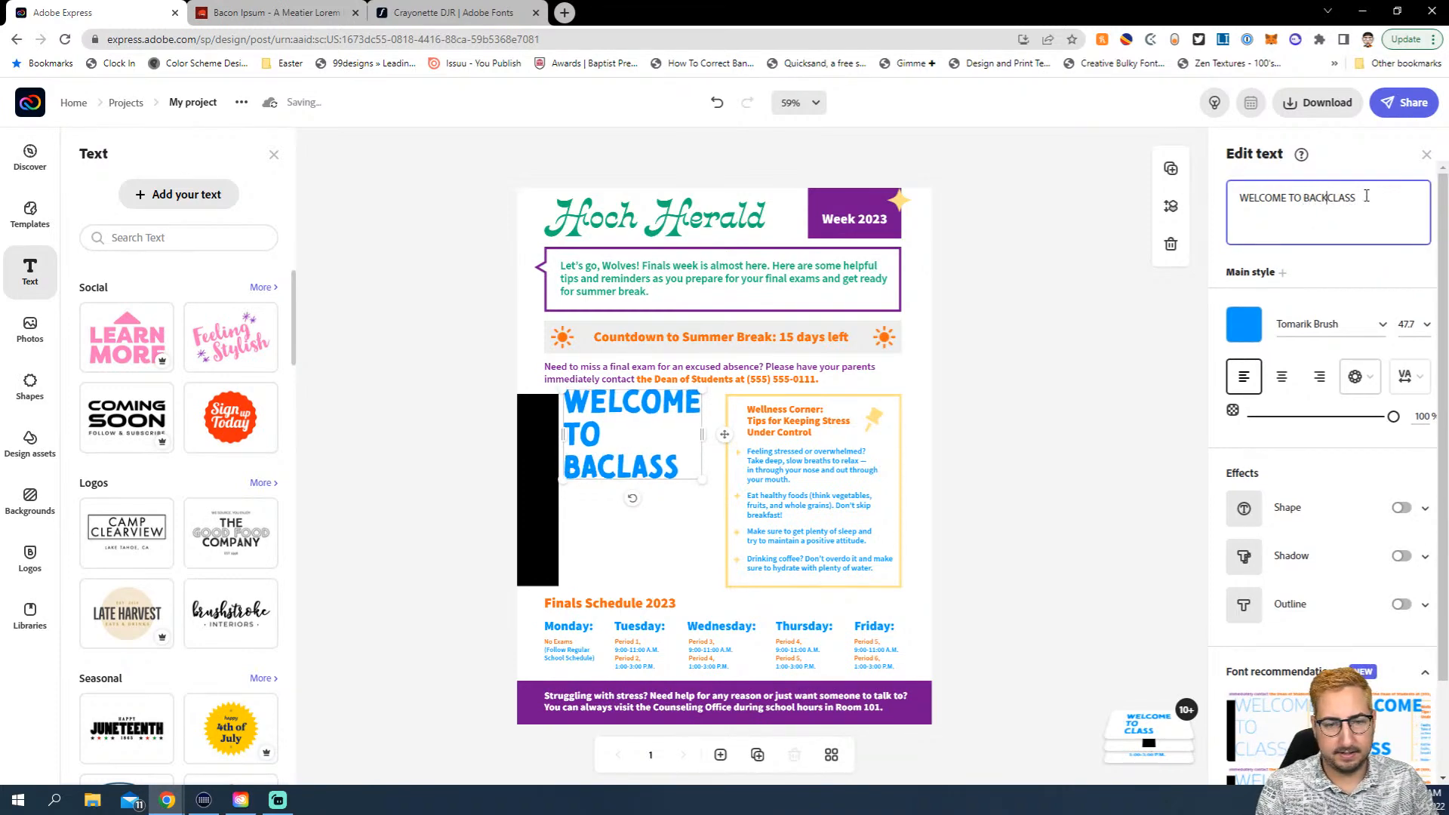
type(" CLASS")
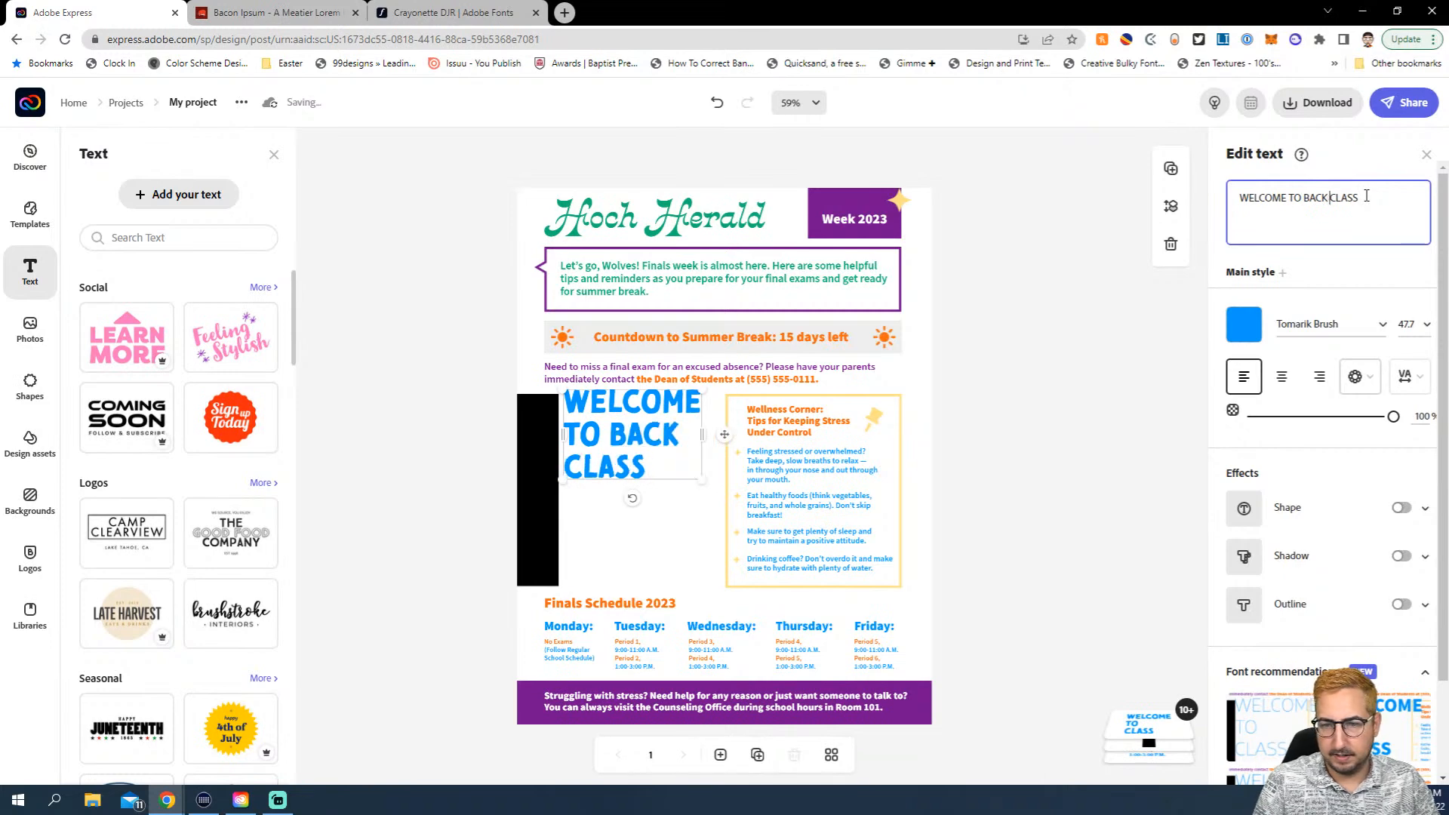
type(" ST")
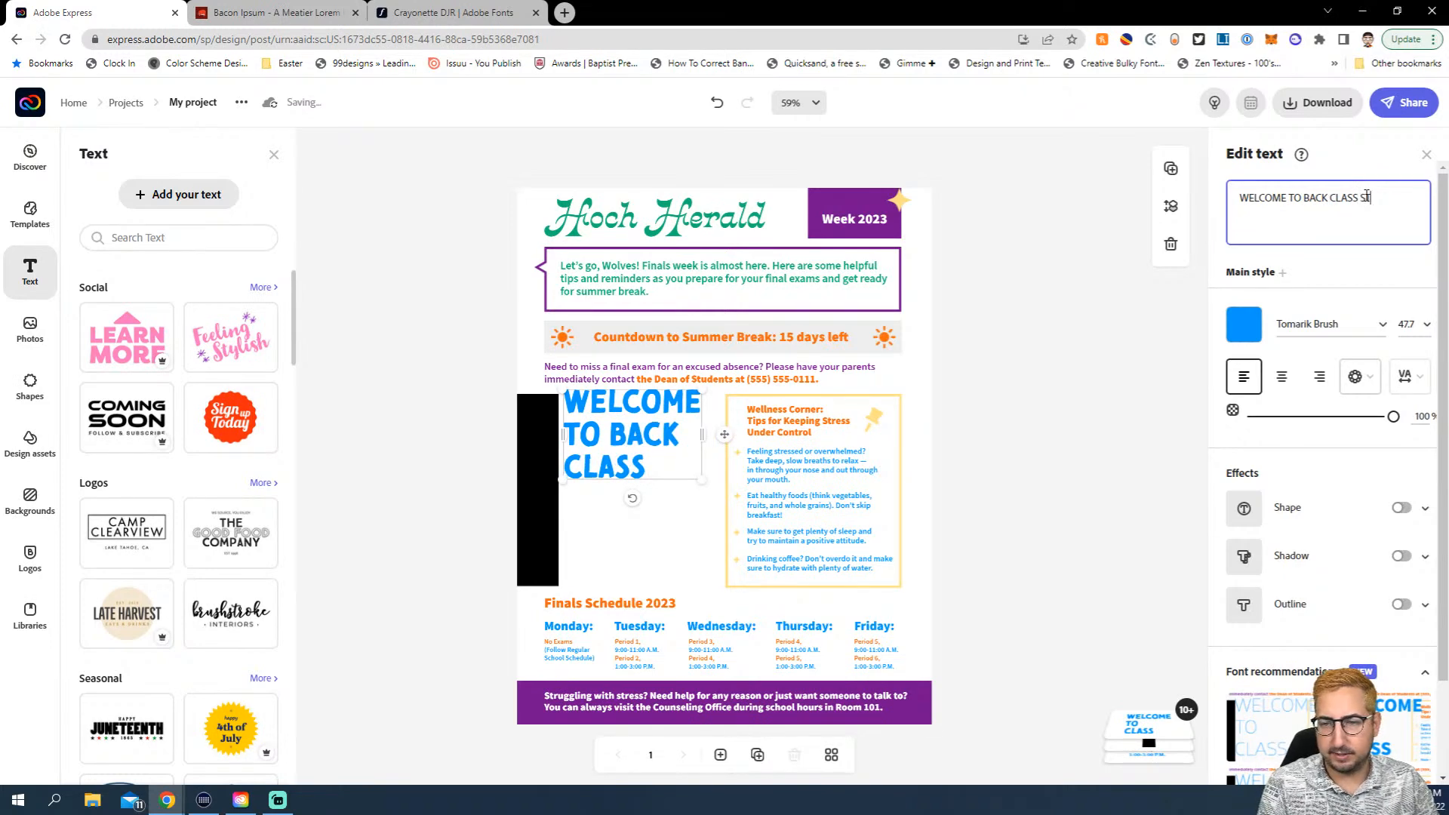
type("UDENTS!")
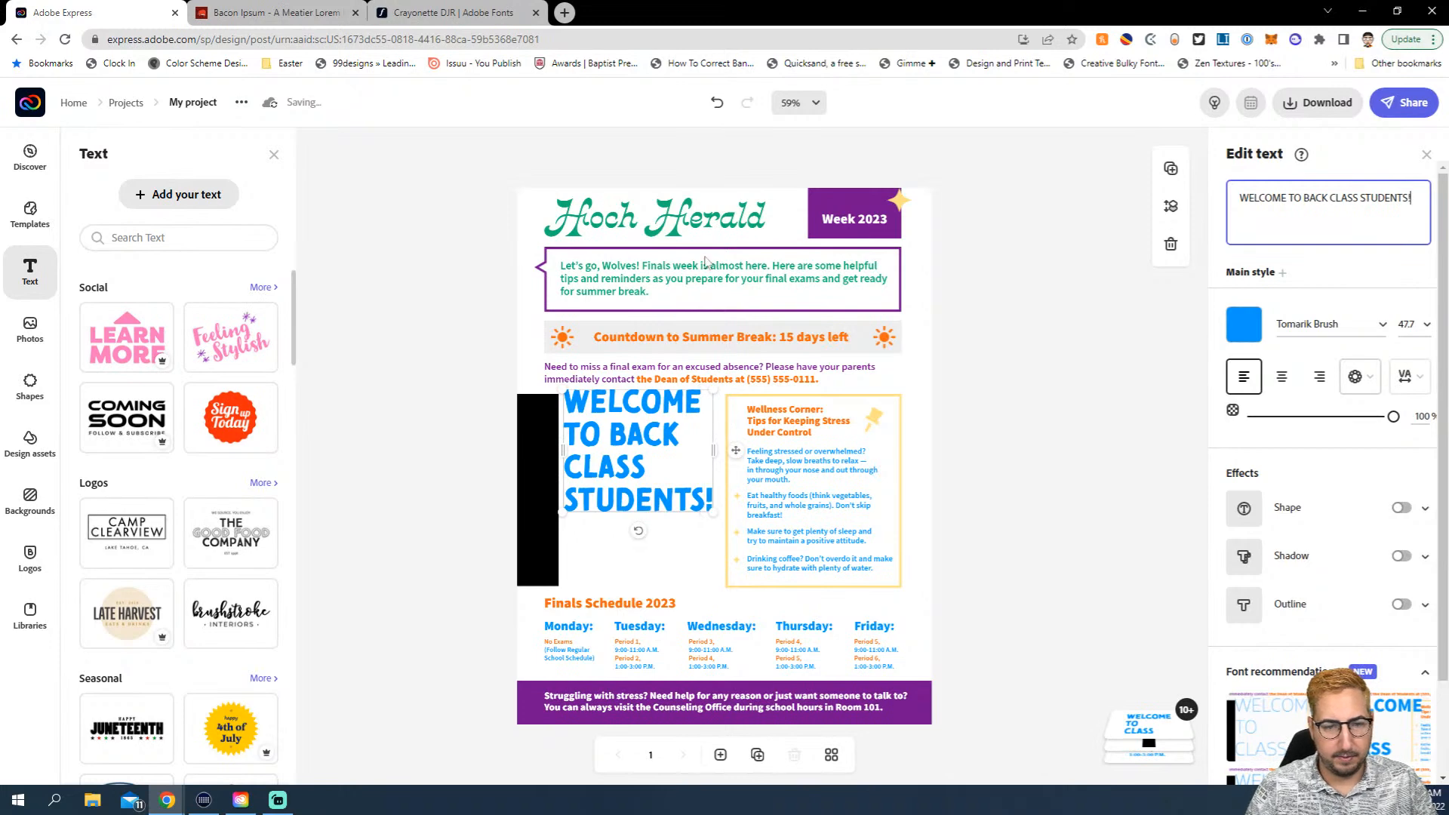
Move the "WELCOME TO BACK CLASS STUDENTS!" heading down to align with the top of the black bar, and color it black (#000000)
left_click_drag(638, 440, 635, 455)
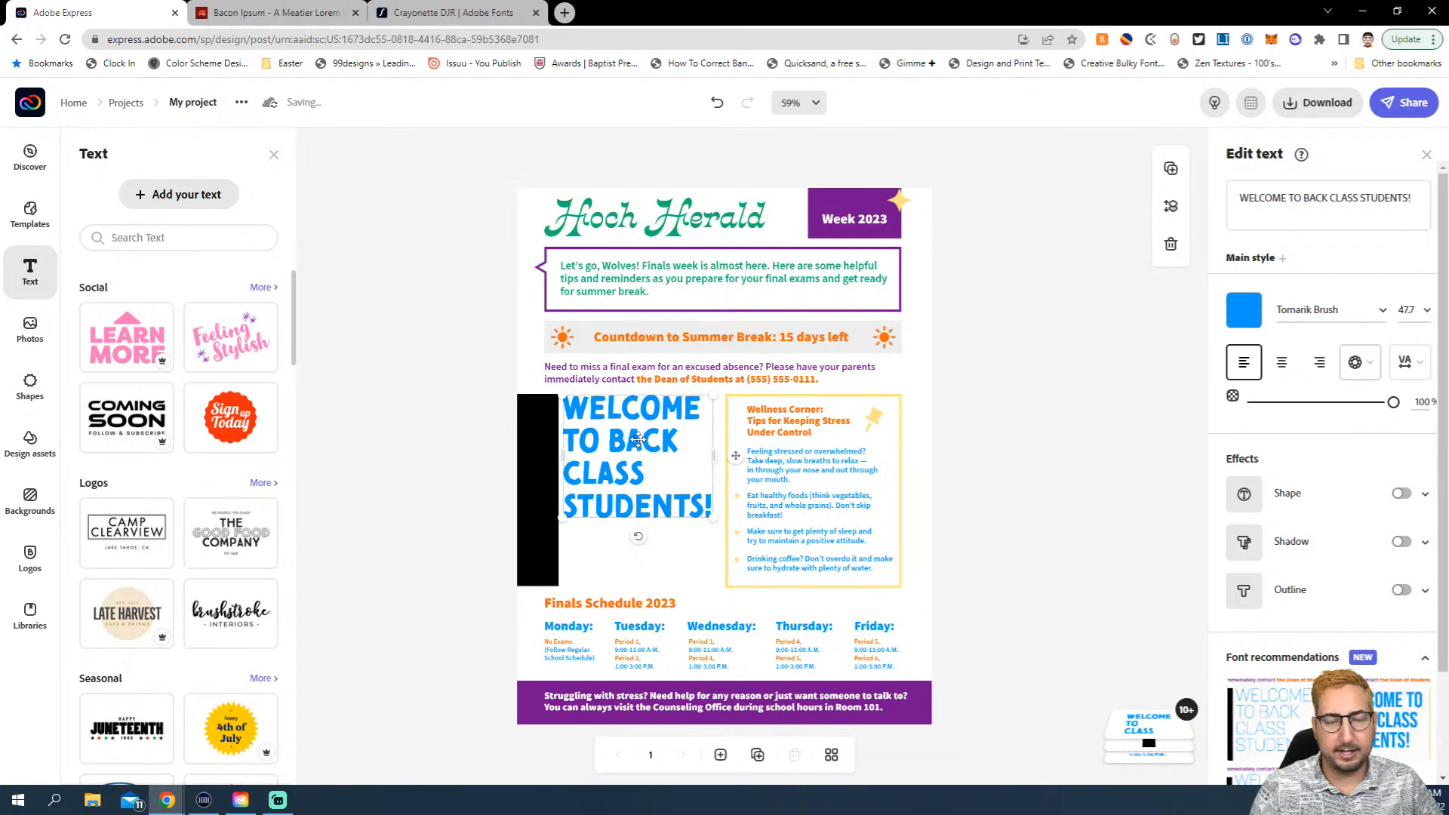
left_click(1245, 312)
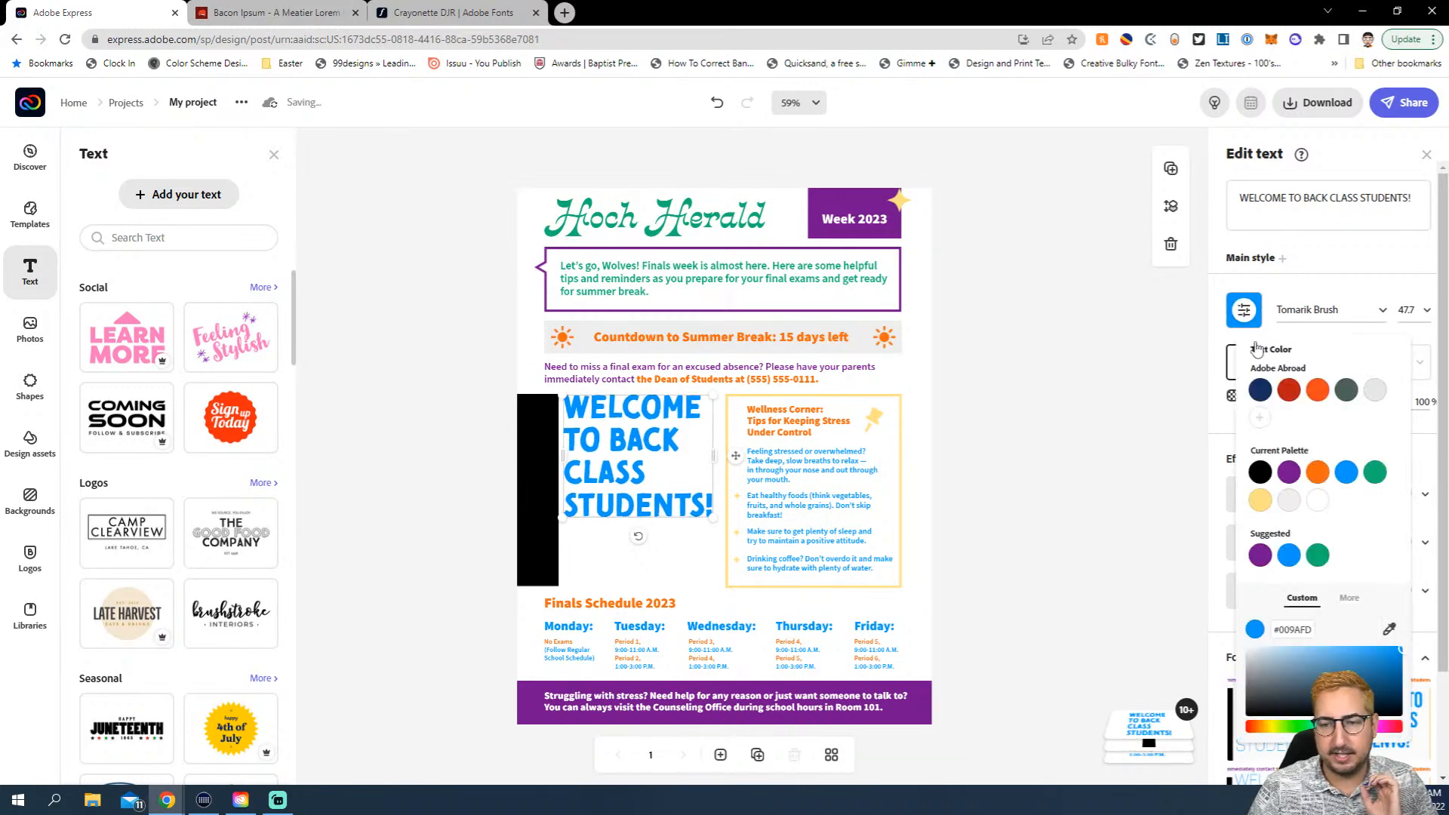
left_click(1260, 472)
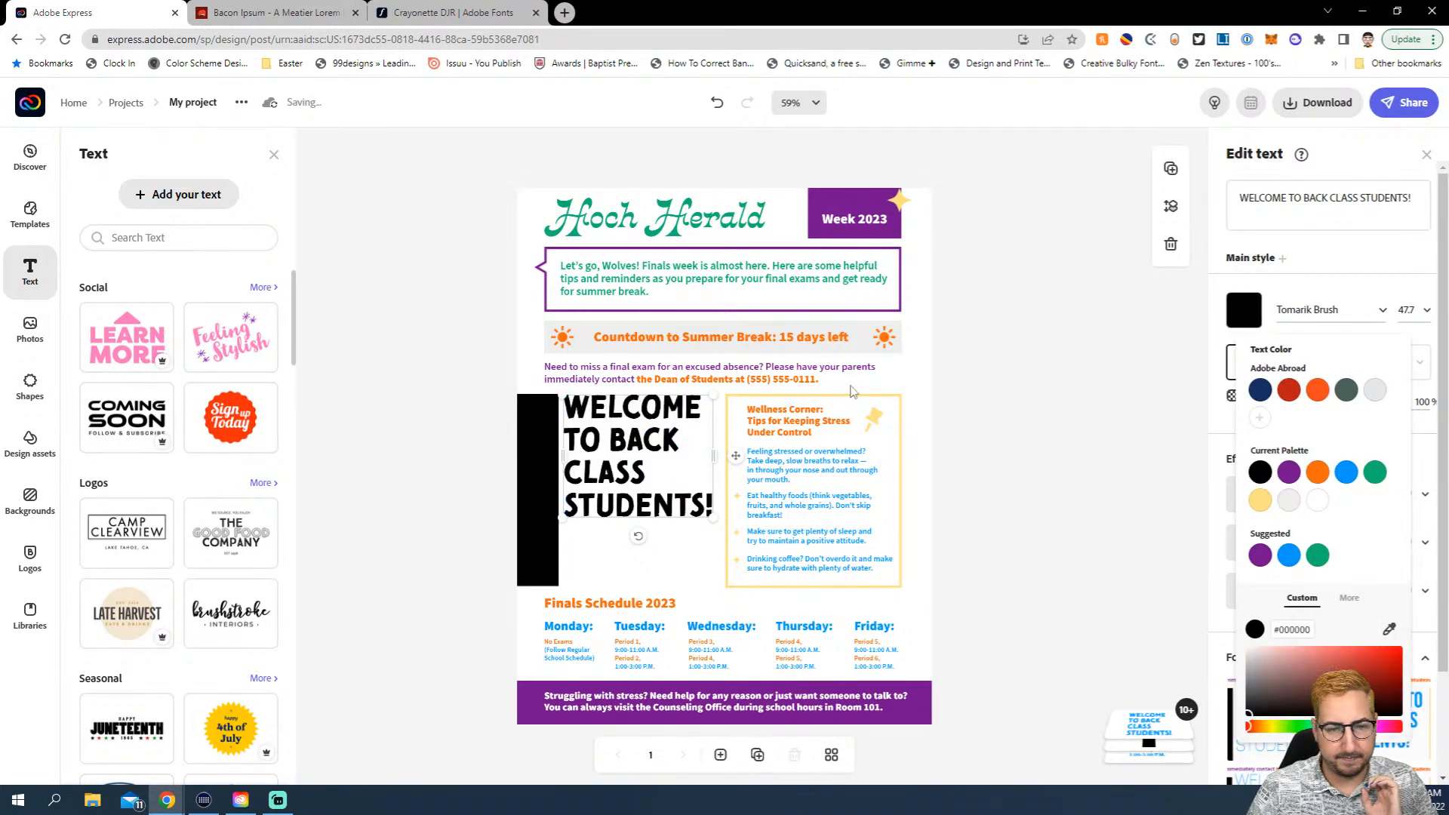
Search the stock photos for "CONFETTI" and add the photo of densely packed multicolored paper confetti to the page
left_click(955, 364)
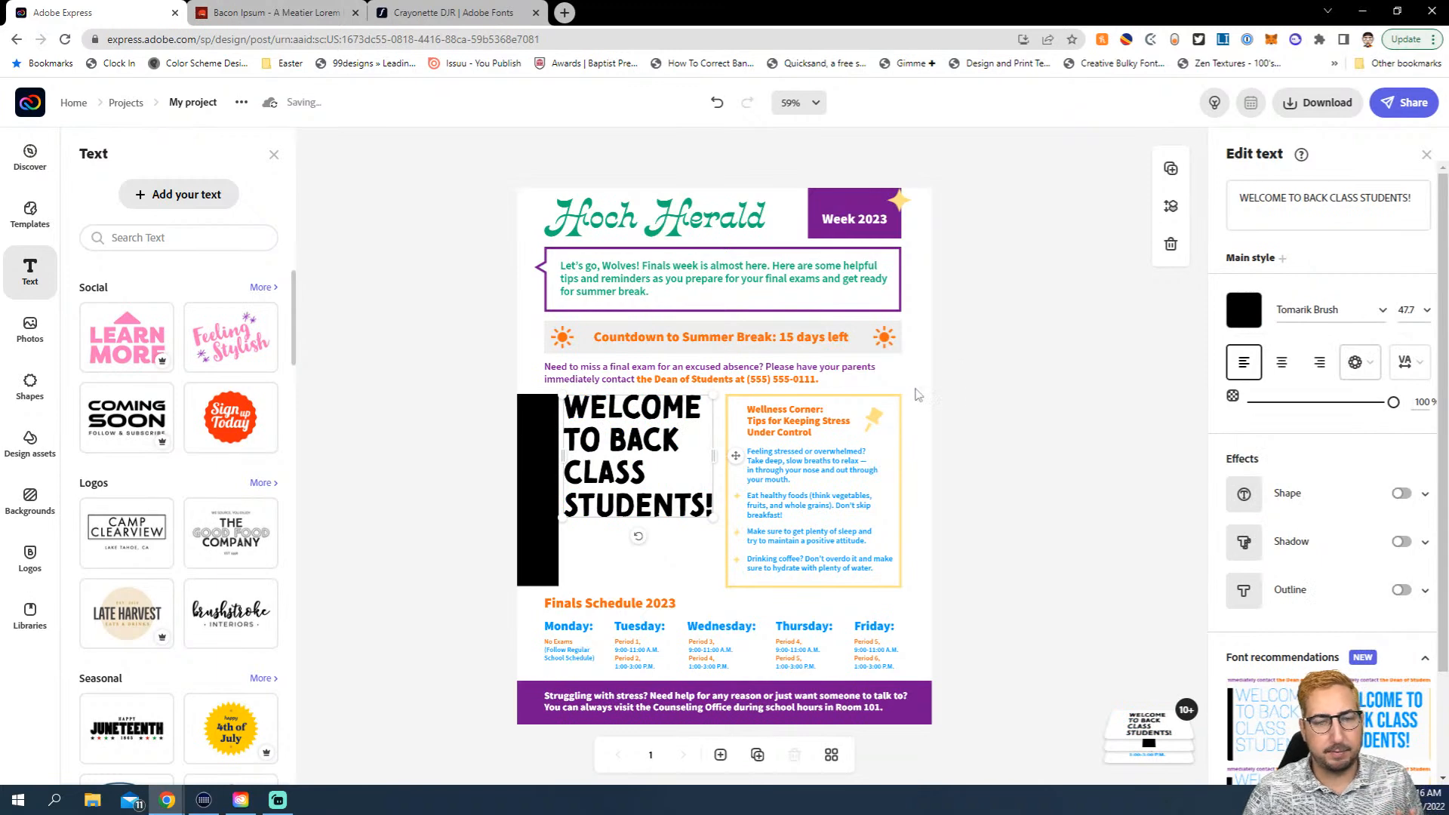
left_click(445, 346)
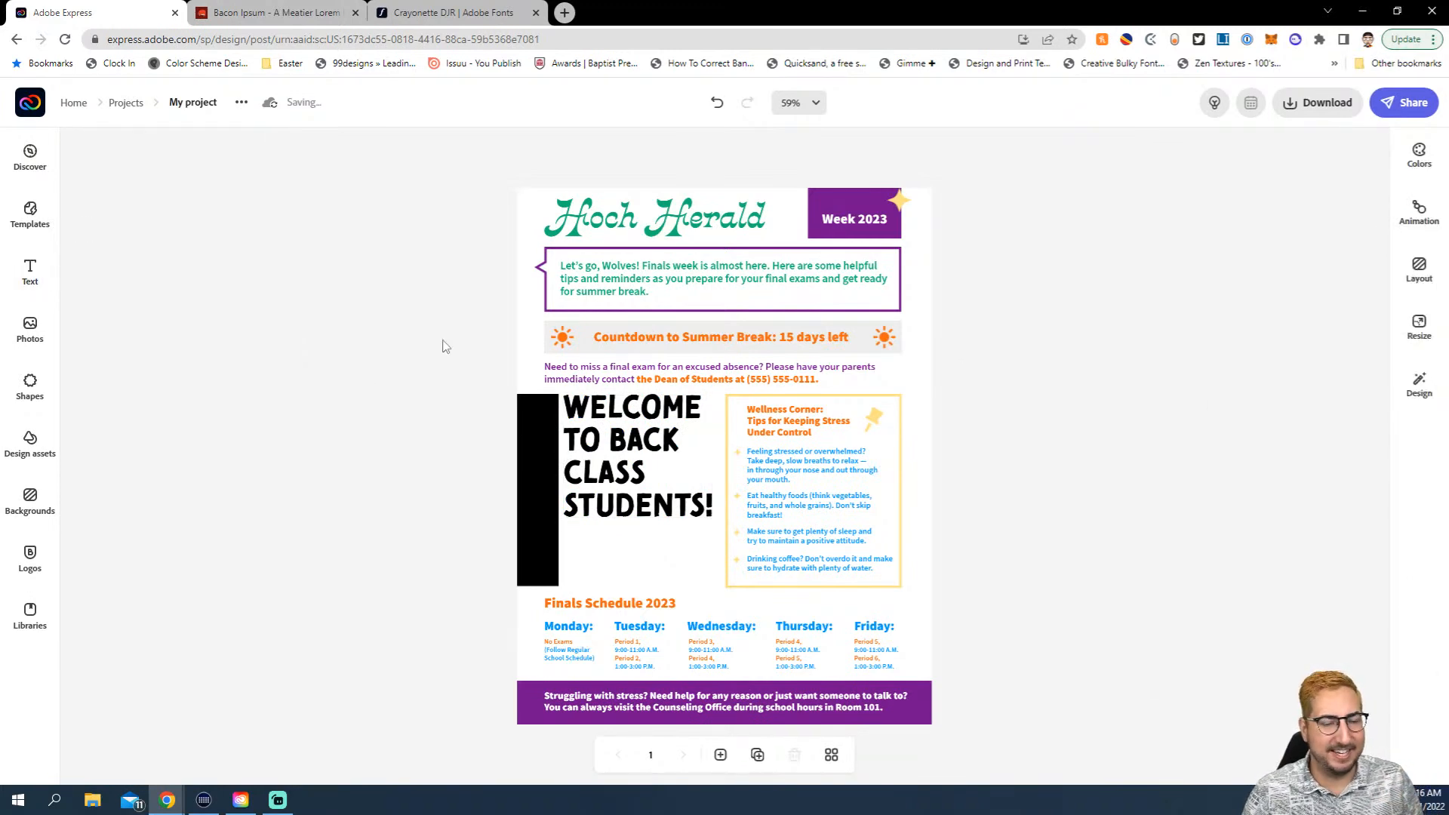
left_click(47, 331)
left_click(147, 238)
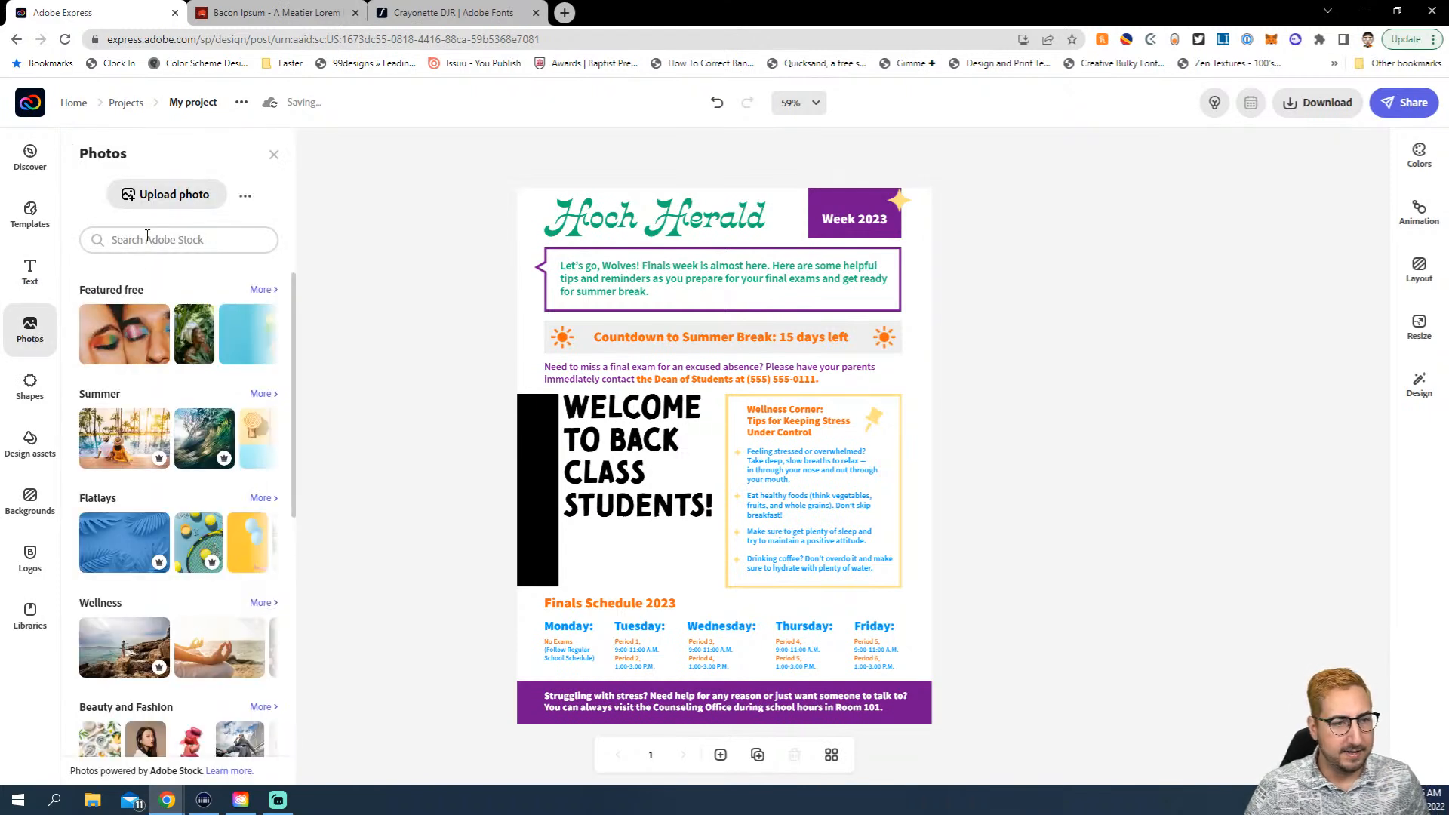
type("c")
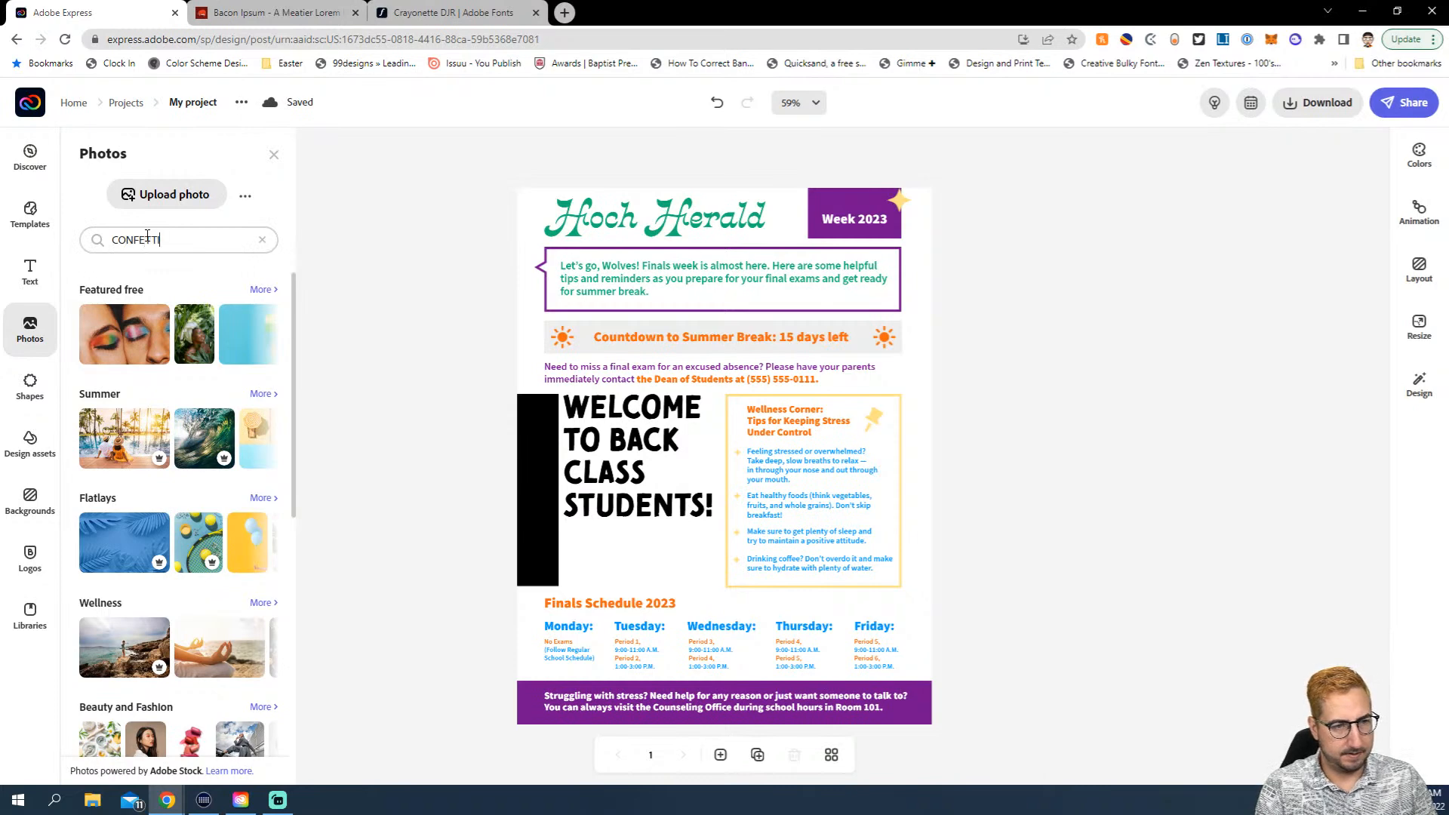
type("ONFETTI")
key("Return")
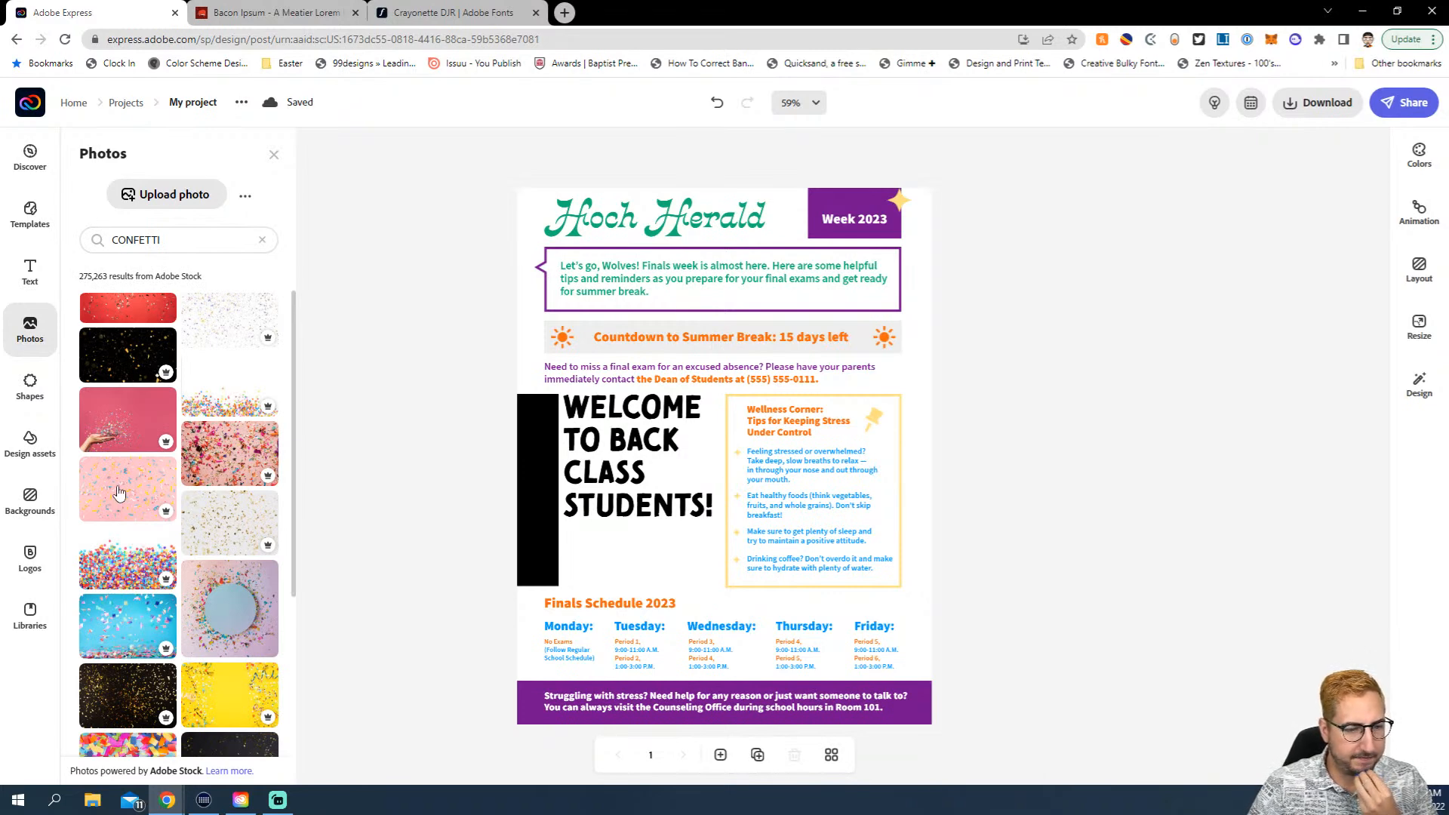
scroll(120, 495, "down", 2)
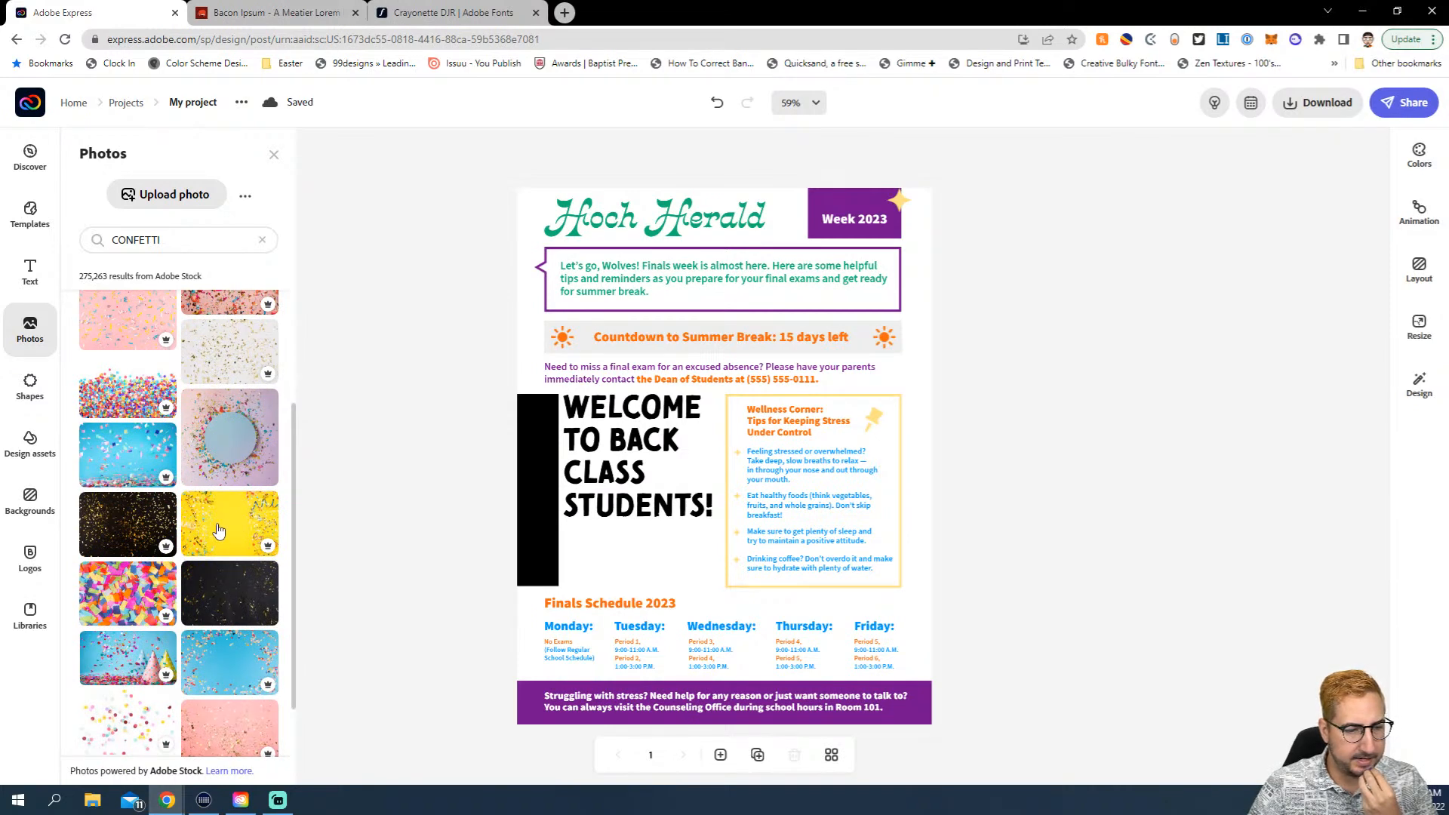
scroll(219, 530, "down", 1)
left_click(121, 521)
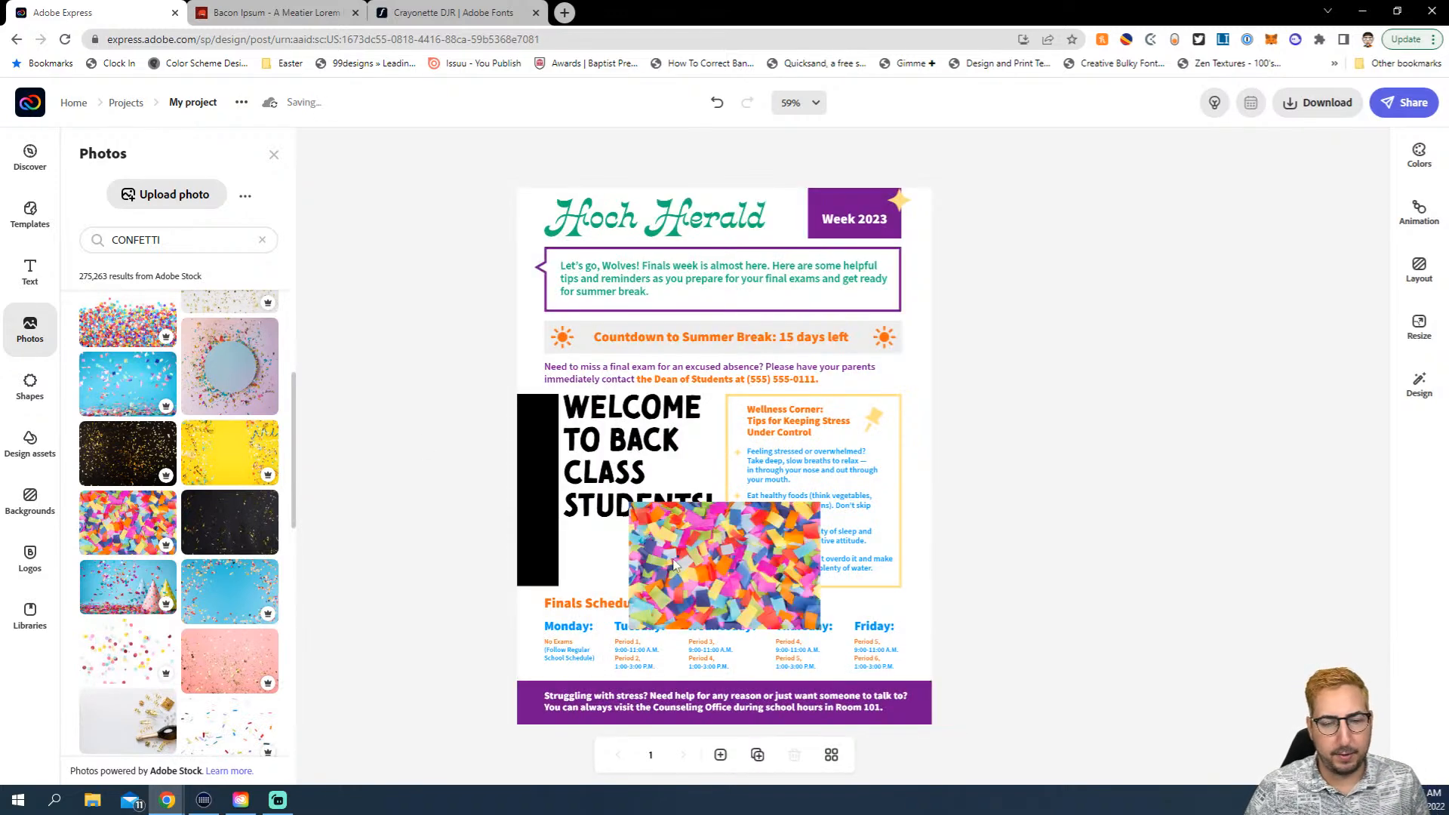
Set the confetti photo's blend mode to Screen and enlarge and position it to cover the welcome heading and black bar
left_click_drag(628, 502, 569, 462)
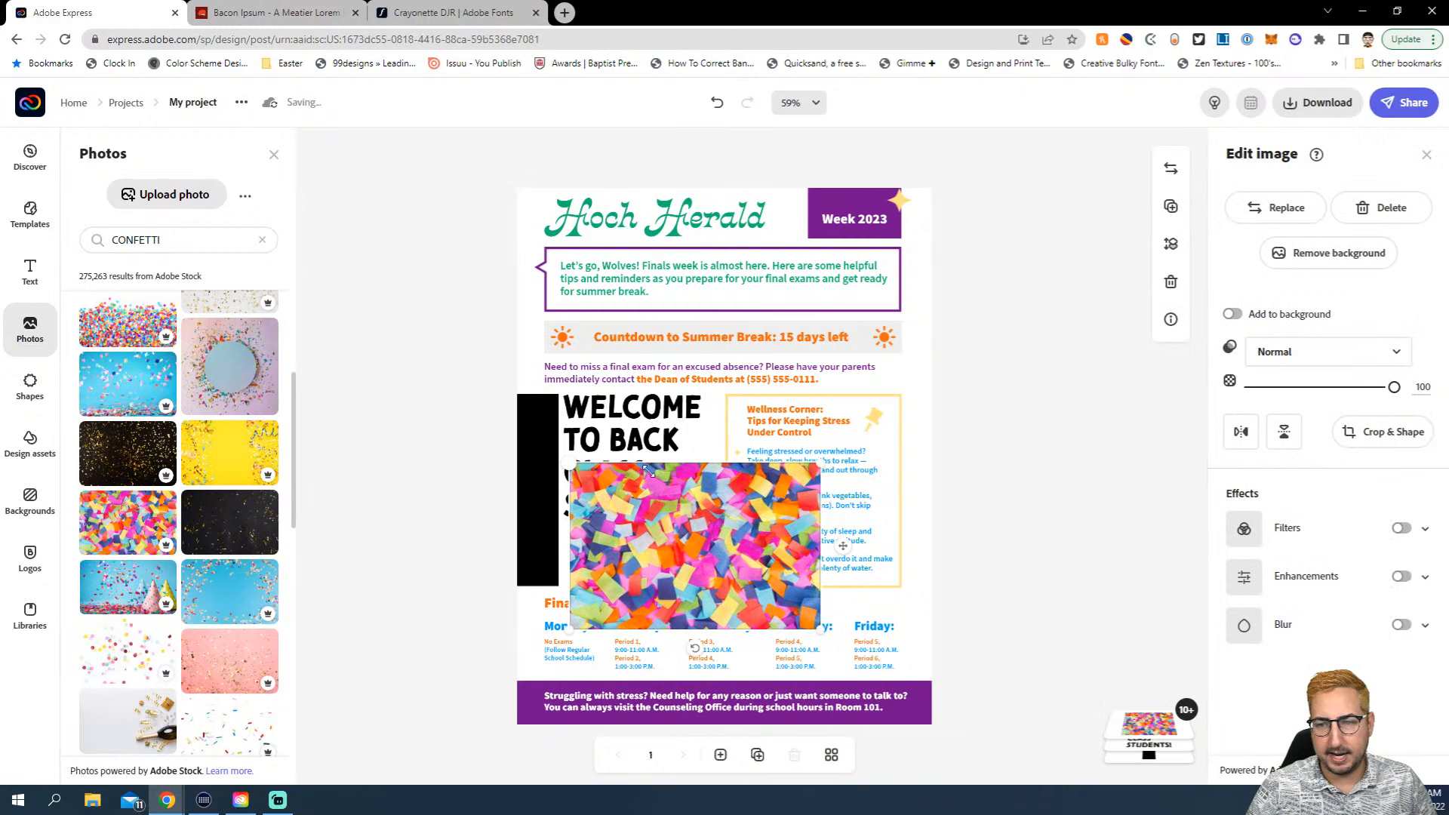
left_click(1338, 357)
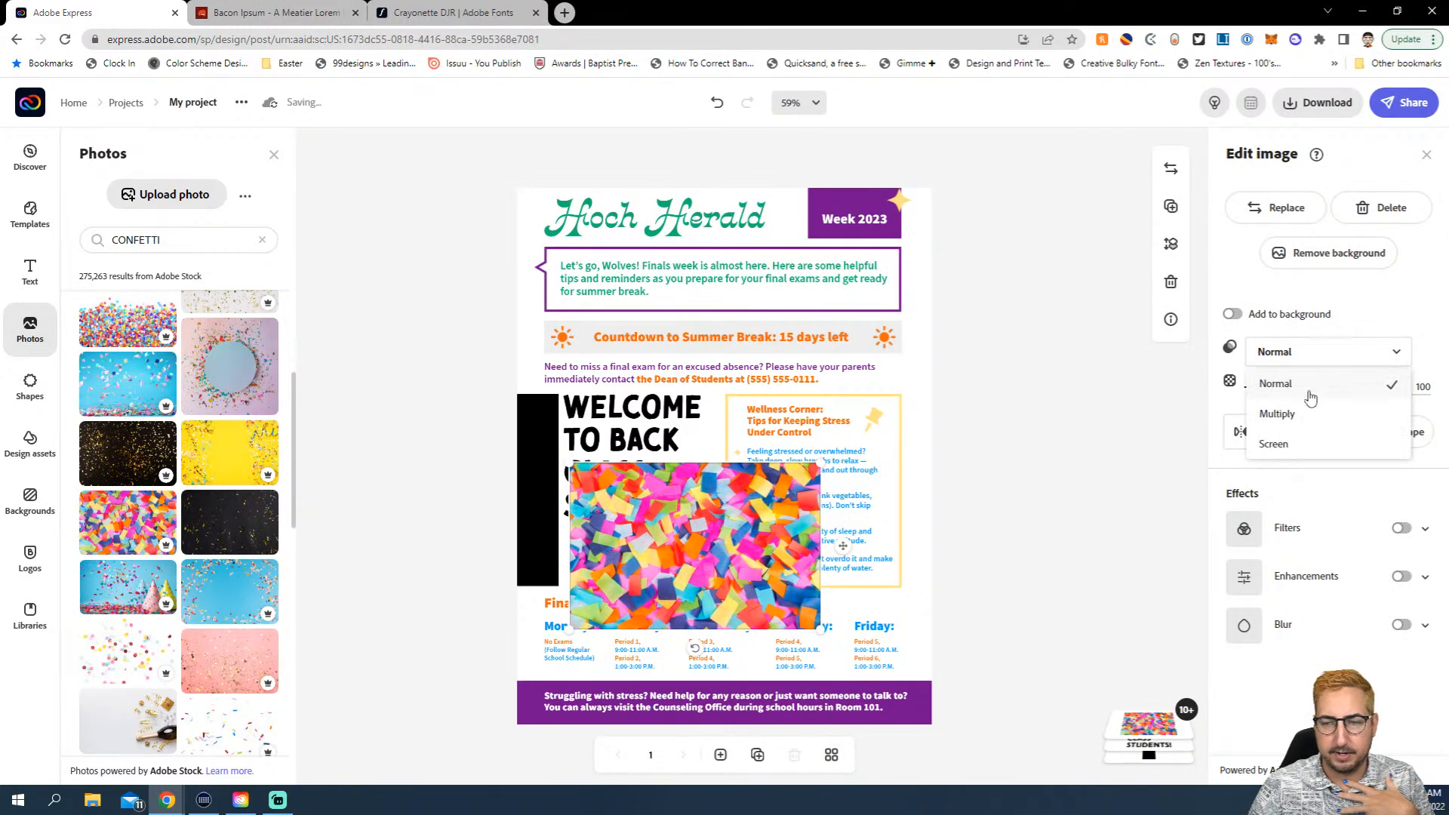
left_click(1290, 445)
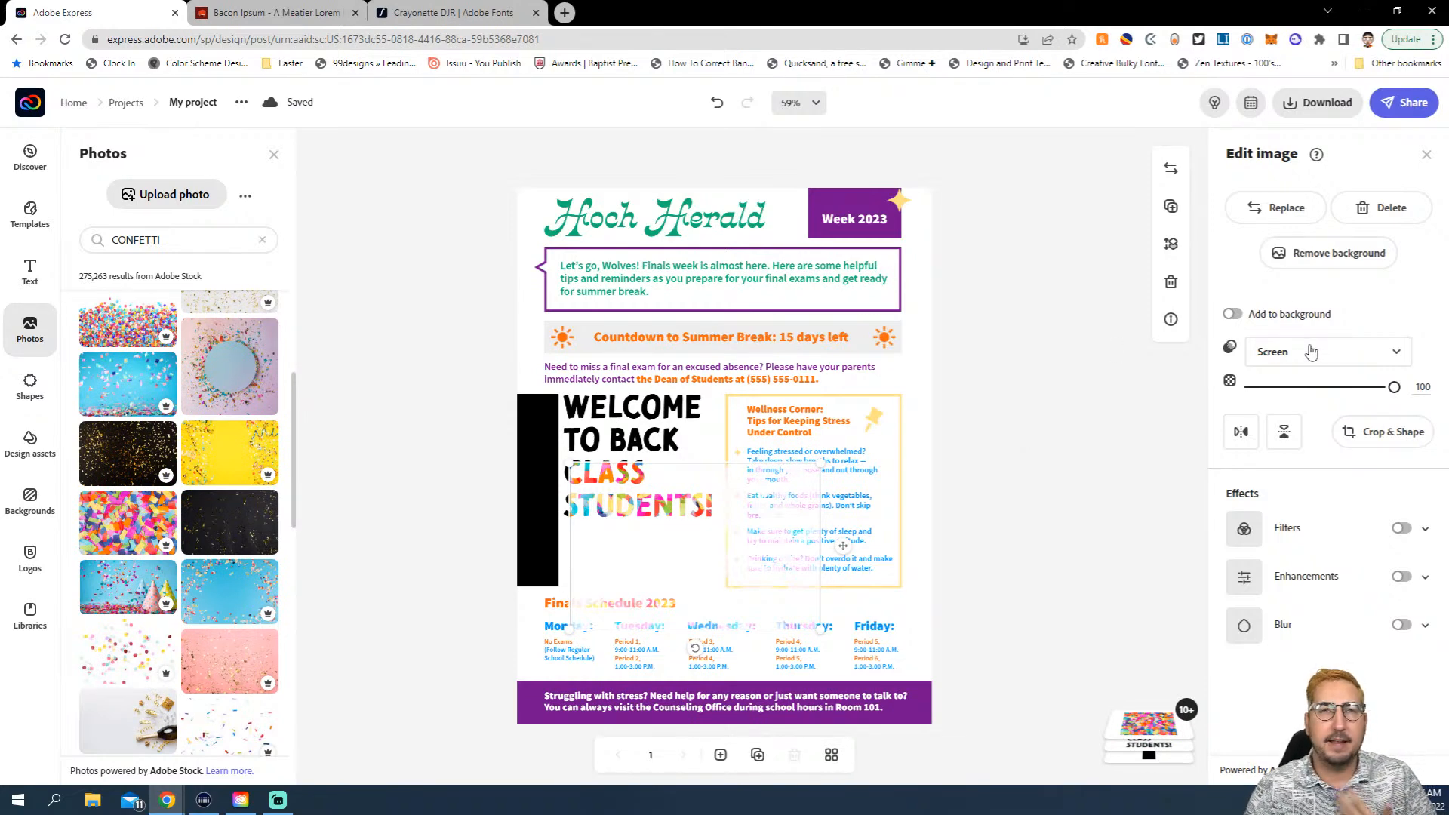
left_click_drag(666, 560, 561, 489)
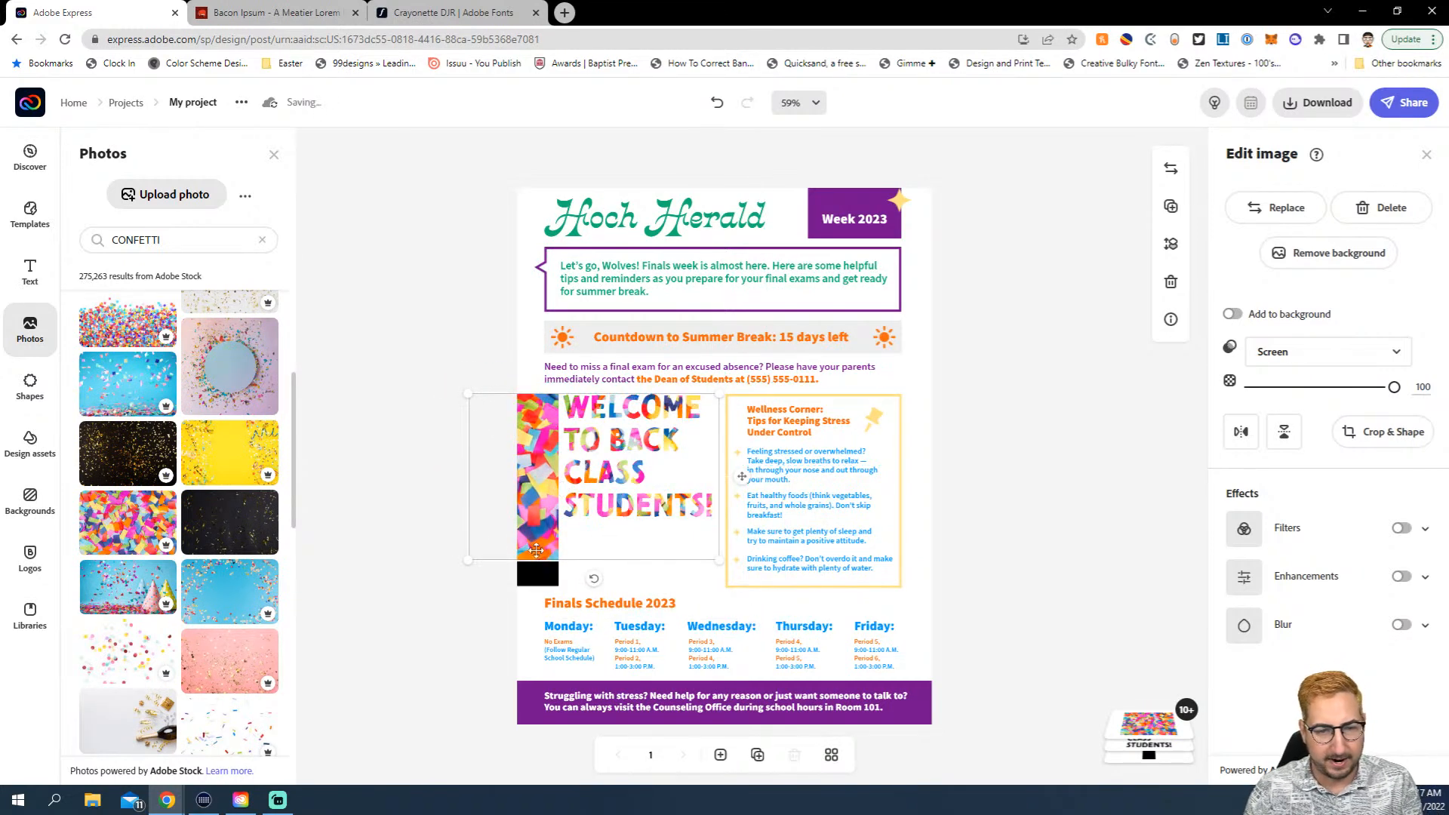
left_click_drag(469, 560, 421, 586)
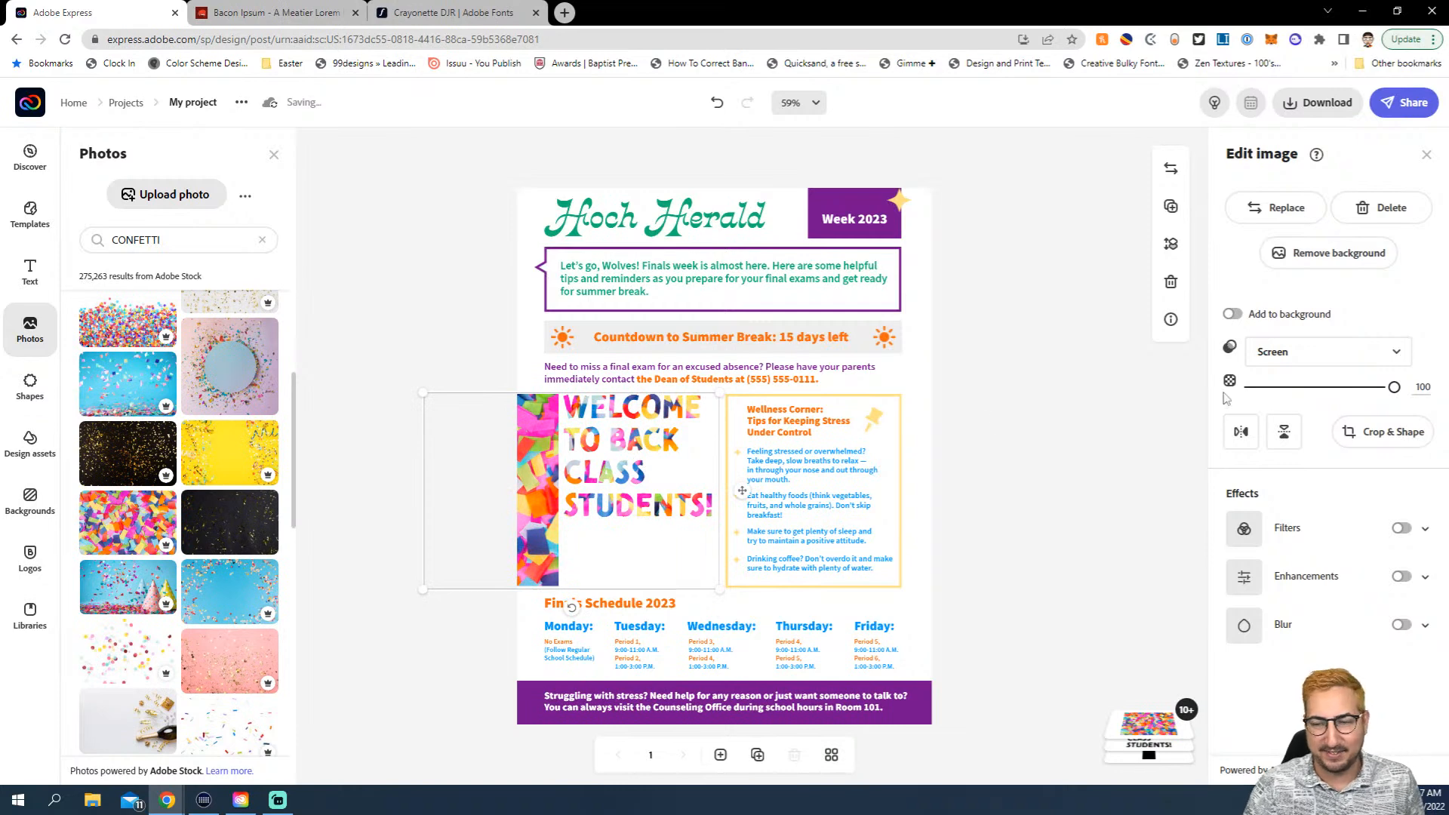
Try the Multiply blend mode on the confetti photo, restore Screen, and deselect the photo
left_click(1317, 361)
left_click(1292, 413)
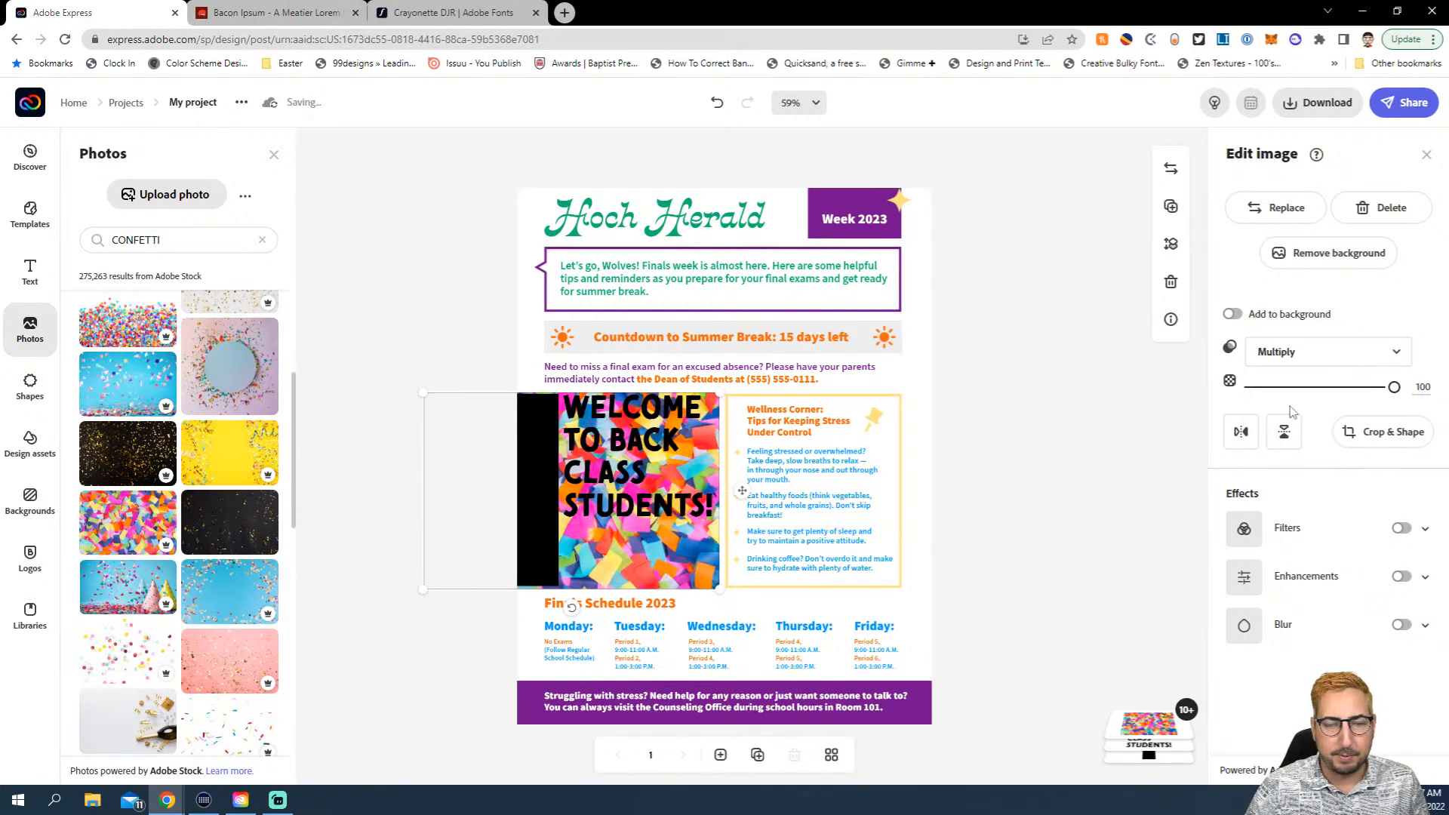
left_click(1295, 352)
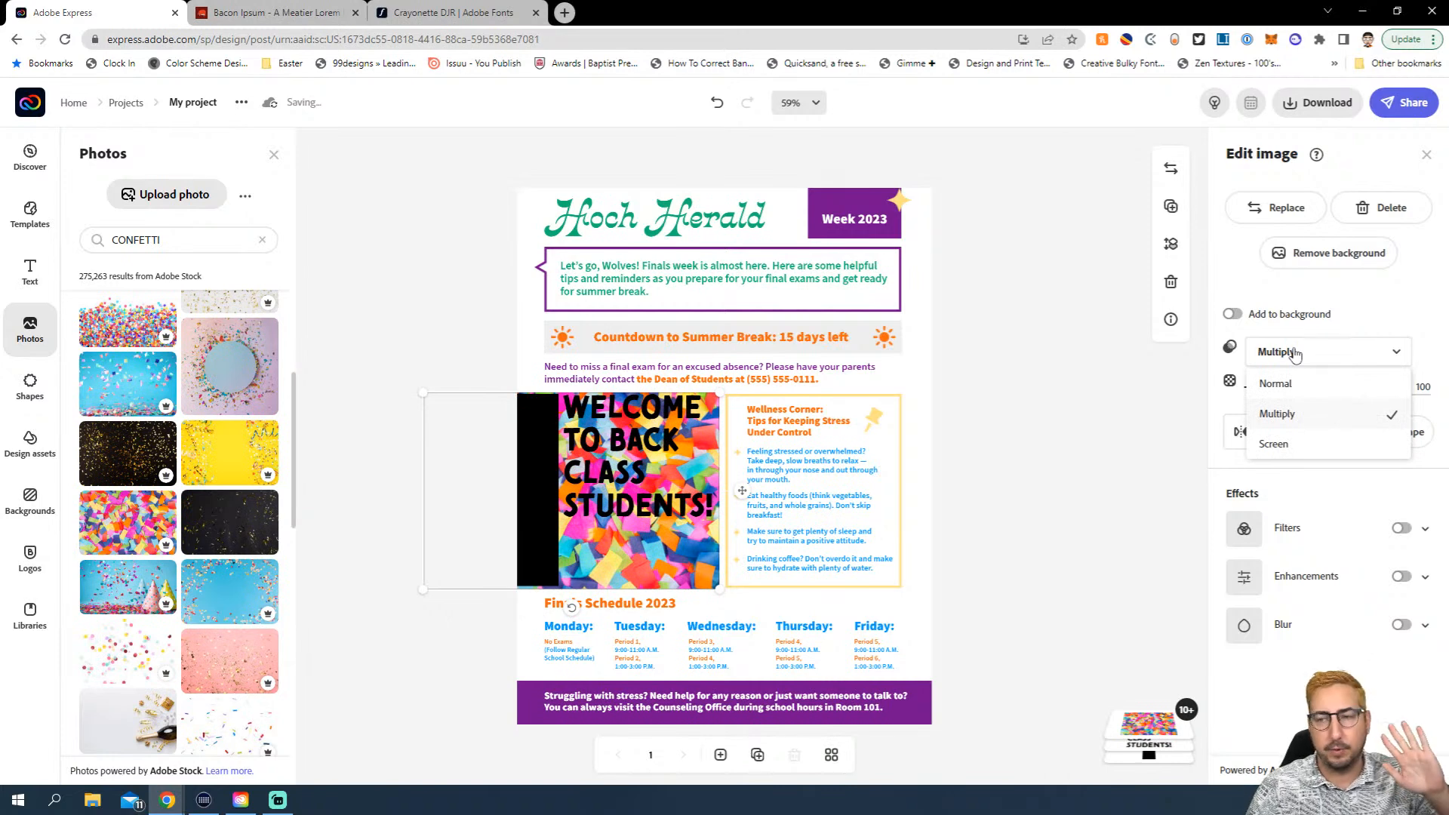
left_click(1295, 445)
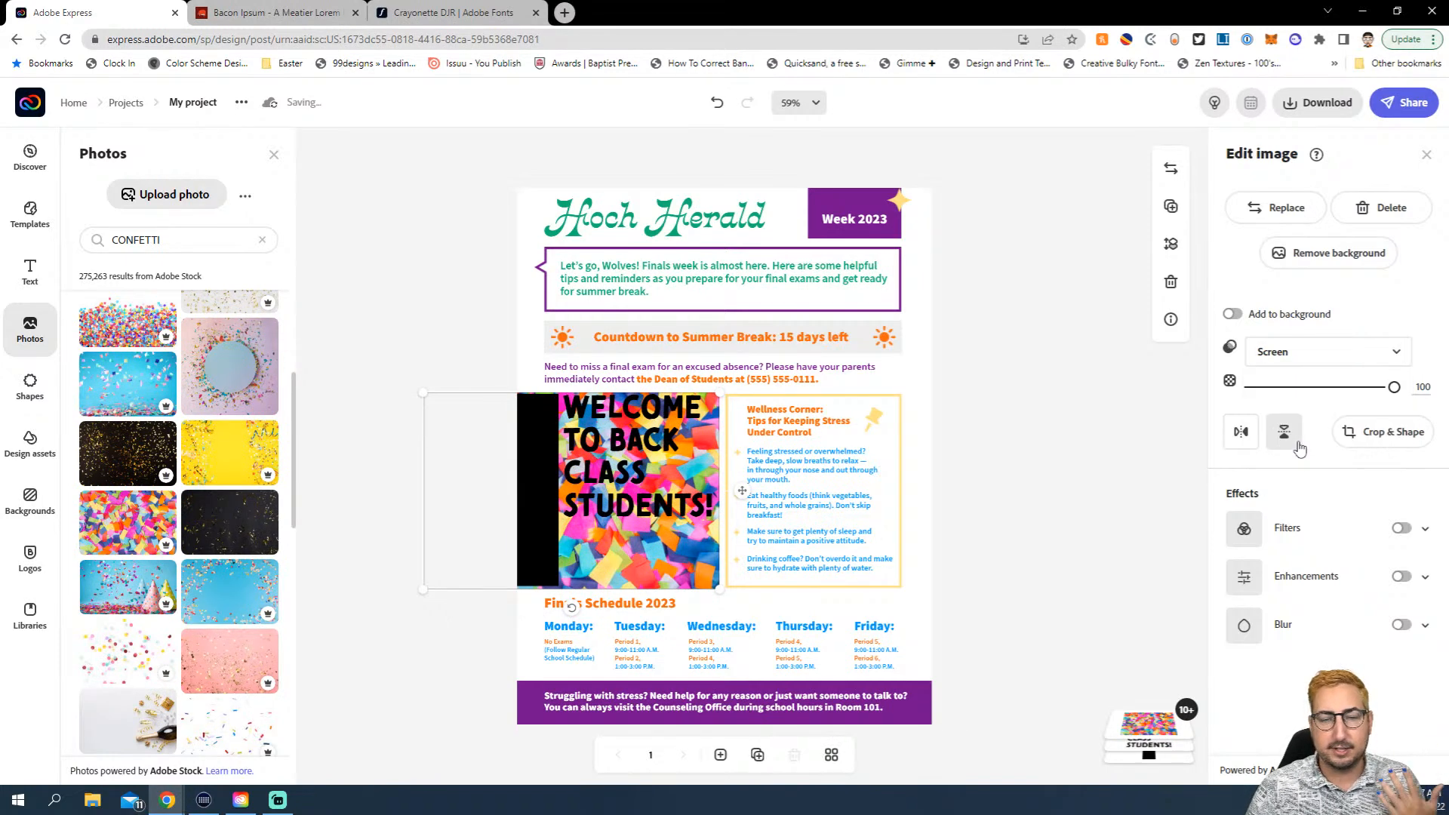
left_click(1030, 431)
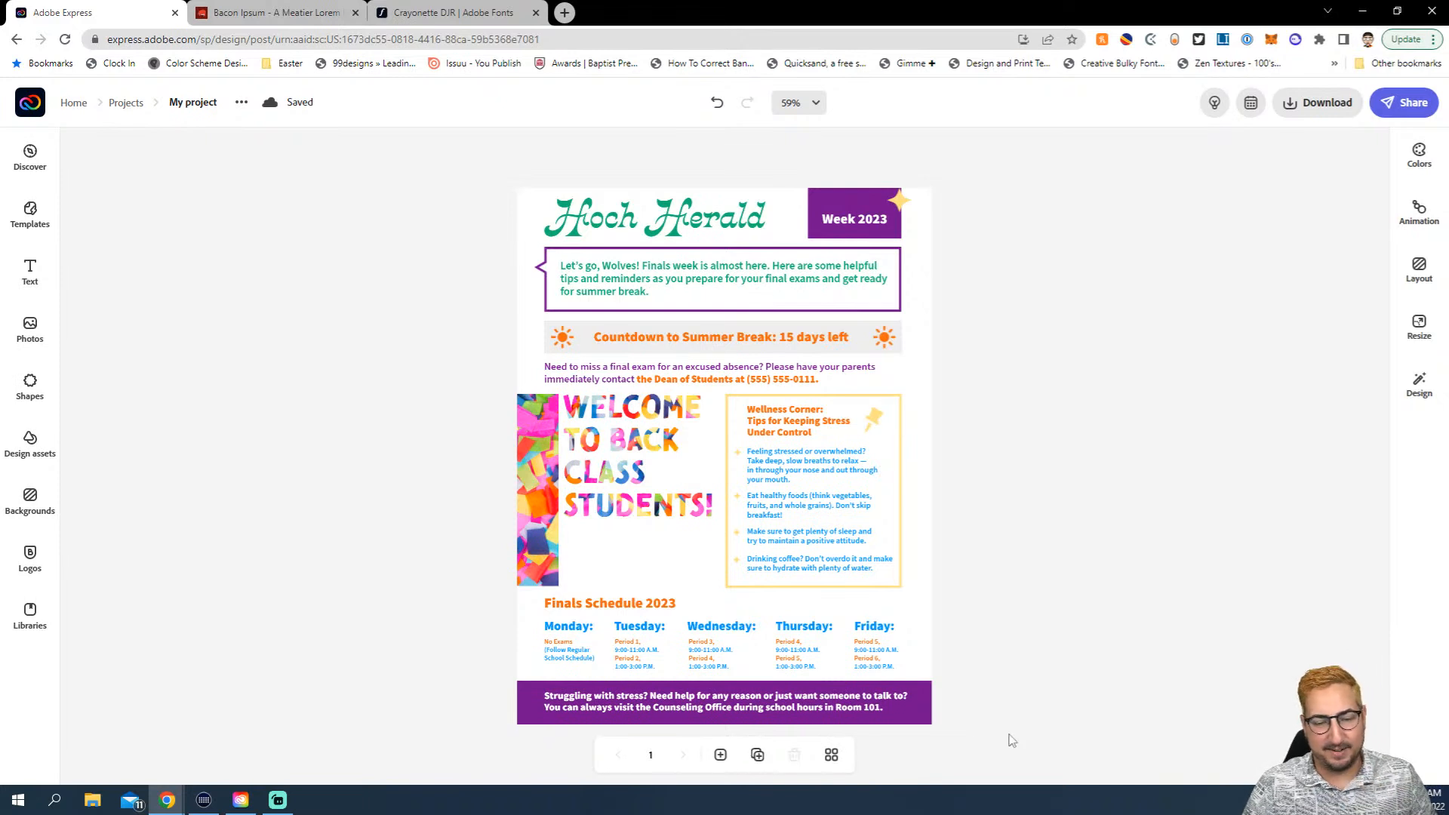
Duplicate the newsletter page and delete the intro speech box, countdown banner and exam absence notice from the copy
left_click(757, 755)
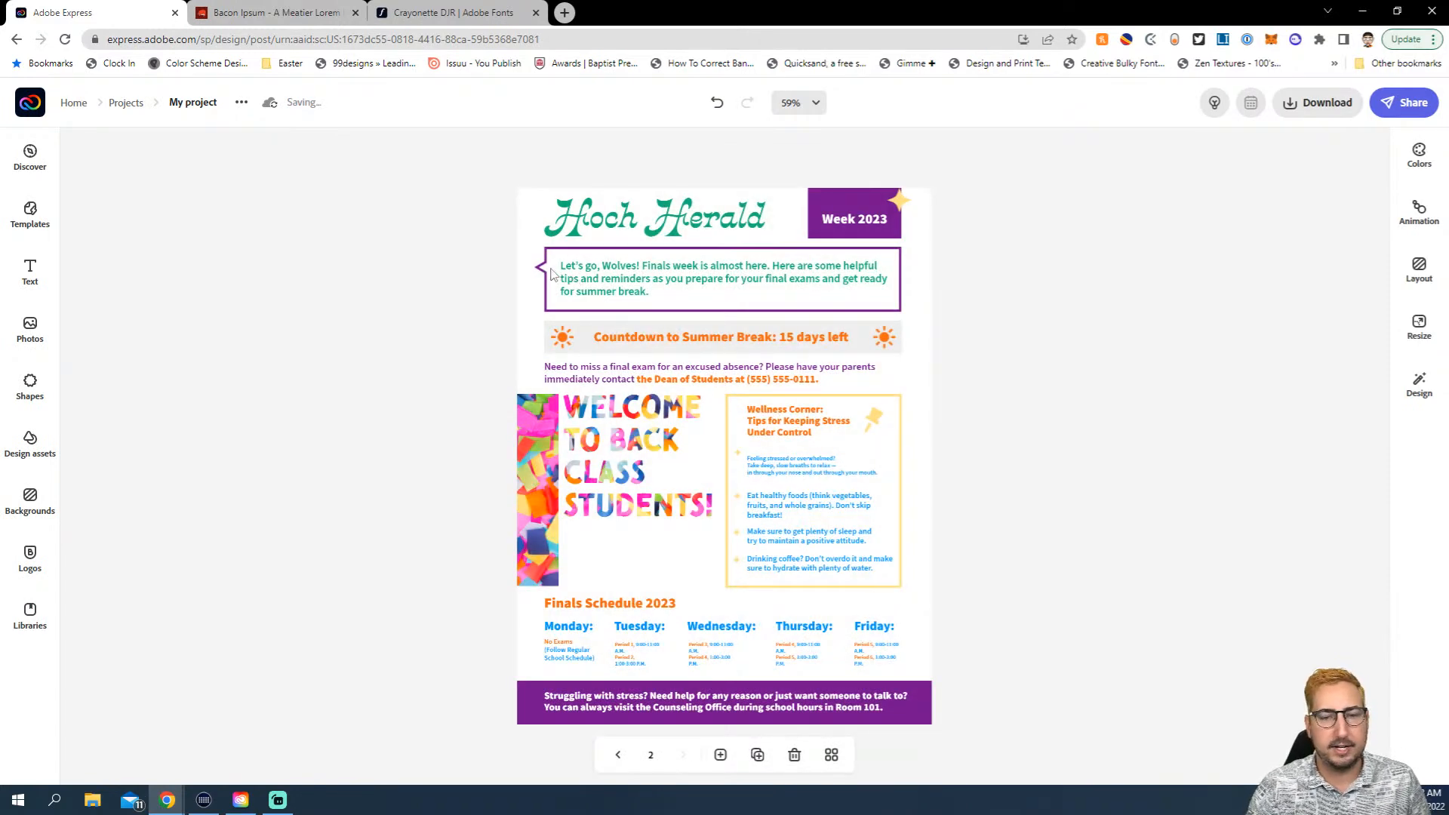
left_click_drag(547, 265, 920, 391)
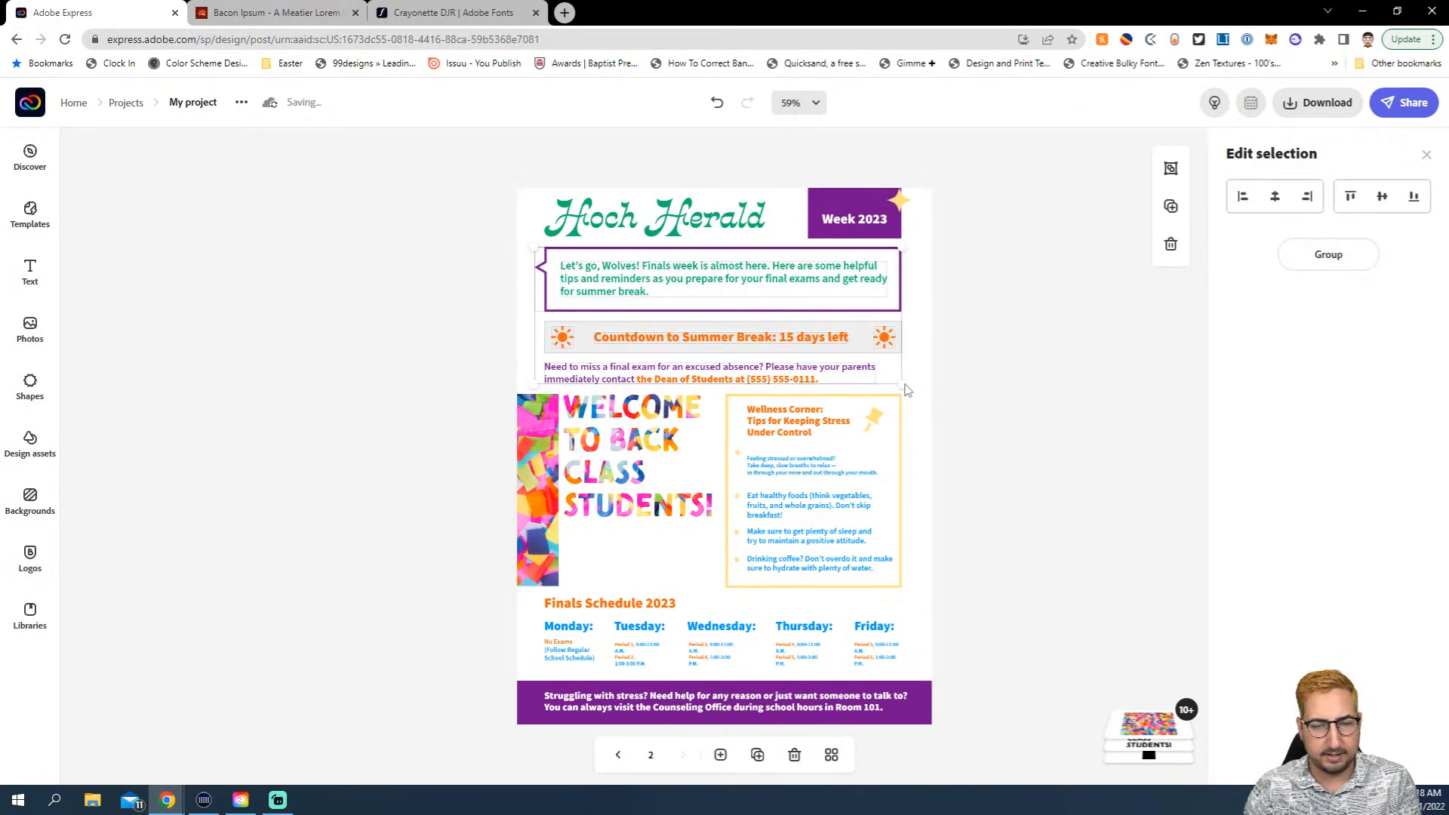
left_click(917, 390)
Move the confetti heading and bar up beneath the "Hoch Herald" title on page 2 and delete the Wellness Corner box
left_click_drag(656, 358, 554, 347)
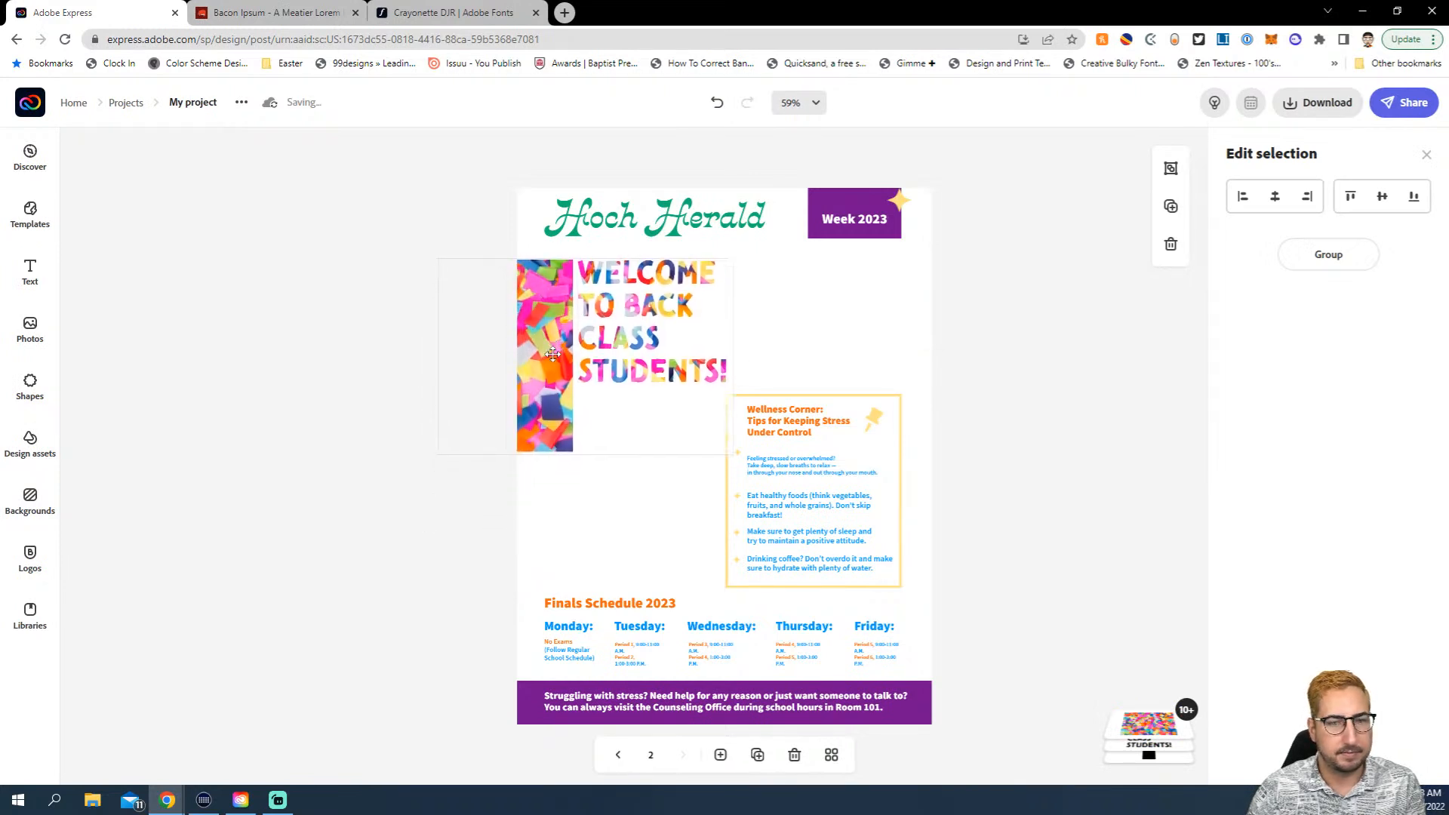
left_click_drag(919, 381, 747, 593)
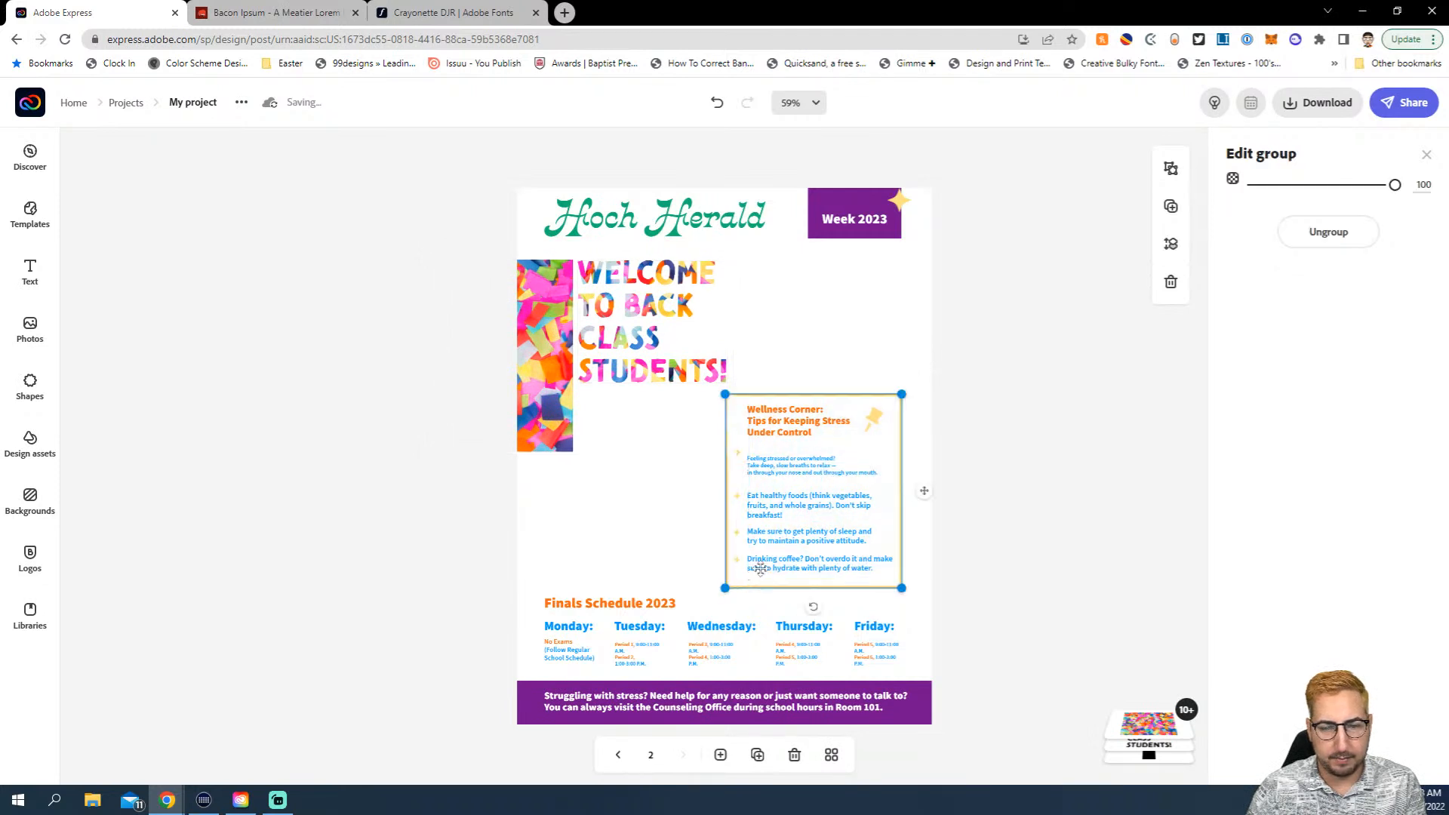
key("Escape")
key("Delete")
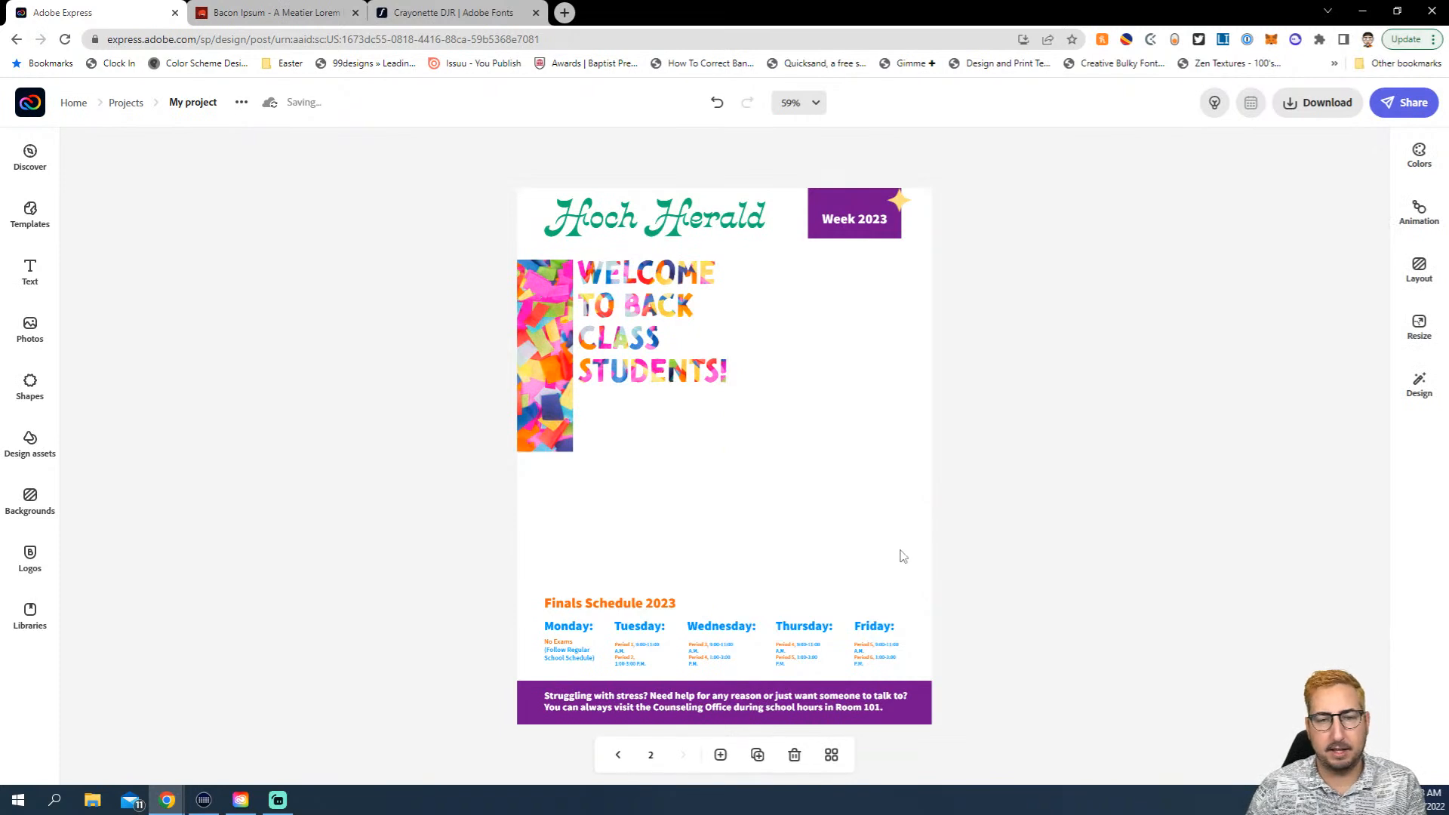
Copy the "Countdown to Summer Break" banner from page 1 to page 2 and place it just above the Finals Schedule
left_click(618, 758)
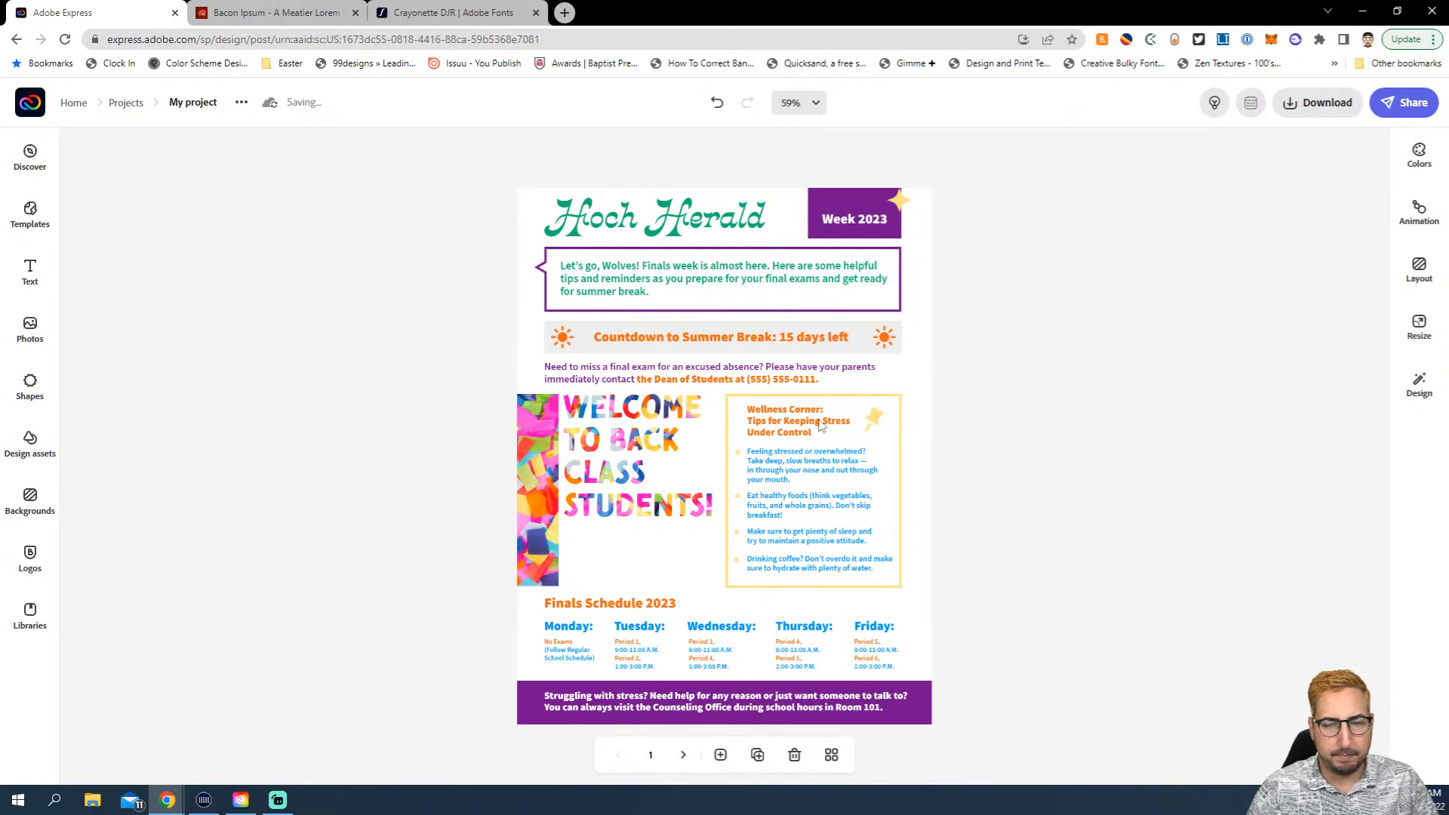
left_click_drag(909, 328, 554, 345)
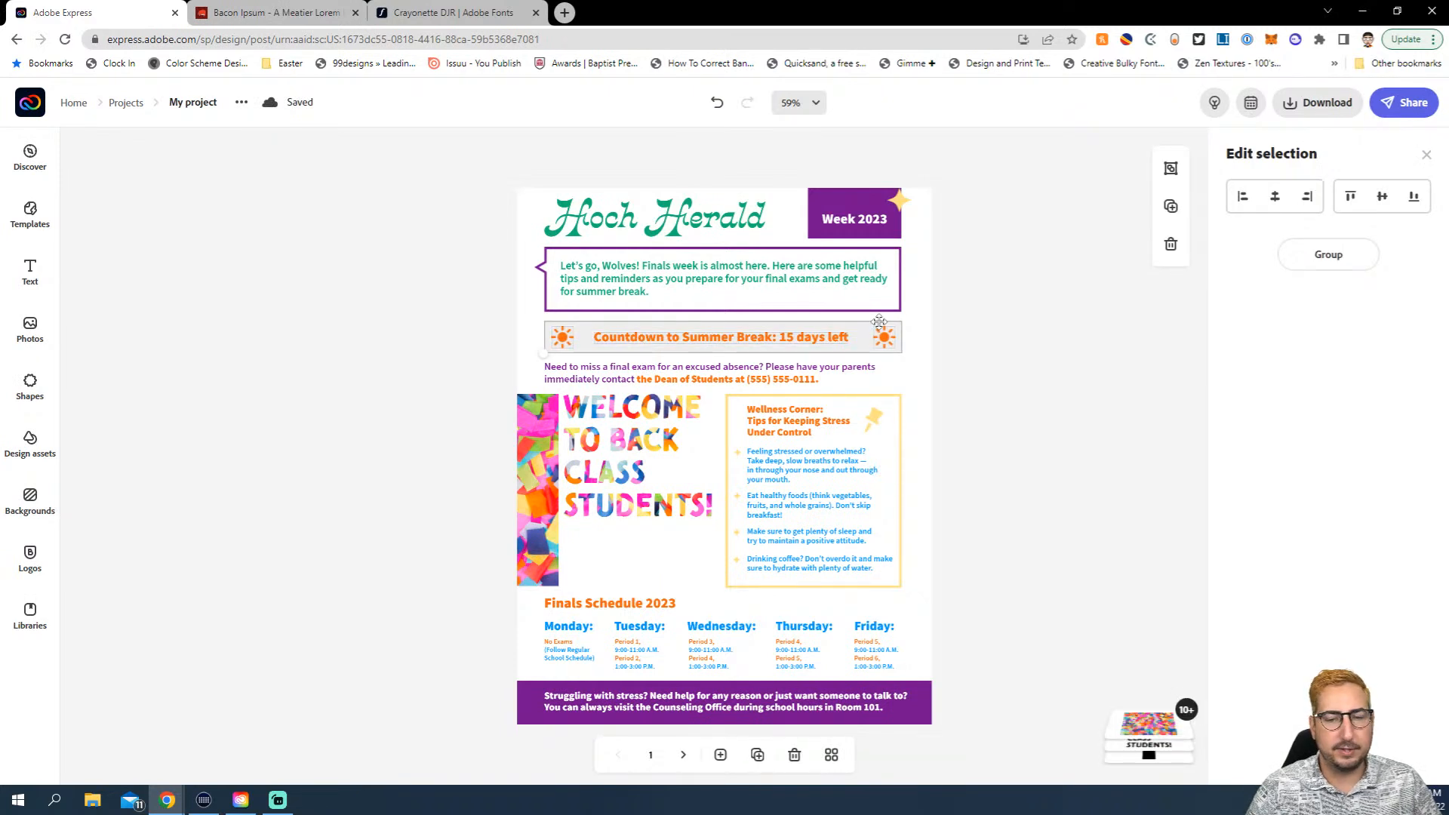
left_click(676, 764)
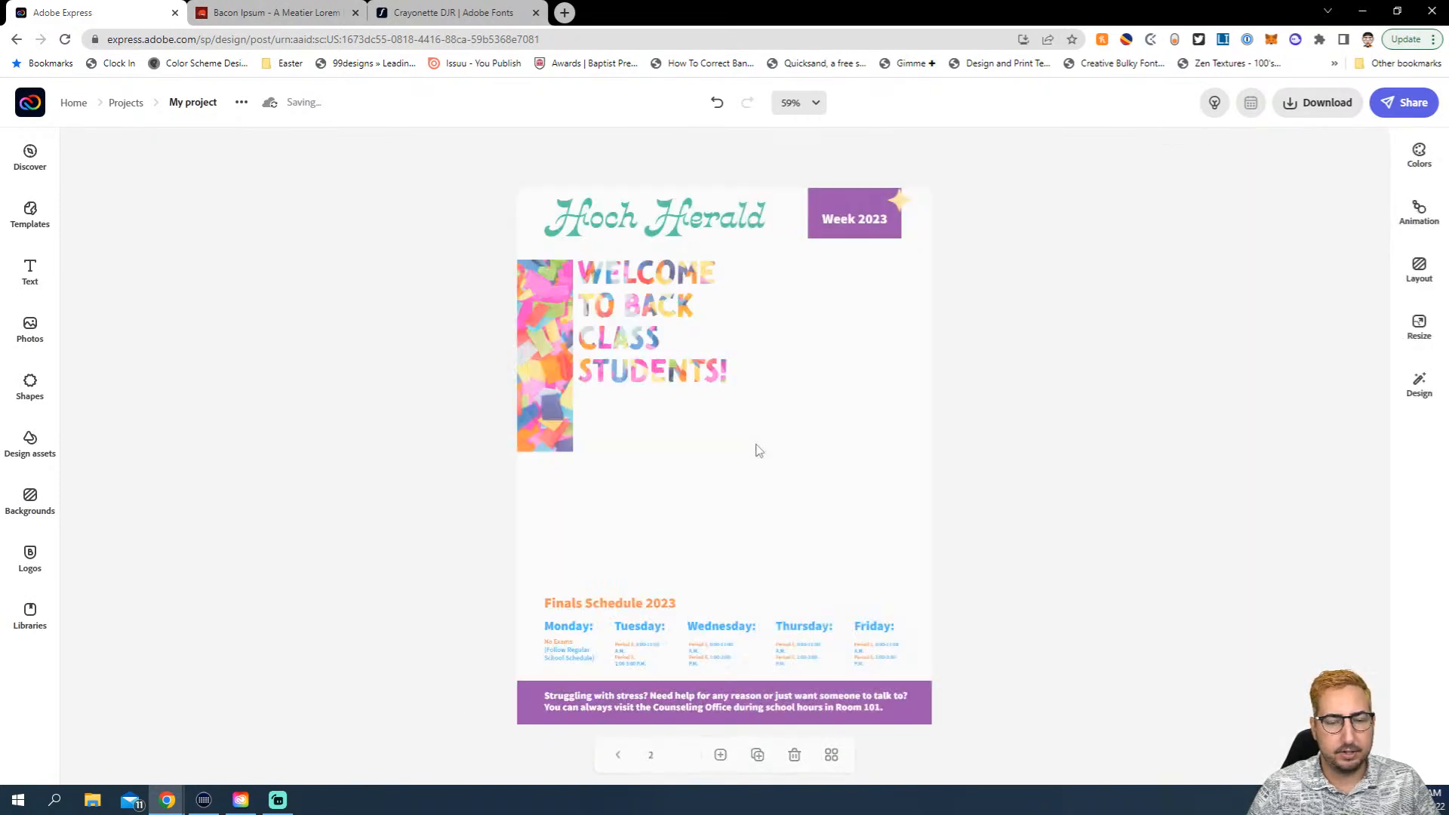
key("ctrl+v")
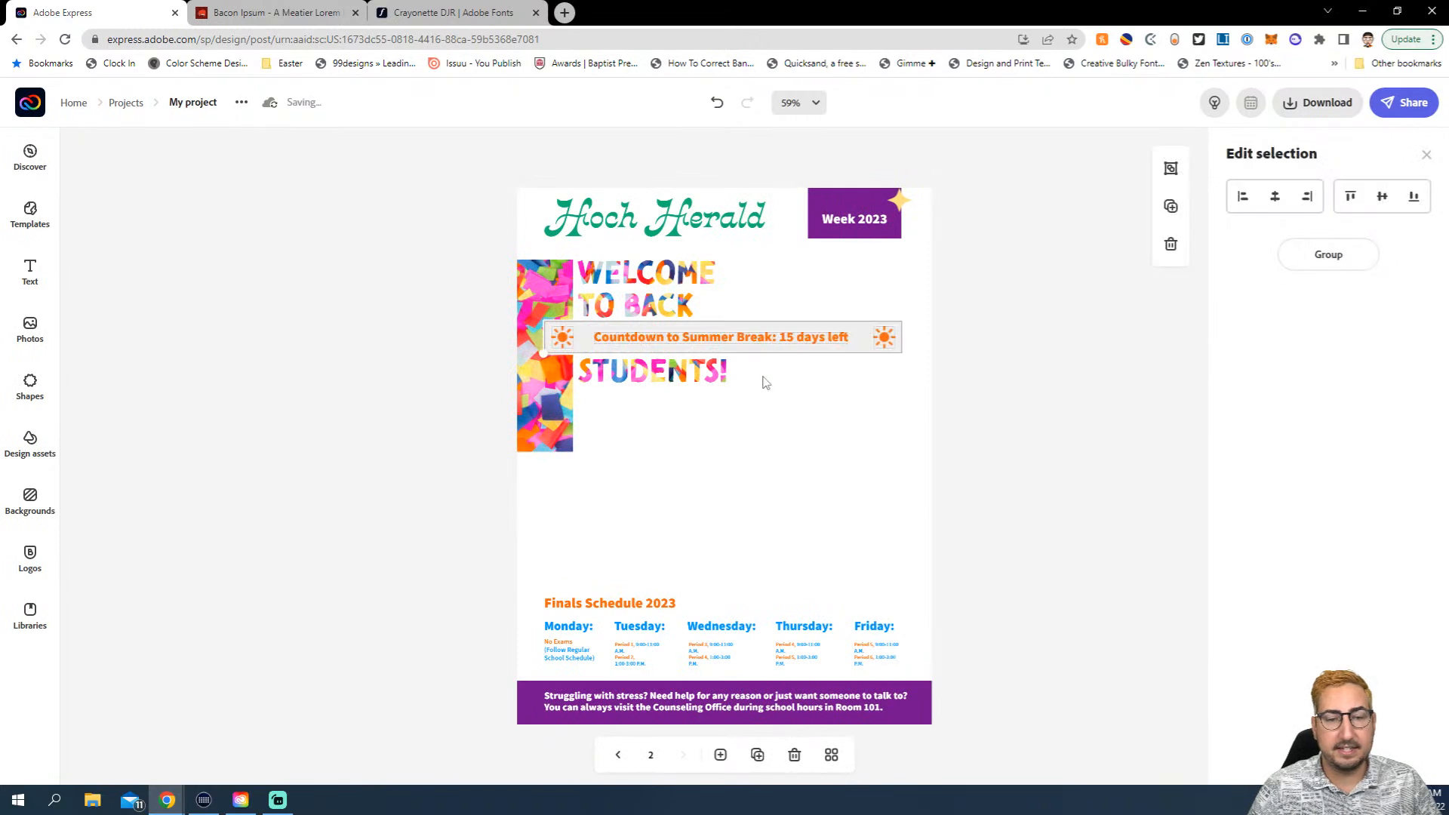
left_click_drag(779, 336, 777, 561)
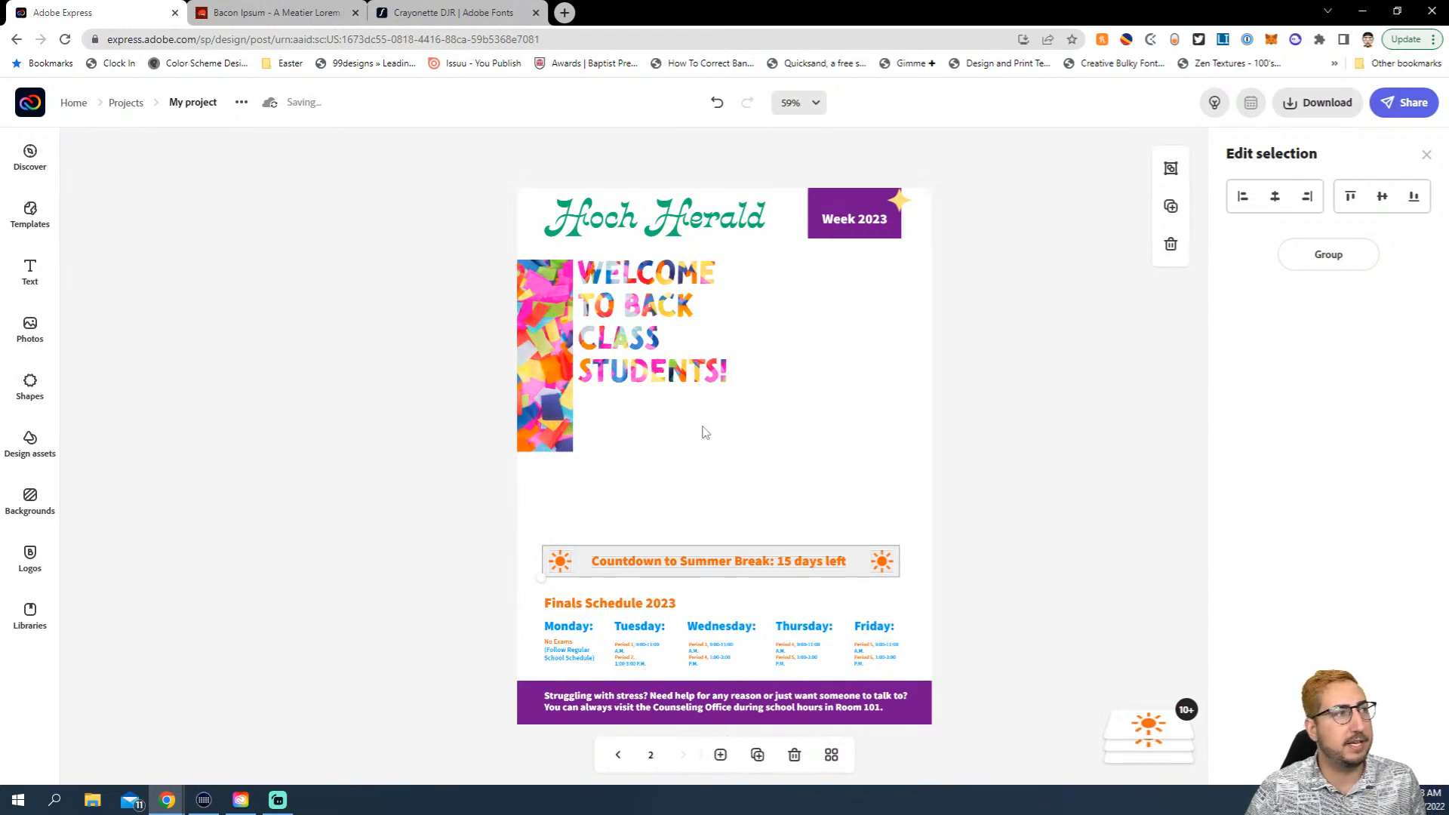
left_click(618, 754)
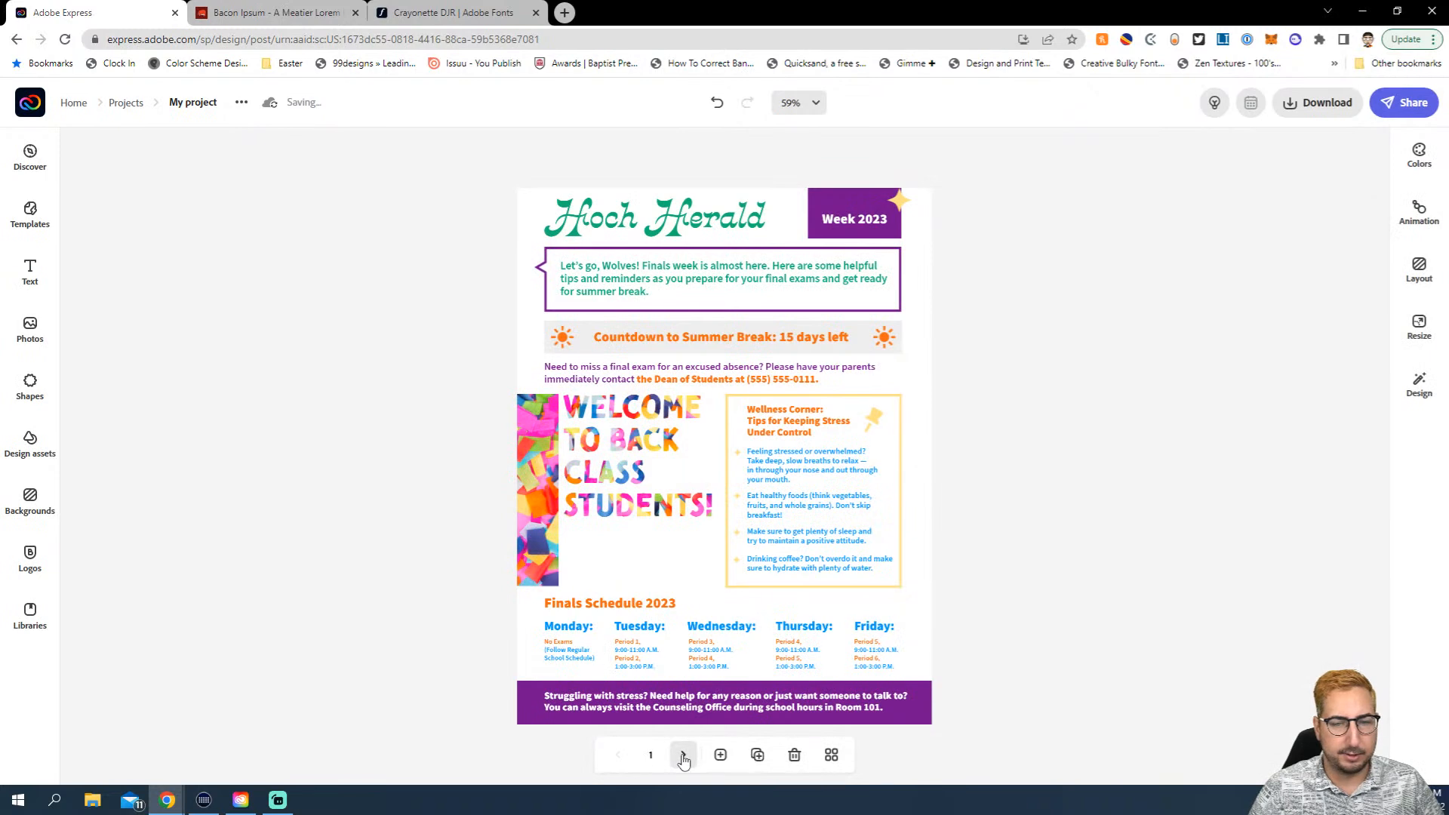
left_click(684, 755)
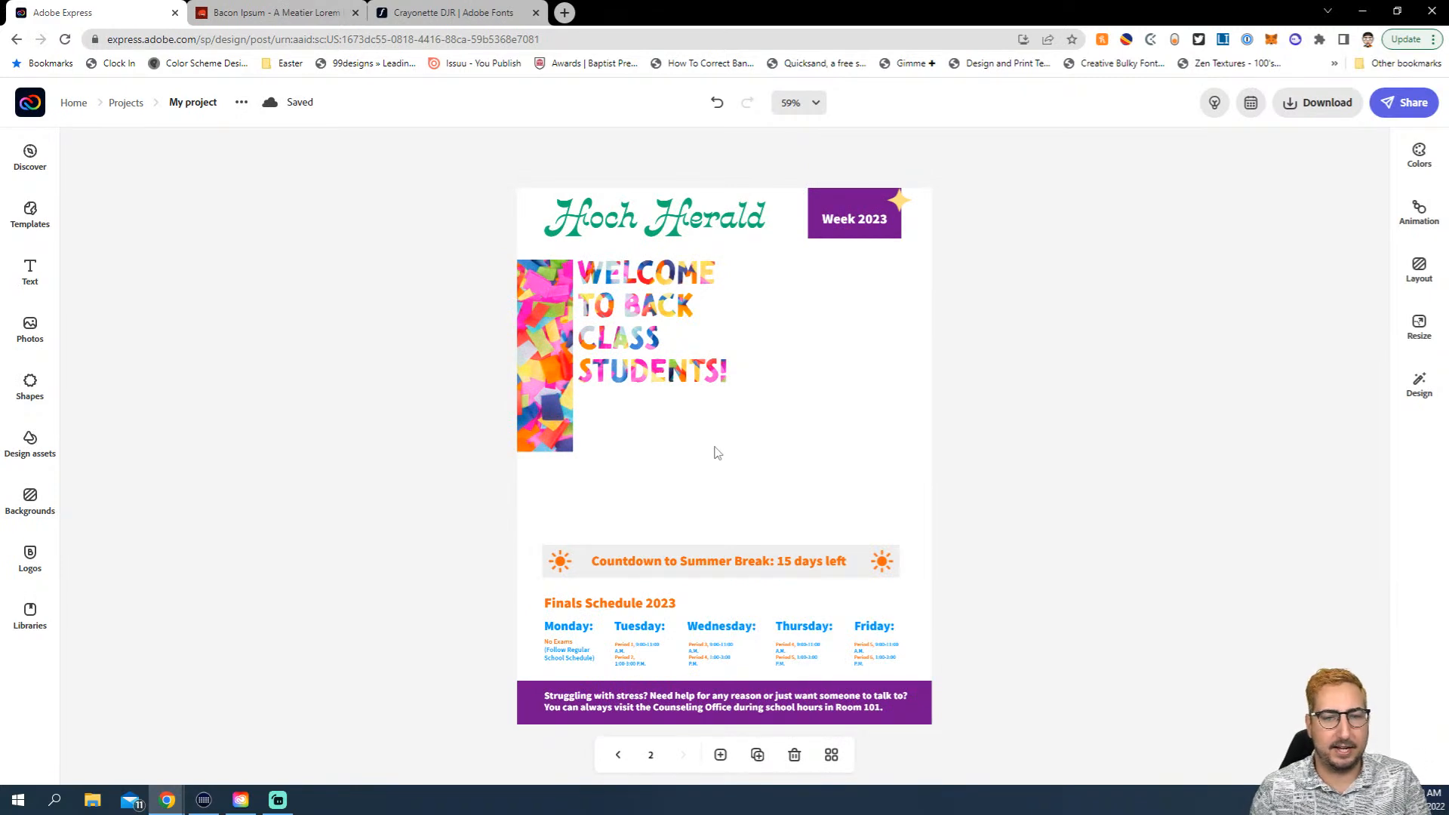
Add a text box to page 2 and fill it with the "Porchetta ham hock" paragraph copied from the Bacon Ipsum browser tab
left_click(43, 271)
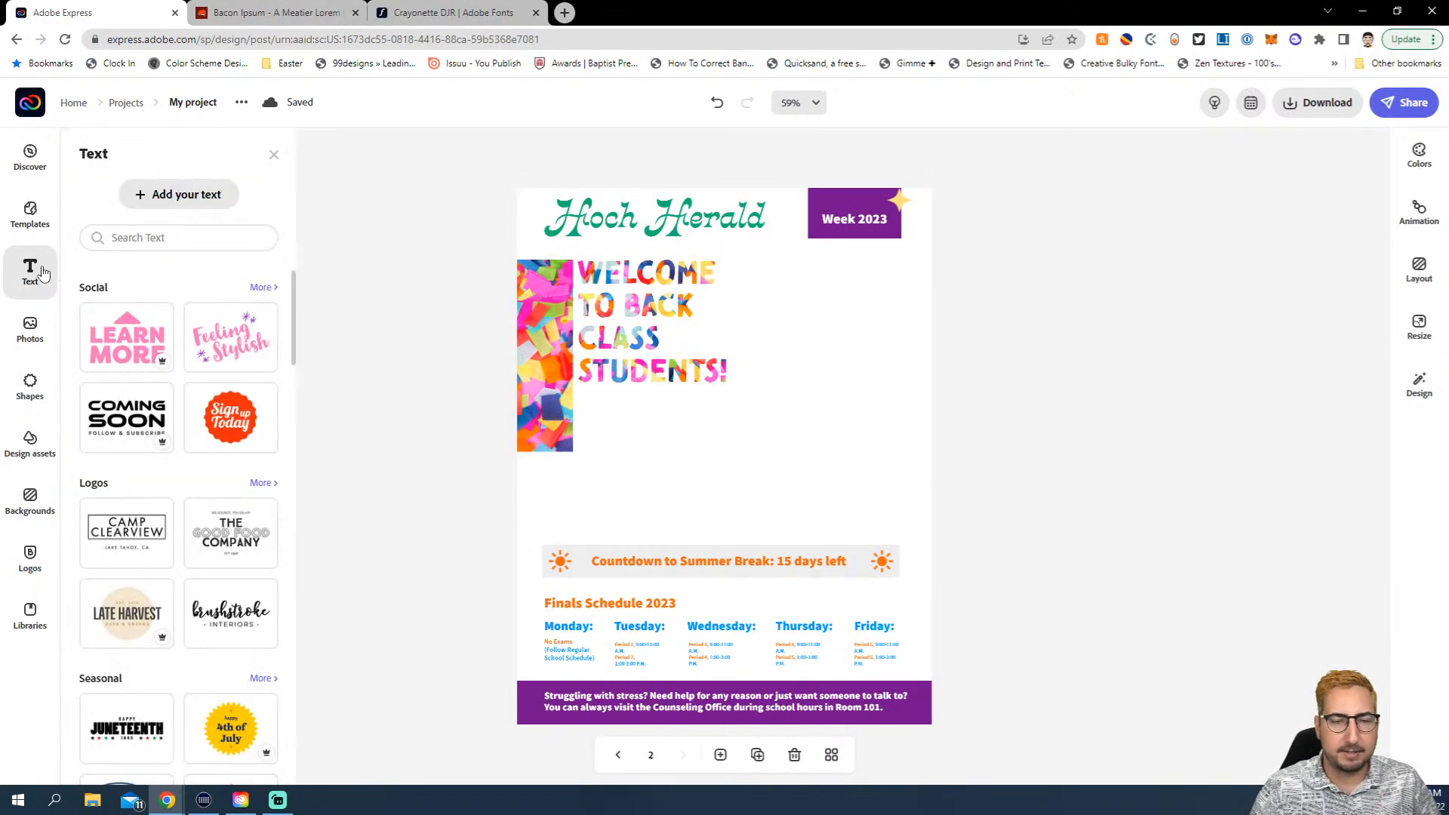
left_click(204, 195)
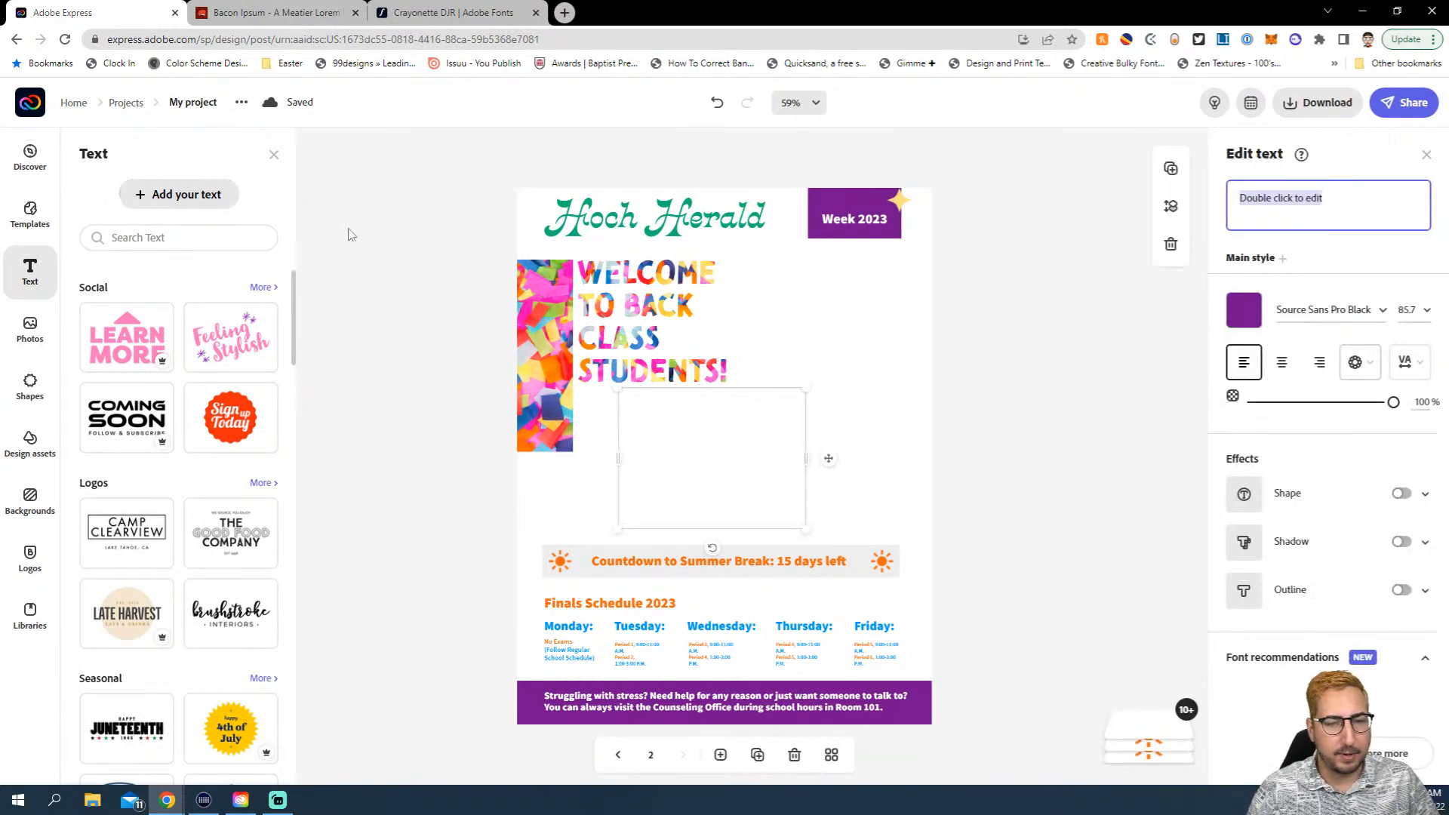
left_click(286, 14)
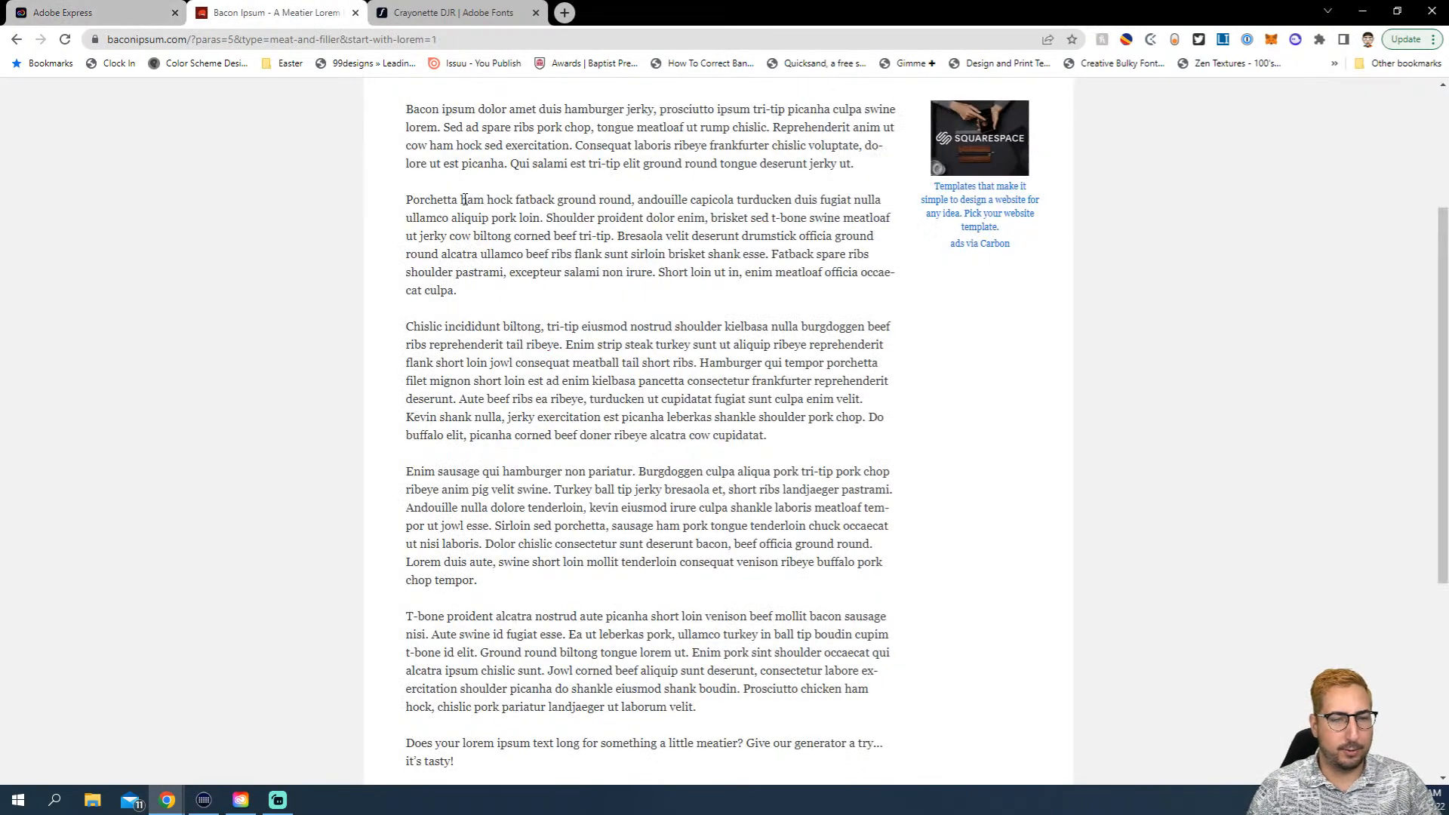
left_click_drag(477, 292, 421, 205)
key("ctrl+c")
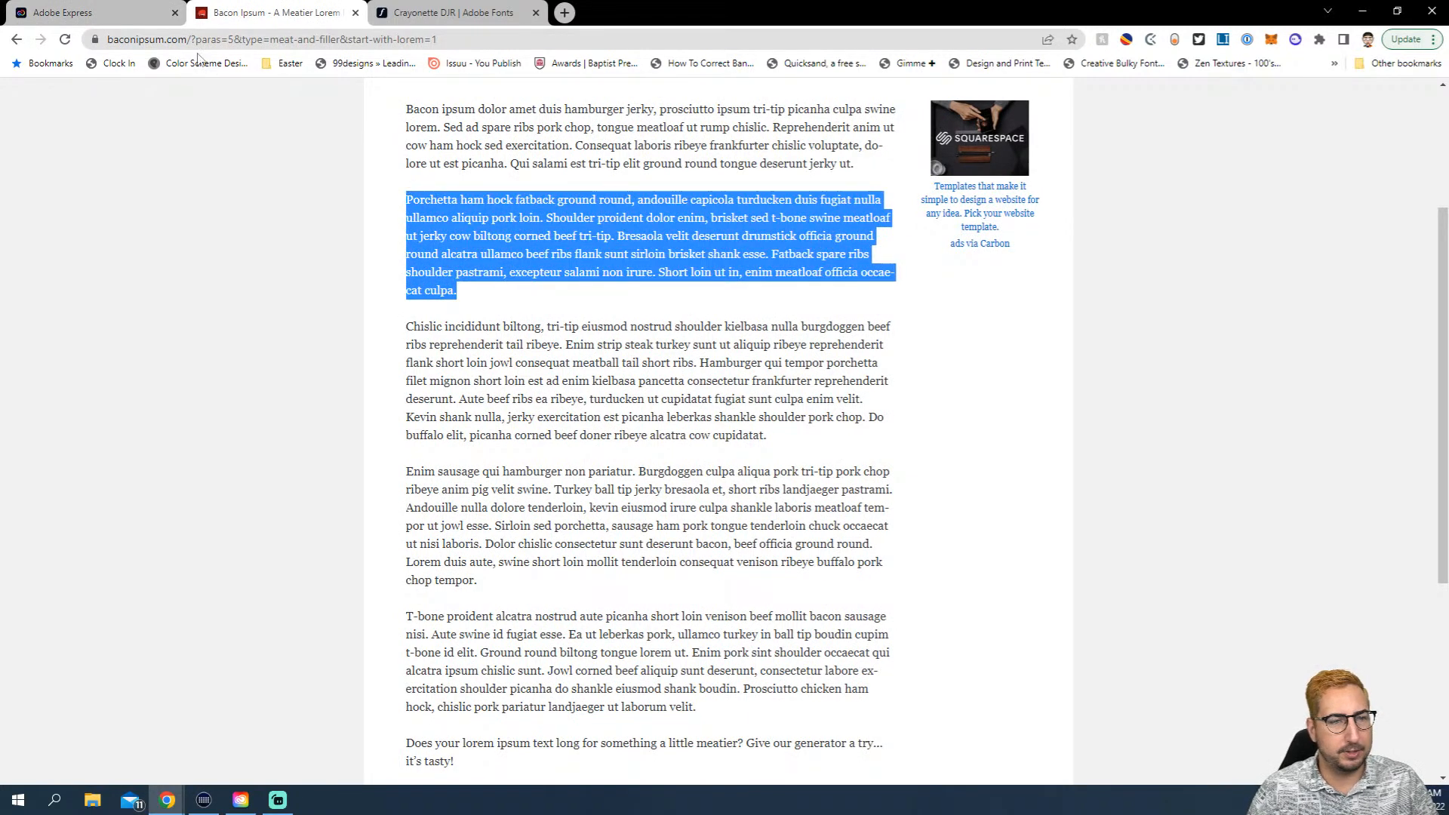
left_click(122, 15)
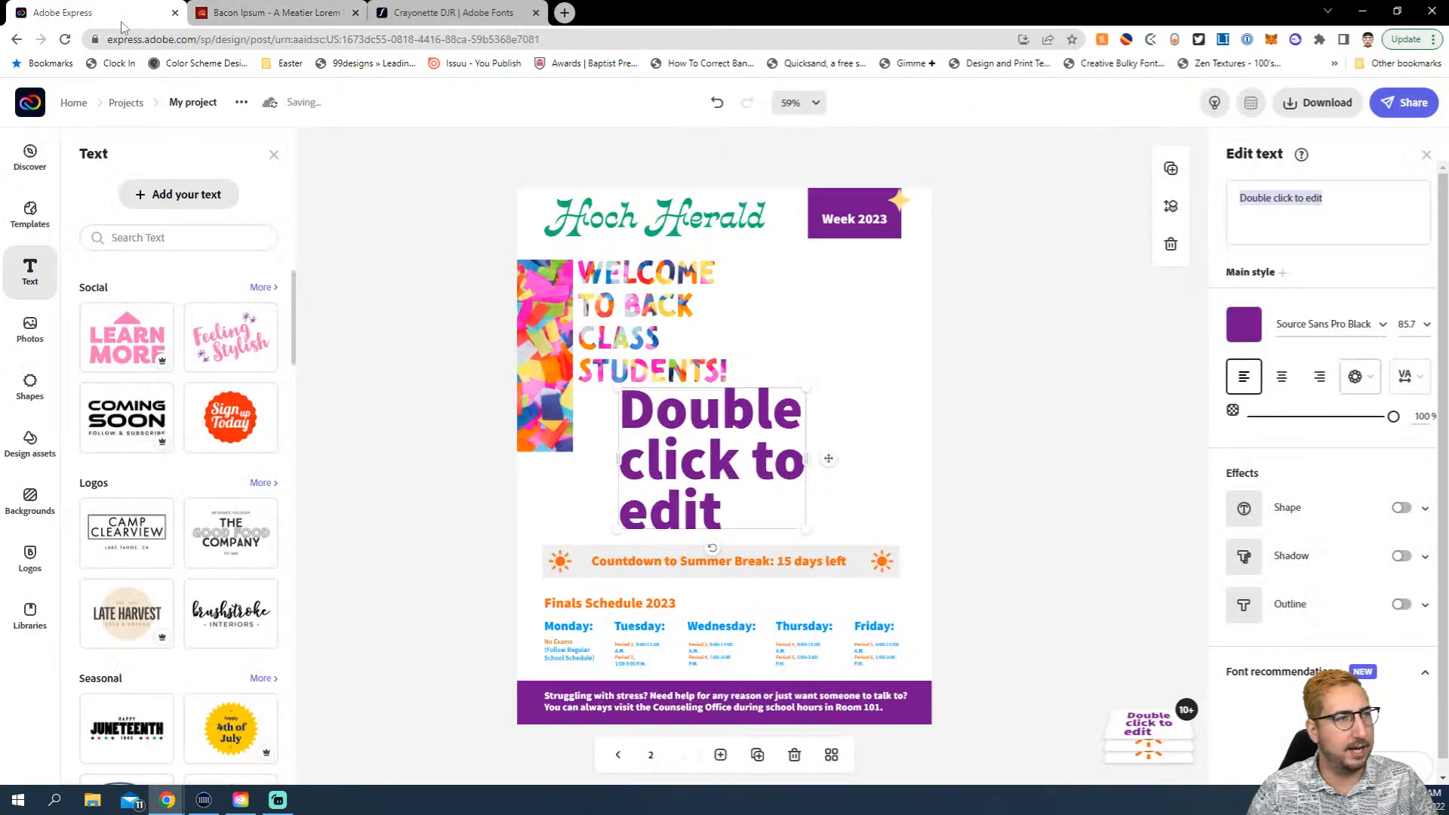
double_click(1330, 198)
key("ctrl+a")
key("ctrl+v")
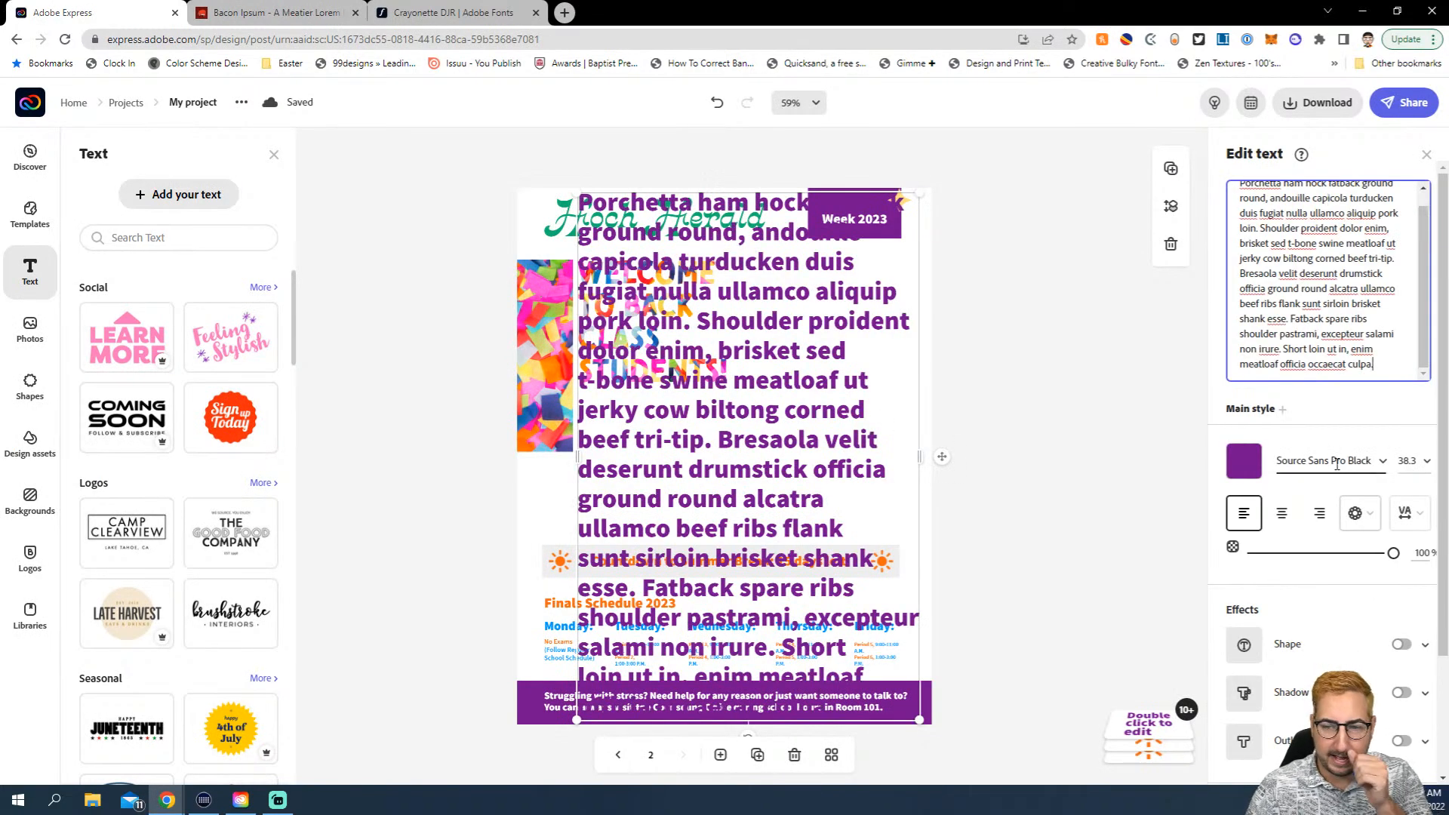
Reduce the "Porchetta ham hock" paragraph on page 2 to text size 12
left_click(1381, 463)
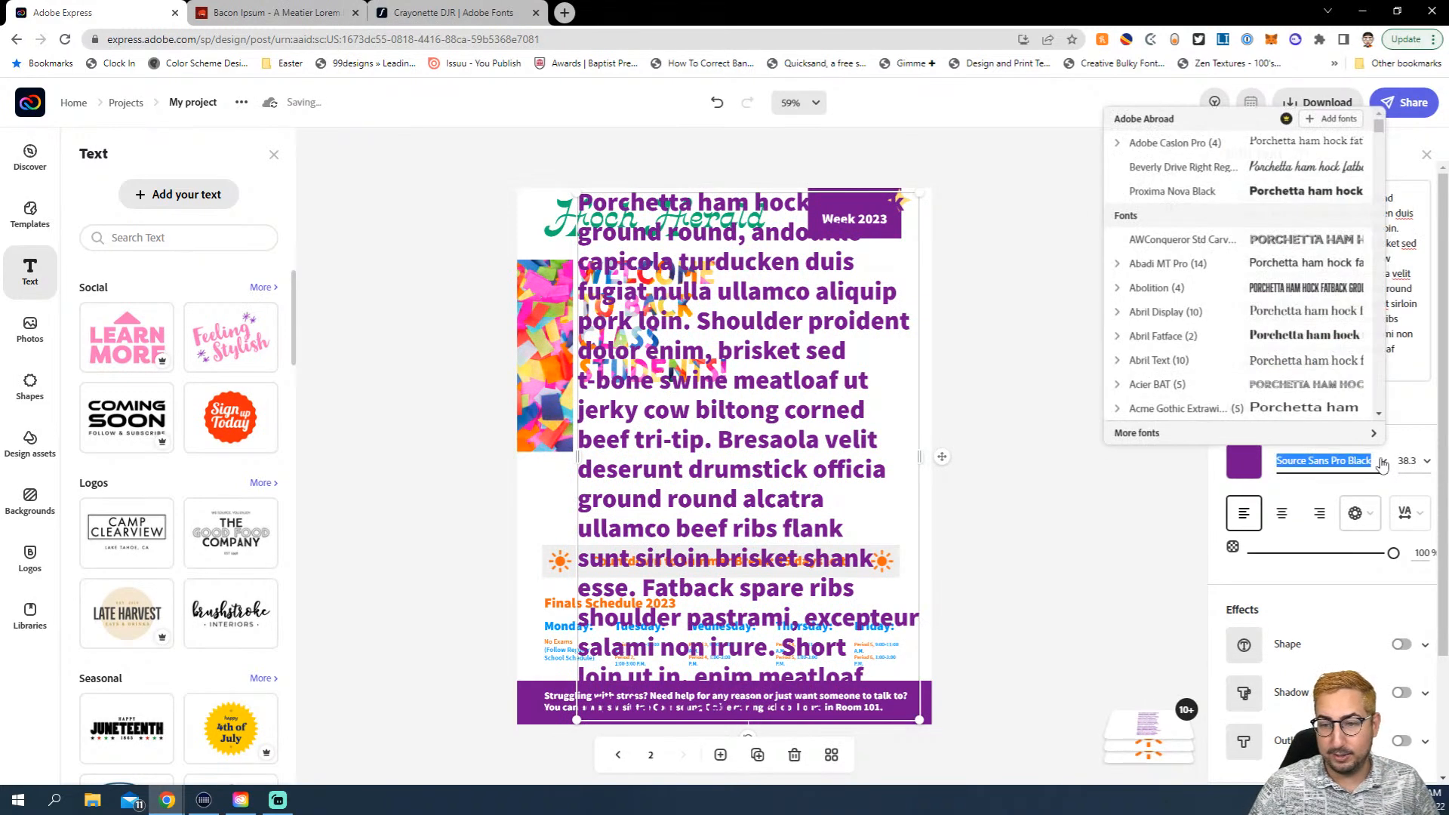
left_click(1422, 415)
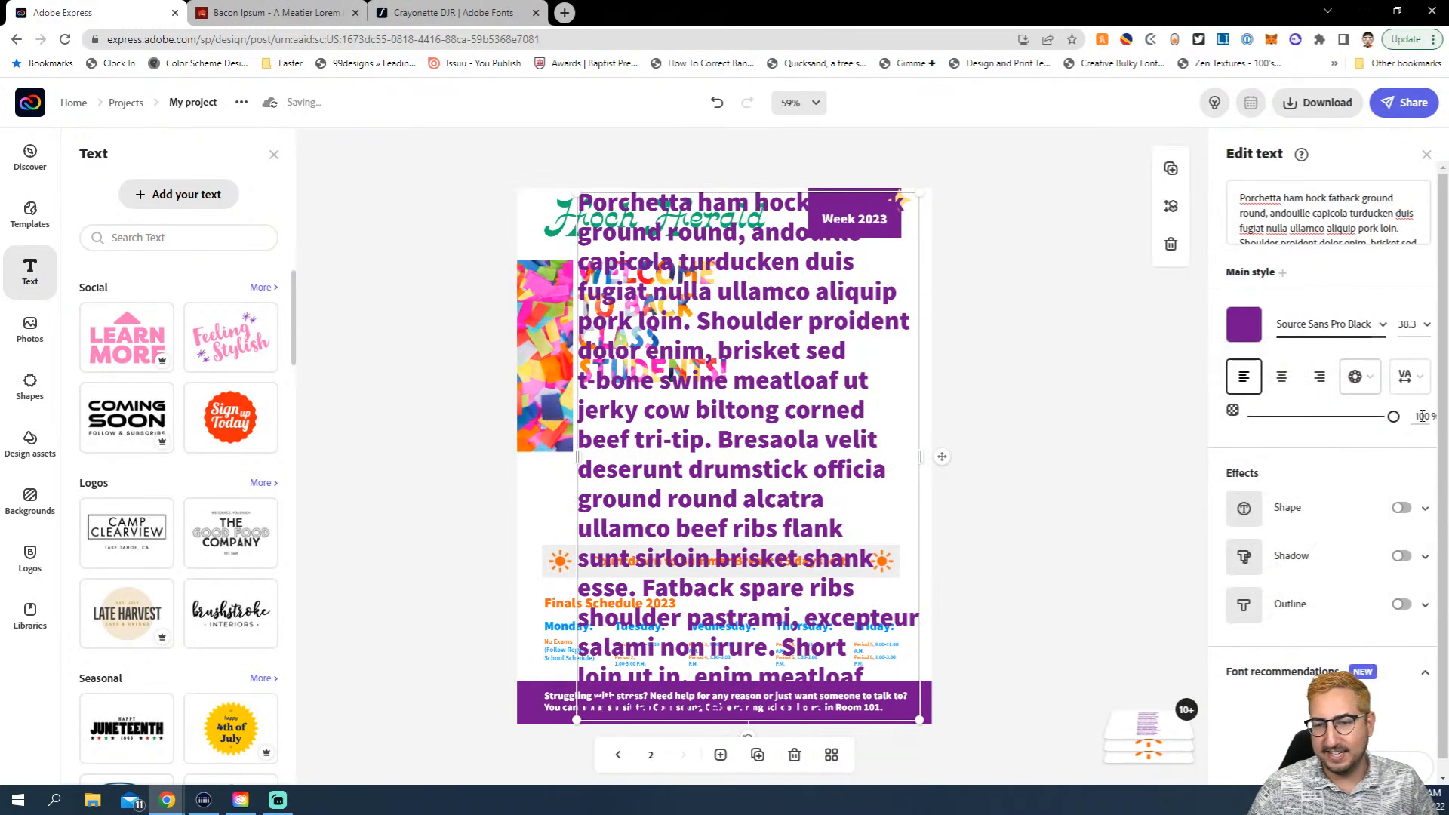
left_click(1415, 325)
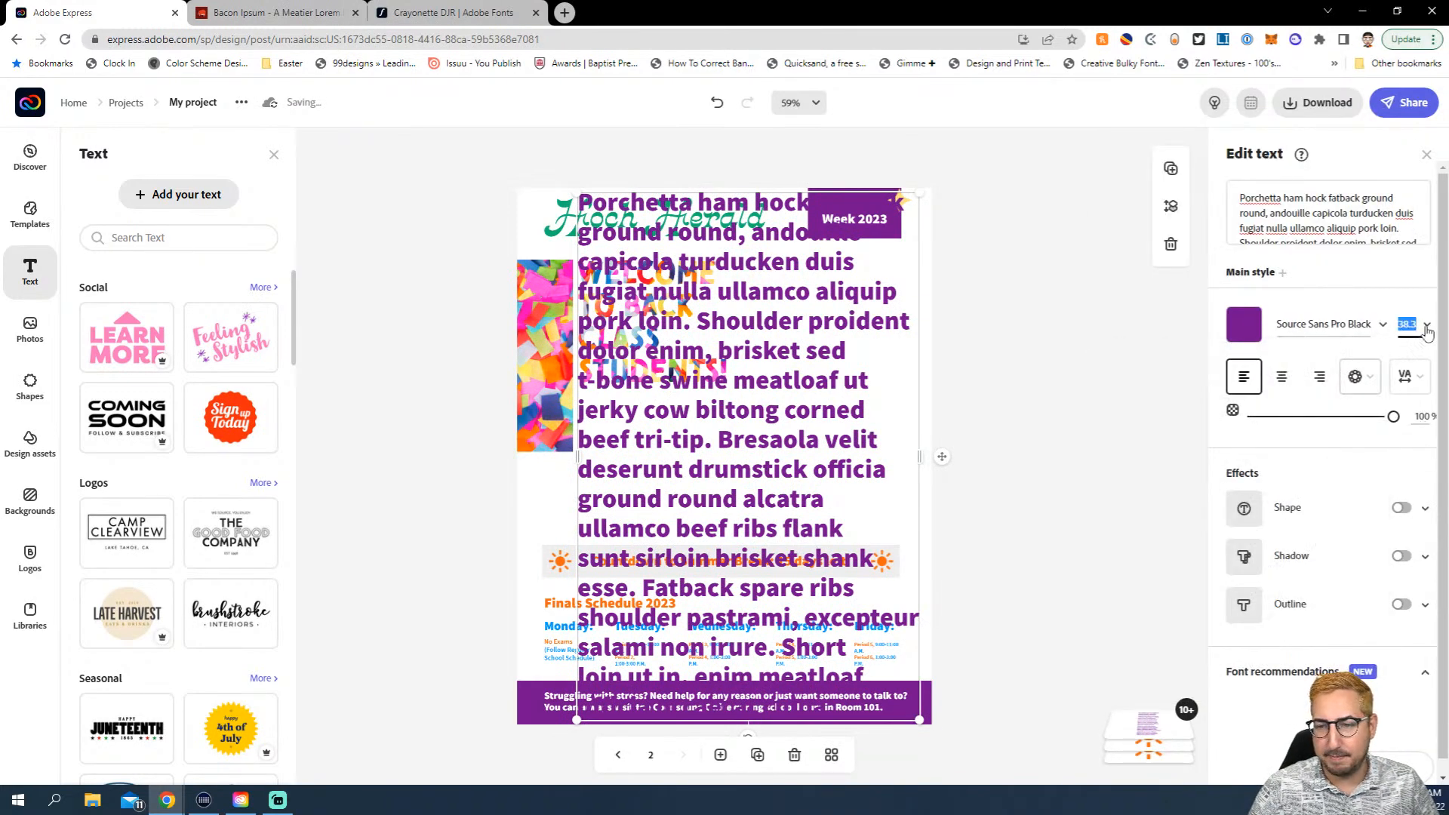
left_click(1406, 380)
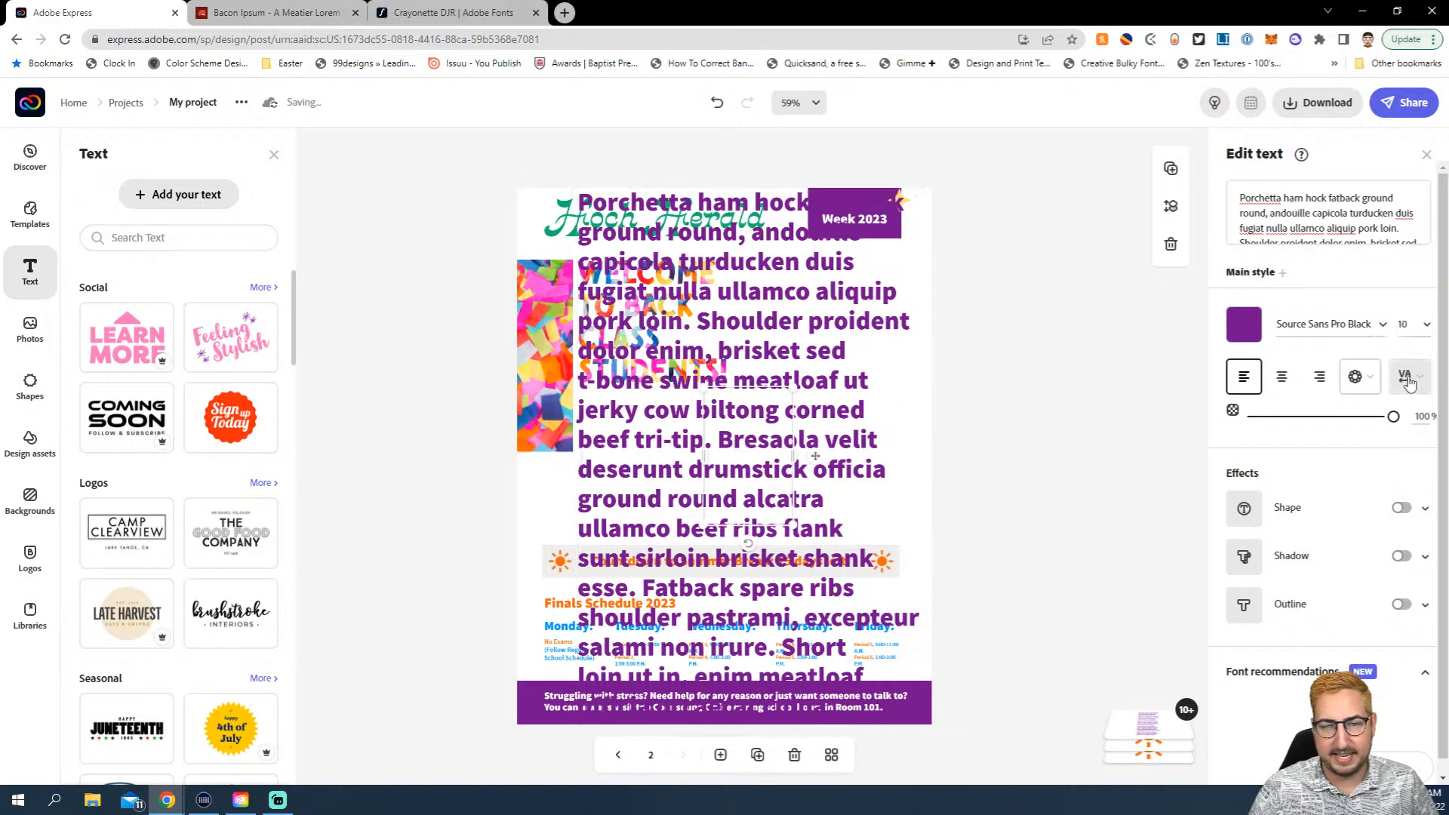
left_click(1403, 325)
left_click(1405, 397)
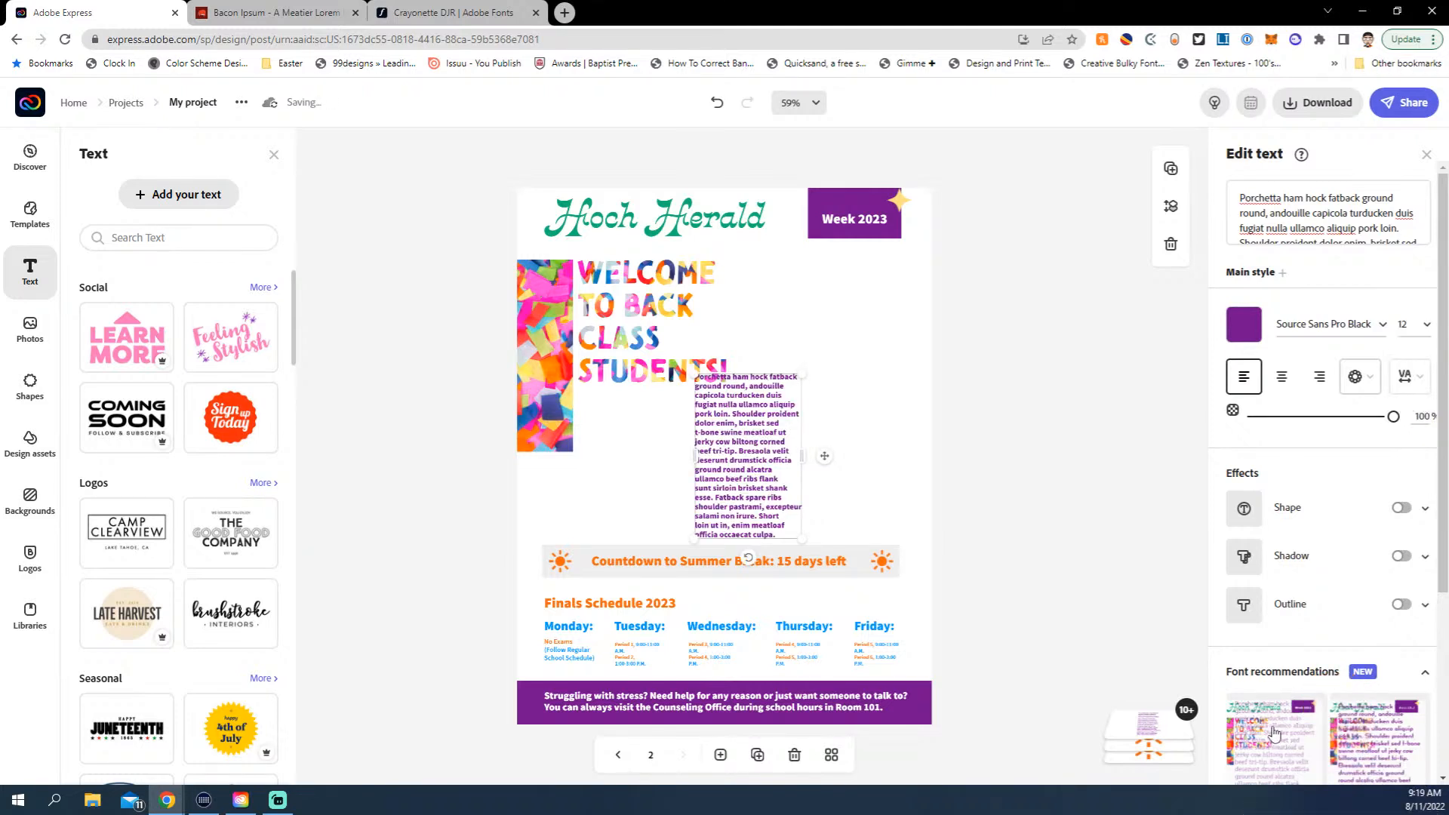
Apply the recommended Balboa UltraLight font to the paragraph and place the widened text box beside the confetti welcome heading
scroll(1273, 728, "down", 2)
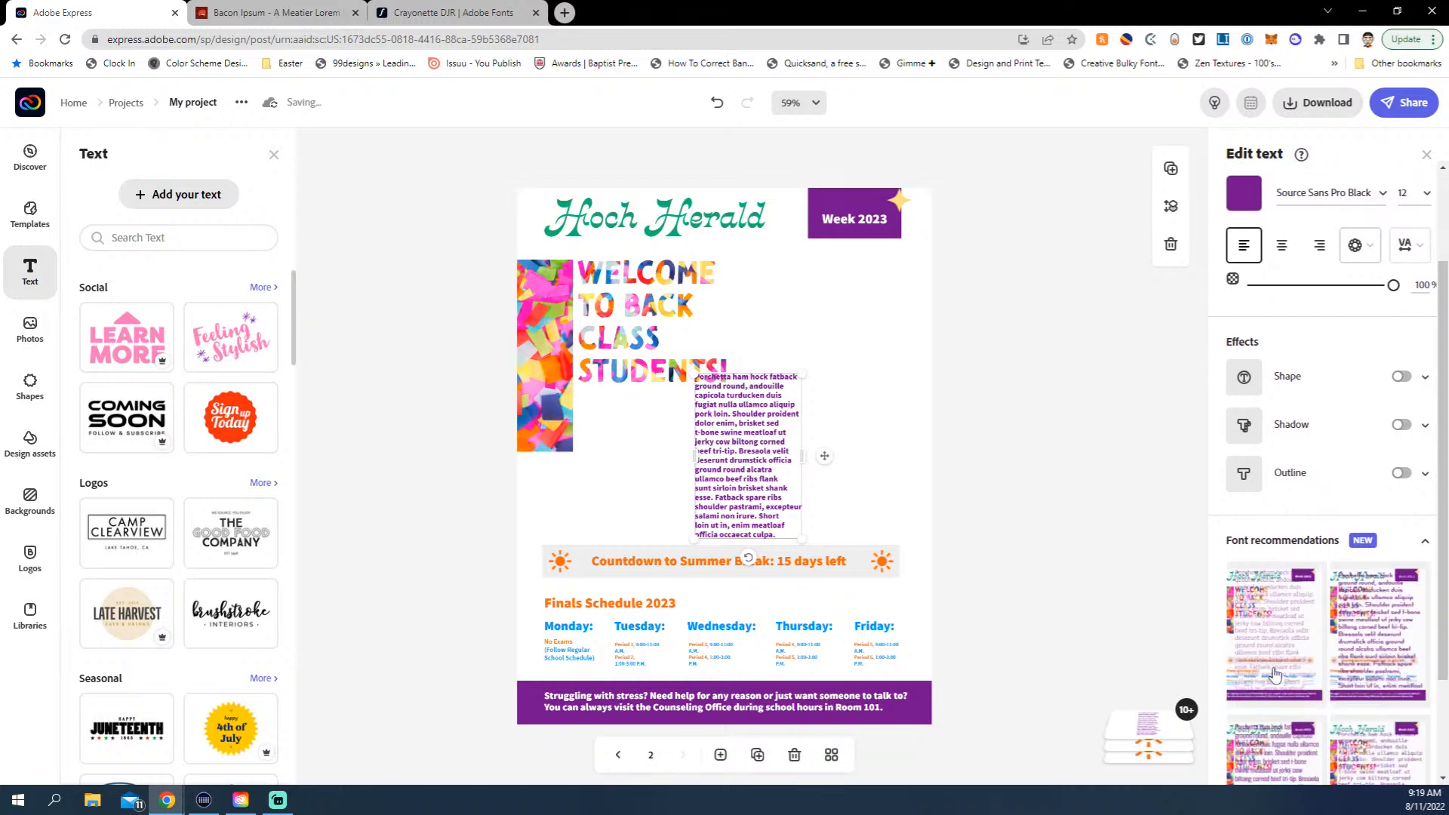
left_click(1278, 639)
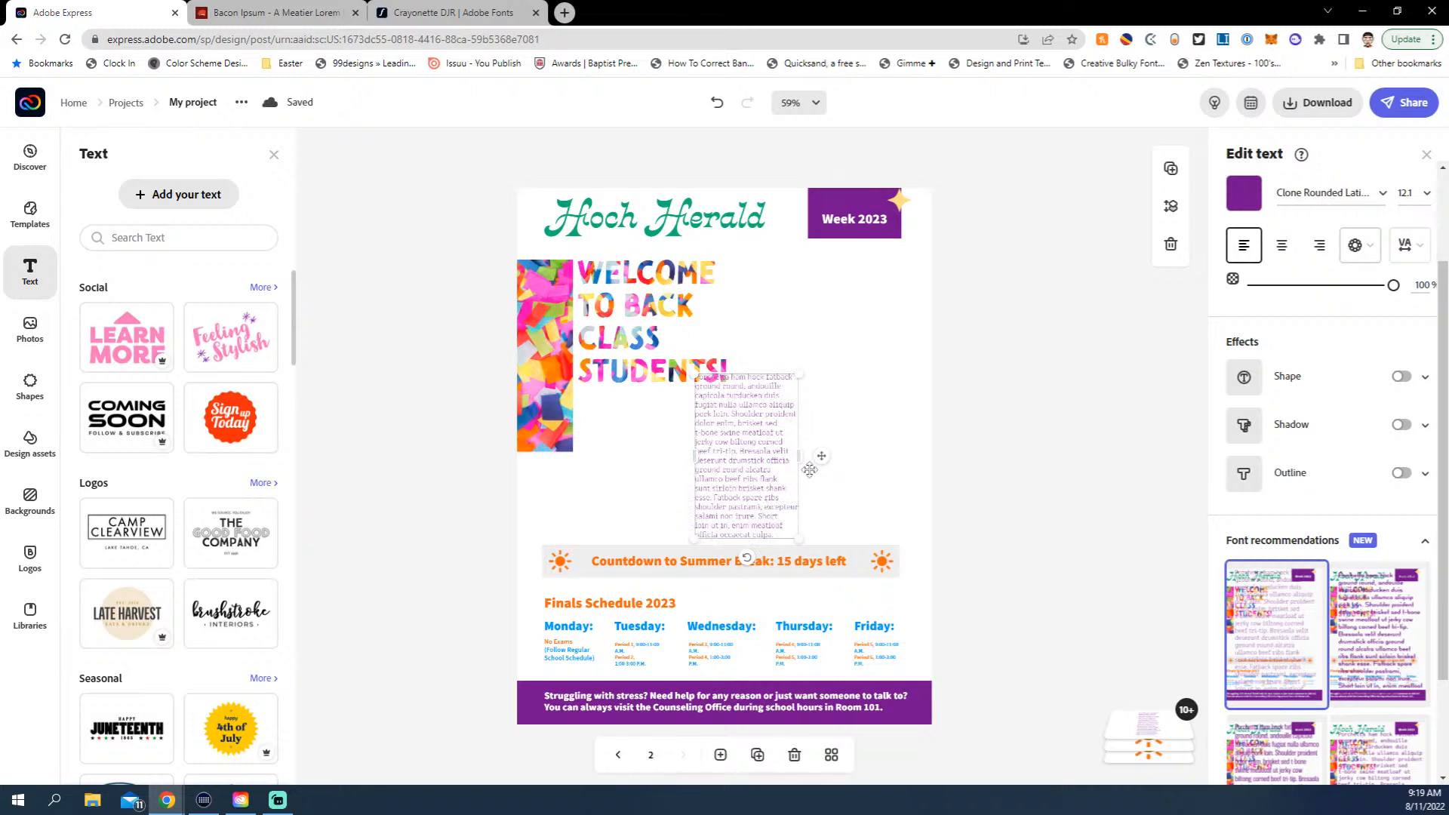
scroll(1332, 615, "down", 2)
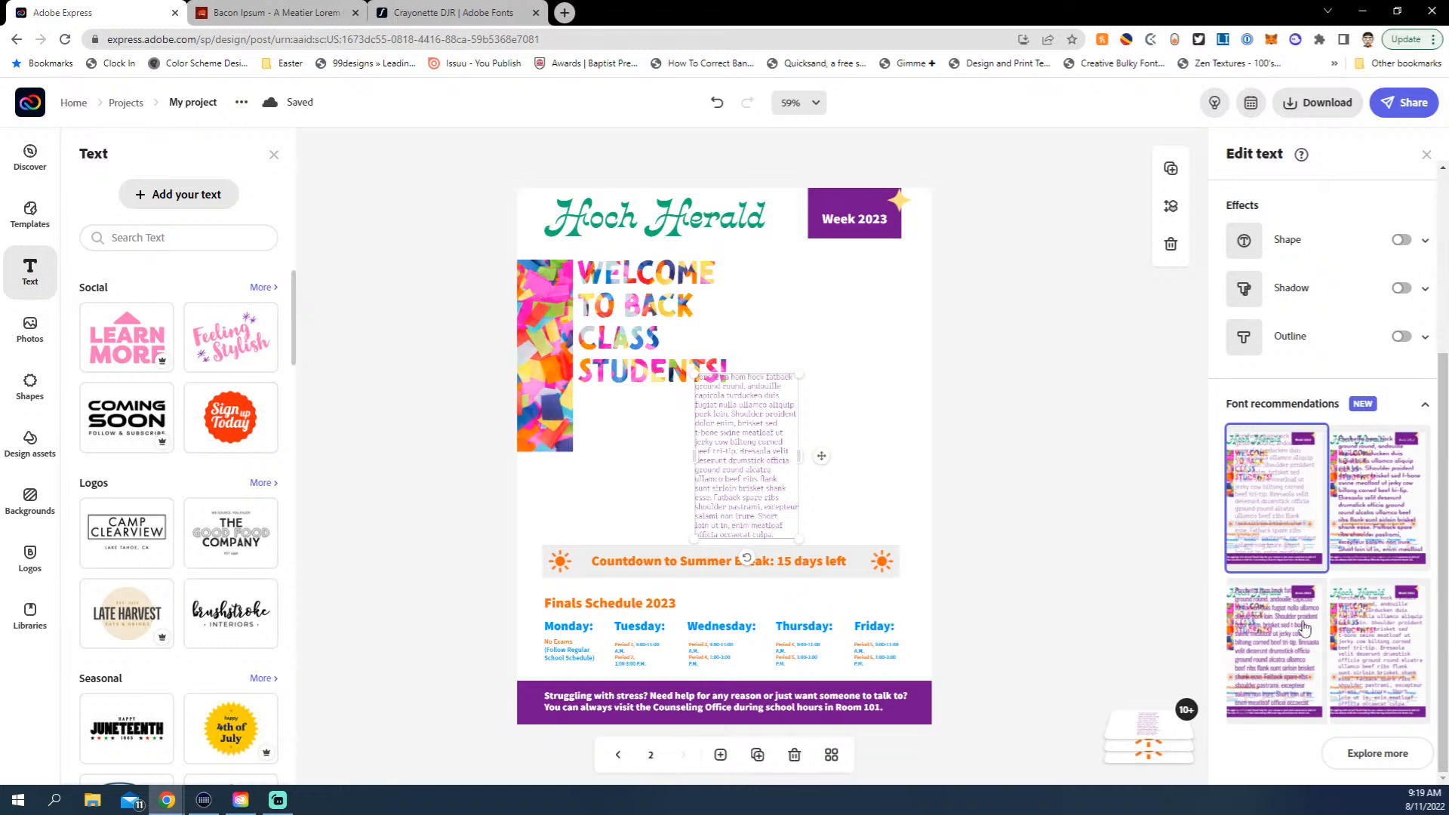
left_click(1296, 645)
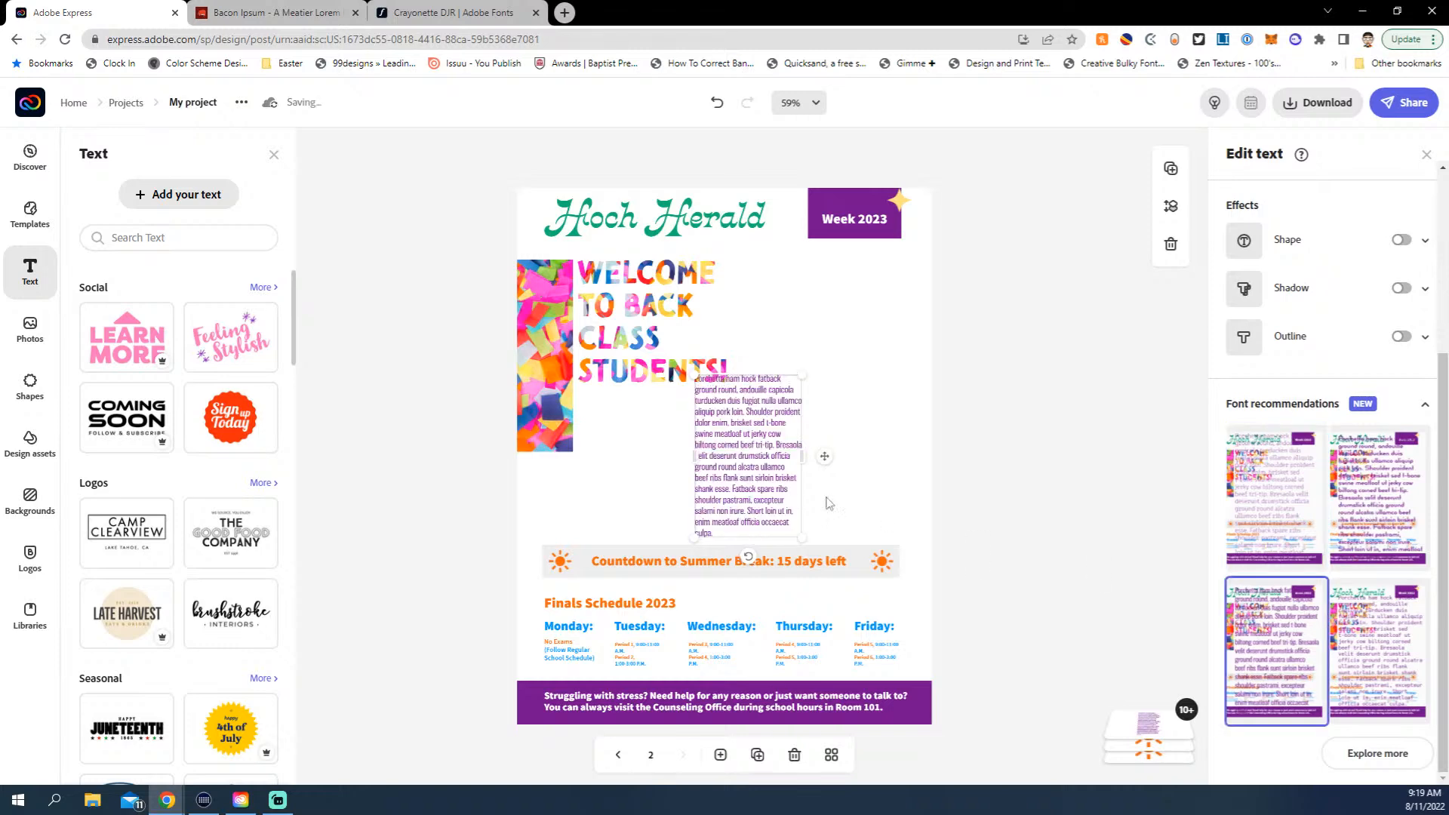
left_click_drag(802, 456, 821, 334)
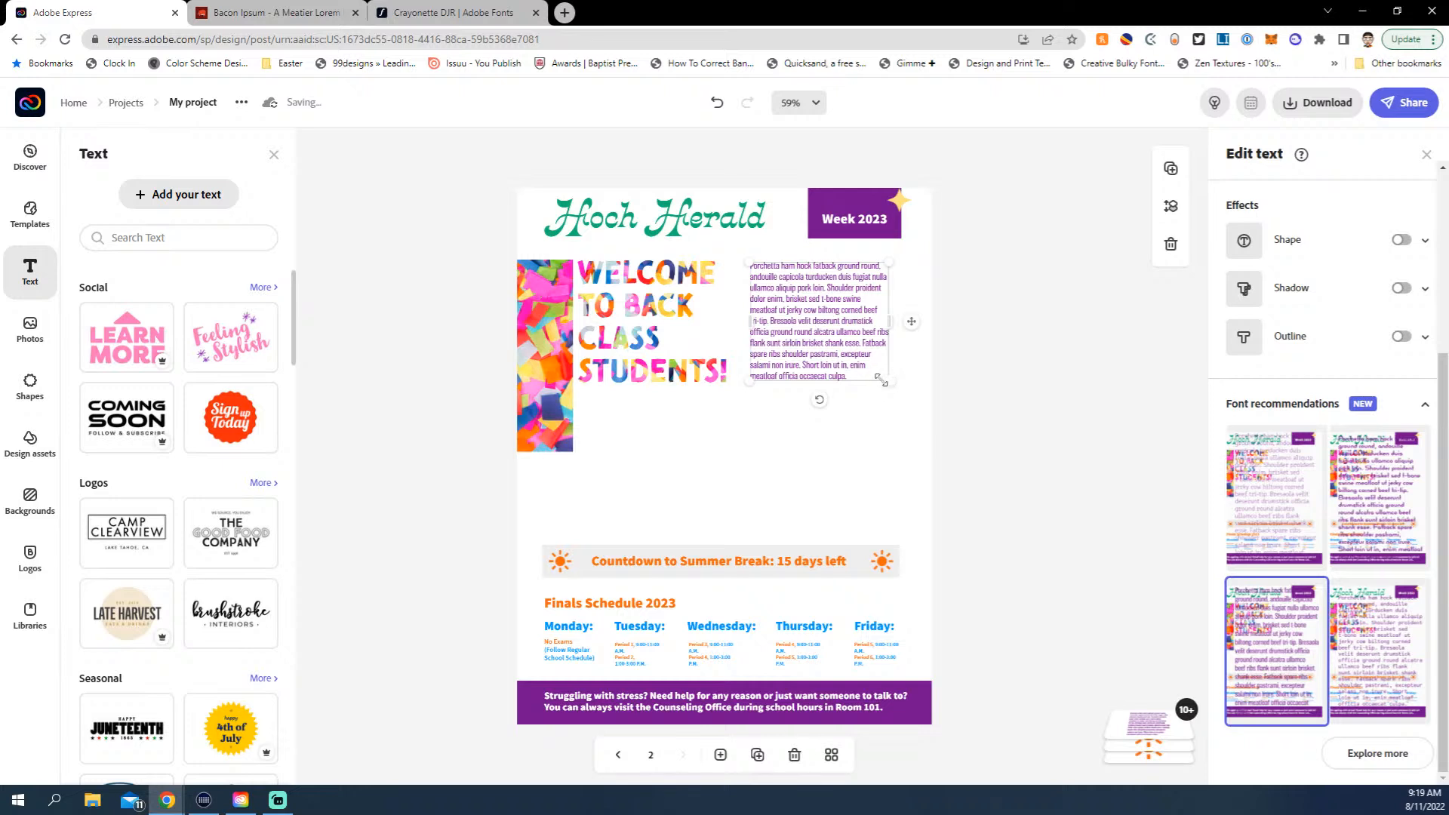
Enlarge the paragraph's text size, trying 15.4 and settling on 19.9
scroll(1376, 303, "up", 1)
scroll(1377, 303, "up", 5)
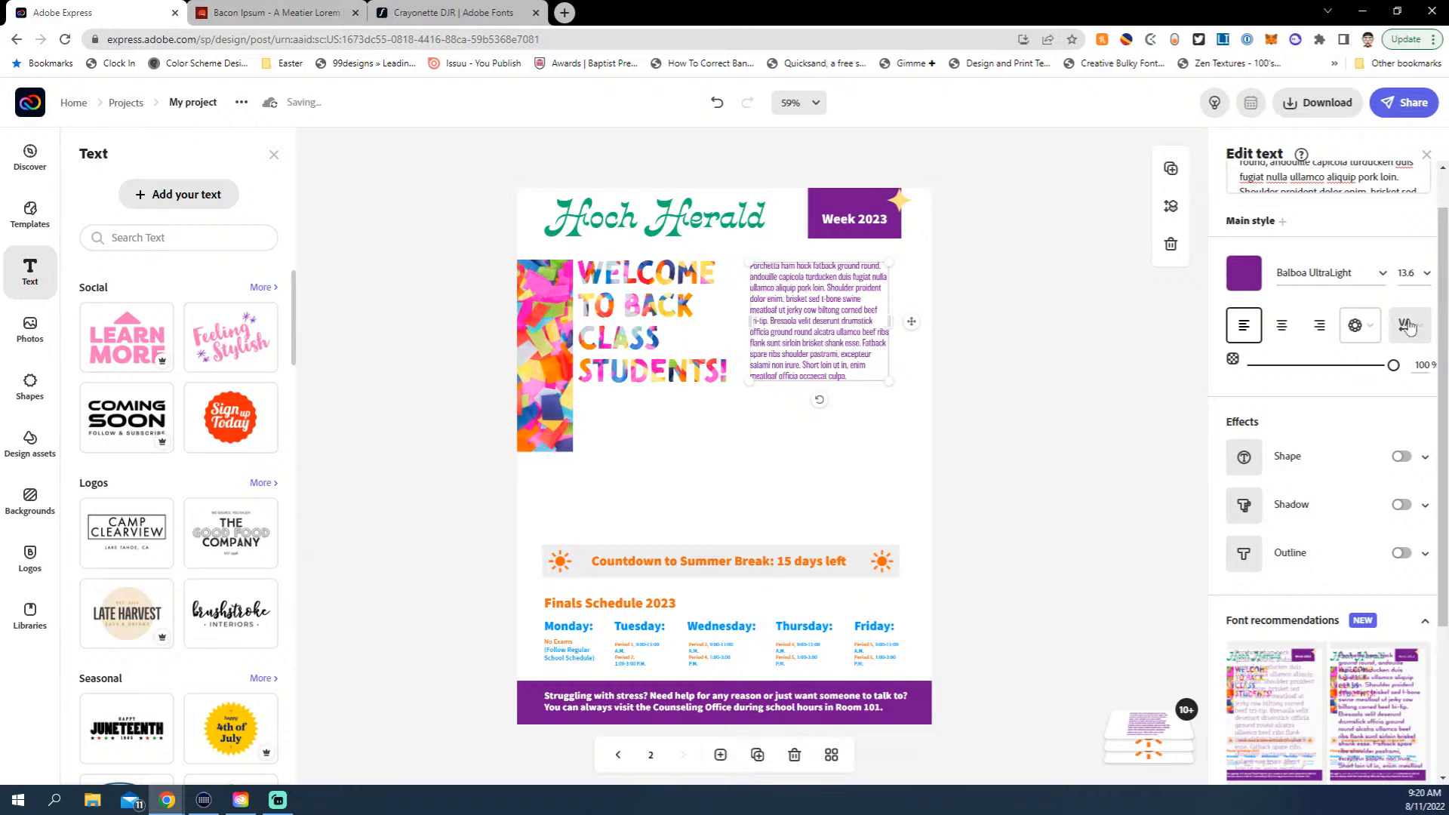
left_click(1425, 278)
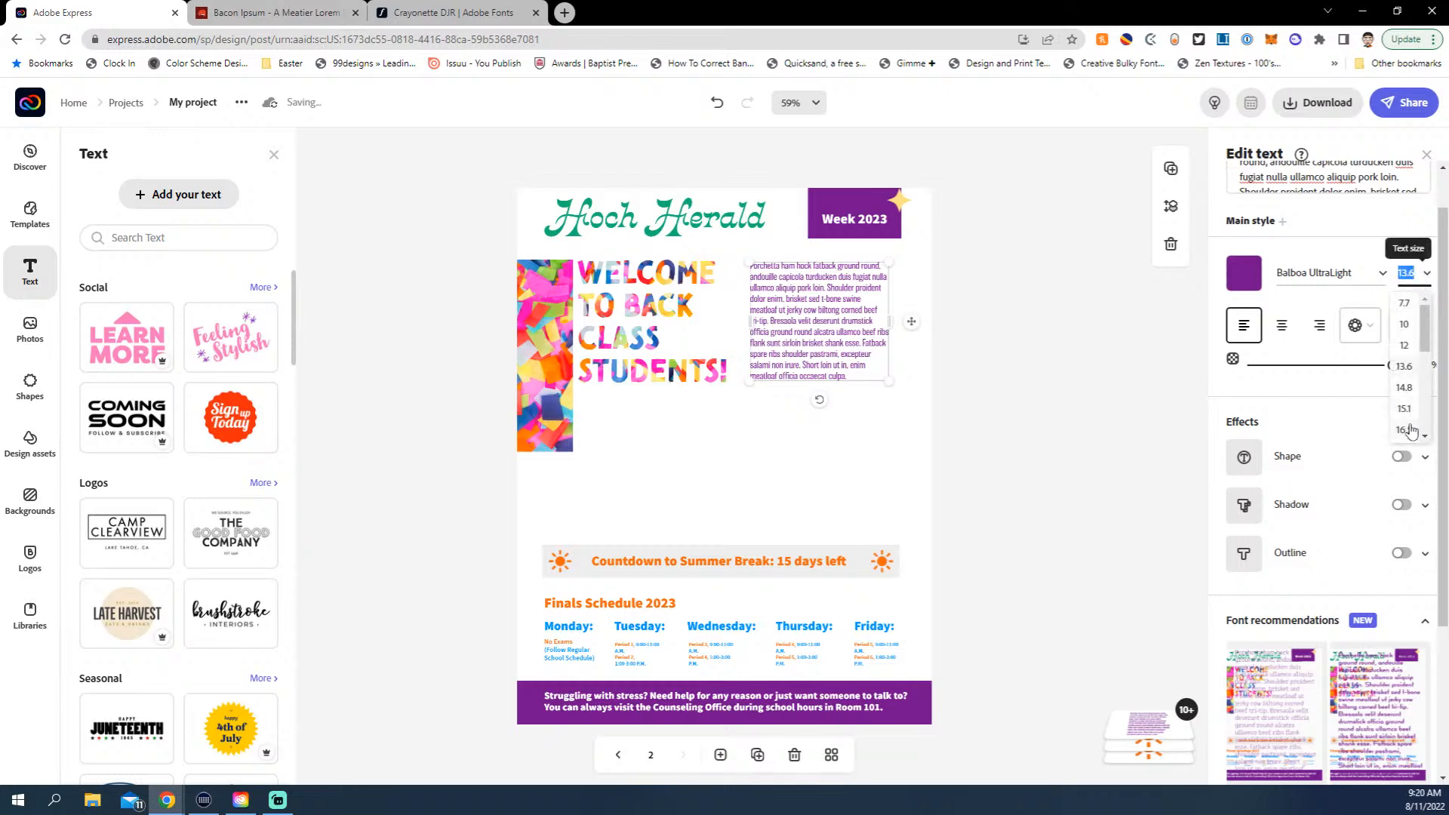
type("15.4")
key("Return")
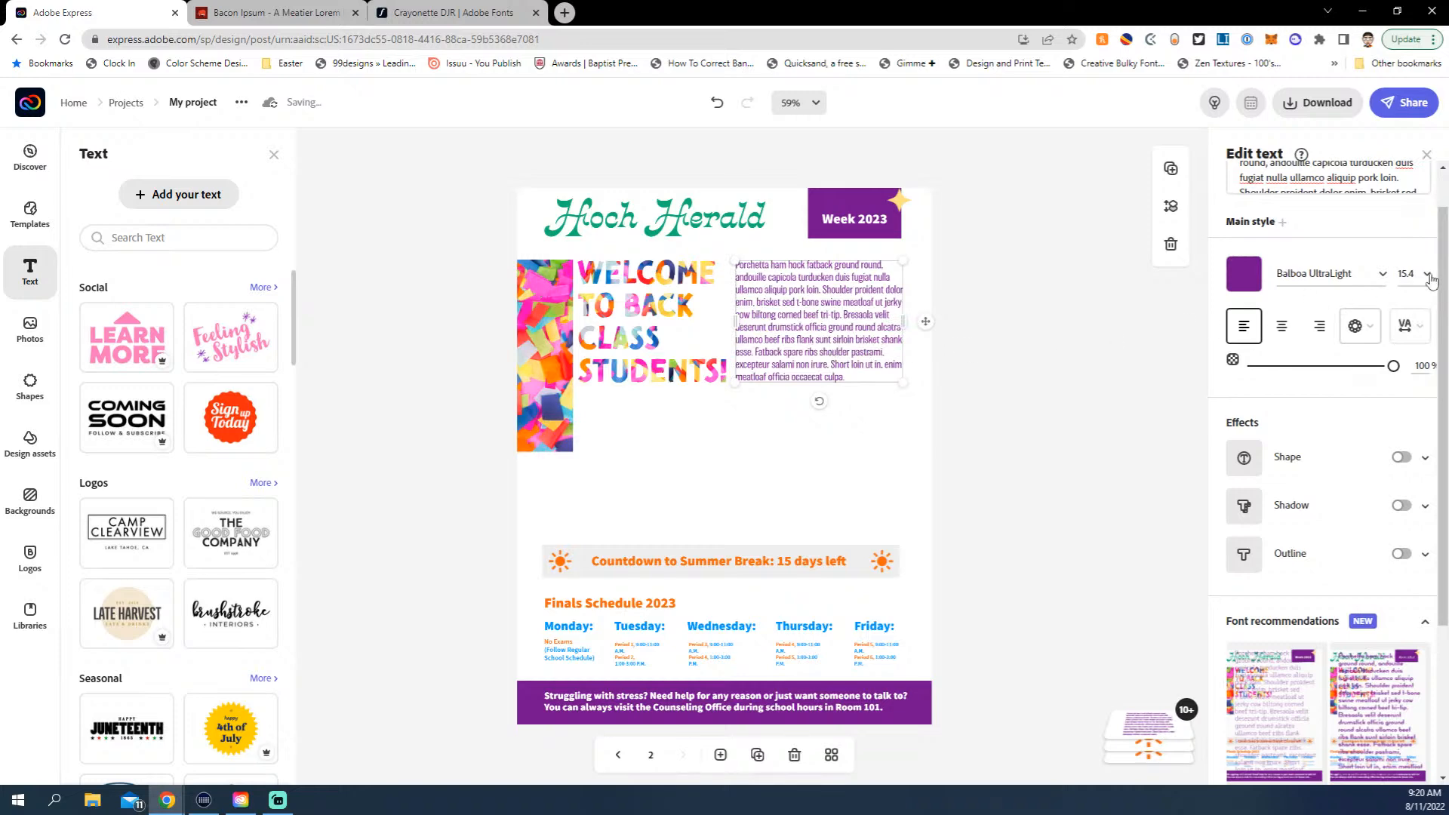
left_click(1407, 273)
left_click(1404, 394)
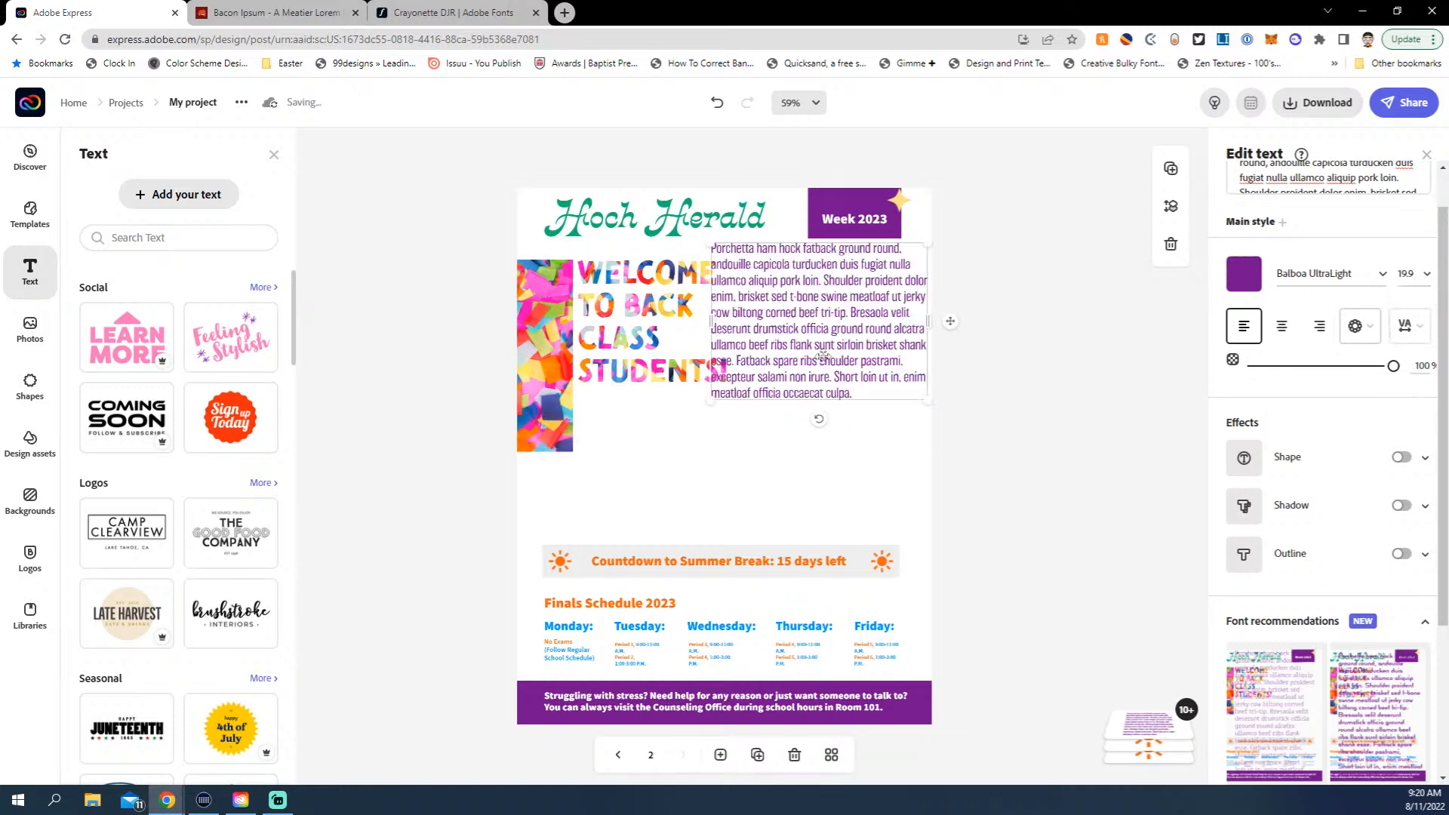
Move the paragraph clear of the welcome heading and narrow its box to fit the column beneath the "Week 2023" label
left_click_drag(799, 328, 816, 352)
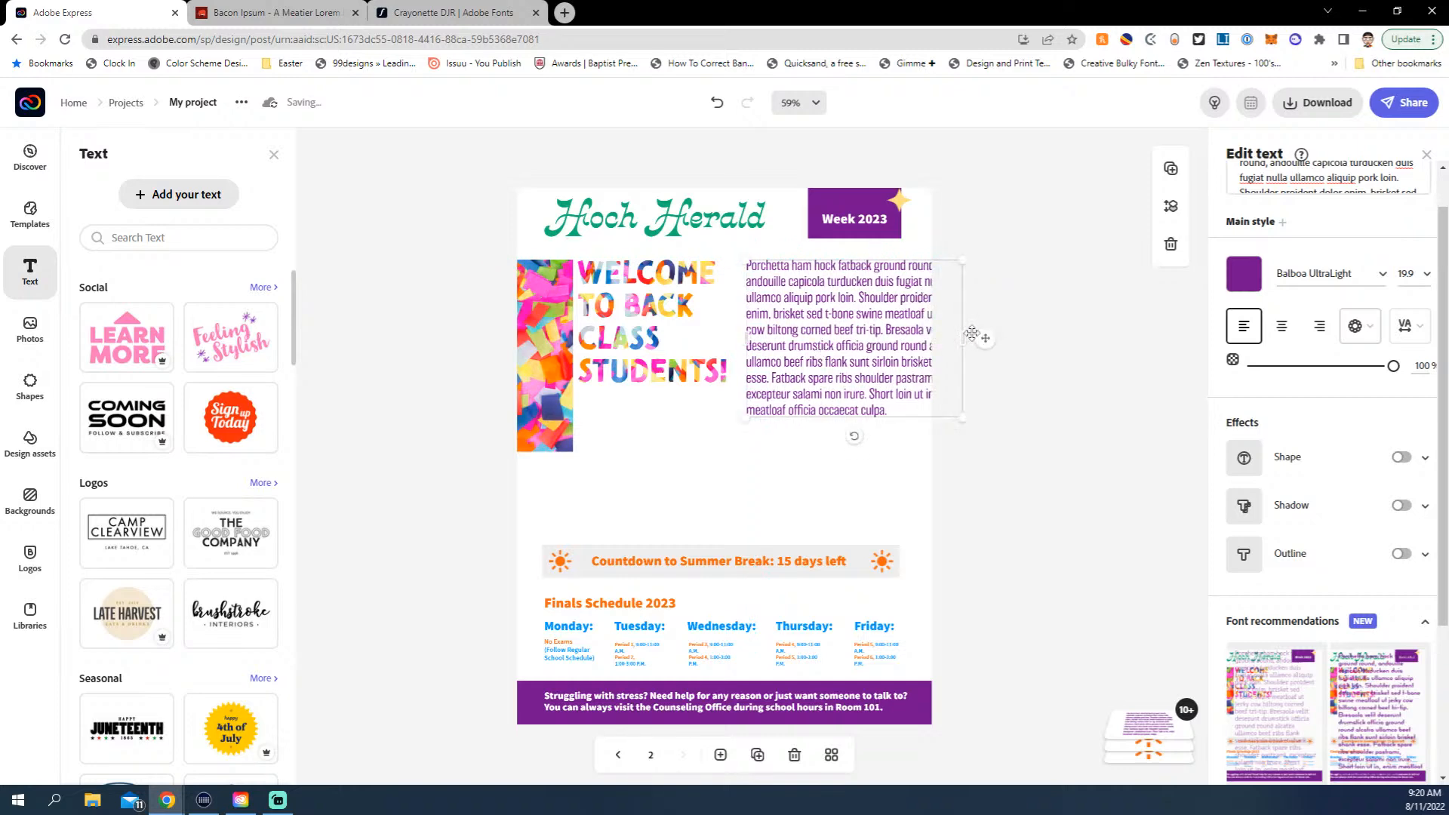
left_click_drag(963, 338, 893, 340)
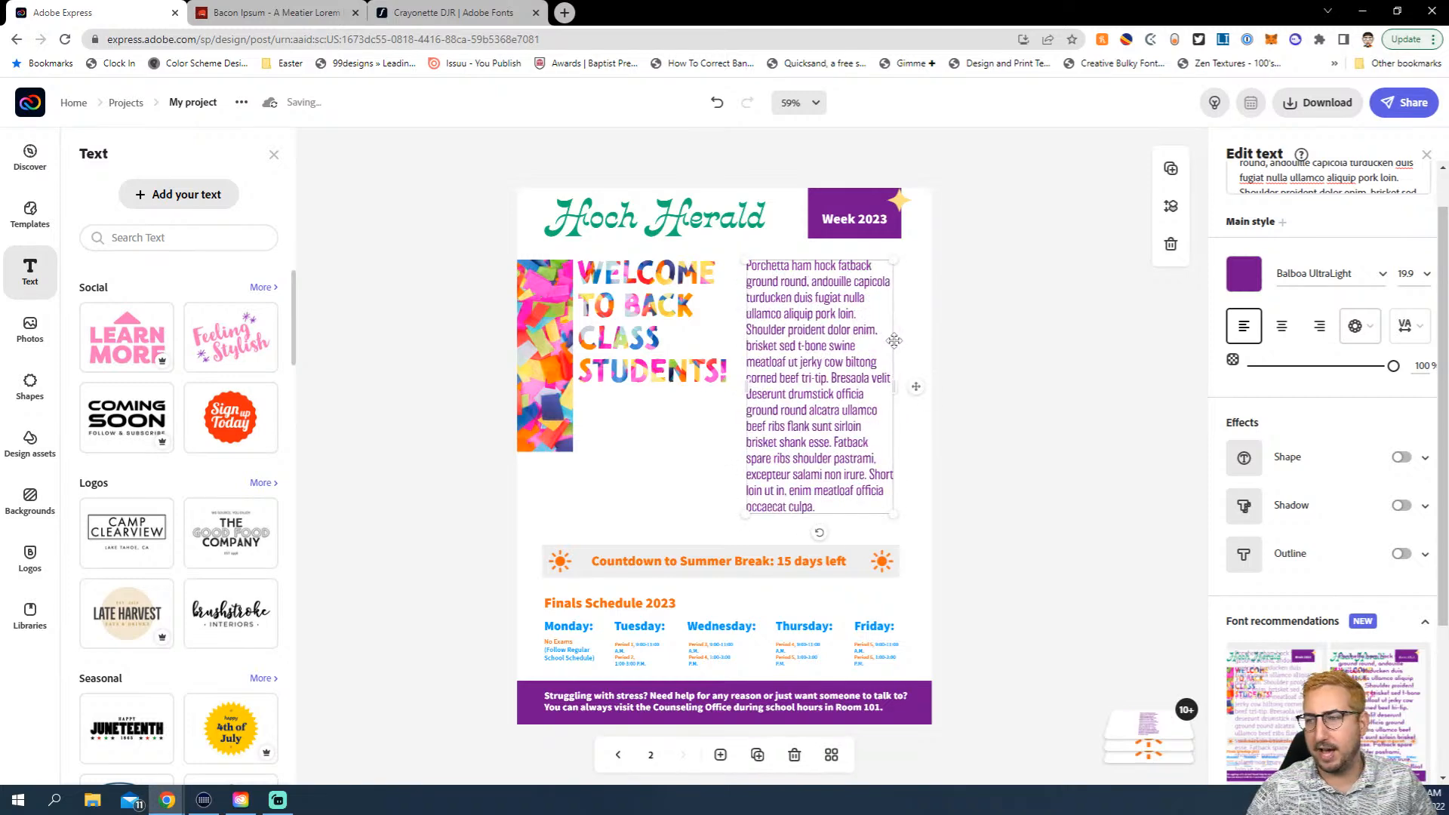
left_click(1014, 295)
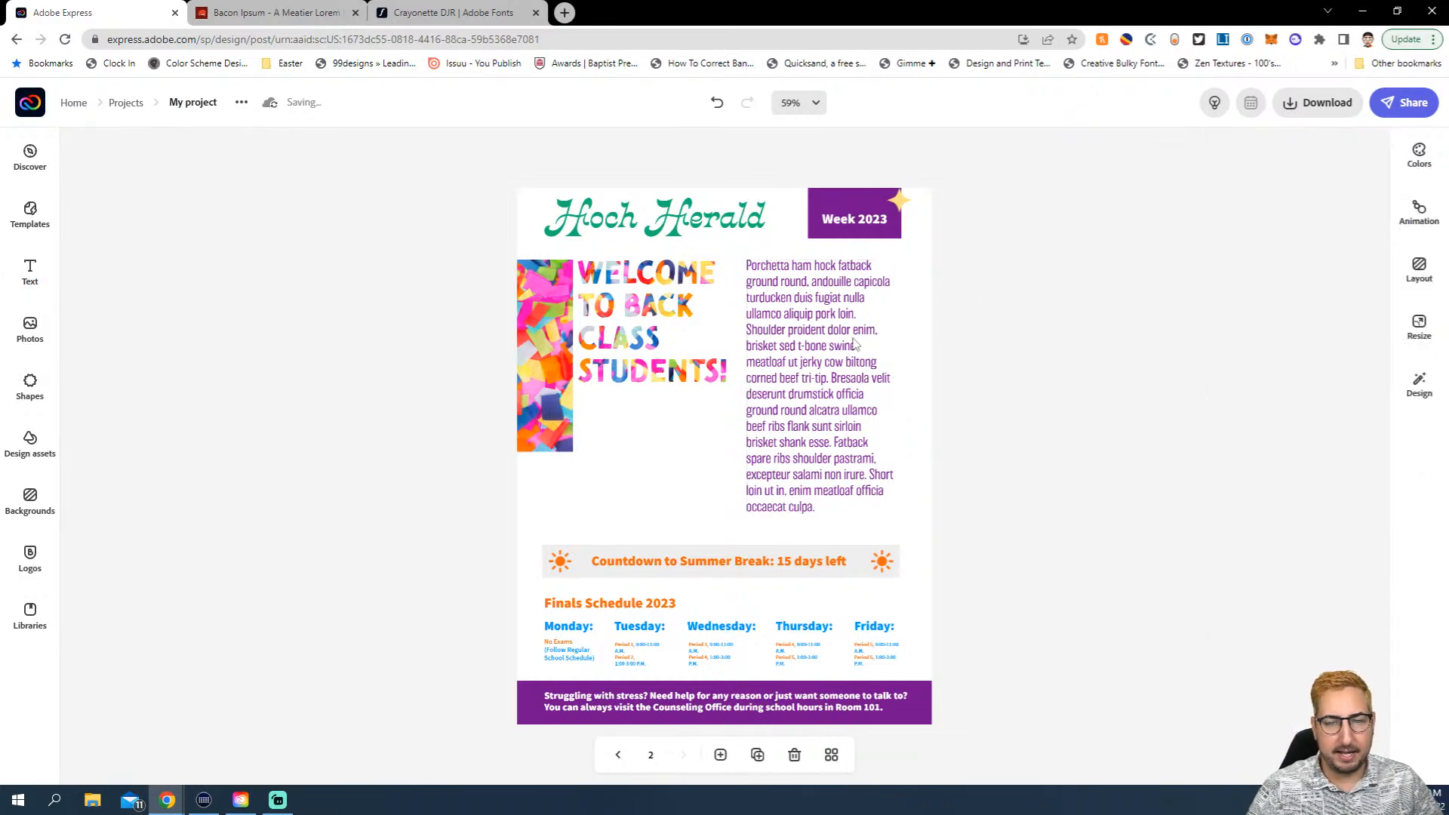
Download all pages of the newsletter as a PDF
left_click(1309, 107)
left_click(1172, 198)
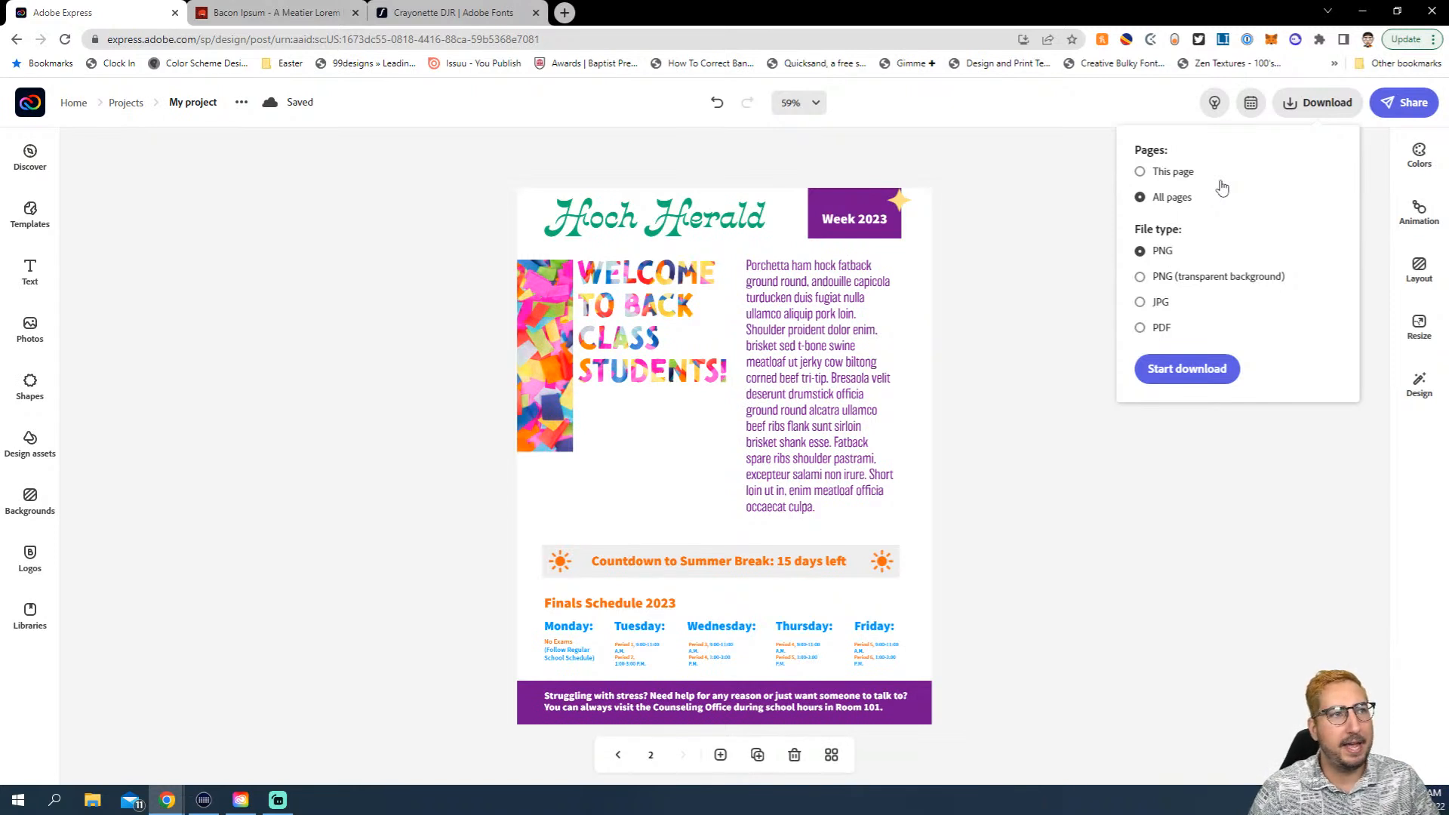
left_click(1158, 330)
left_click(1192, 373)
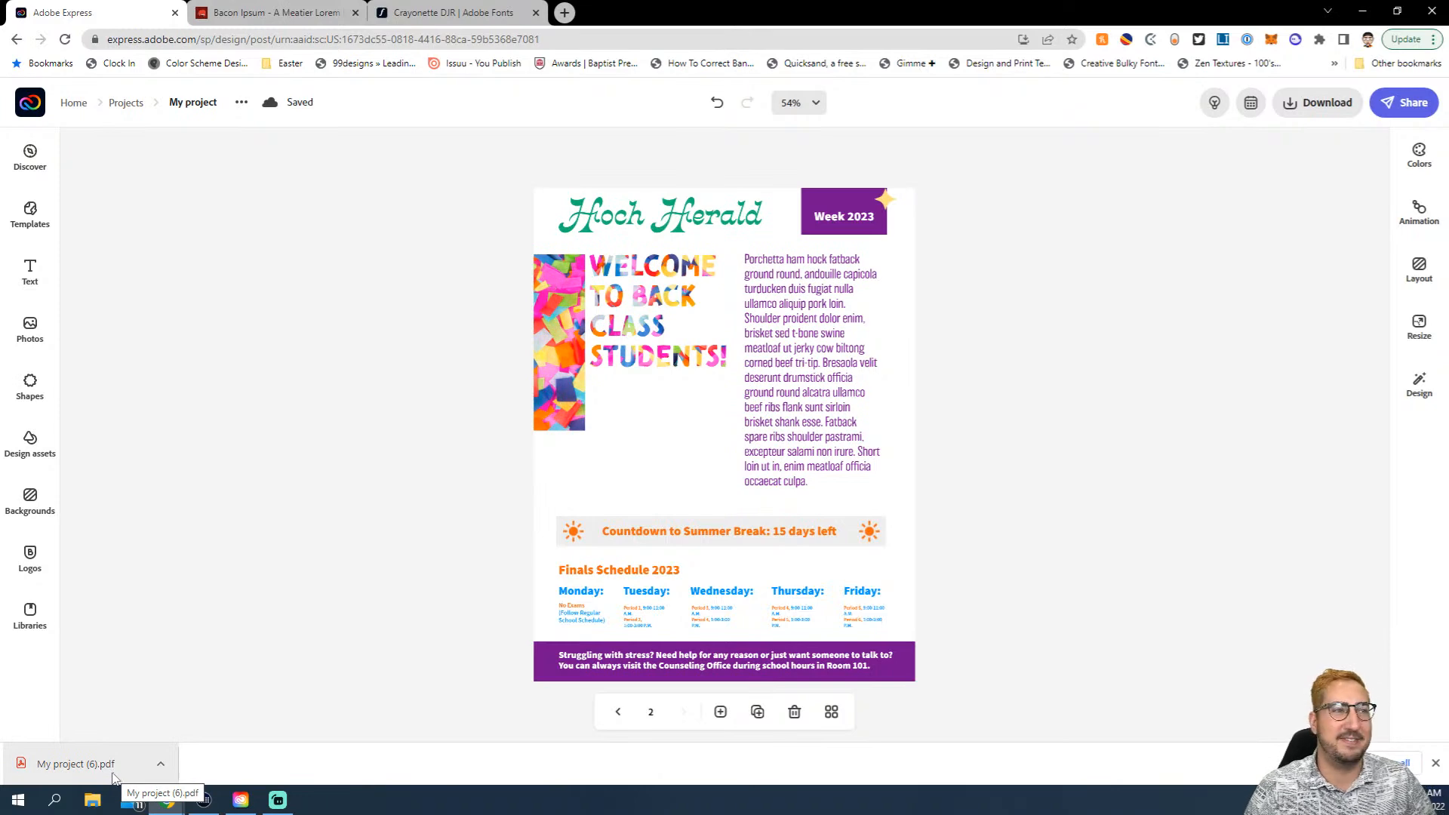
Open the downloaded "My project (6).pdf" and review its first page
left_click(111, 775)
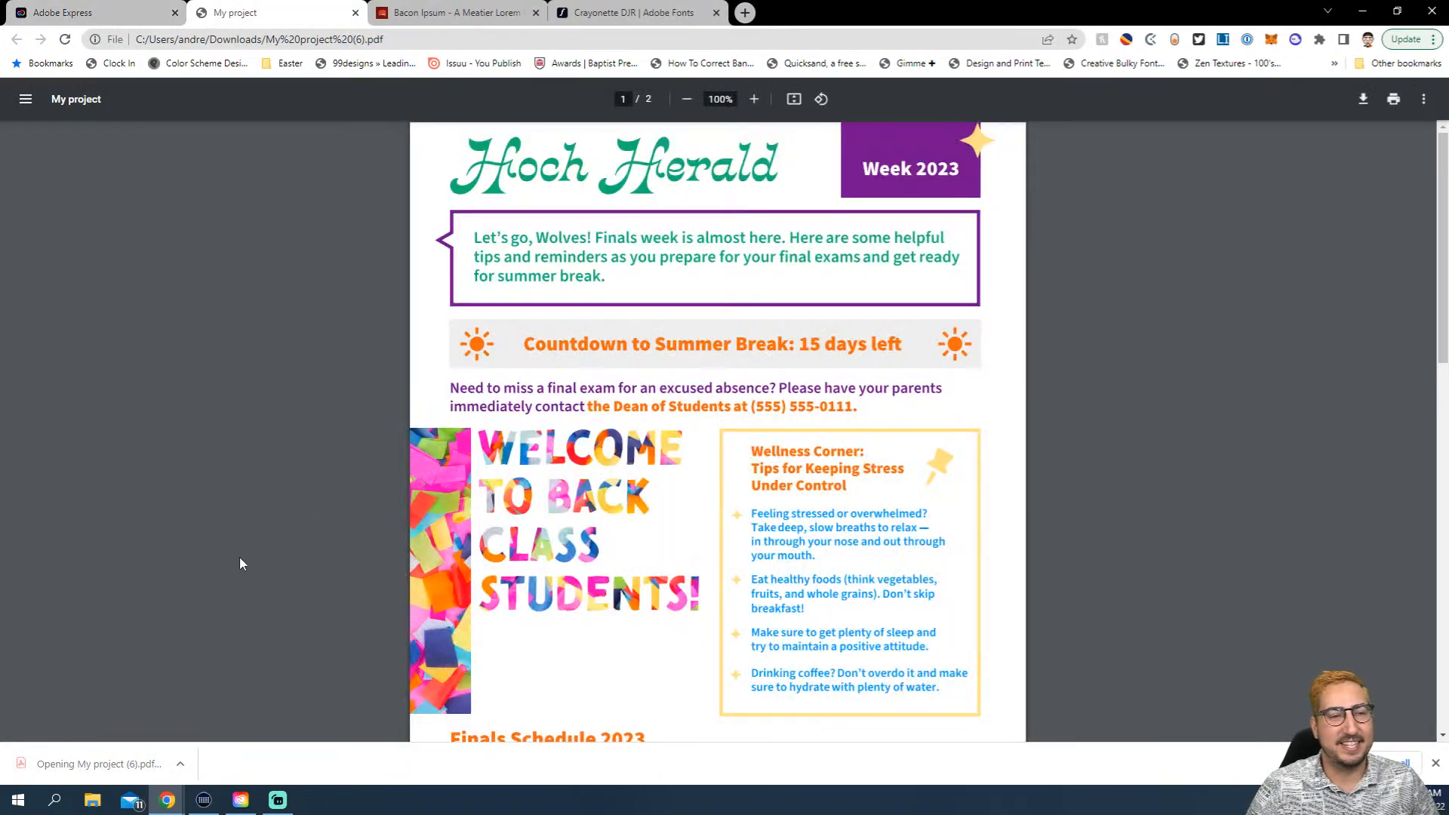
scroll(634, 325, "down", 10)
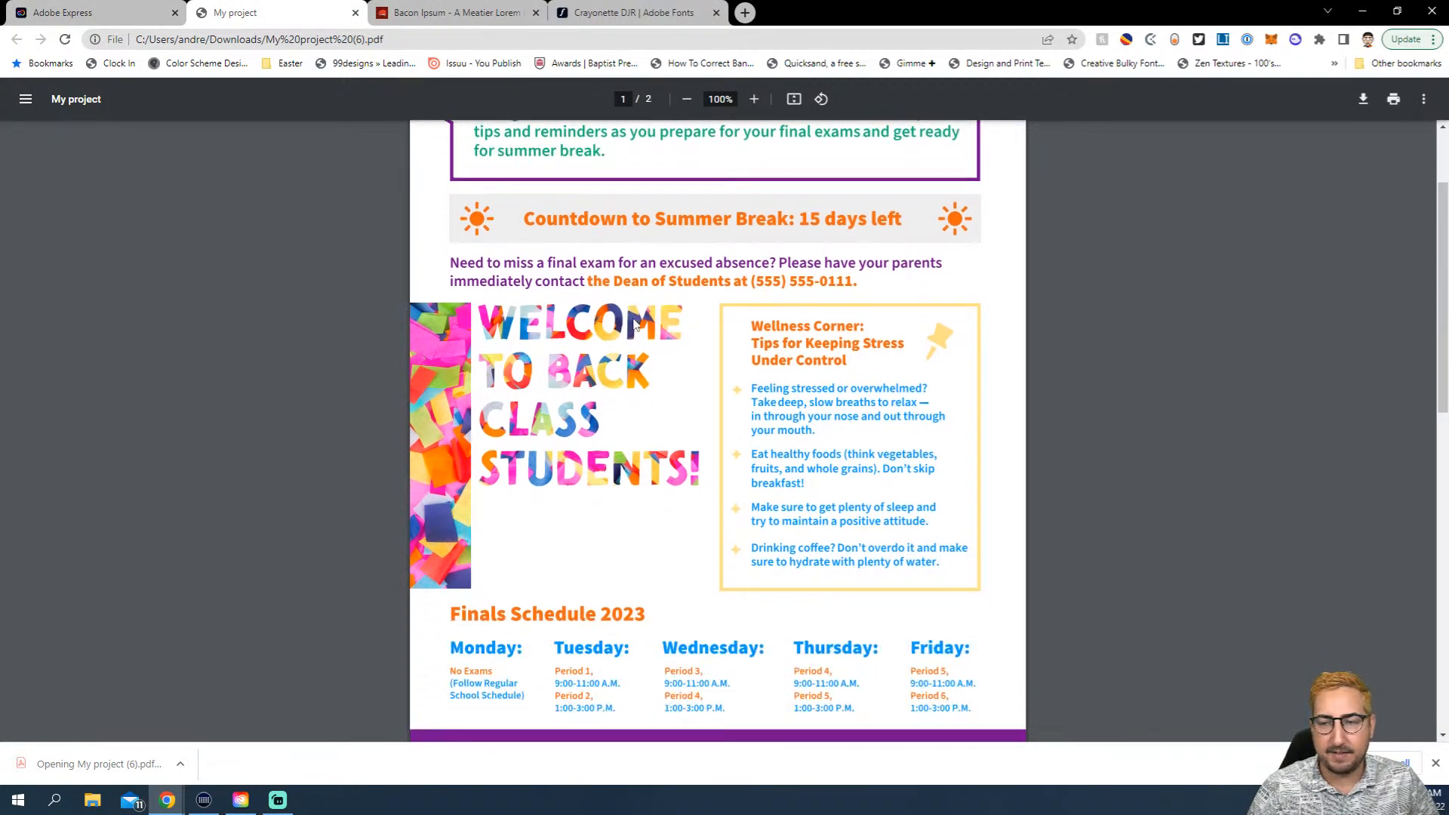
scroll(634, 324, "up", 10)
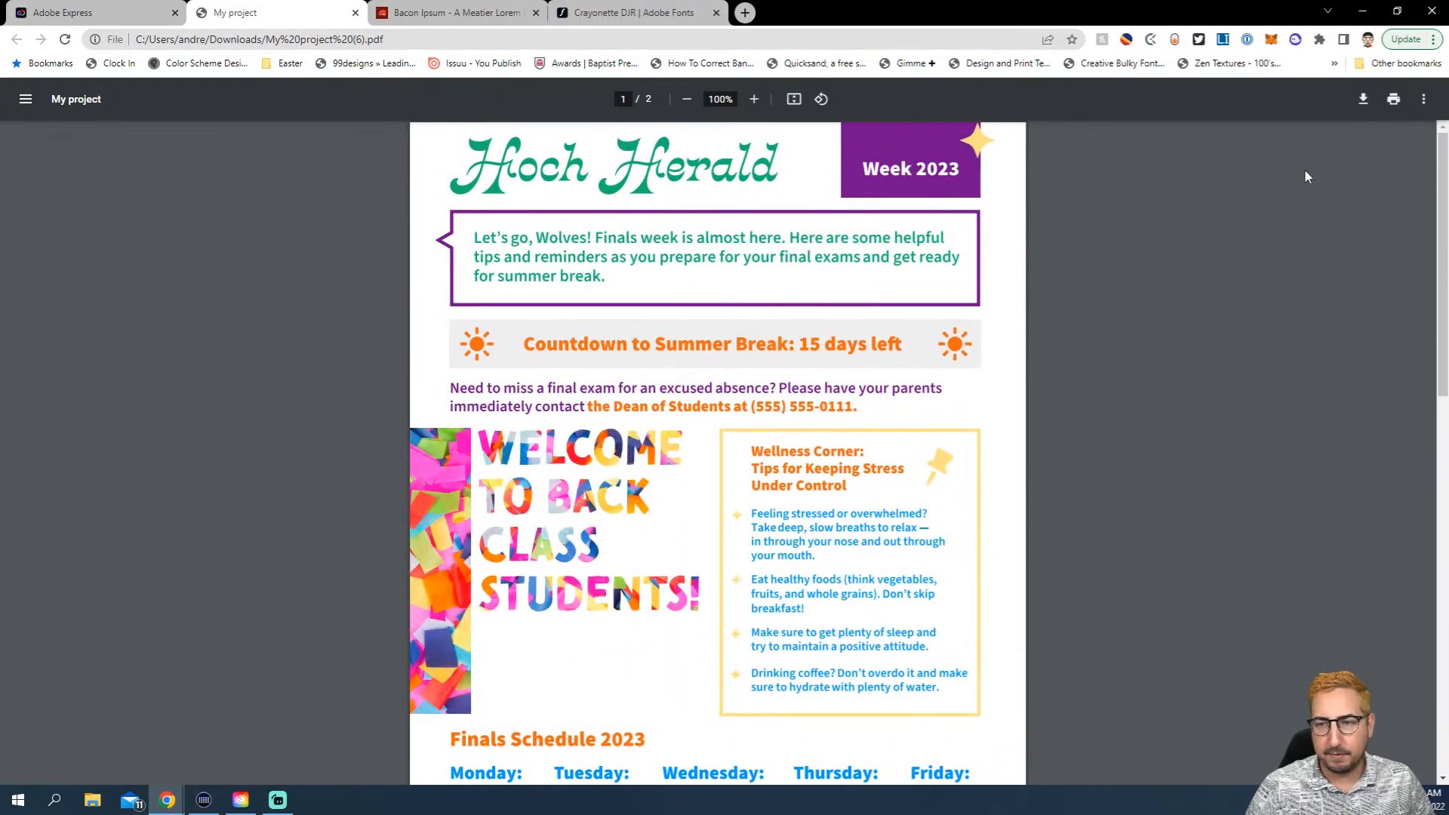
Print all pages of the newsletter PDF in color on both sides of Letter paper, flipped on the long edge
left_click(1394, 100)
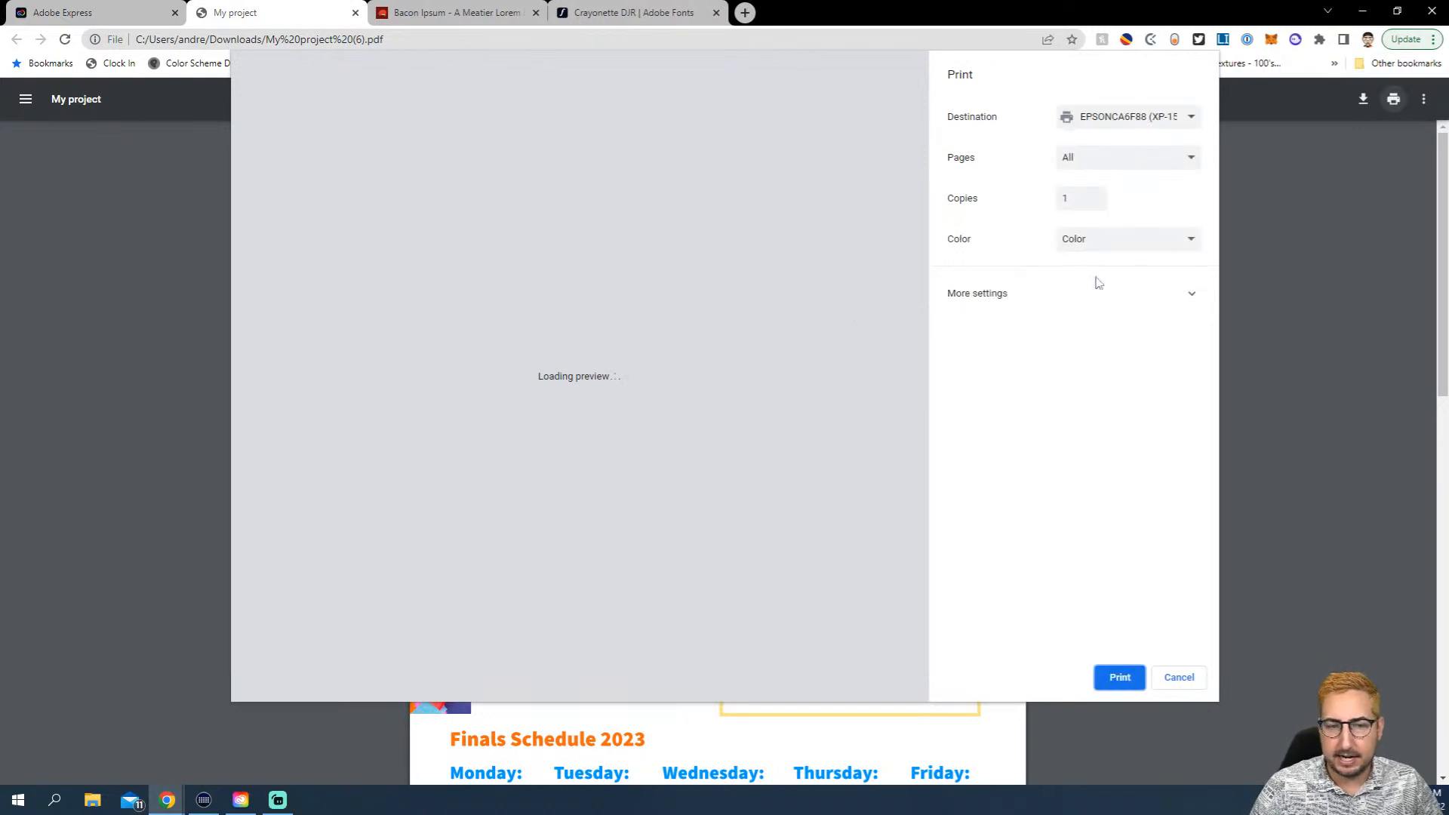
left_click(1192, 299)
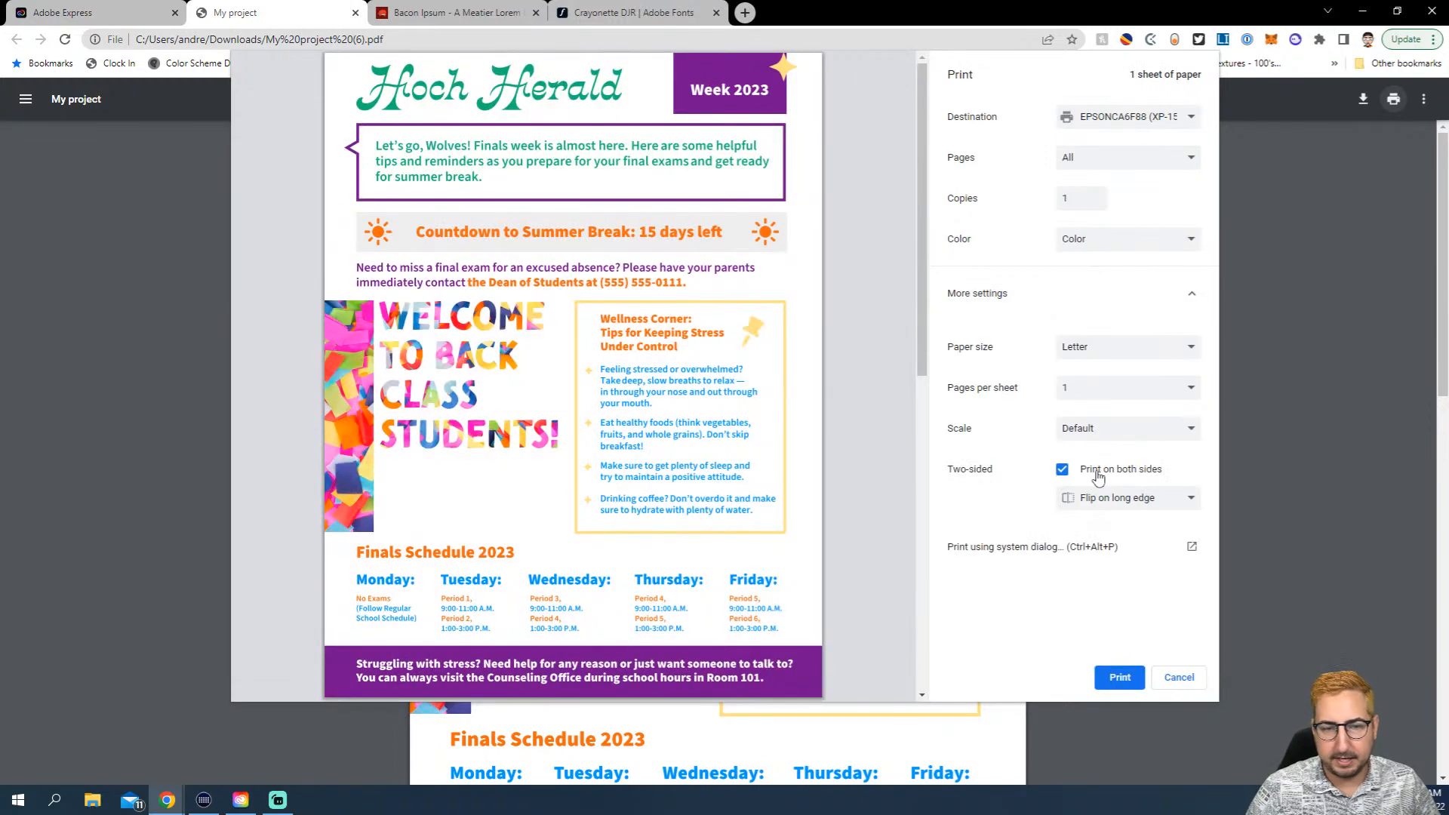
left_click(1119, 678)
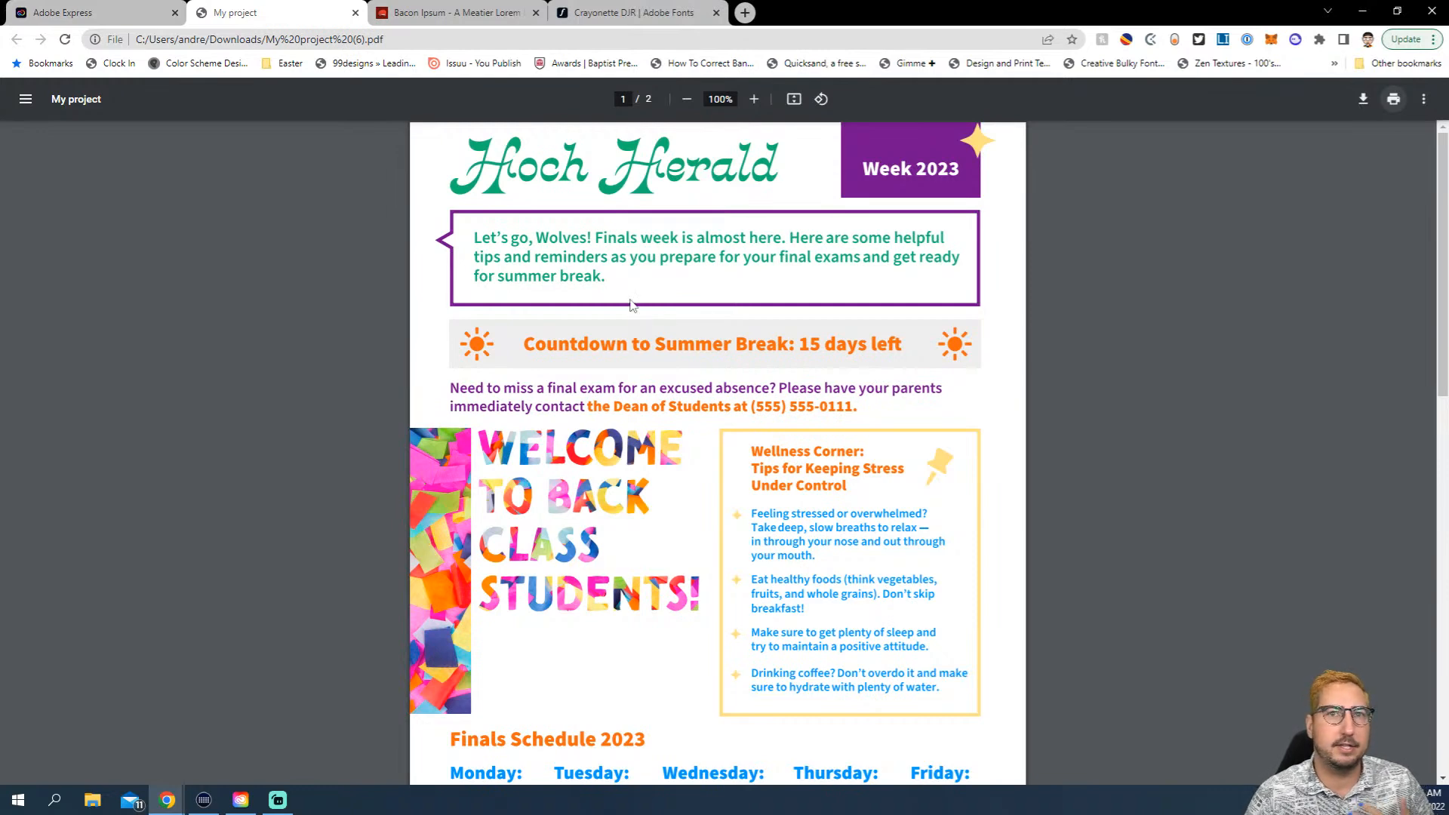
Switch back to Adobe Express, examine the publish and share destinations for all pages, and flip through the newsletter pages
left_click(105, 13)
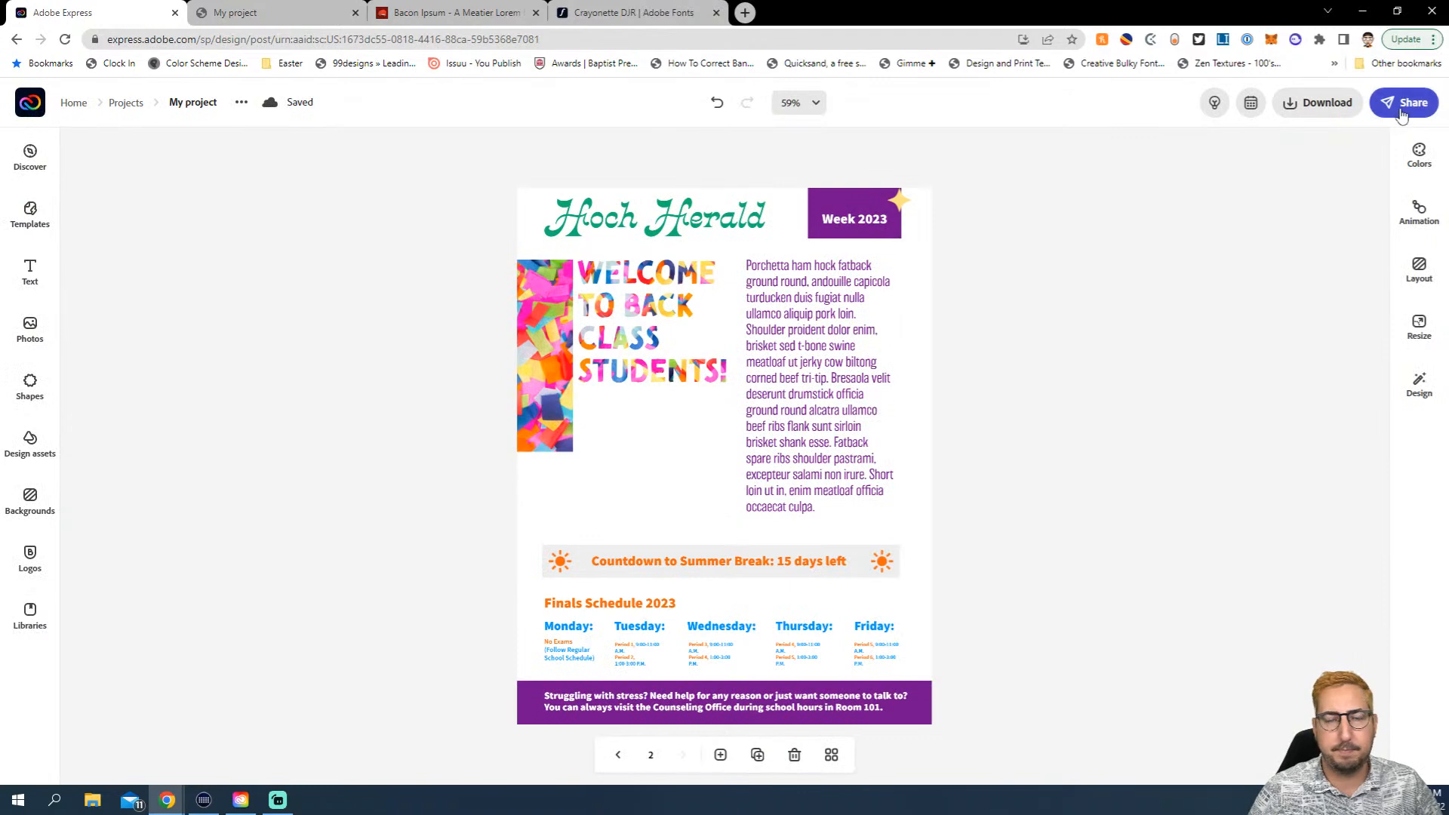
left_click(1402, 114)
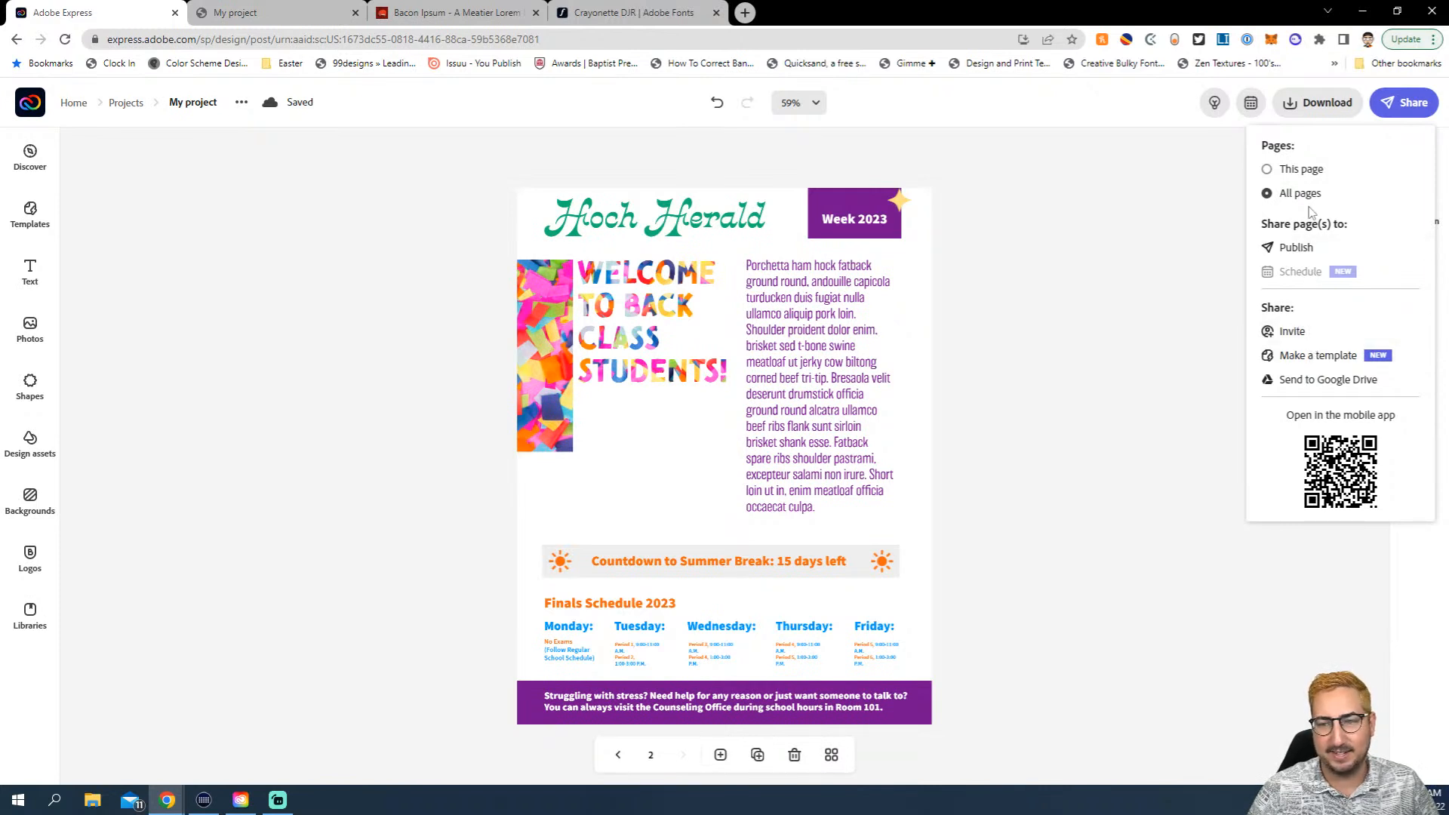
left_click(1303, 248)
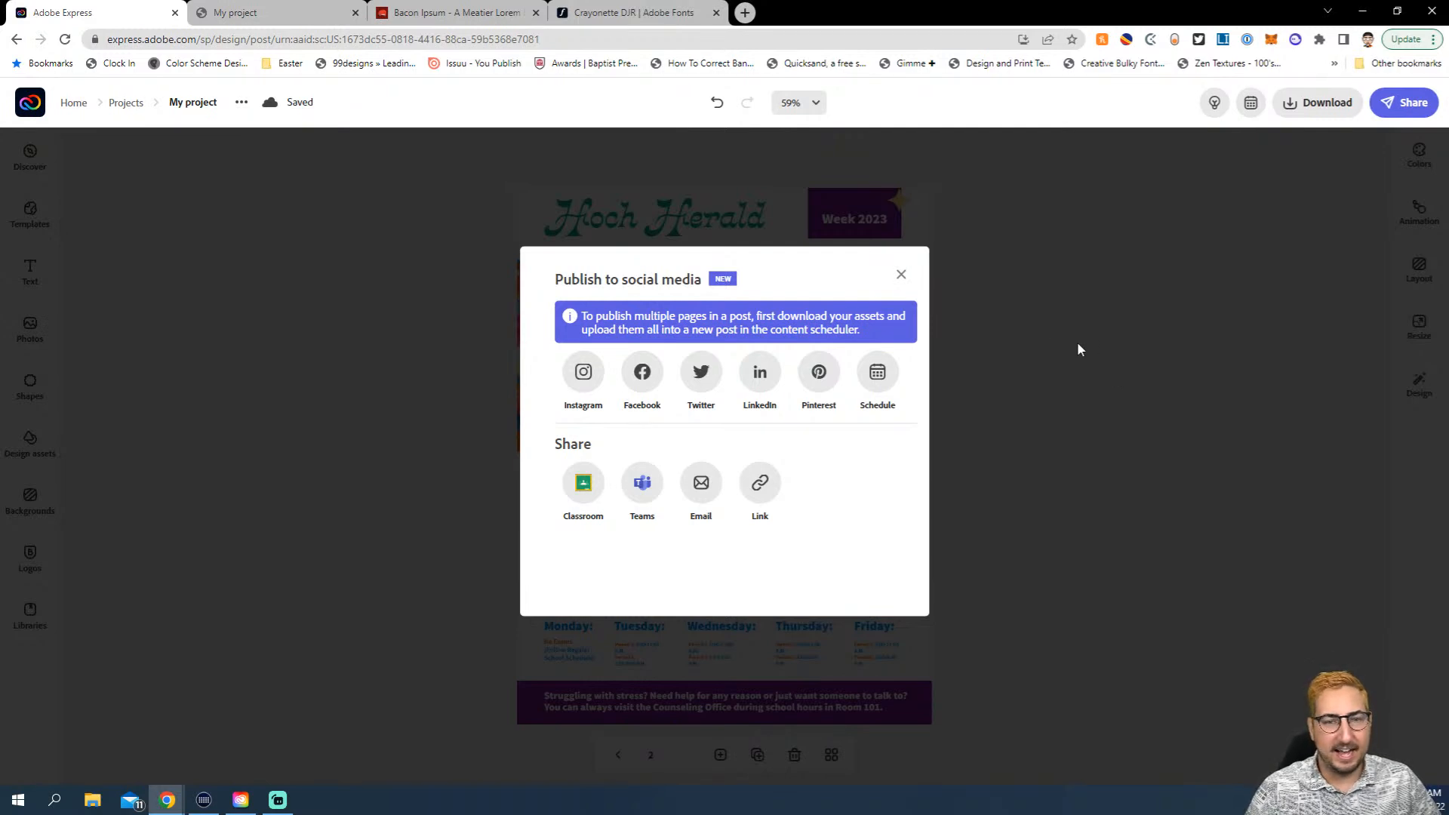
left_click(901, 274)
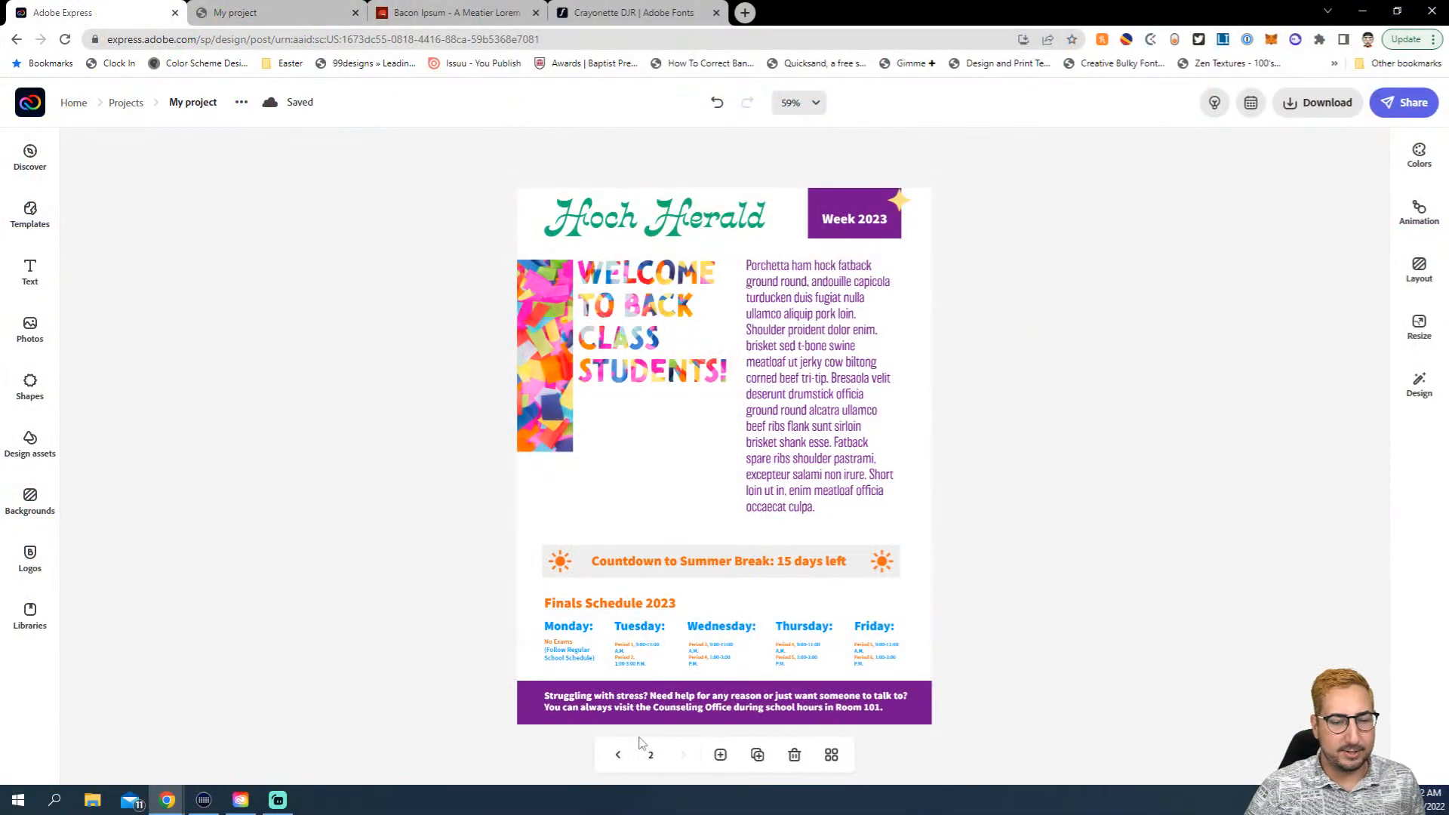
left_click(617, 754)
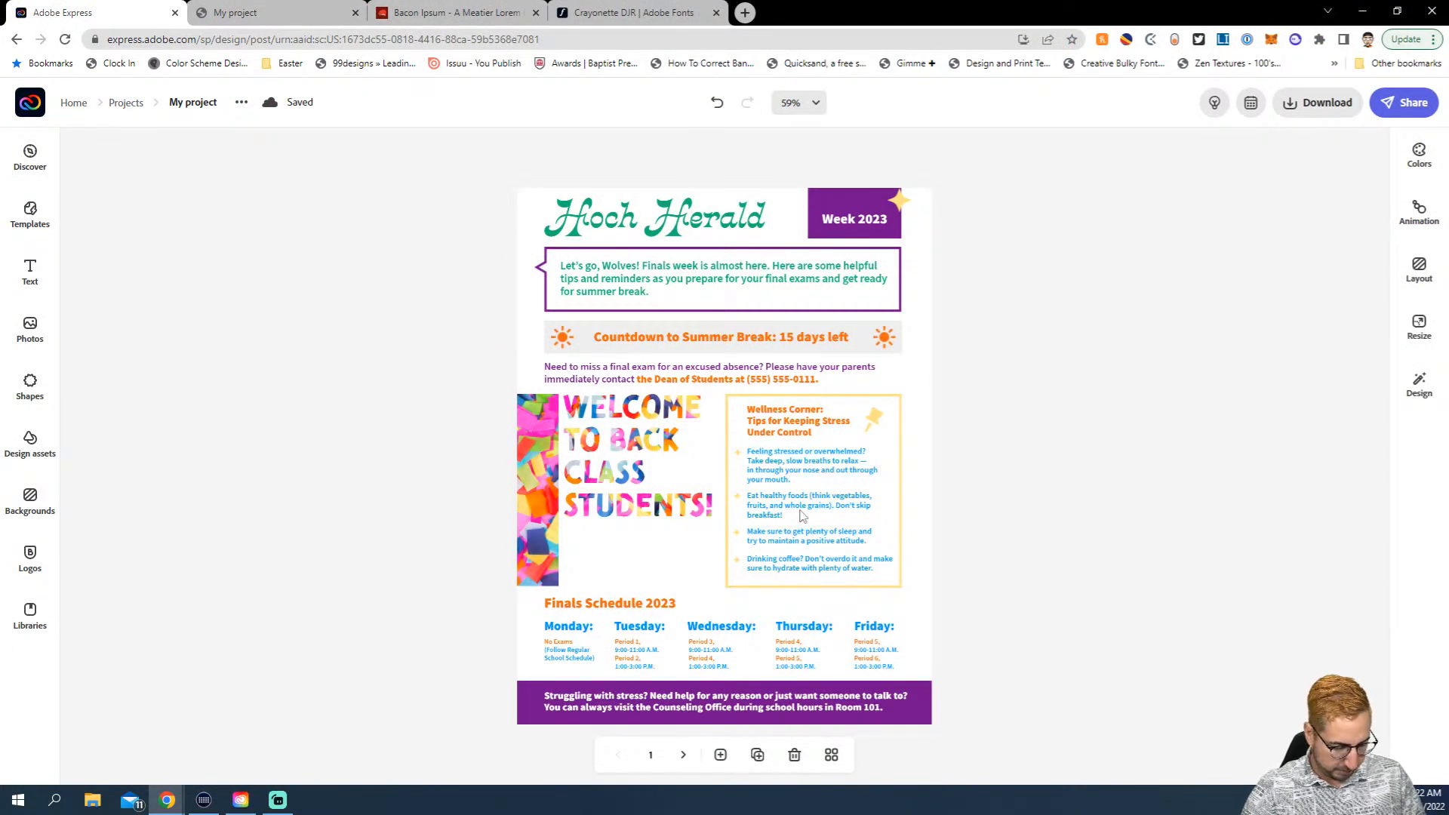
left_click(683, 754)
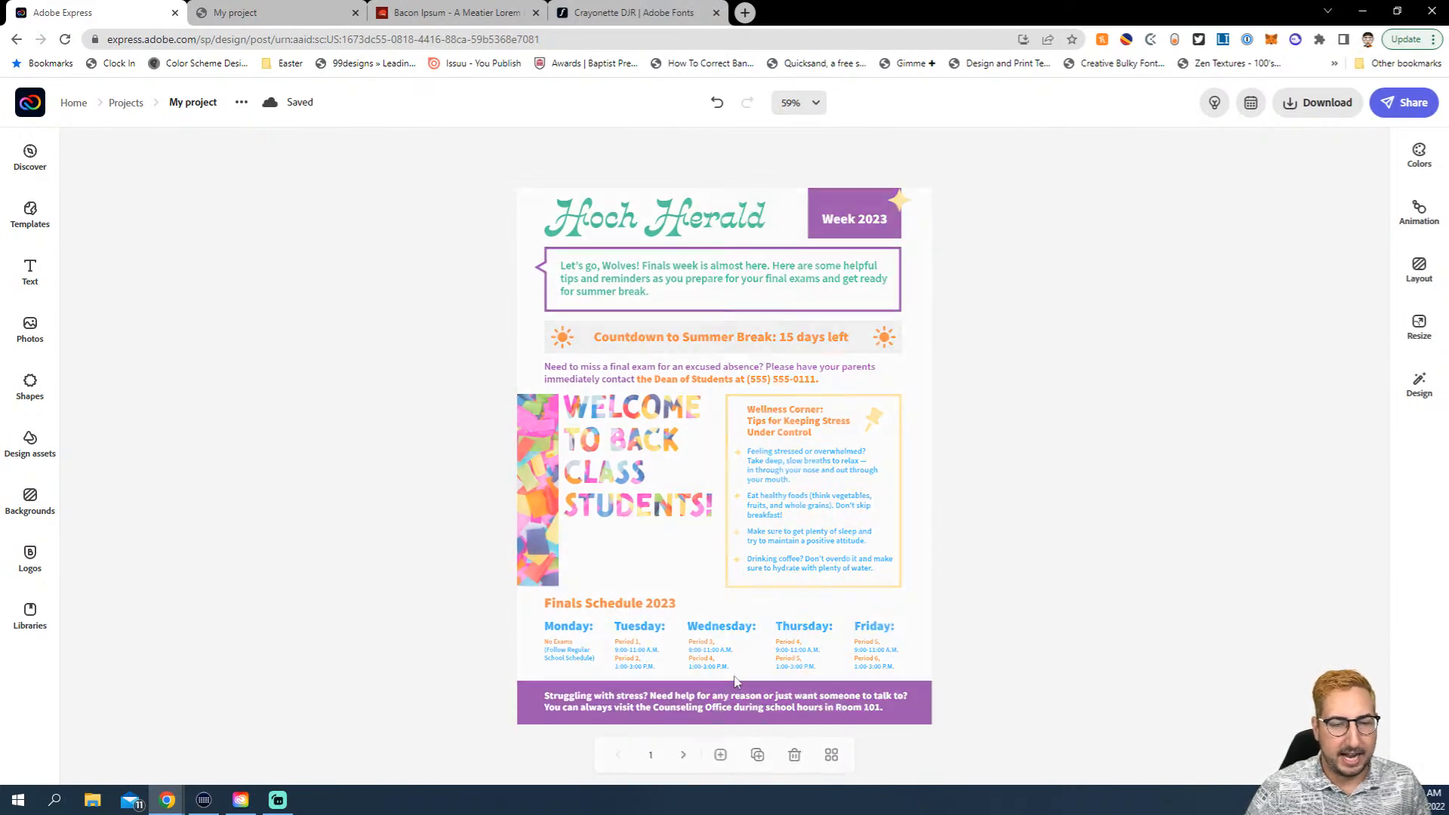